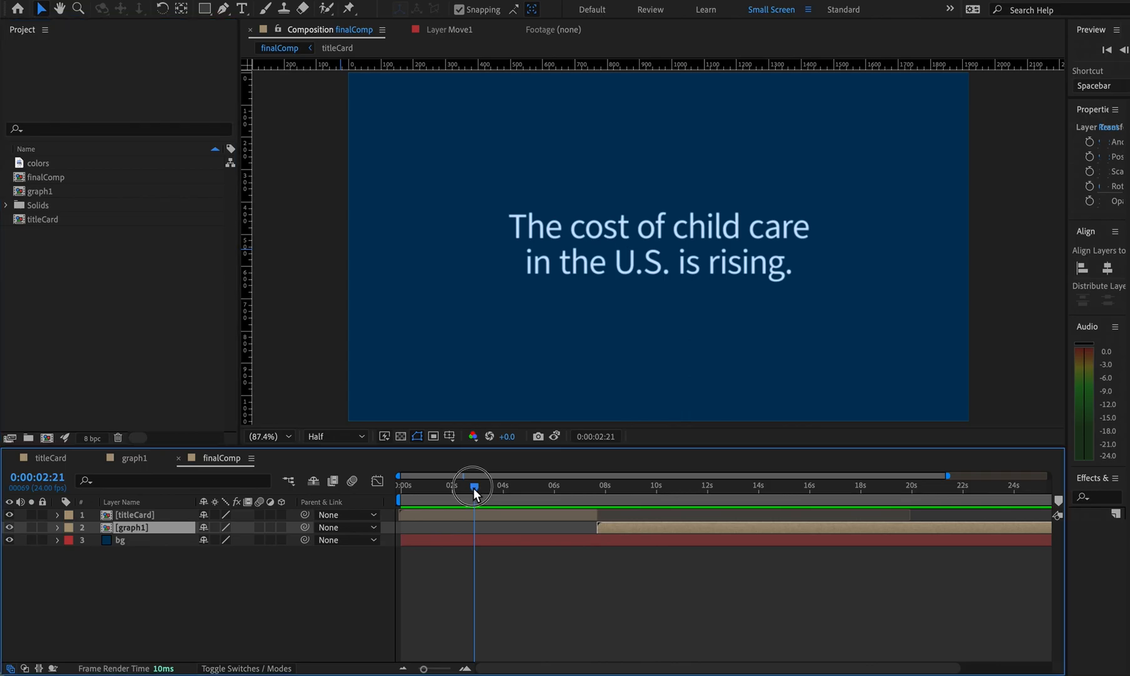
# Play back finalComp from its first frame to review the finished animation, and return to the start
pyautogui.moveTo(473, 488); pyautogui.dragTo(388, 499)
pyautogui.press('space')
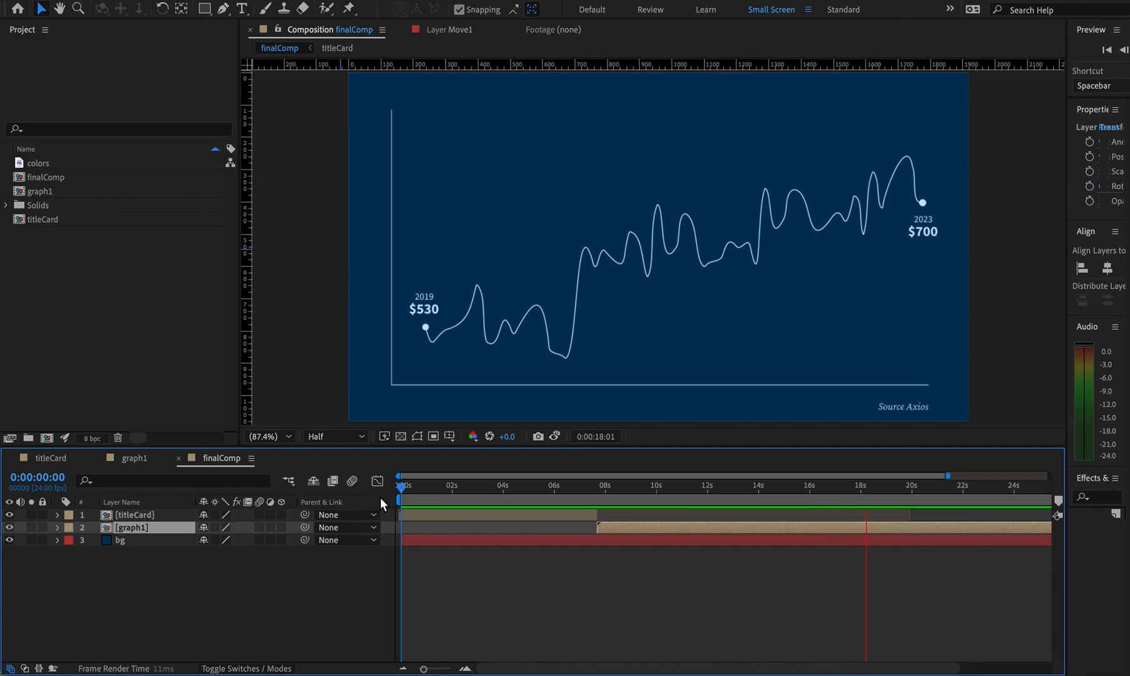
pyautogui.press('space')
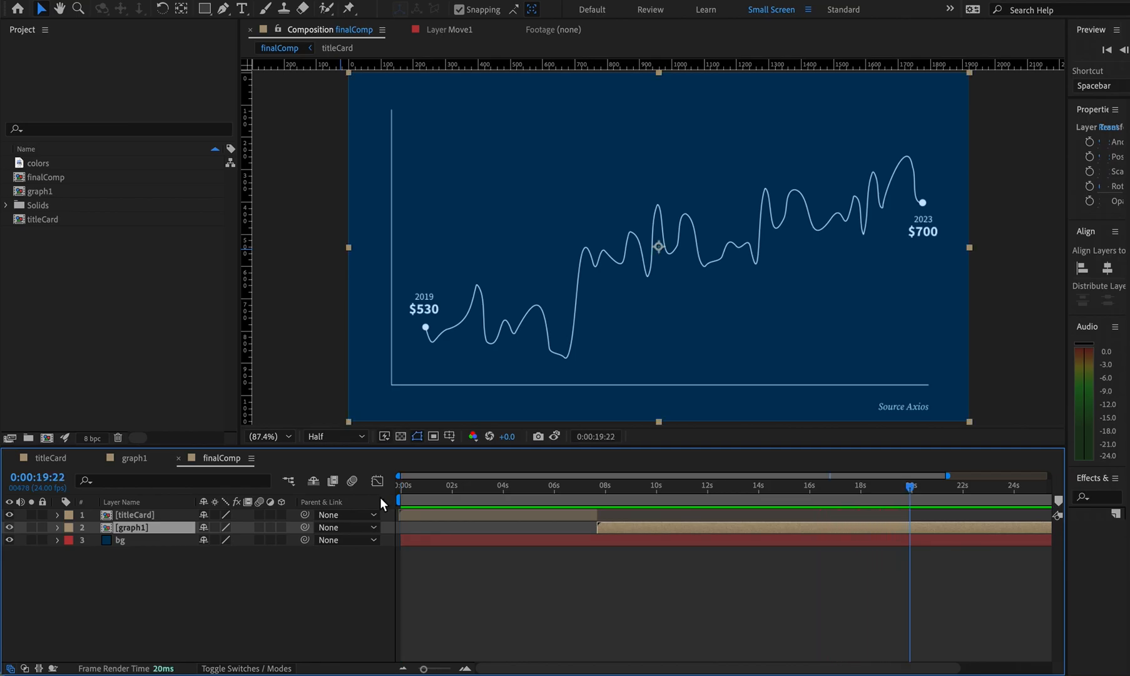
pyautogui.moveTo(911, 487); pyautogui.dragTo(345, 512)
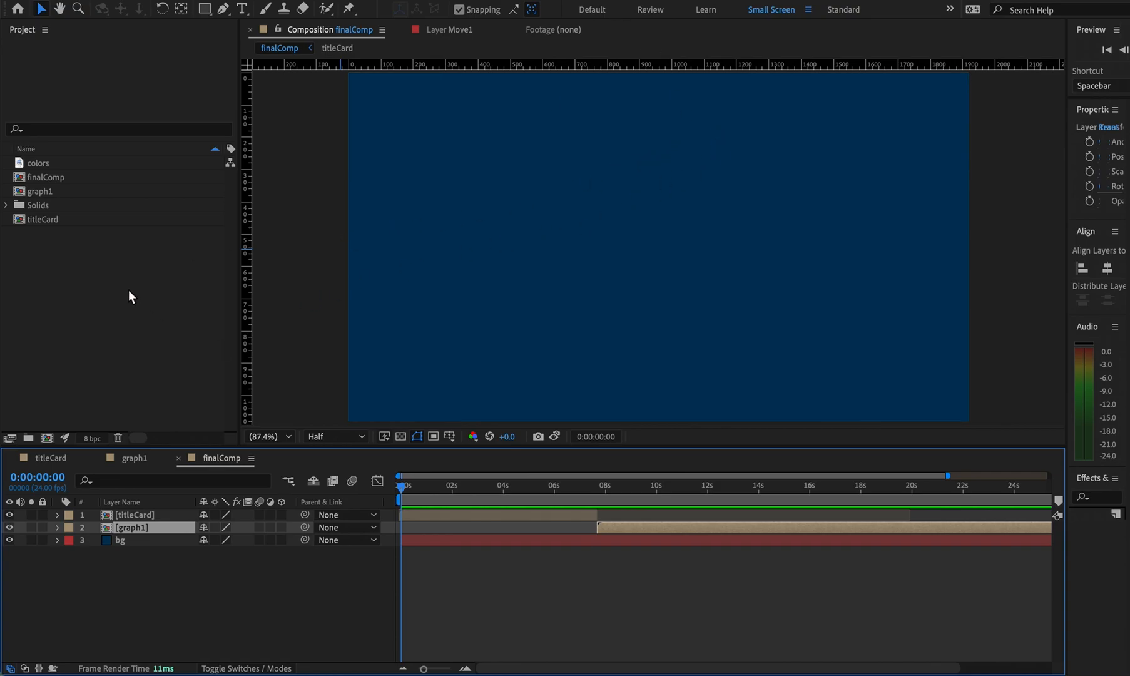
# Examine the finalComp, graph1 and titleCard compositions in the project and the titleCard and graph1 layers nested in finalComp
pyautogui.click(50, 176)
pyautogui.click(50, 190)
pyautogui.click(51, 219)
pyautogui.click(52, 189)
pyautogui.click(54, 178)
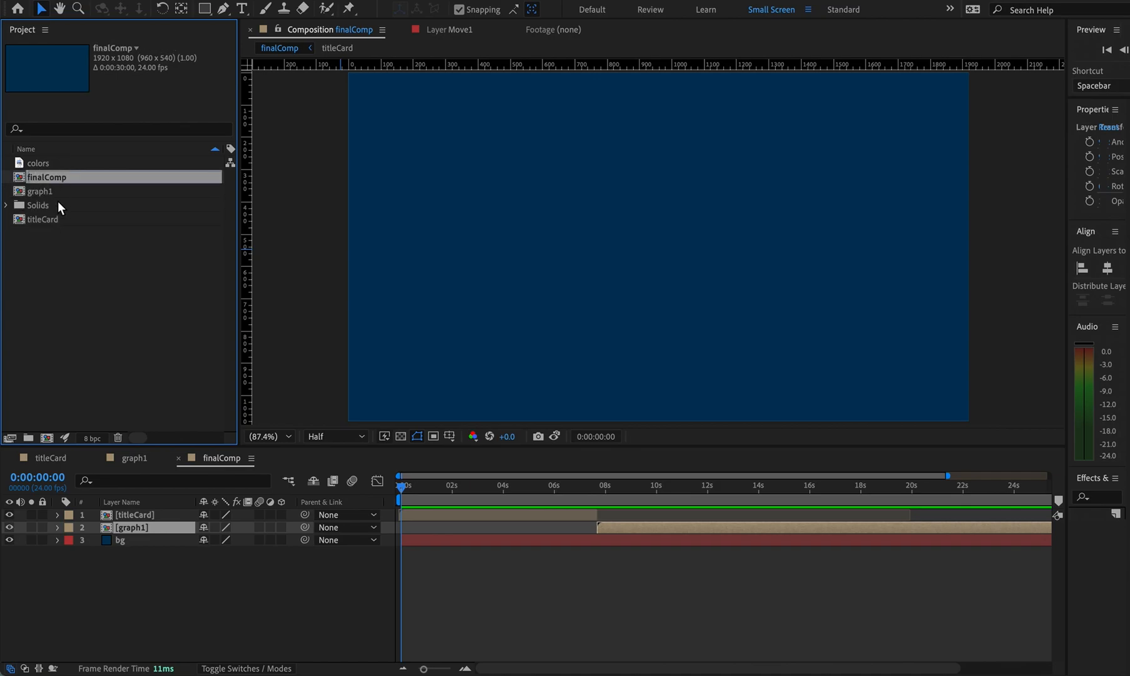
pyautogui.click(207, 615)
pyautogui.click(71, 238)
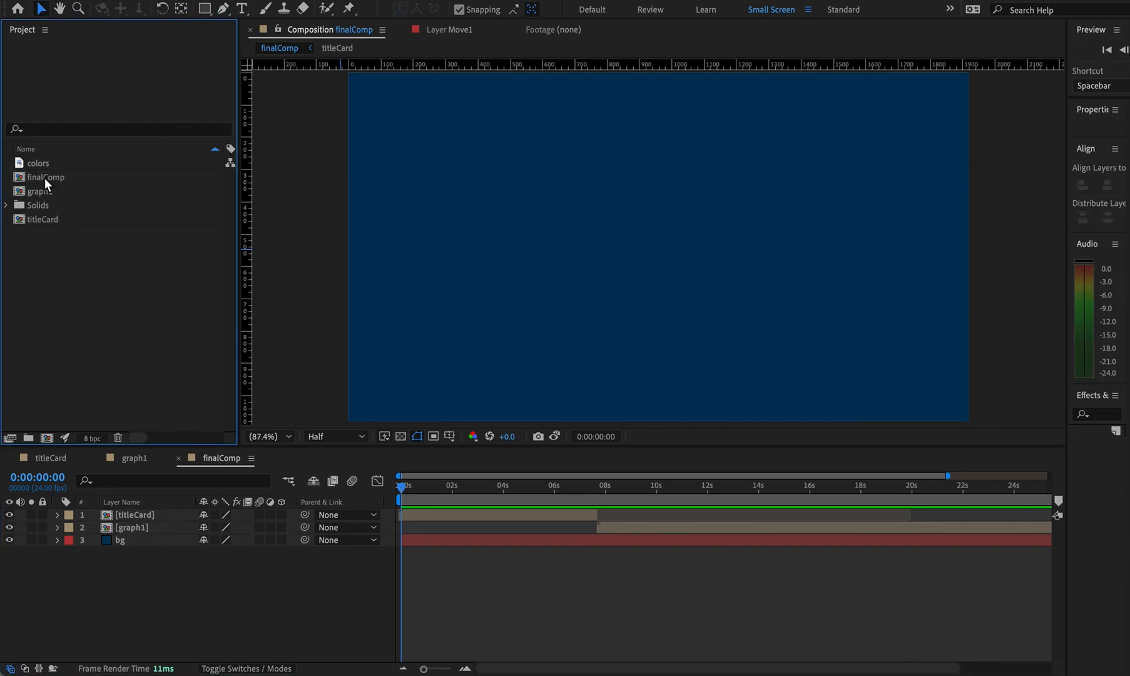
pyautogui.click(132, 525)
pyautogui.click(136, 514)
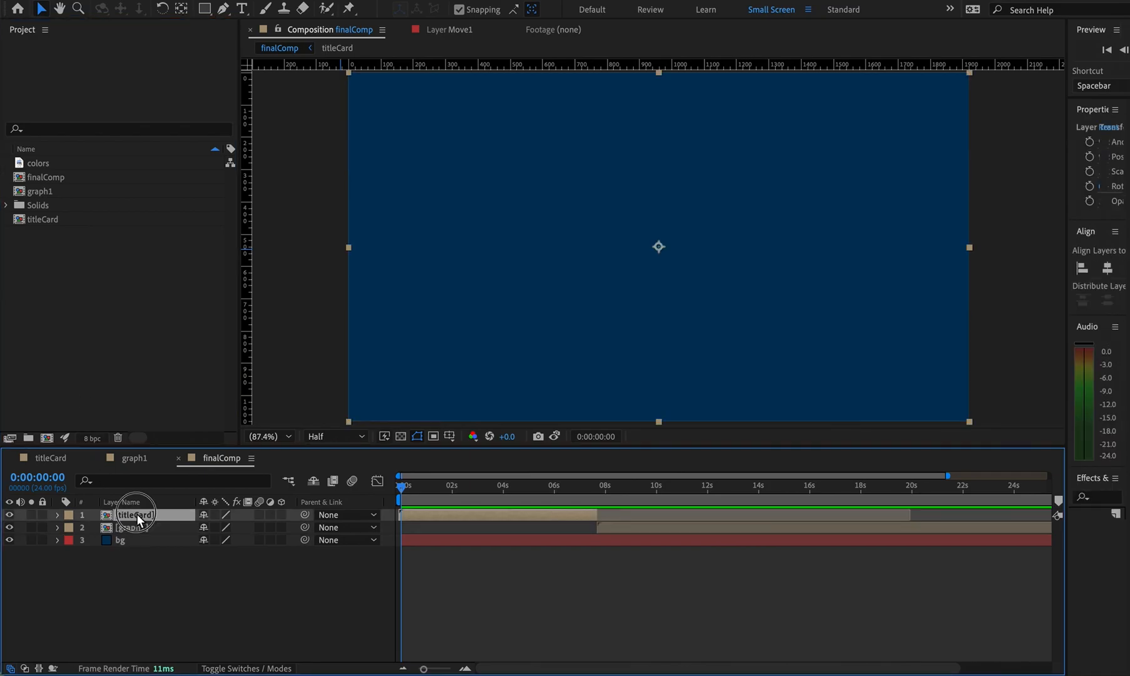
pyautogui.click(137, 525)
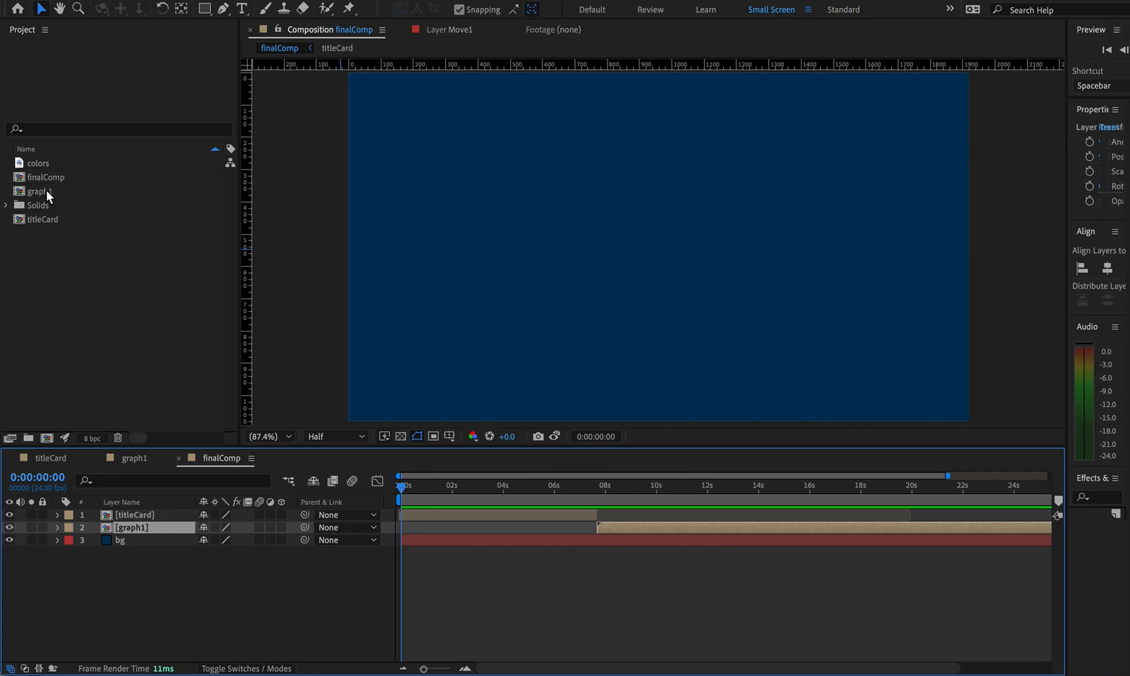
# Open the titleCard composition with its layer bars in view, preview its opening second and return to the first frame
pyautogui.doubleClick(40, 219)
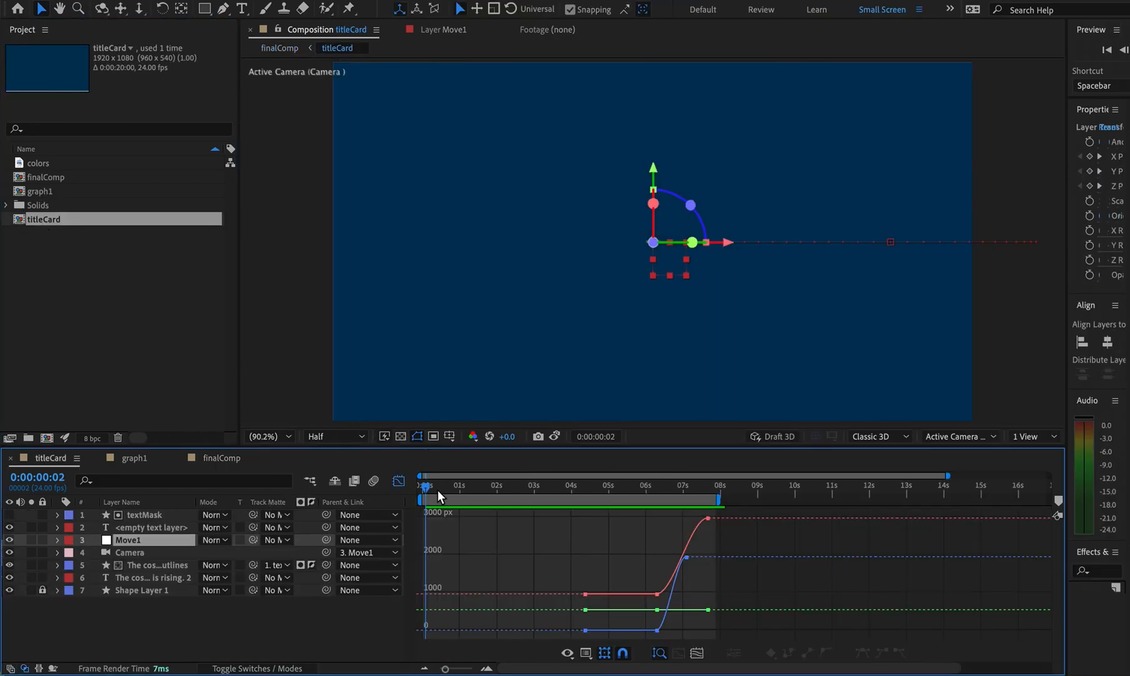
pyautogui.click(398, 480)
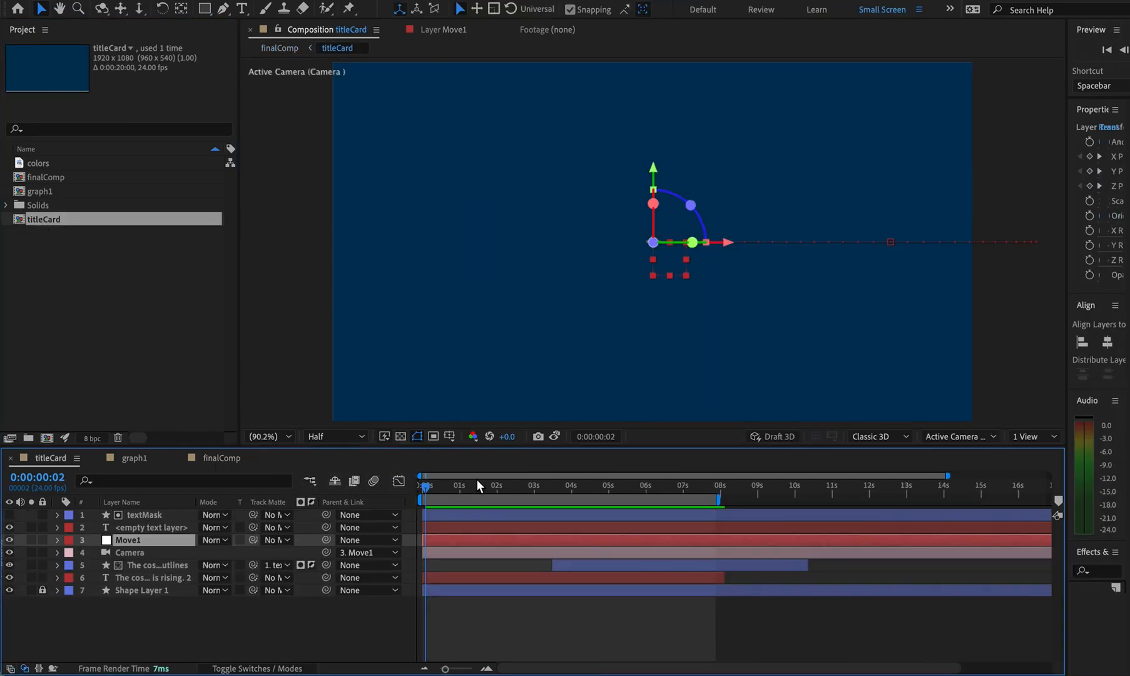
pyautogui.click(416, 436)
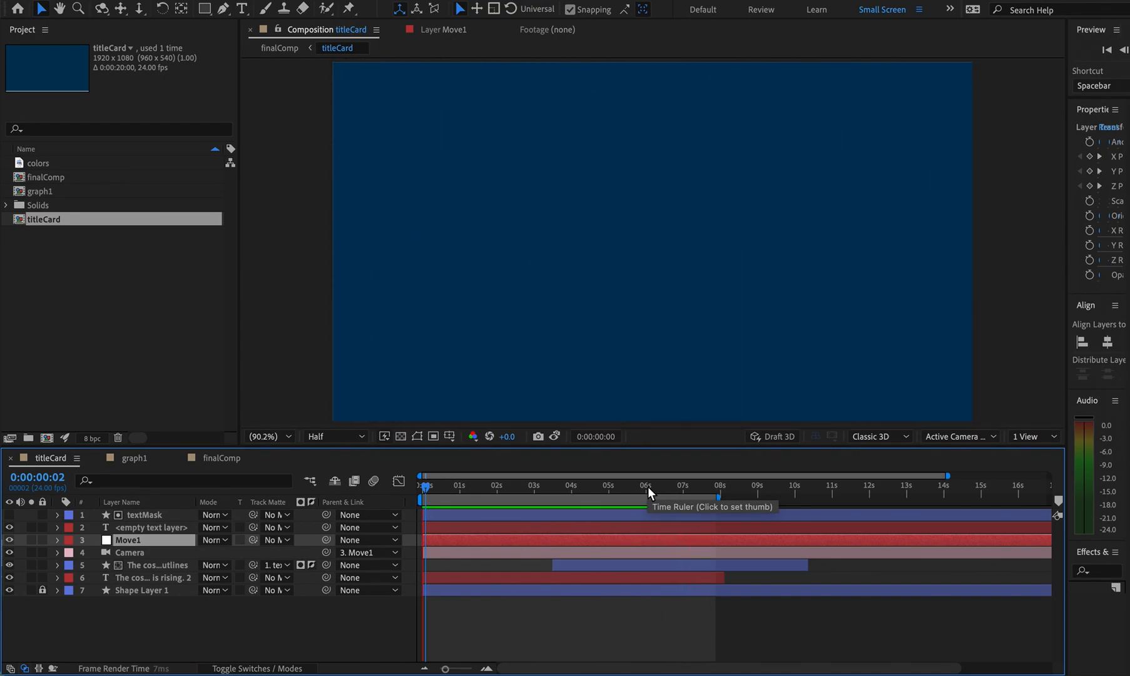
pyautogui.press('space')
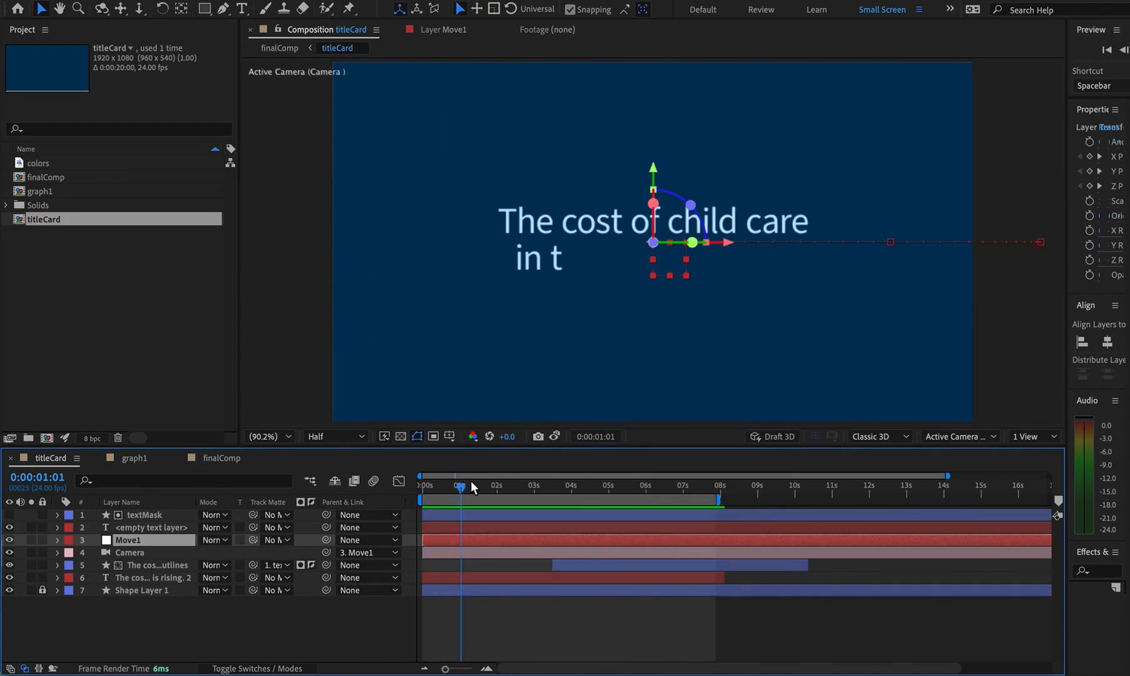
pyautogui.moveTo(461, 487); pyautogui.dragTo(423, 519)
# Start a new composition named titleCardExammple
pyautogui.click(141, 313)
pyautogui.rightClick(103, 256)
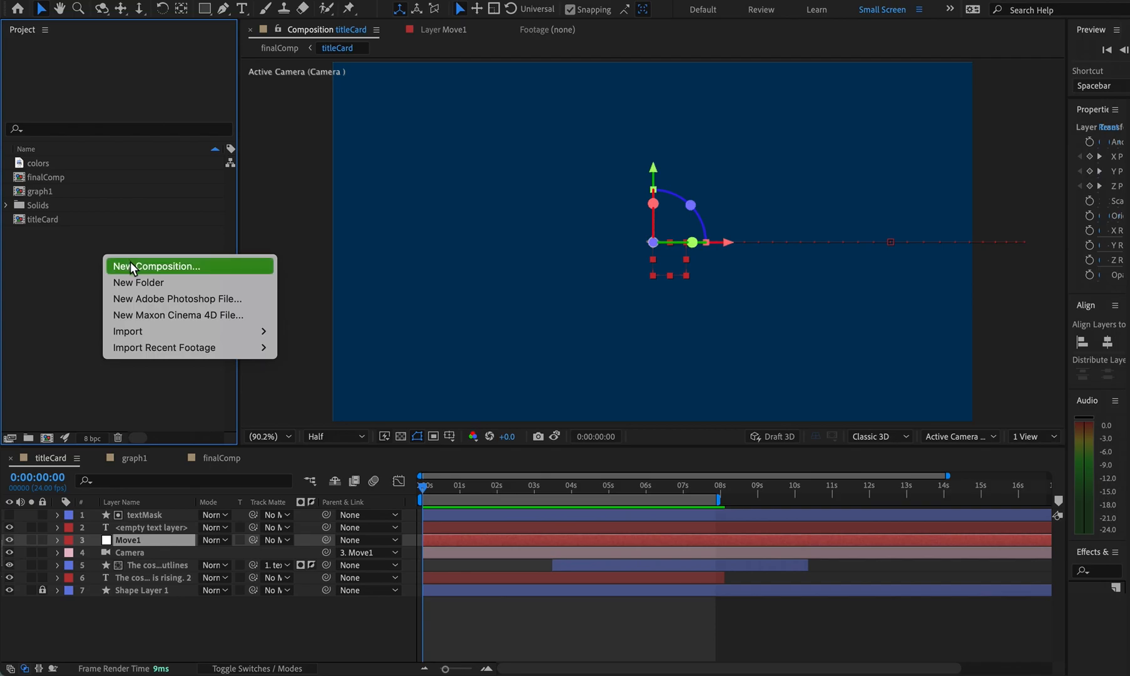
pyautogui.click(129, 262)
pyautogui.write('tit')
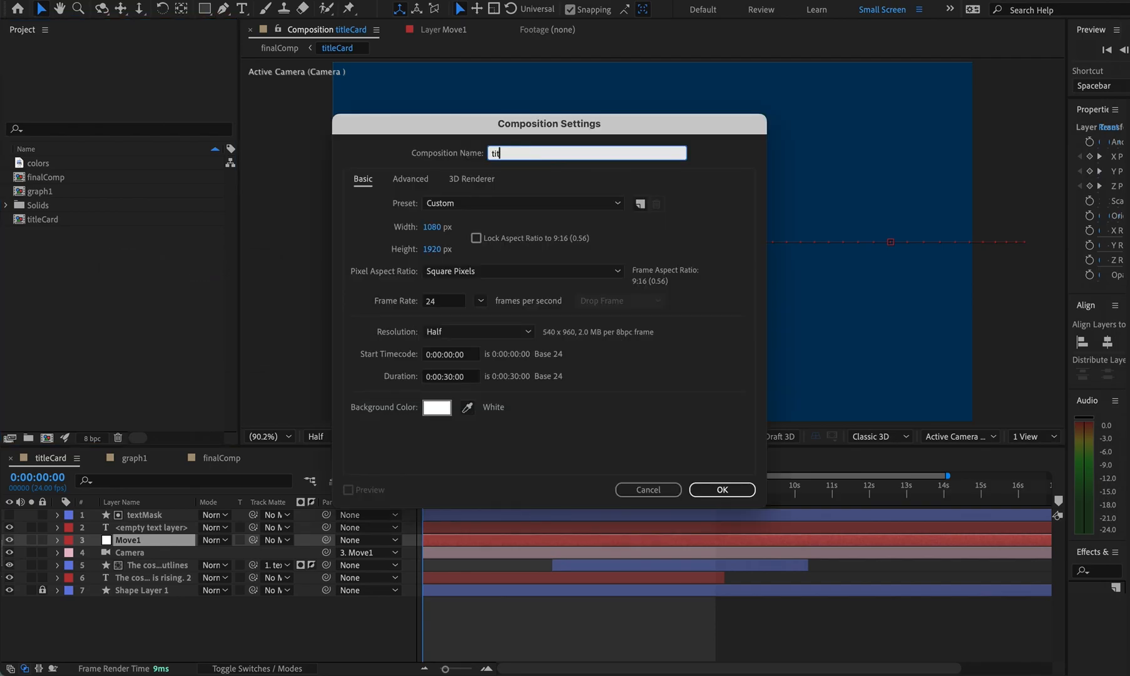
pyautogui.write('leCardExammple')
pyautogui.moveTo(579, 118); pyautogui.dragTo(382, 32)
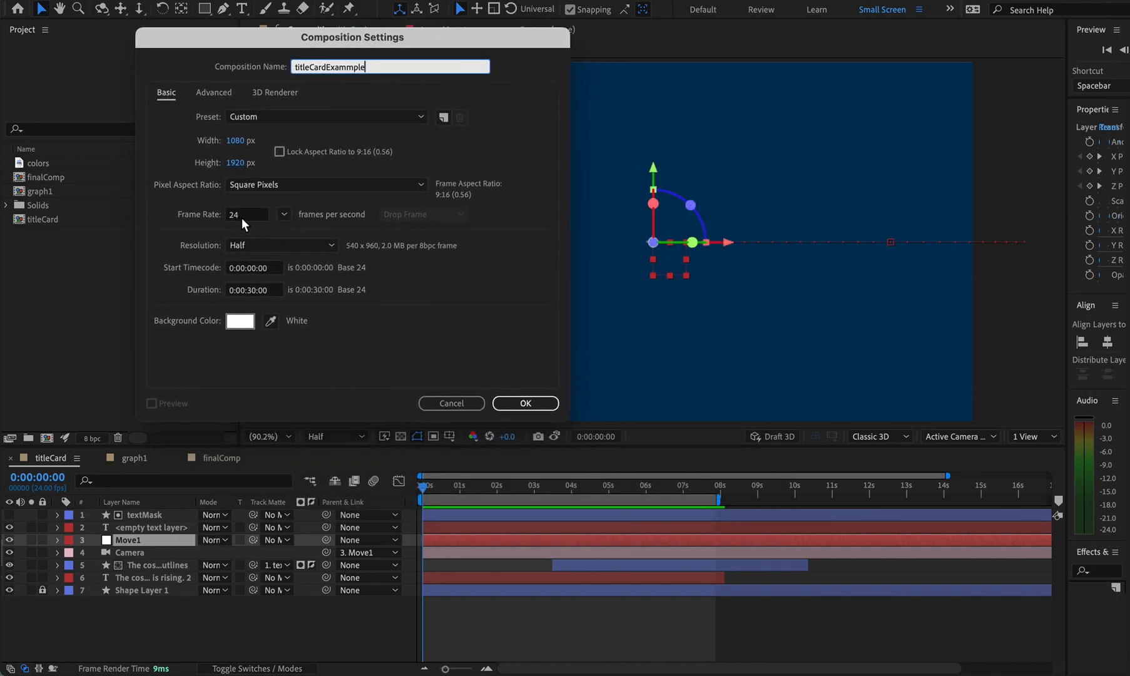
# Set the new composition's background color to dark gray #272727 and create the composition
pyautogui.click(279, 214)
pyautogui.click(279, 214)
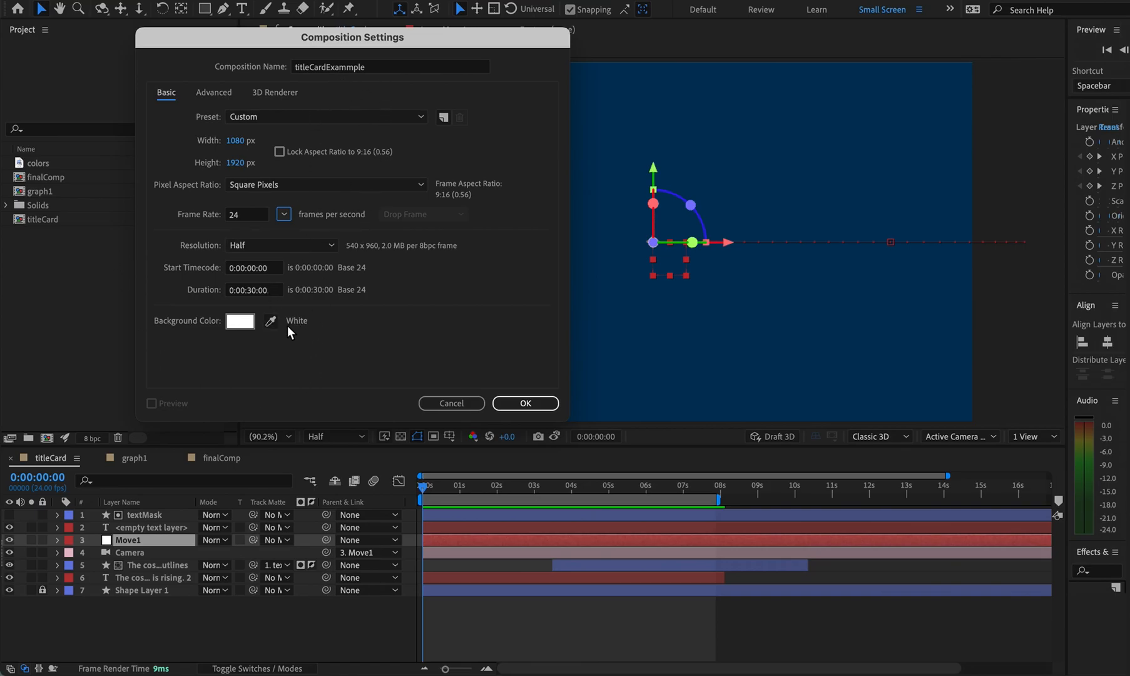
pyautogui.click(271, 320)
pyautogui.click(245, 321)
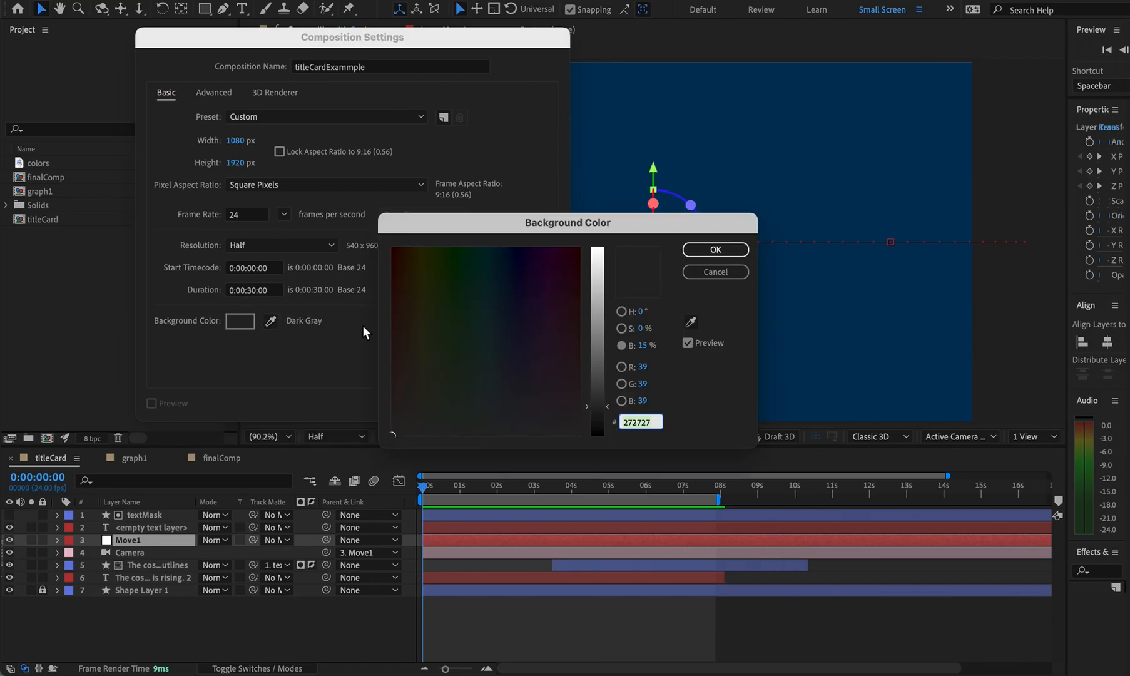
pyautogui.click(715, 249)
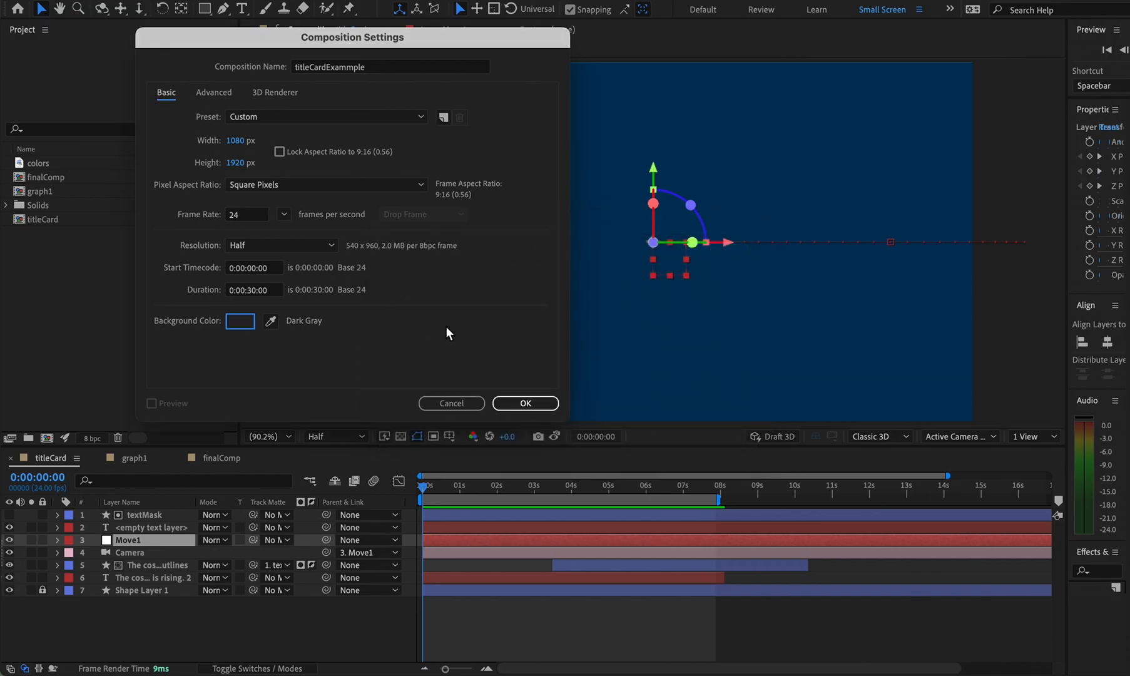
pyautogui.click(526, 403)
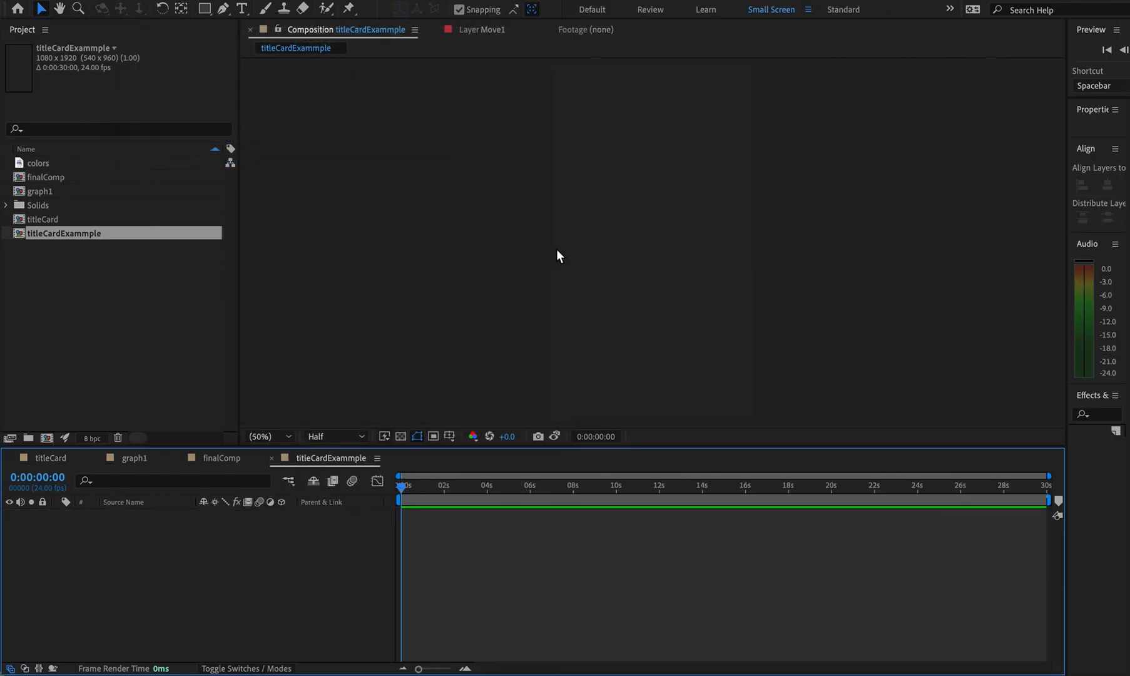
# Change the titleCardExammple composition's size to 1920 px wide by 1080 px high
pyautogui.rightClick(90, 234)
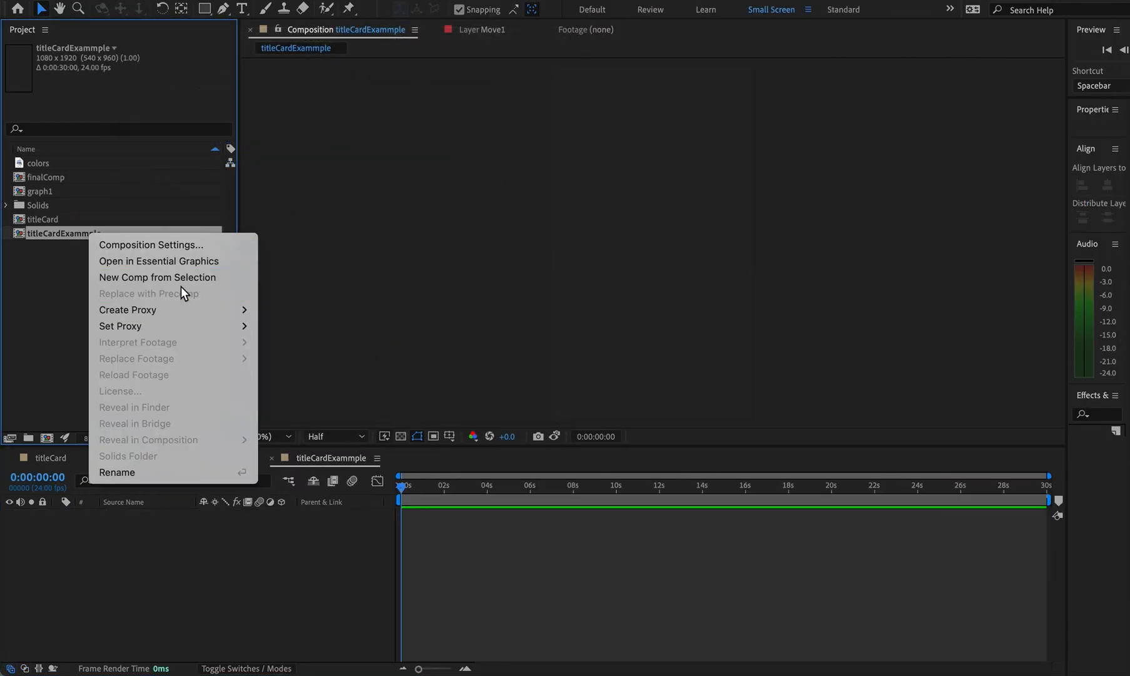
pyautogui.click(183, 248)
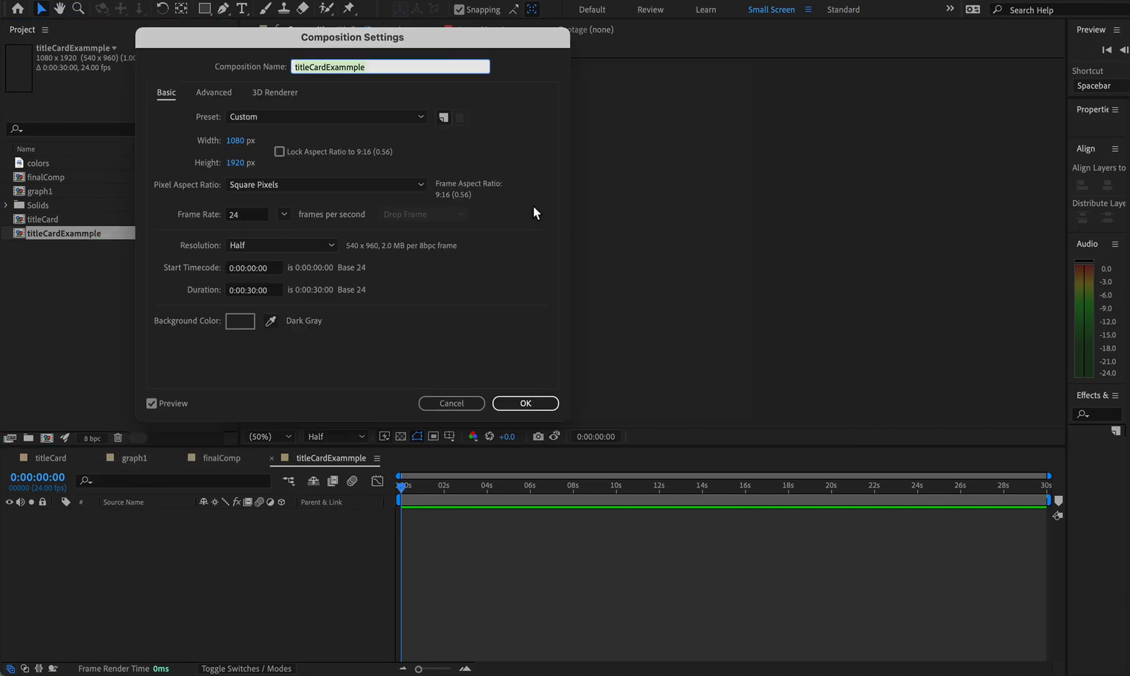
pyautogui.click(235, 142)
pyautogui.write('1920')
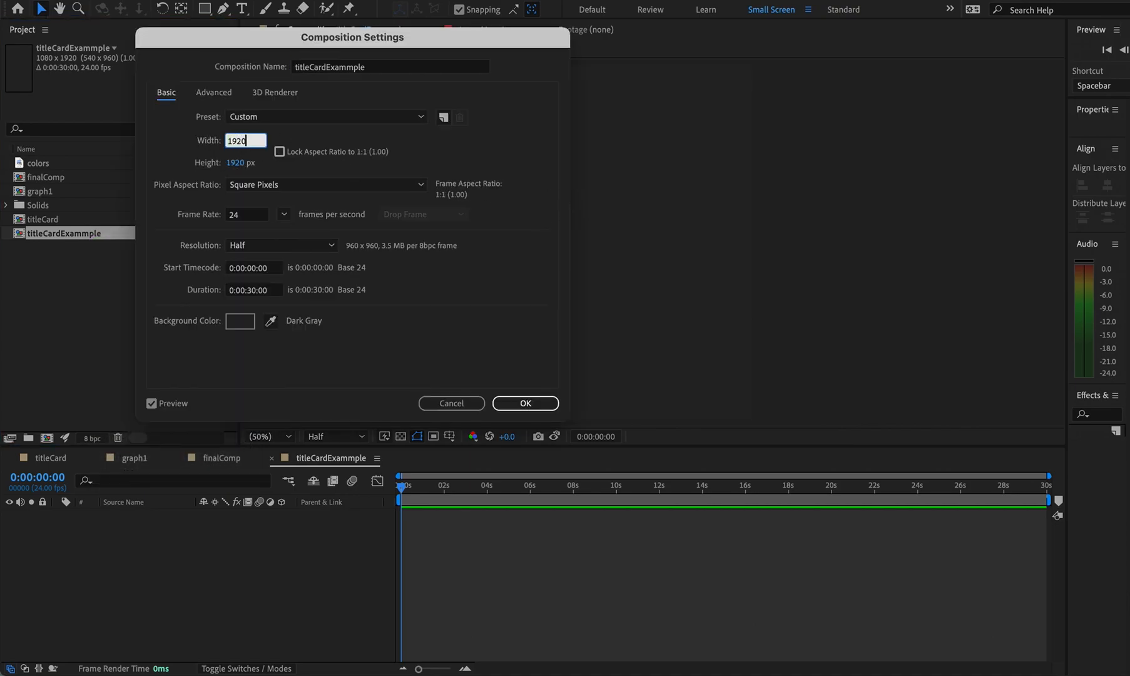
pyautogui.press('Tab')
pyautogui.write('1080')
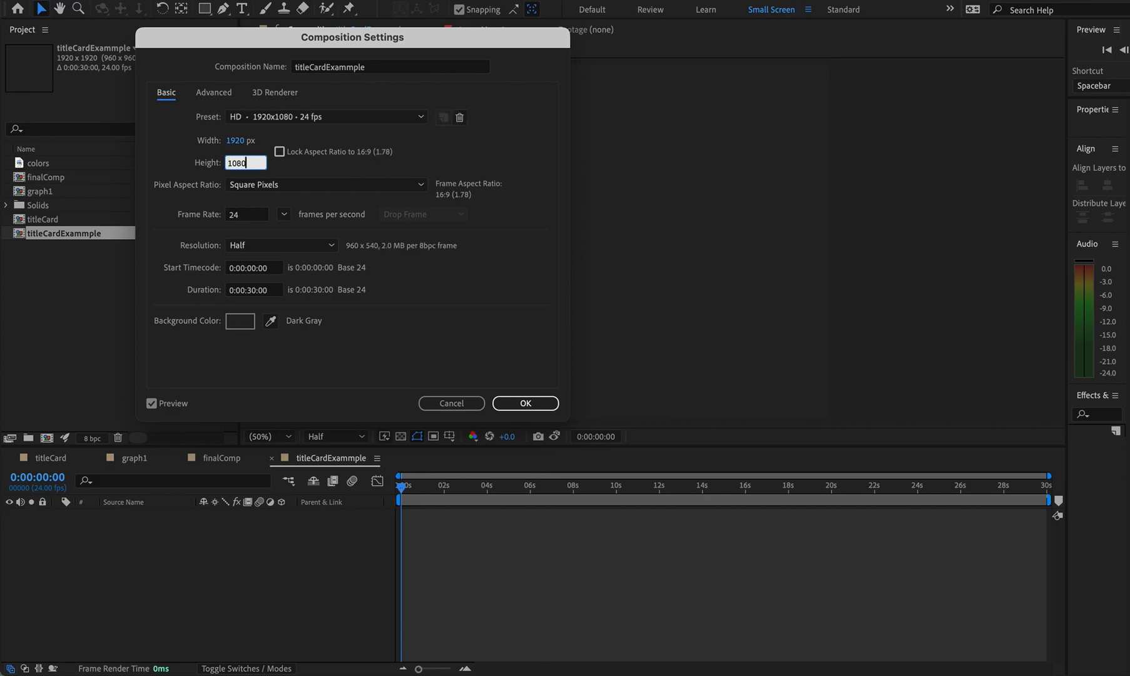
pyautogui.click(497, 403)
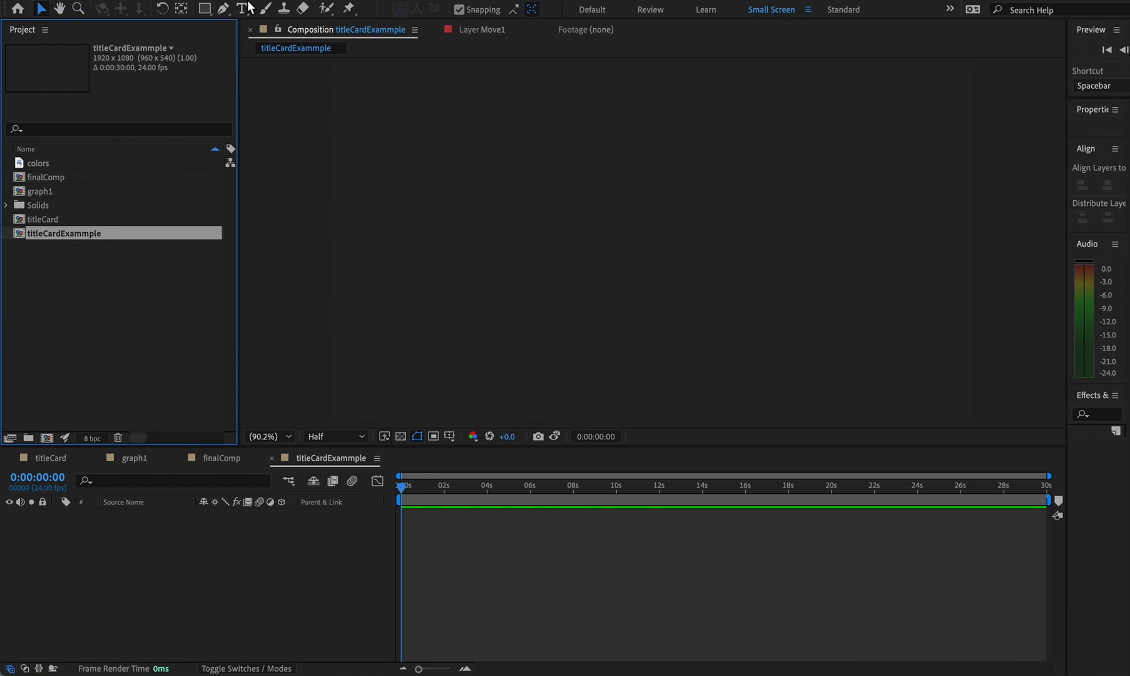
pyautogui.click(203, 8)
pyautogui.moveTo(341, 78); pyautogui.dragTo(830, 287)
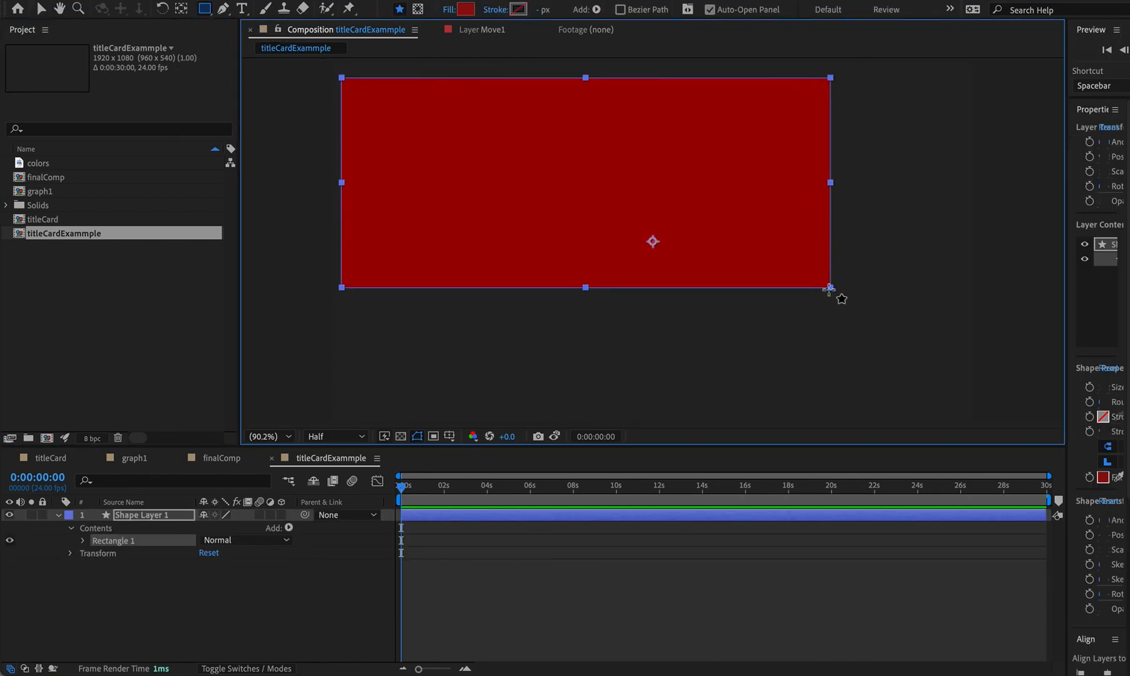
pyautogui.hotkey('ctrl', 'z')
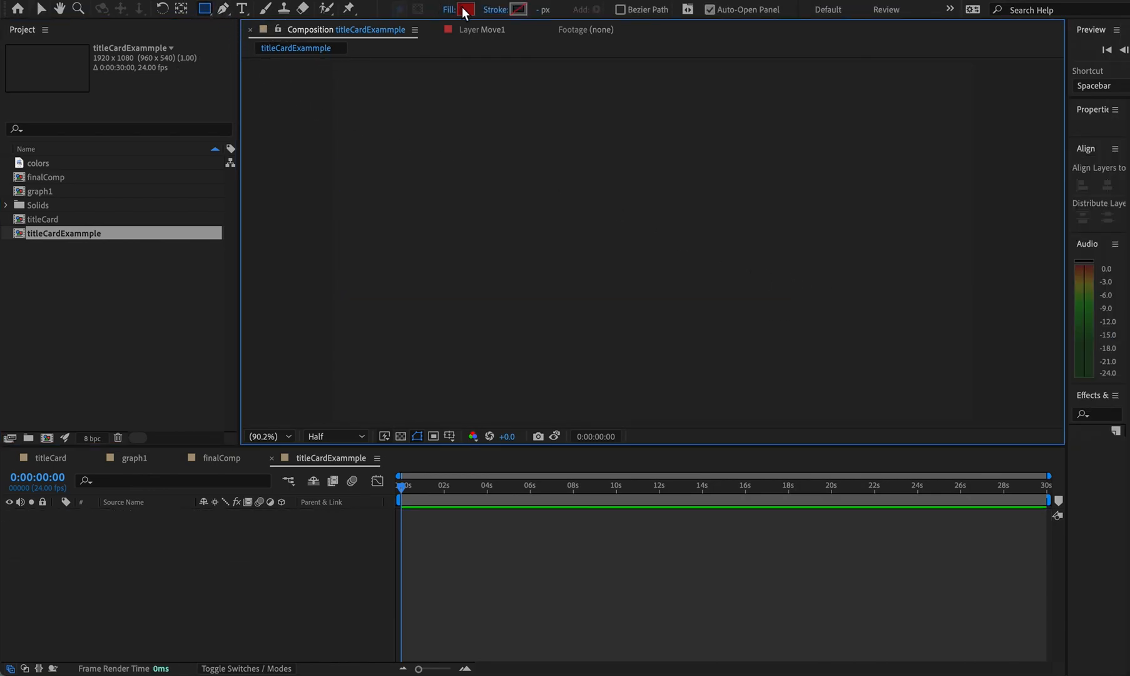
# Add a rectangle shape layer that fills the whole composition frame and rename the layer bg
pyautogui.doubleClick(207, 9)
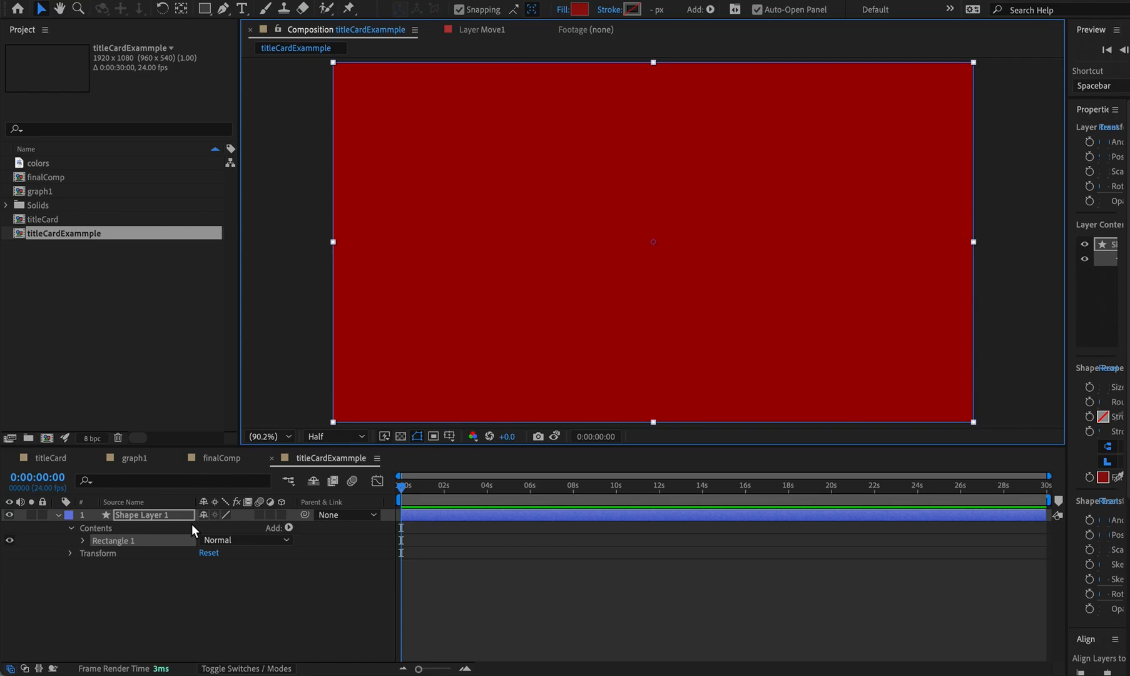
pyautogui.click(152, 588)
pyautogui.click(156, 515)
pyautogui.press('Return')
pyautogui.write('bg')
pyautogui.press('Return')
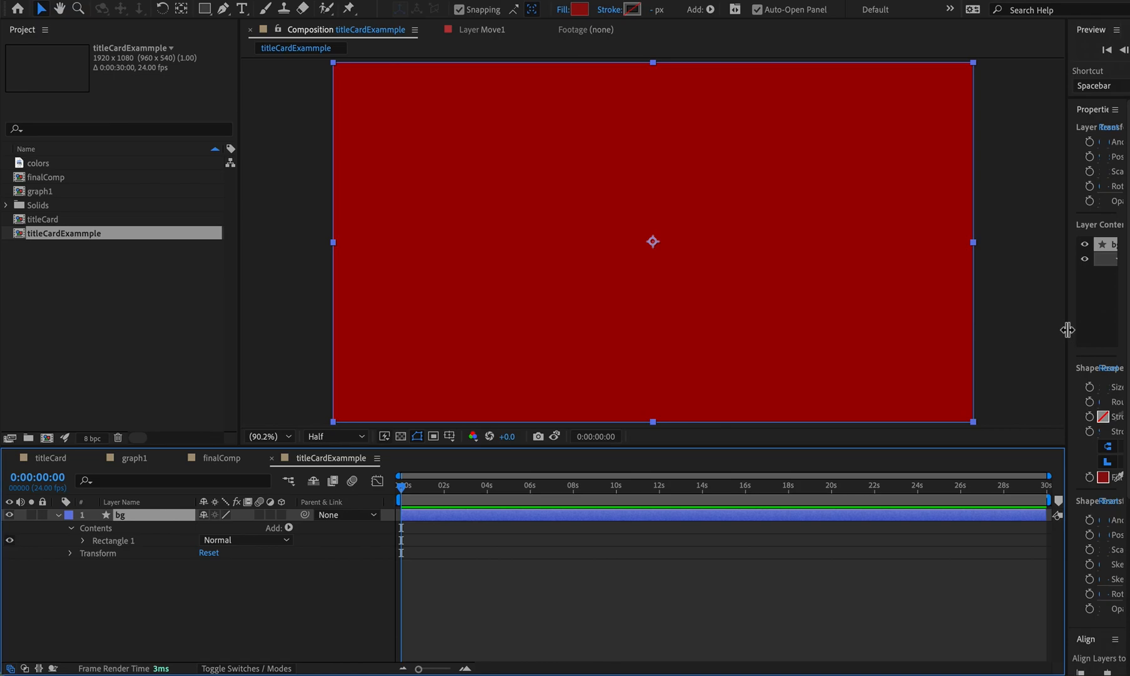
# Widen the properties area and place the colors reference image over the left part of the composition
pyautogui.moveTo(1067, 330); pyautogui.dragTo(961, 335)
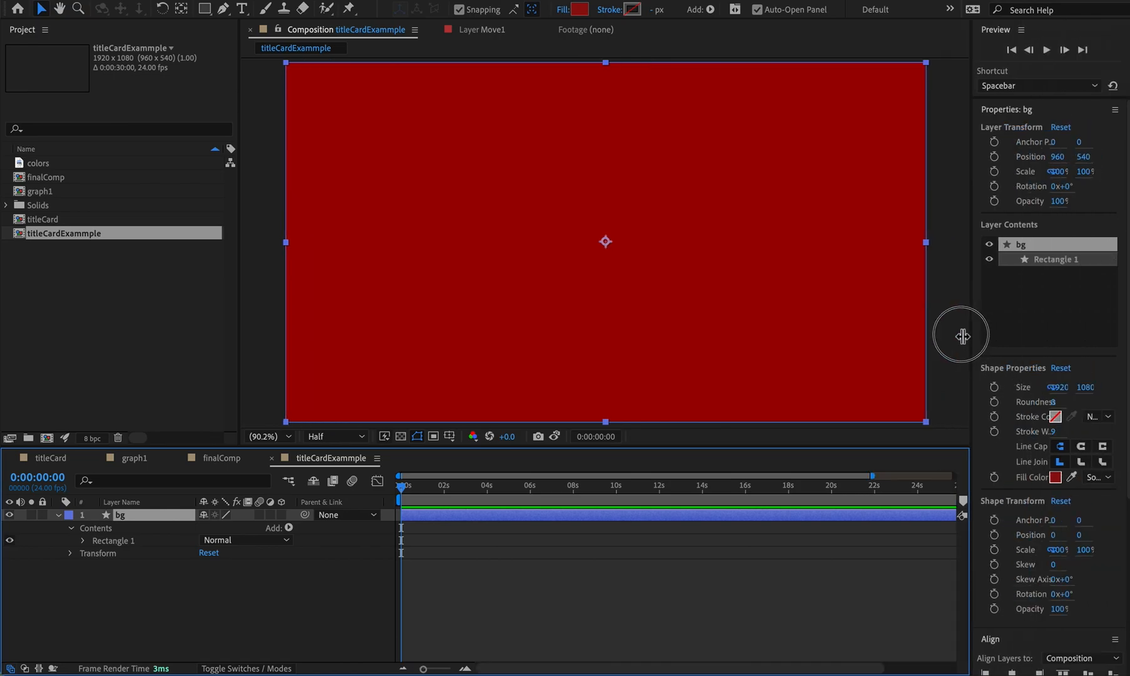
pyautogui.click(39, 164)
pyautogui.moveTo(35, 162); pyautogui.dragTo(455, 239)
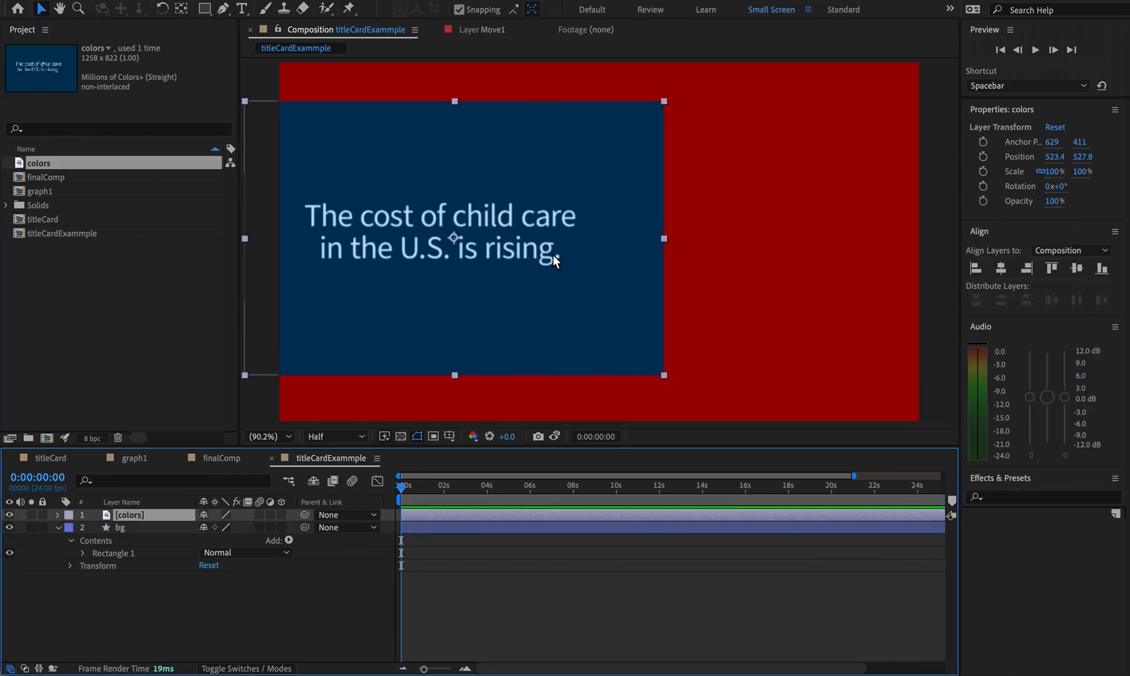
# Set the bg shape's fill to the dark blue #003256 sampled from the reference image, and delete the colors layer
pyautogui.click(752, 237)
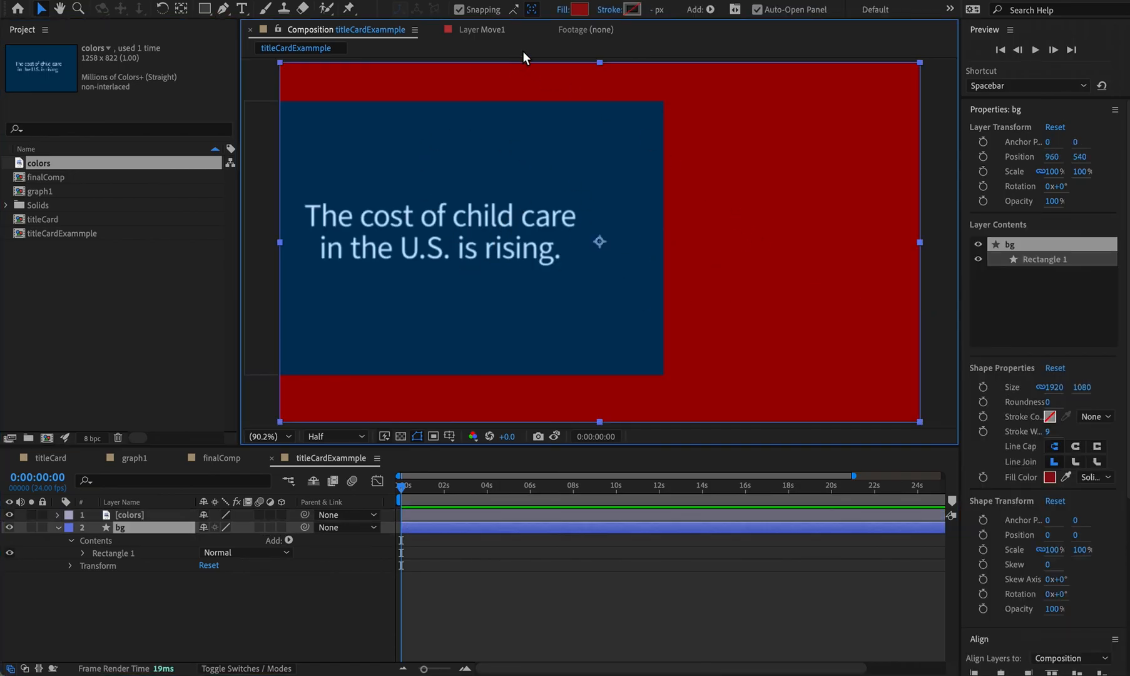
pyautogui.click(580, 9)
pyautogui.moveTo(633, 227); pyautogui.dragTo(836, 193)
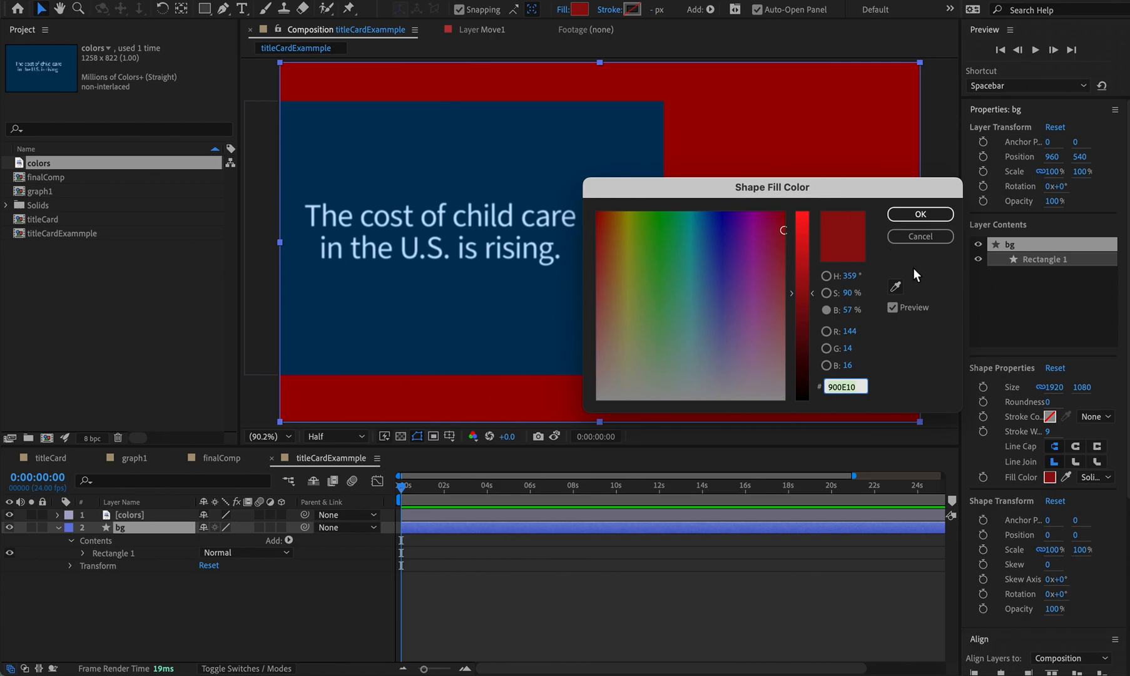
pyautogui.click(895, 287)
pyautogui.click(553, 161)
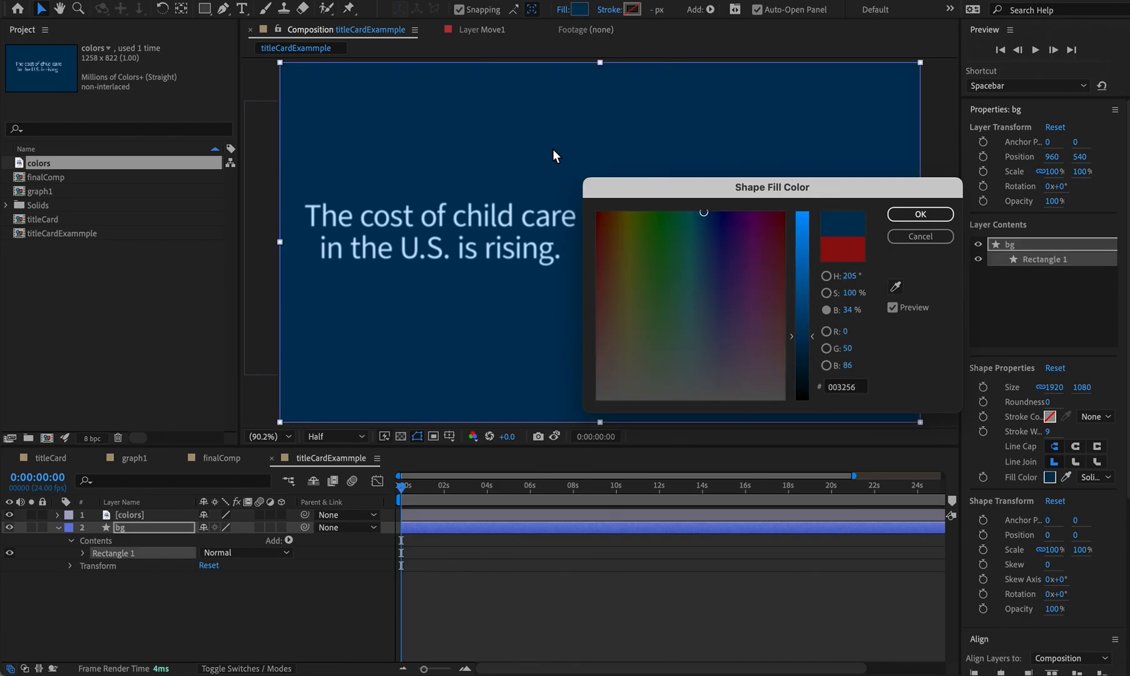
pyautogui.click(935, 217)
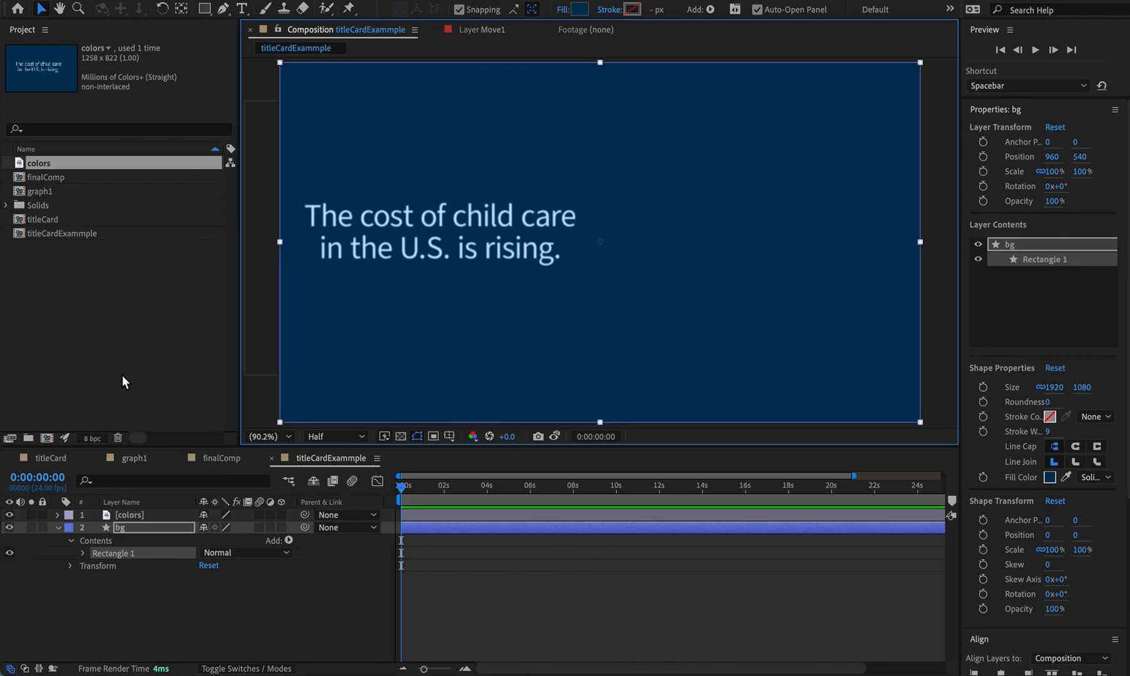
pyautogui.click(140, 515)
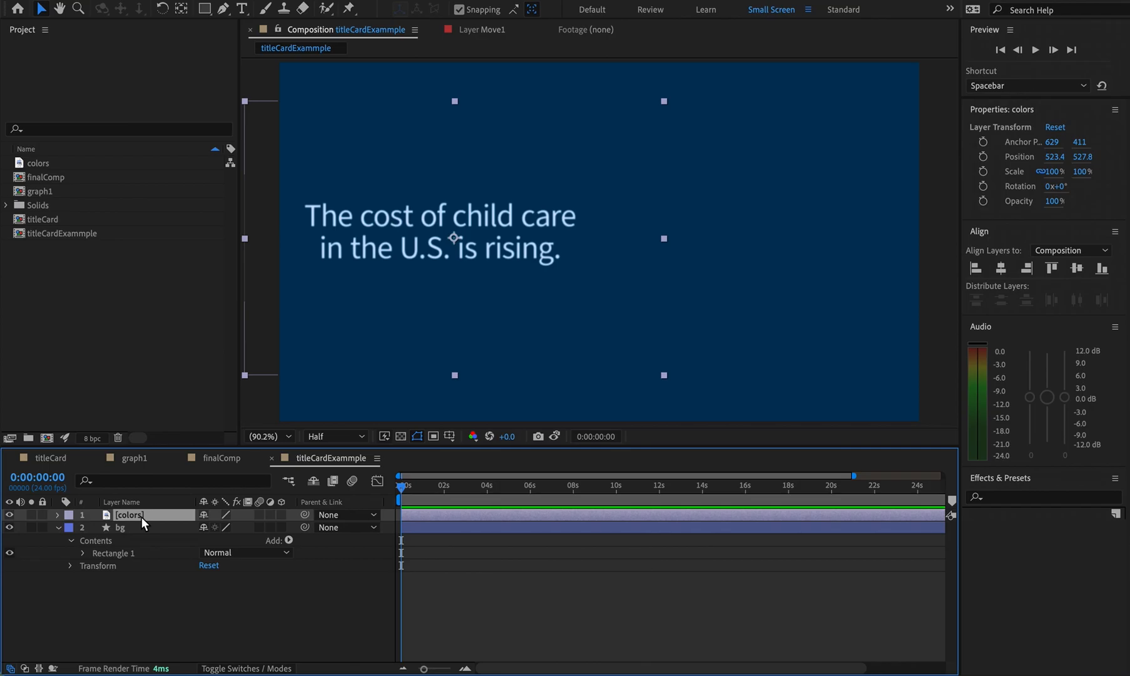
pyautogui.press('Delete')
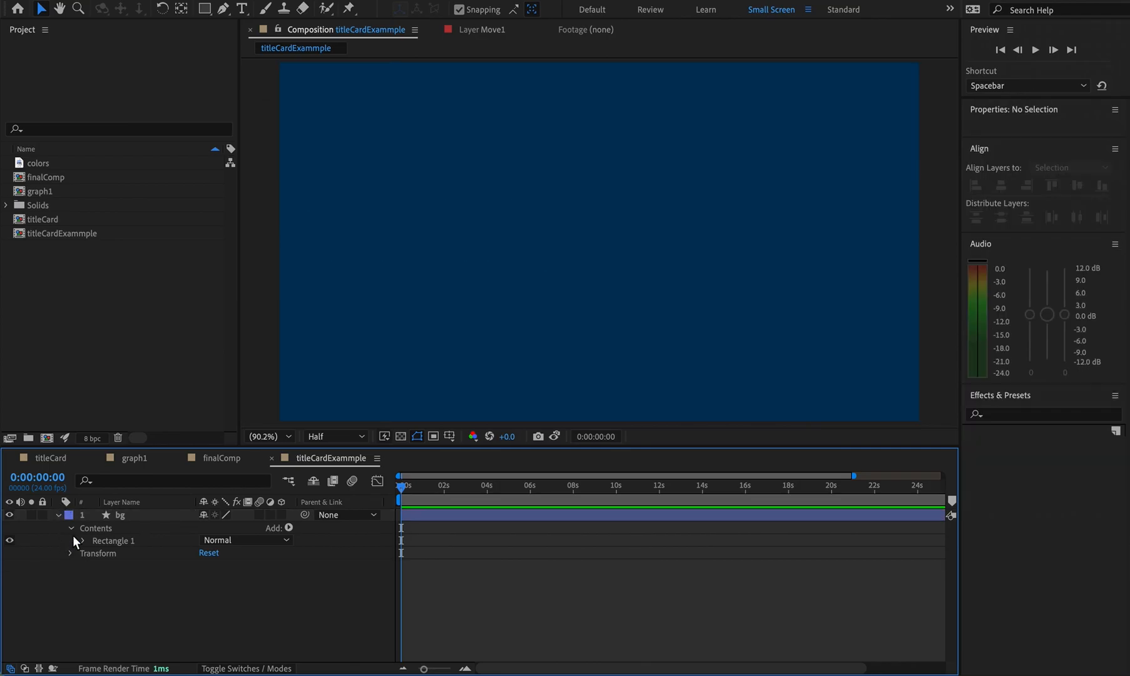
# Lock the bg layer, collapse its properties, mark it shy, and hide shy layers in the timeline
pyautogui.click(42, 515)
pyautogui.click(58, 514)
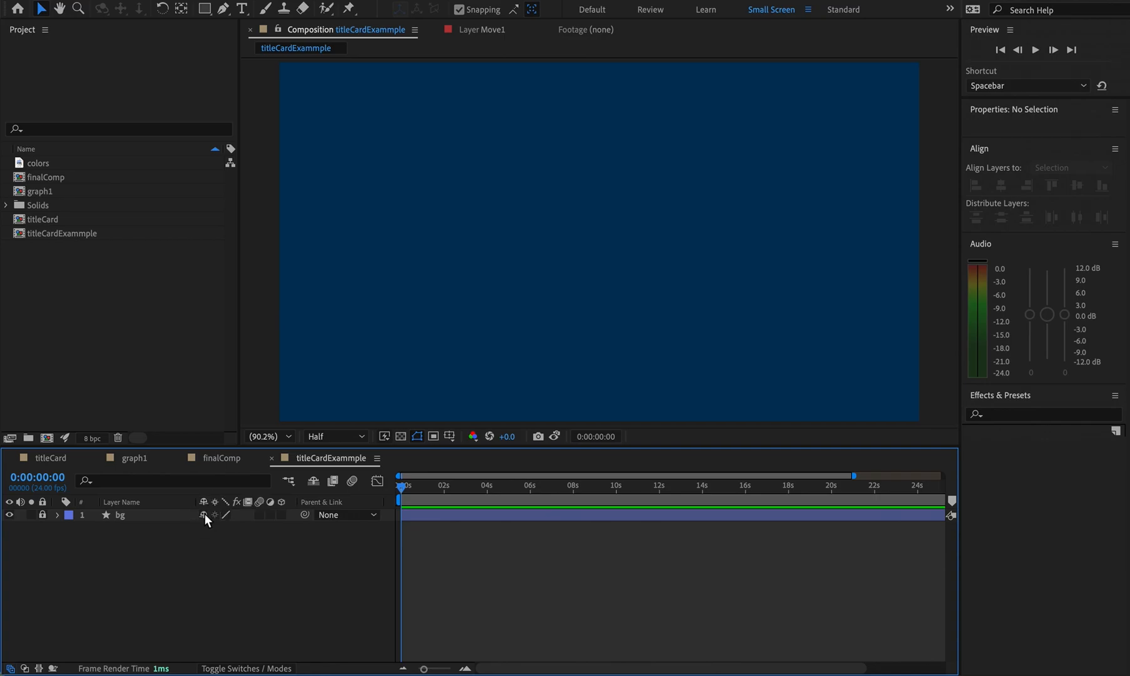
pyautogui.click(234, 667)
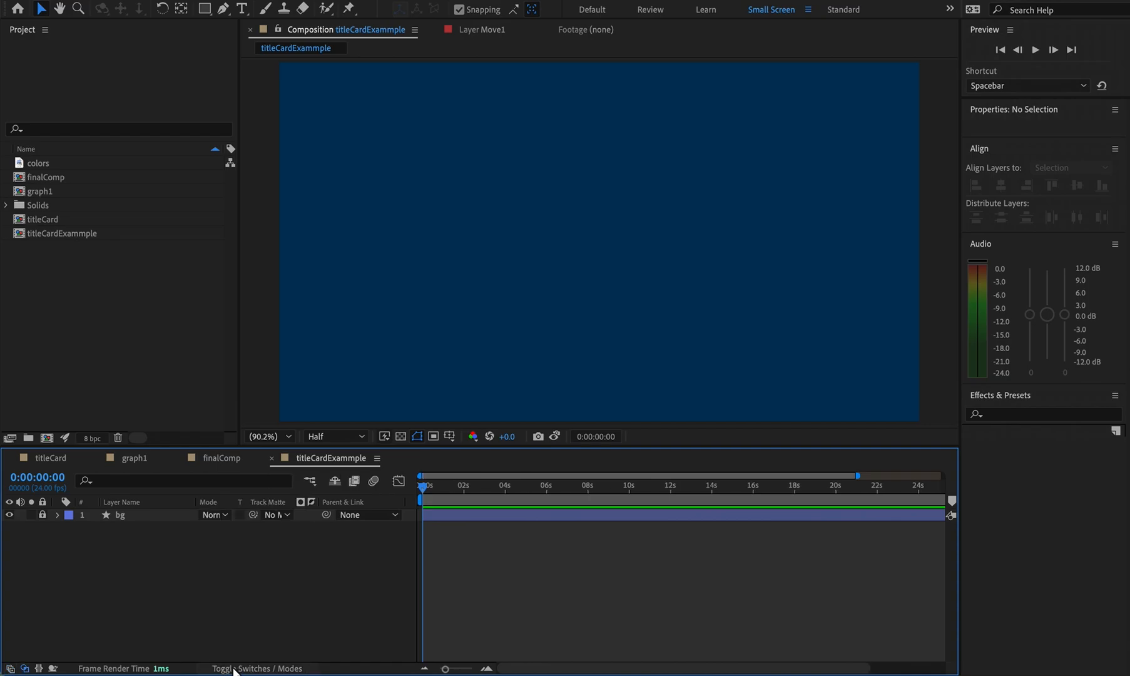
pyautogui.click(234, 668)
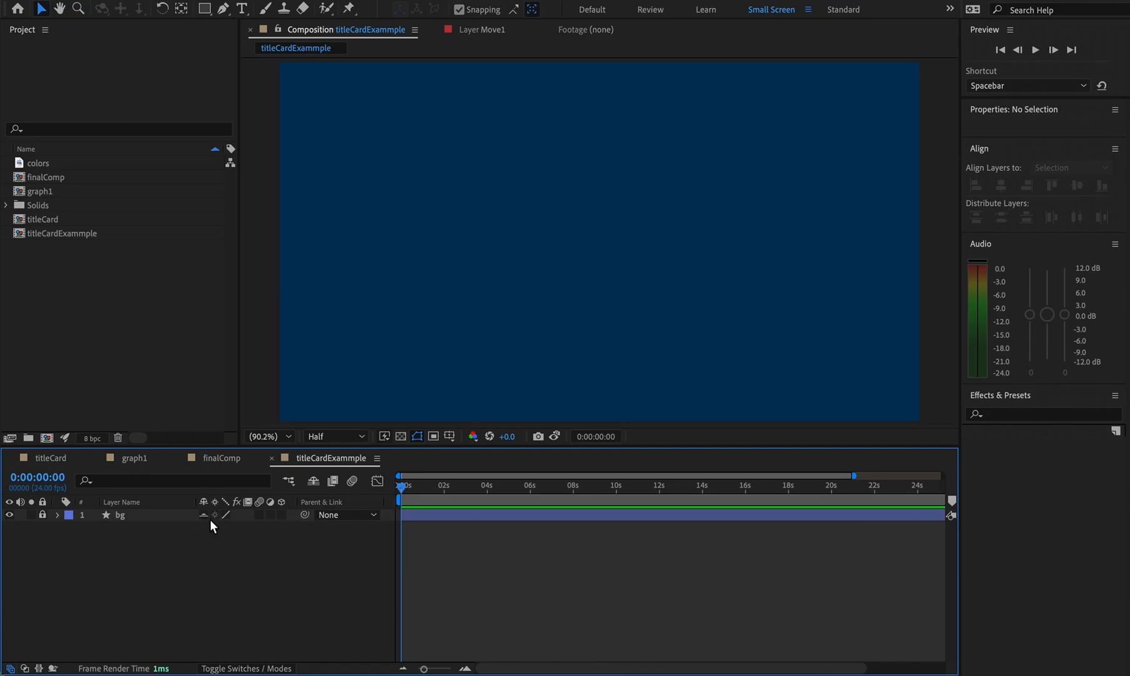
pyautogui.click(317, 483)
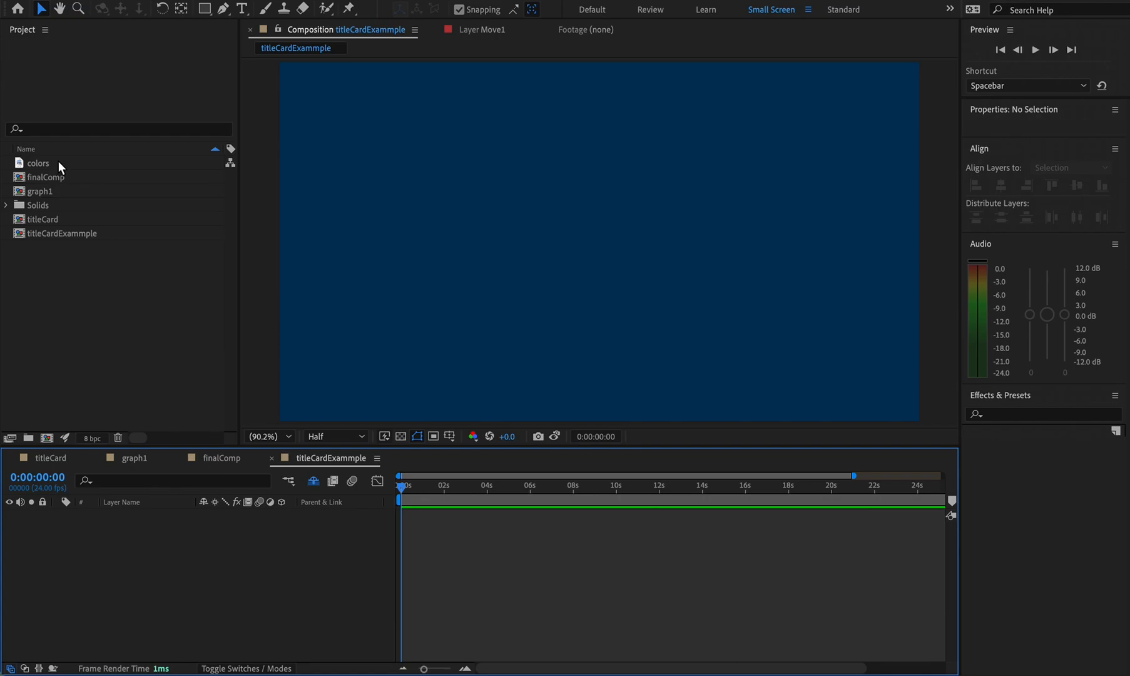
pyautogui.click(58, 286)
pyautogui.click(6, 205)
pyautogui.click(6, 205)
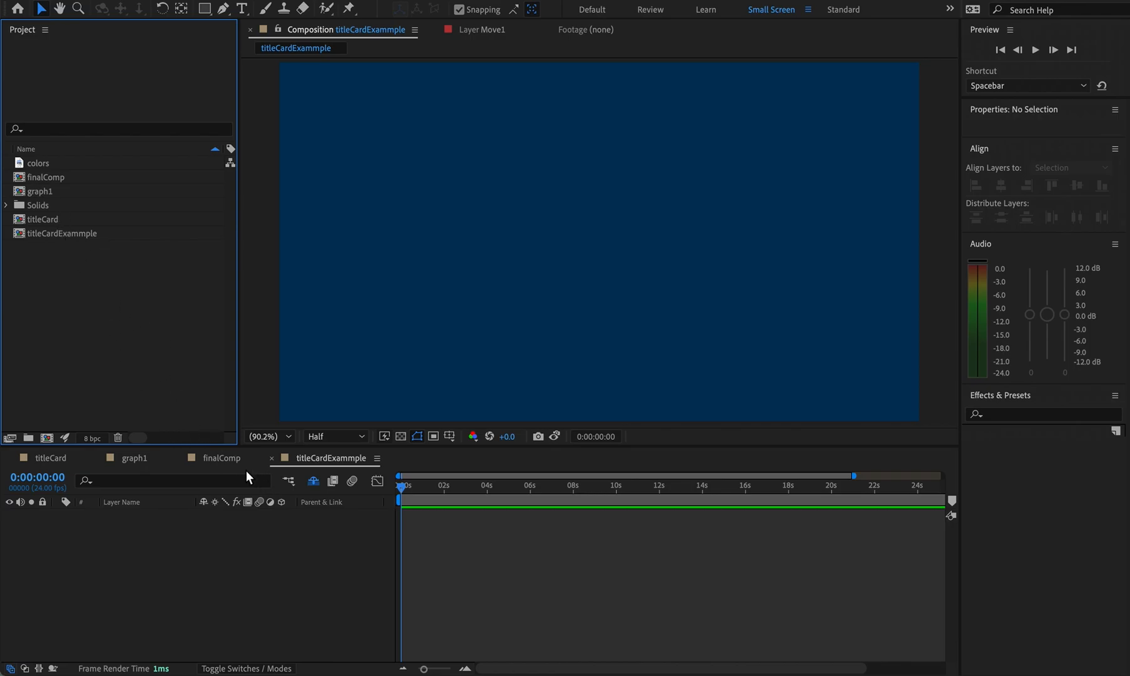
# Review the title text in the finished titleCard composition at 0:00:02:04, and return to the titleCardExammple composition
pyautogui.click(46, 463)
pyautogui.moveTo(423, 490); pyautogui.dragTo(503, 477)
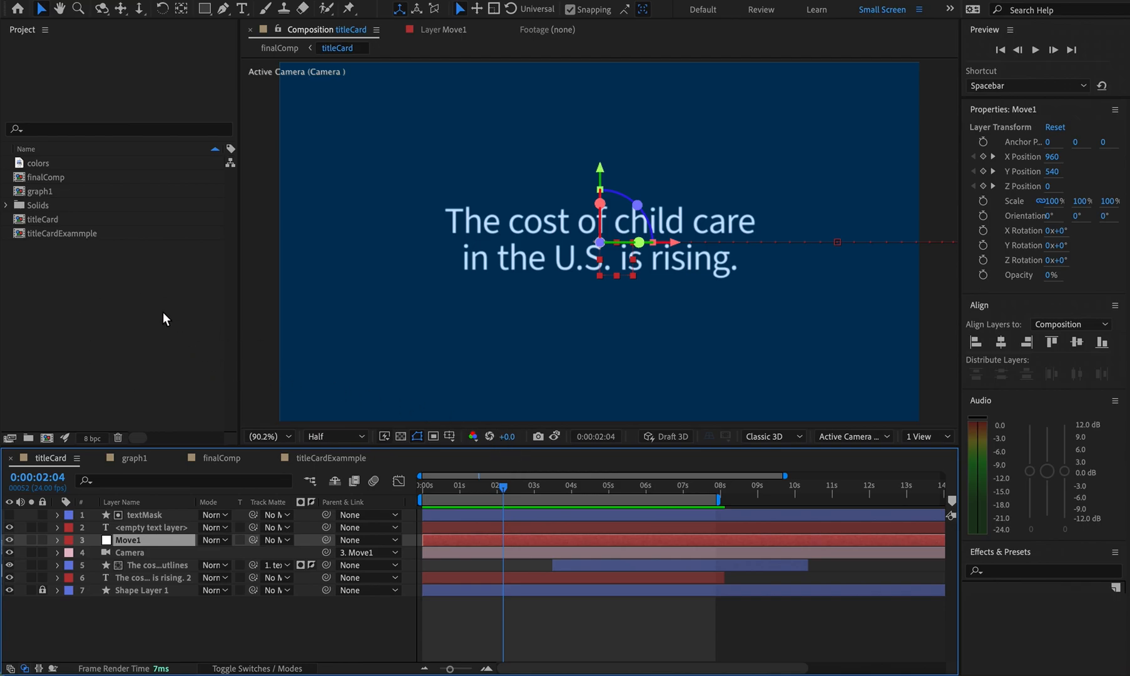
pyautogui.doubleClick(50, 232)
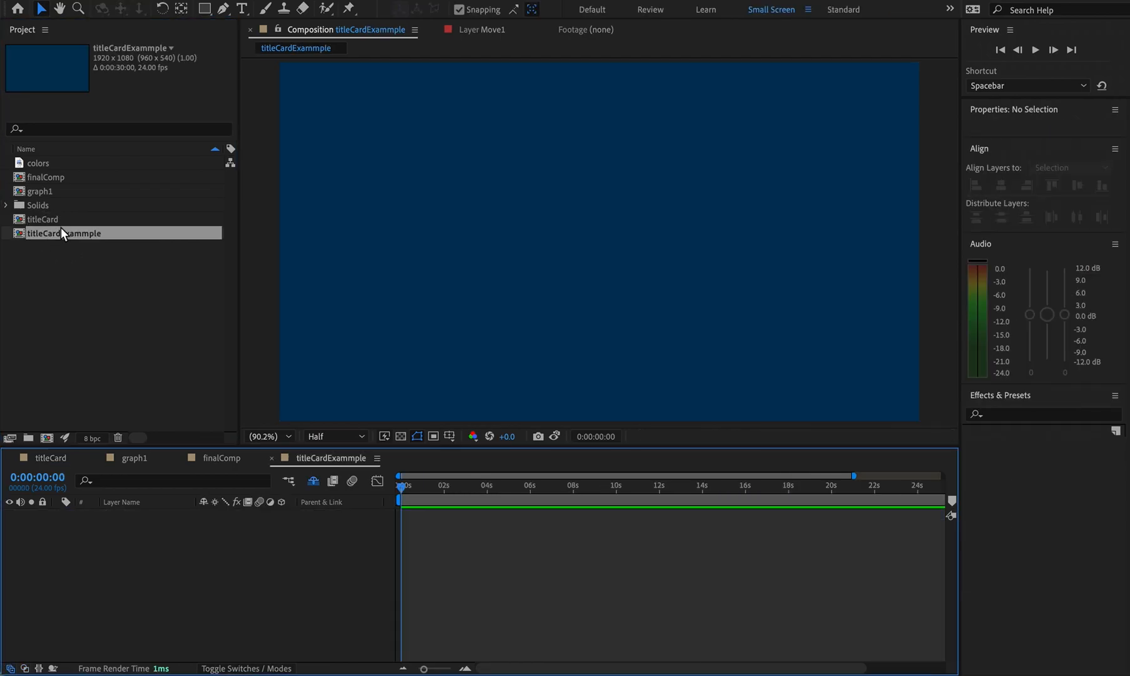
# Create a paragraph text box across the middle of the composition and set its font to Source Sans 3 Regular
pyautogui.click(242, 10)
pyautogui.moveTo(401, 164); pyautogui.dragTo(847, 379)
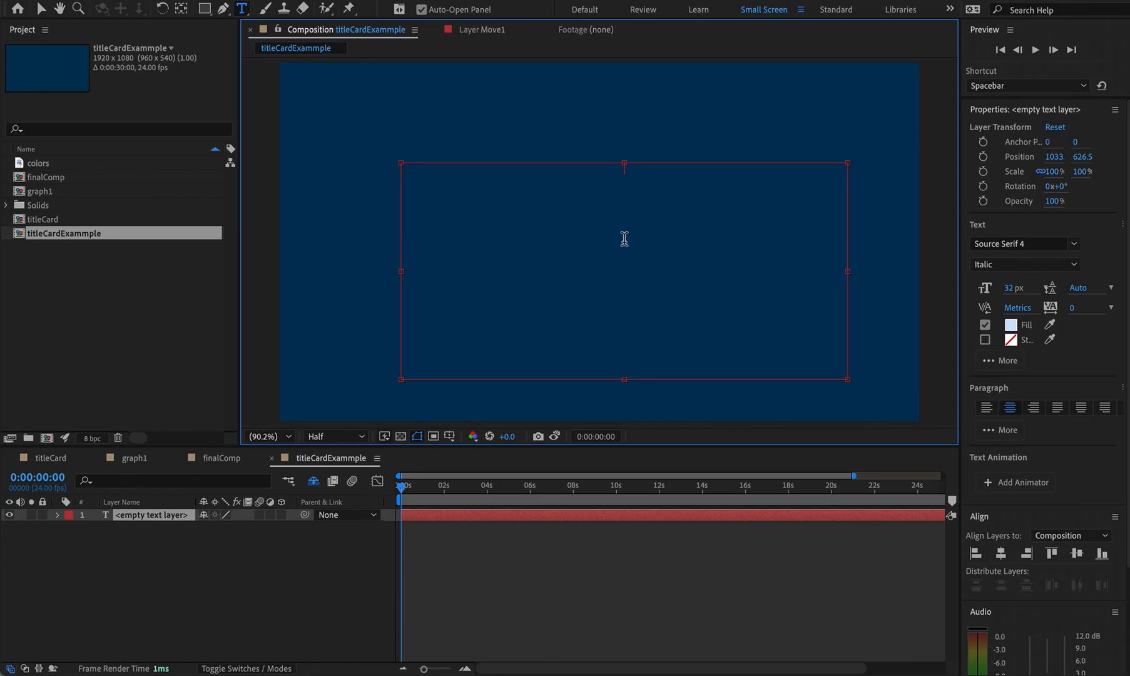
pyautogui.click(1045, 248)
pyautogui.write('source')
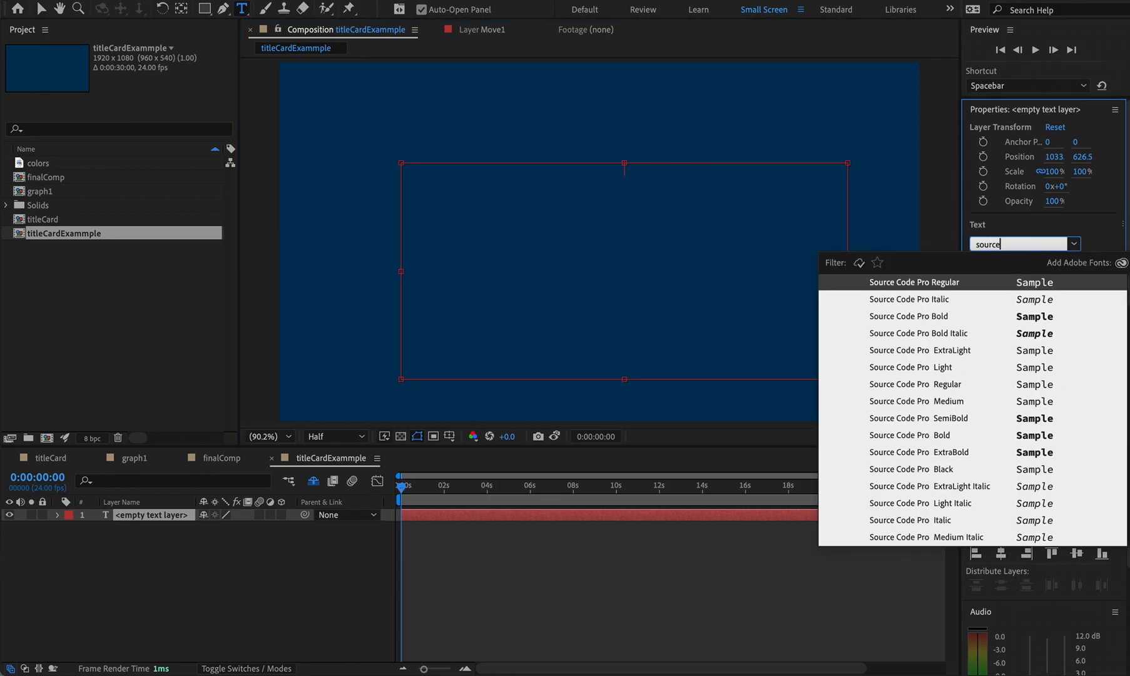
pyautogui.write(' sans')
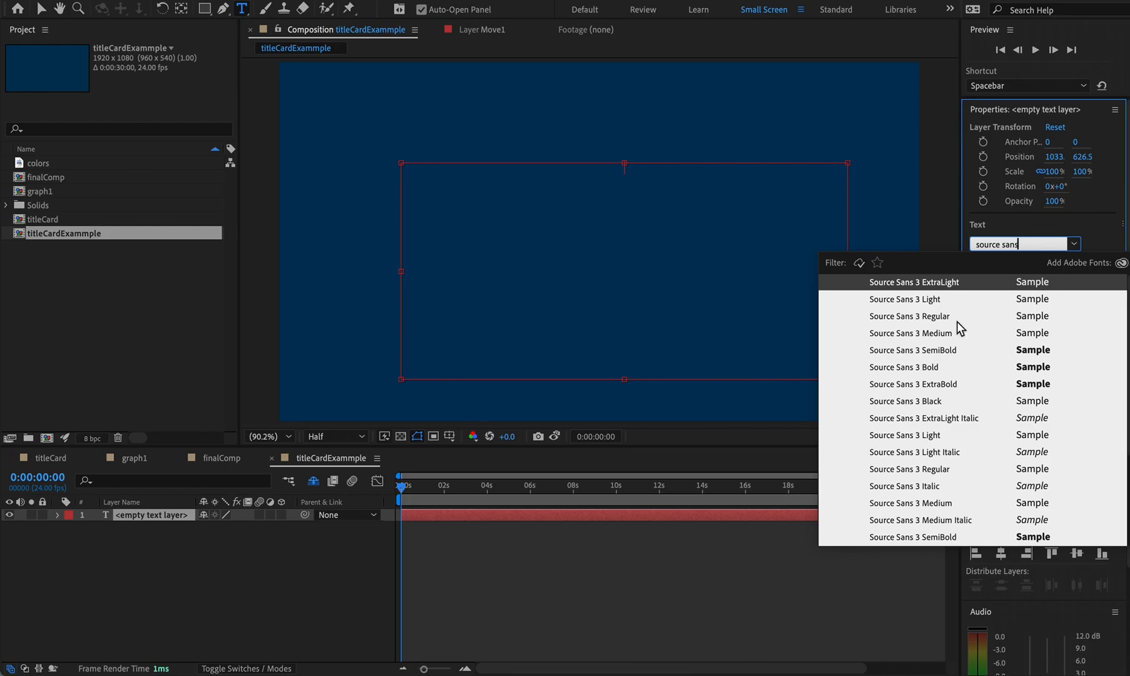
pyautogui.click(934, 320)
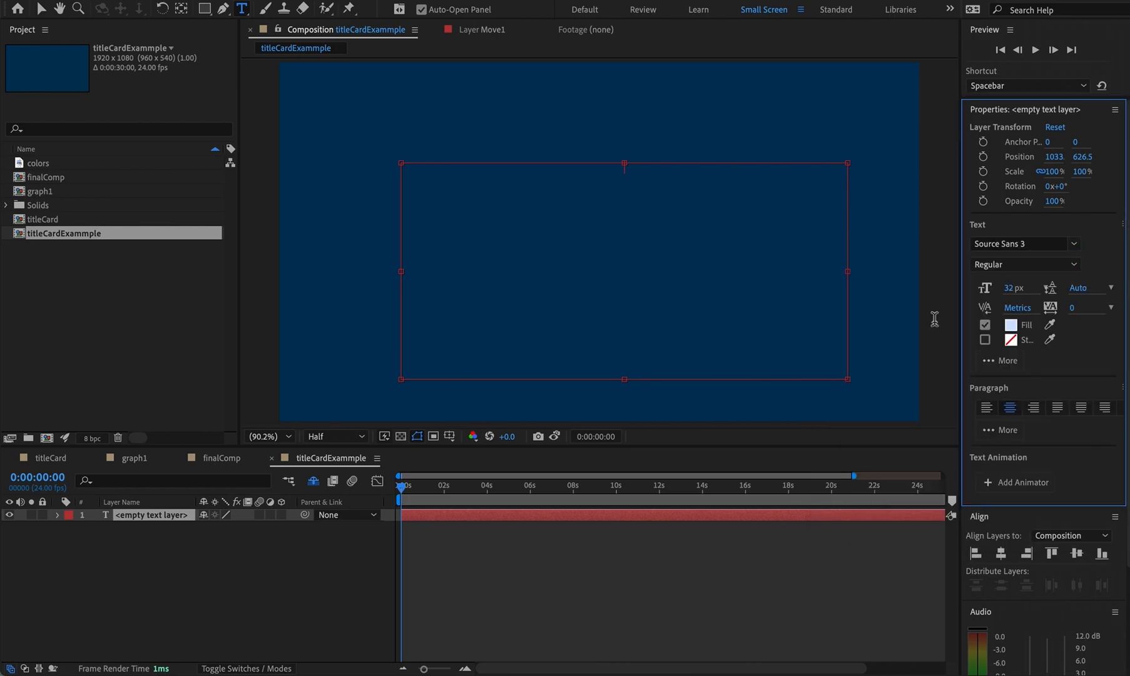
# Enter the title text on two lines: "The cost of child care" and "in the U.S. is rising."
pyautogui.click(689, 207)
pyautogui.write('The cost of s')
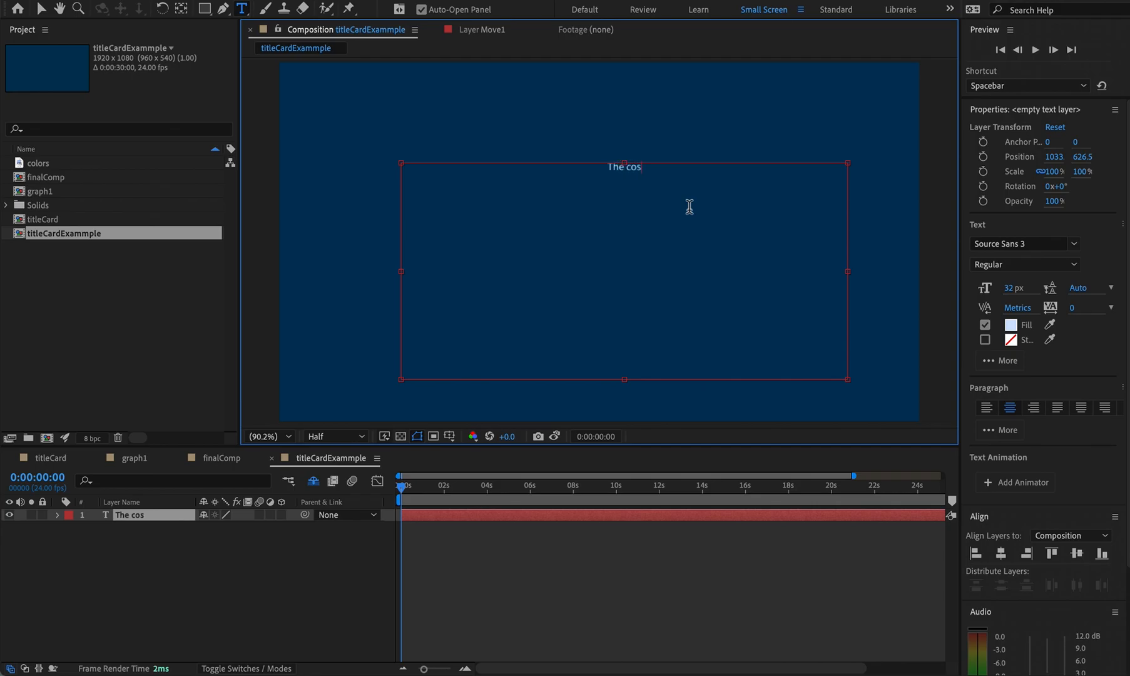
pyautogui.press('BackSpace')
pyautogui.write('child care')
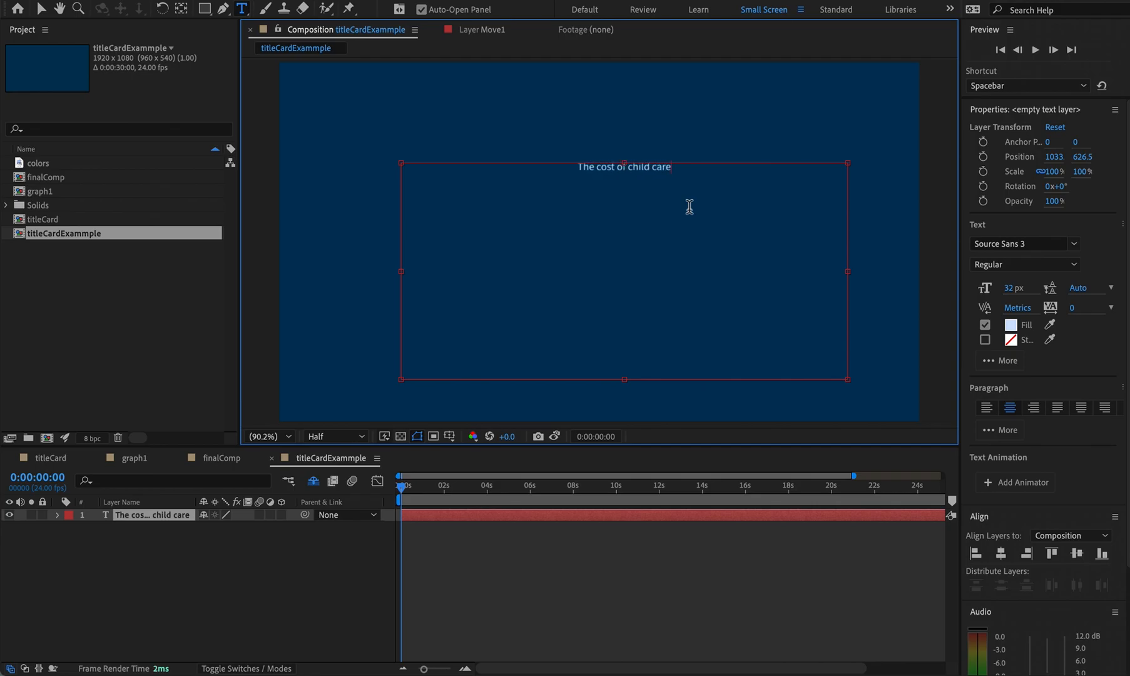
pyautogui.press('Escape')
pyautogui.write('in the U.S. is rising.')
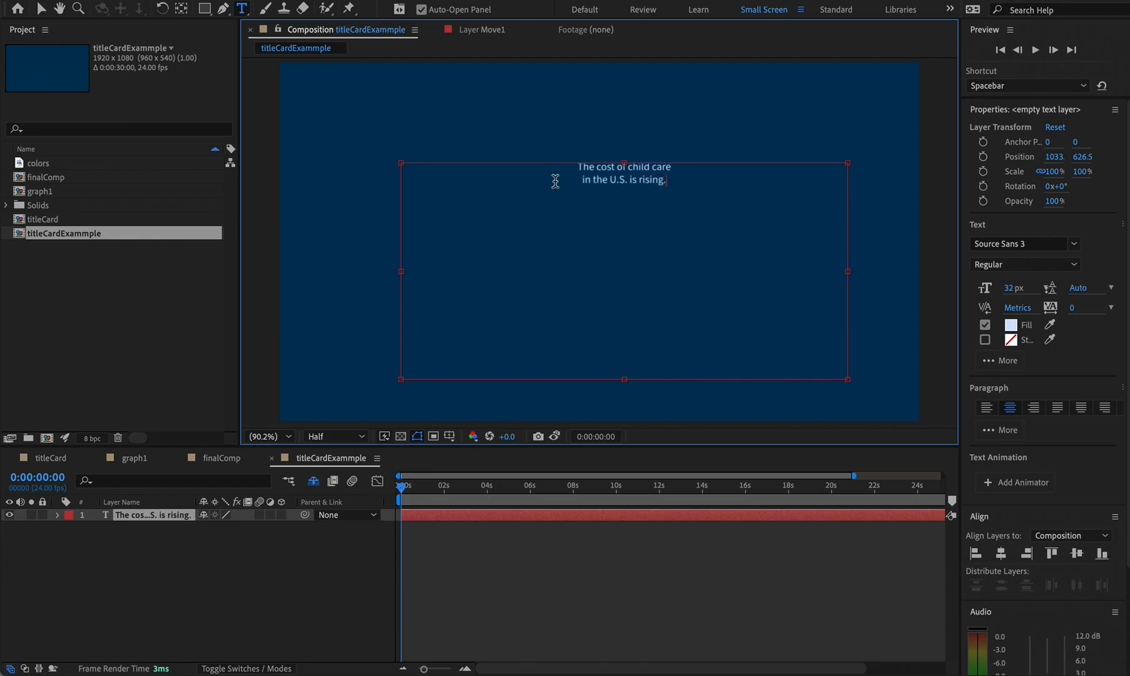
# Enlarge the title text to 115 px and shorten its text box to the height of the two lines
pyautogui.moveTo(678, 180); pyautogui.dragTo(479, 137)
pyautogui.click(588, 167)
pyautogui.moveTo(577, 168); pyautogui.dragTo(670, 197)
pyautogui.click(1012, 289)
pyautogui.click(986, 289)
pyautogui.moveTo(1011, 288); pyautogui.dragTo(1084, 297)
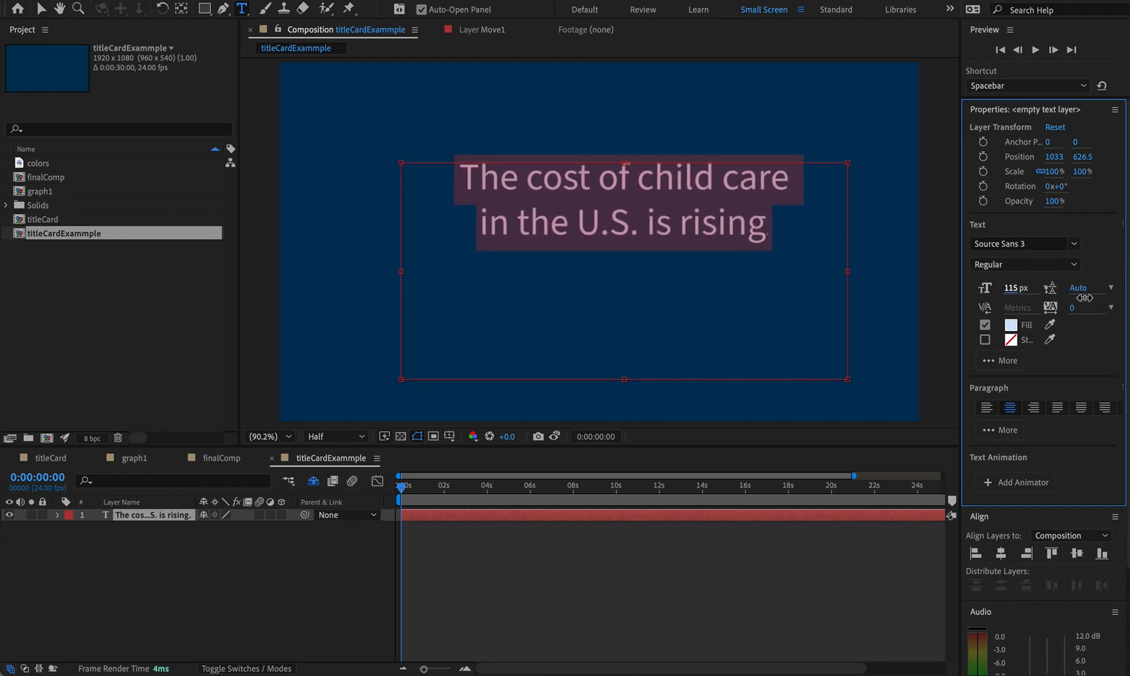
pyautogui.click(1001, 430)
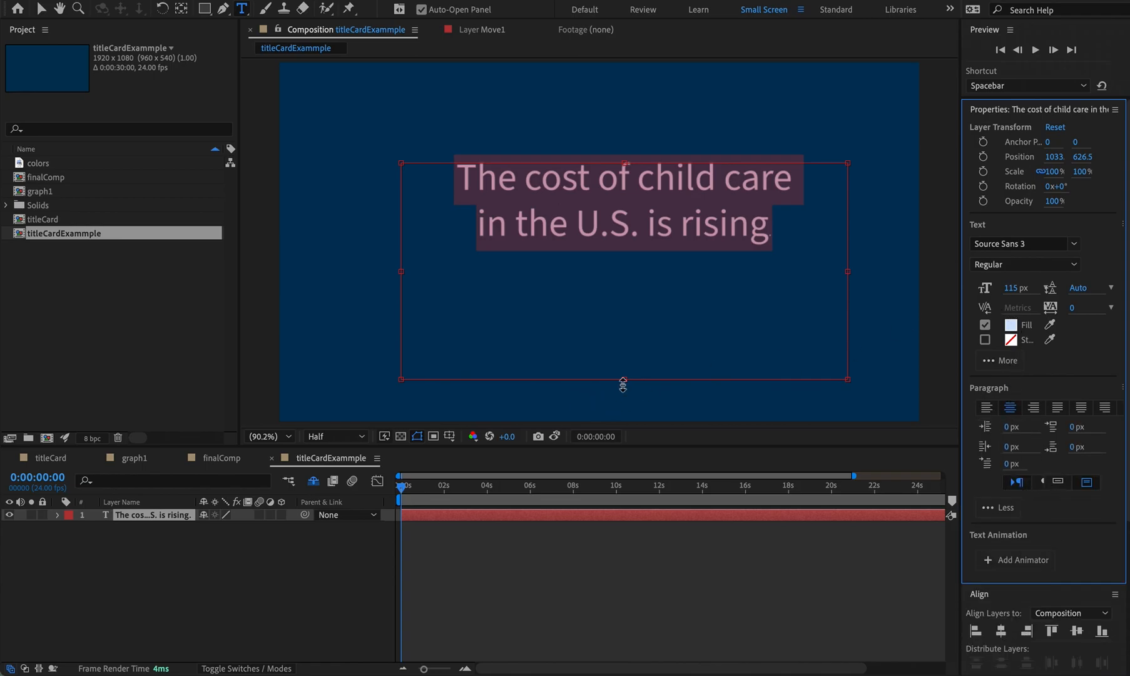
pyautogui.moveTo(624, 378); pyautogui.dragTo(635, 239)
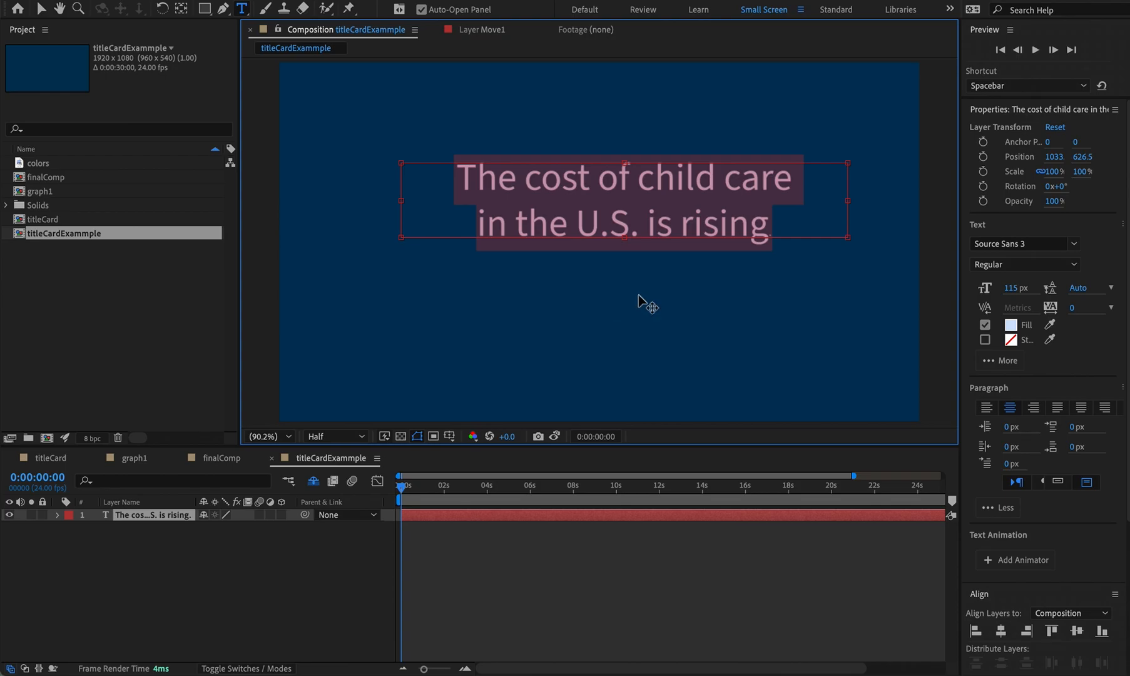
# Move the title text near the composition's centre, to a position of about 976, 742
pyautogui.click(40, 9)
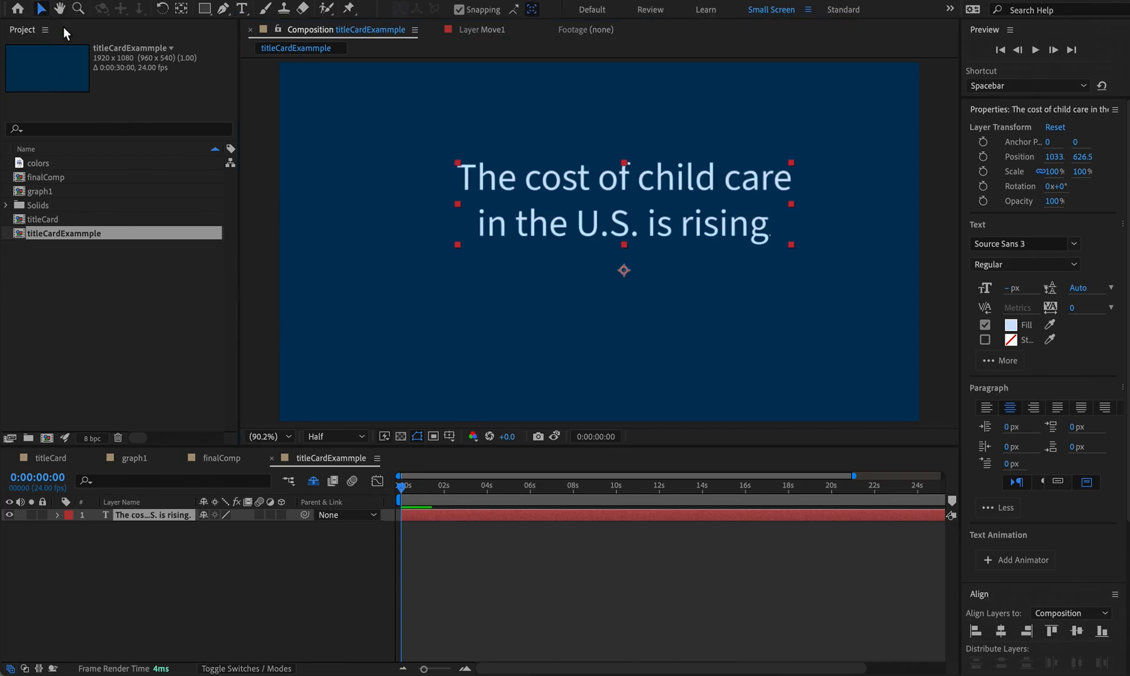
pyautogui.click(413, 230)
pyautogui.moveTo(658, 183); pyautogui.dragTo(702, 221)
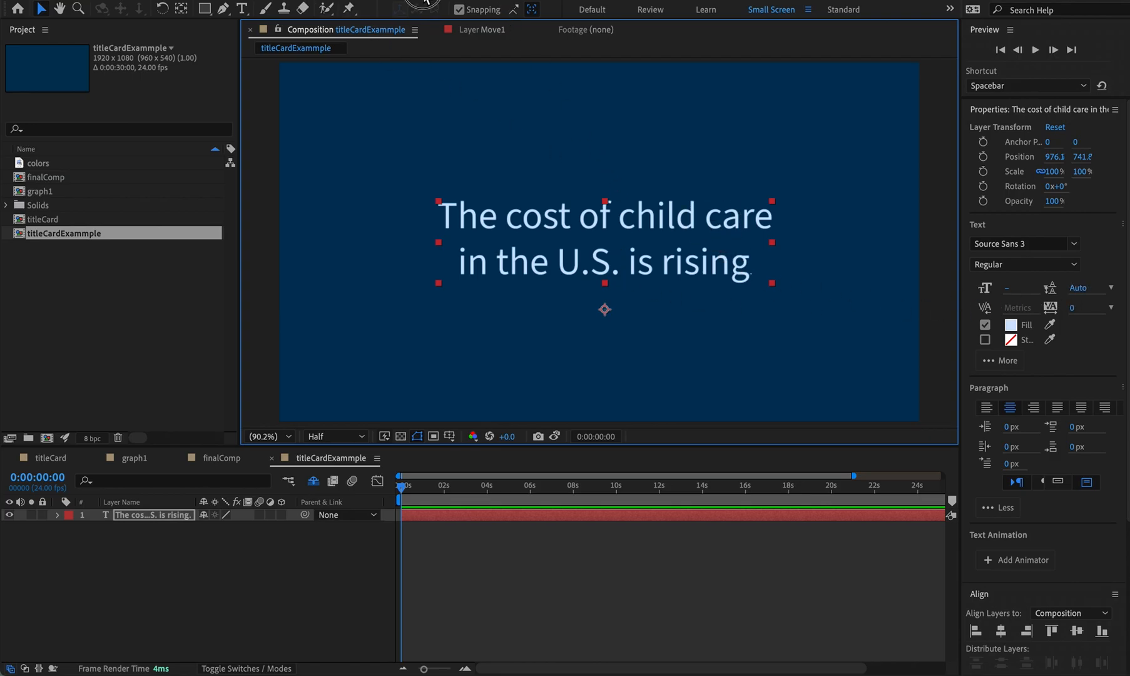
pyautogui.click(545, 199)
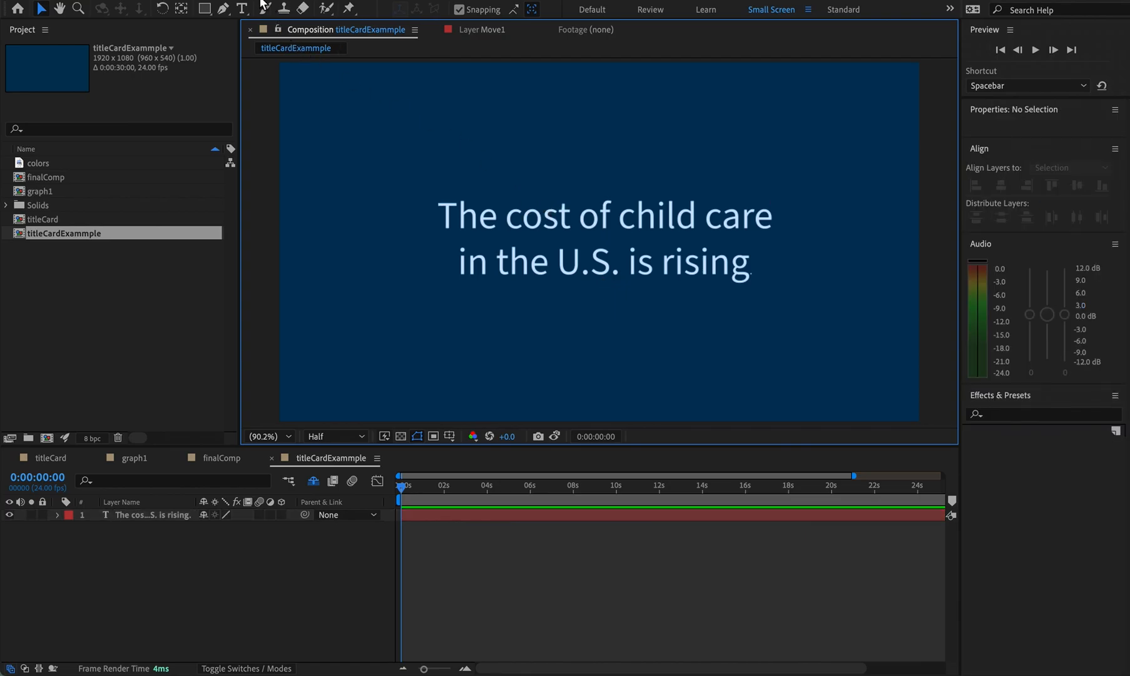
# Center the anchor point of the title text layer in its layer content
pyautogui.click(504, 219)
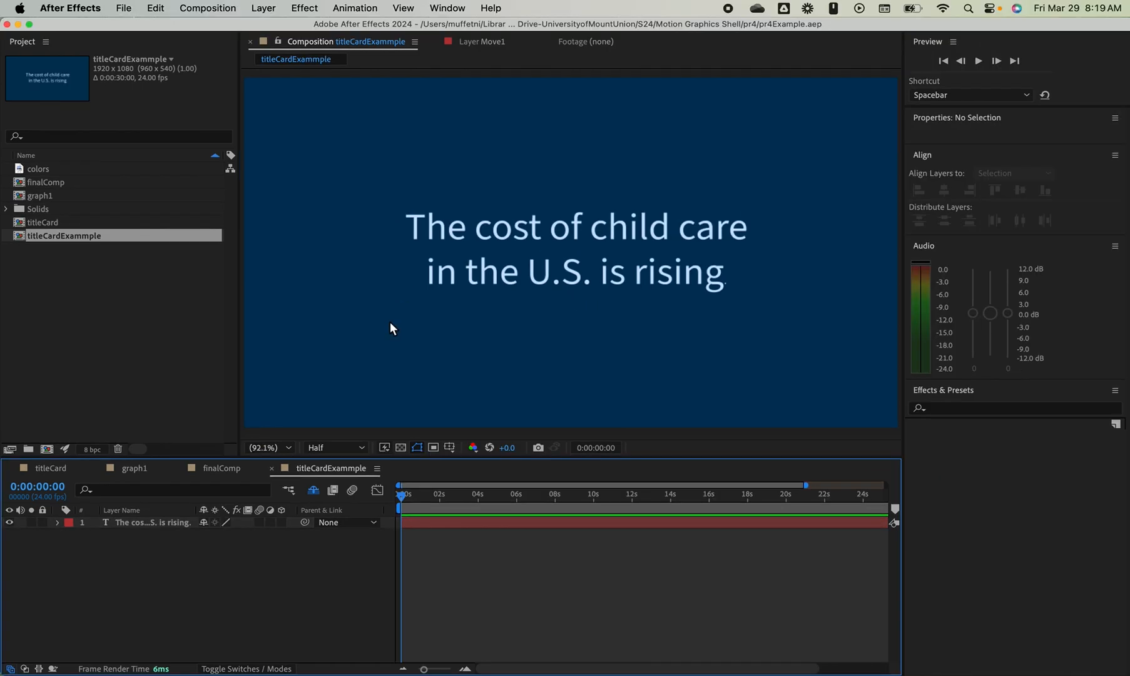
pyautogui.click(413, 283)
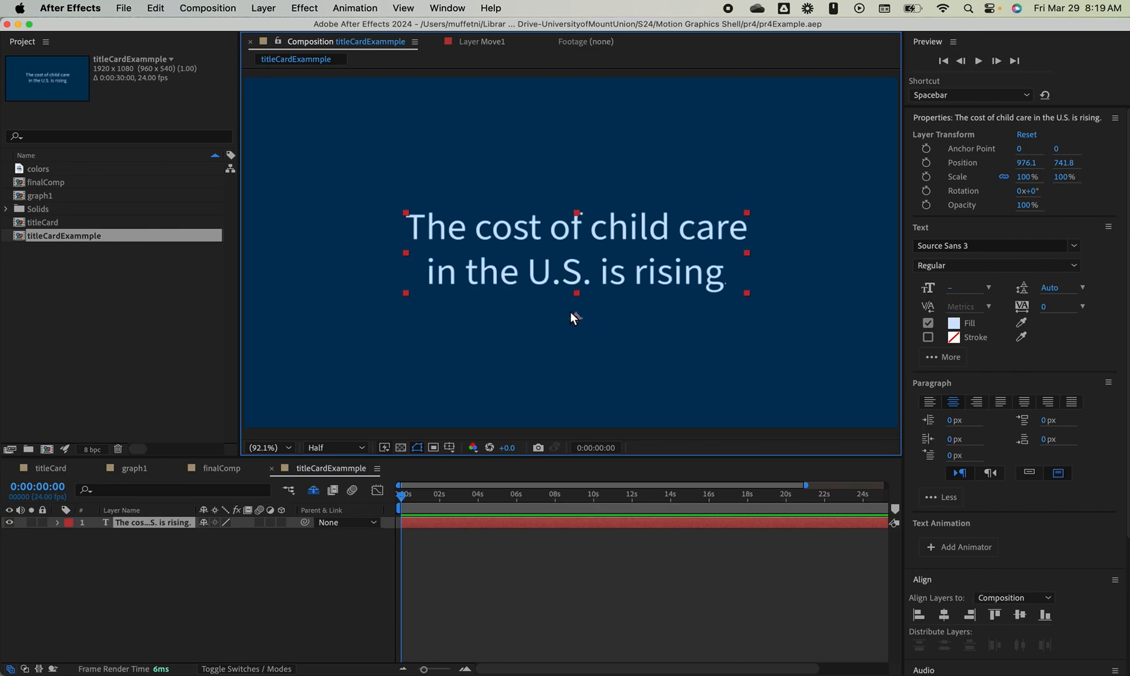
pyautogui.click(275, 8)
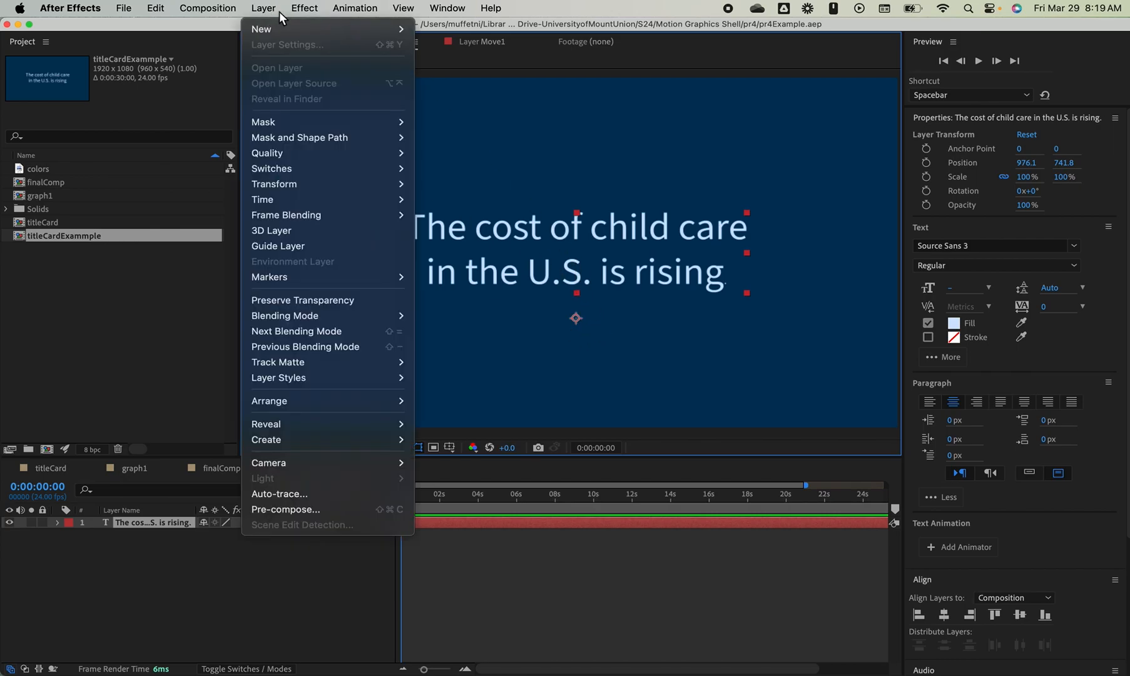
pyautogui.moveTo(319, 183)
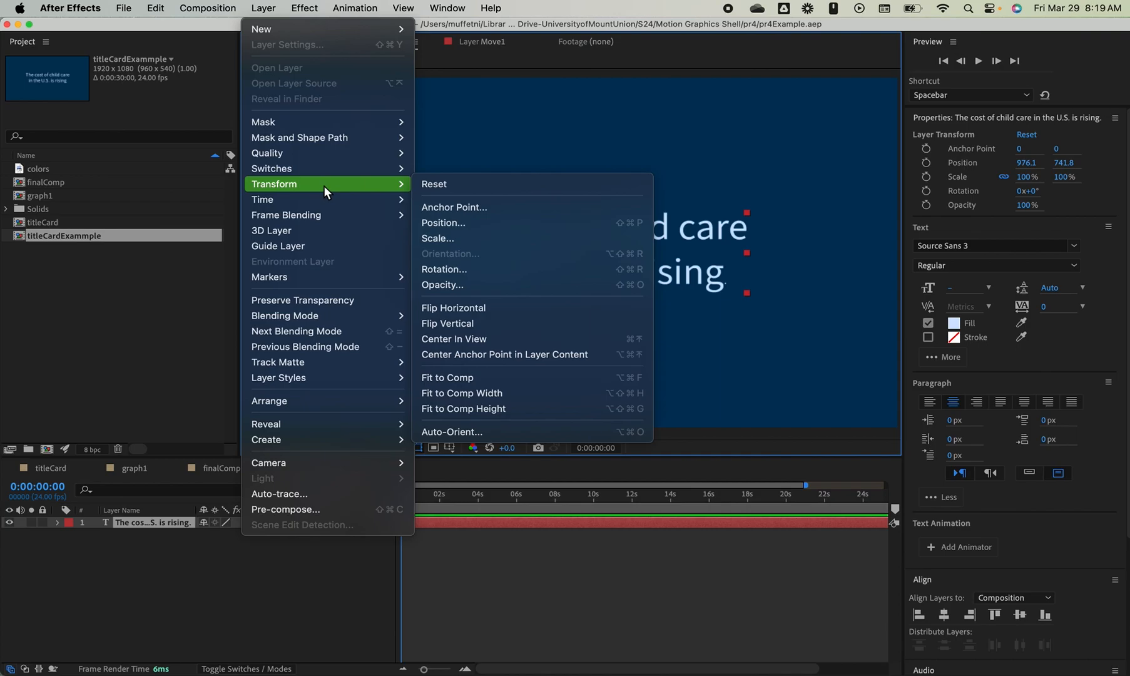
pyautogui.click(526, 353)
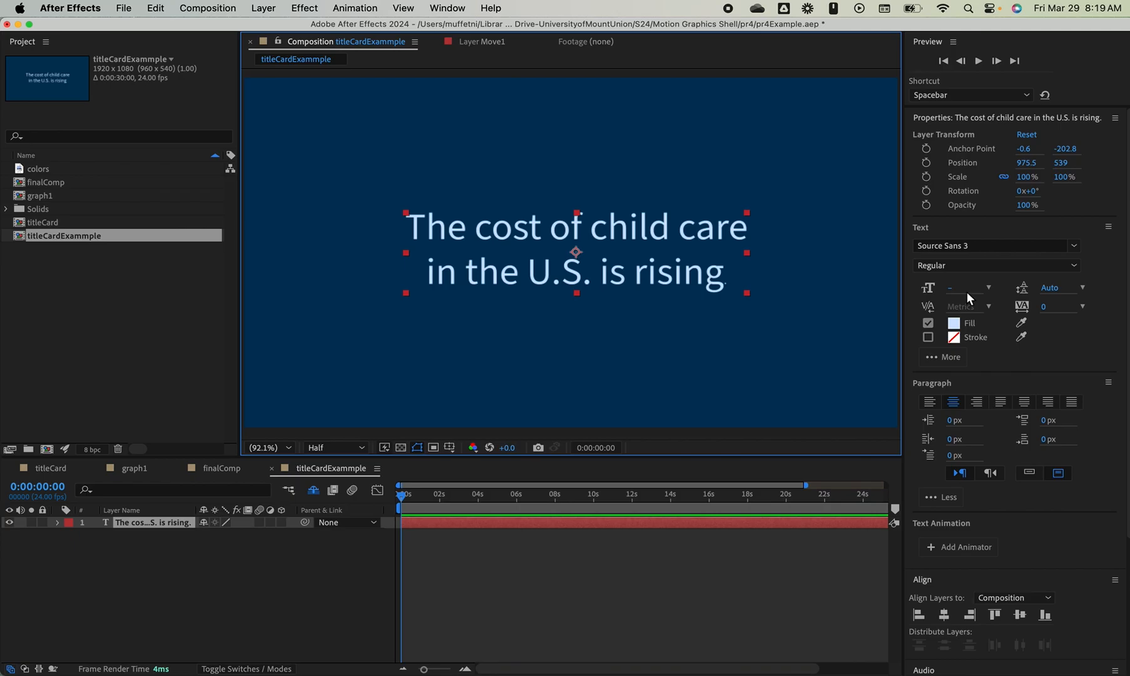
# Set the title text's leading to 116 px and try font sizes of 129 px and 120 px
pyautogui.moveTo(1050, 287); pyautogui.dragTo(1123, 294)
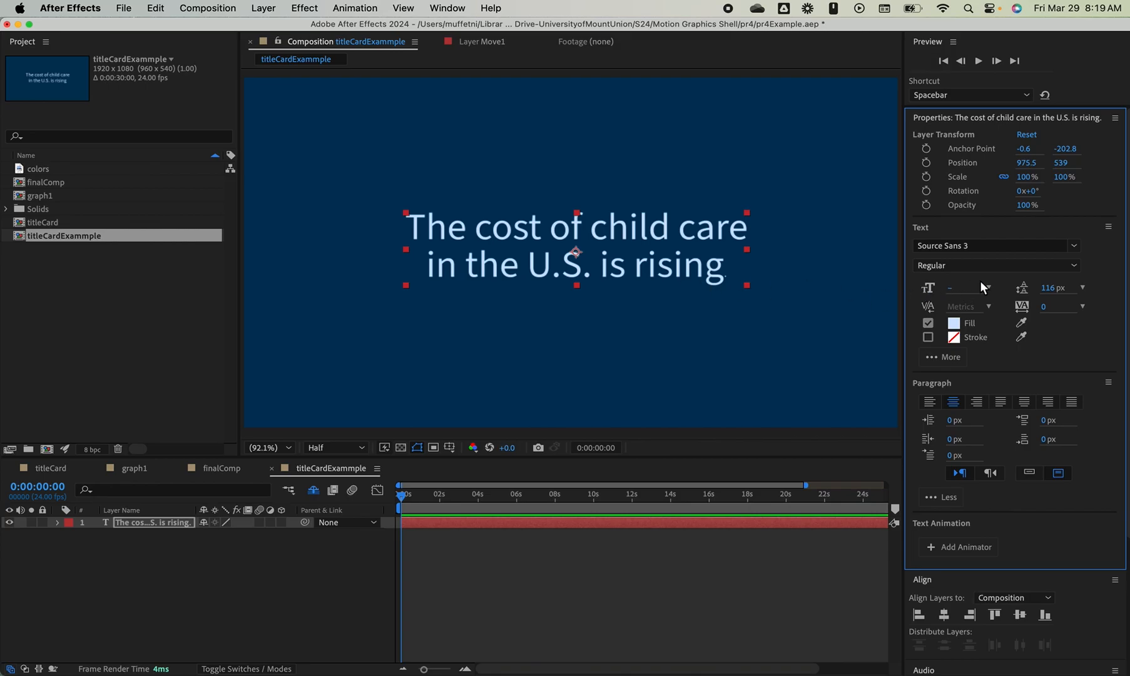
pyautogui.click(952, 289)
pyautogui.write('129')
pyautogui.press('Return')
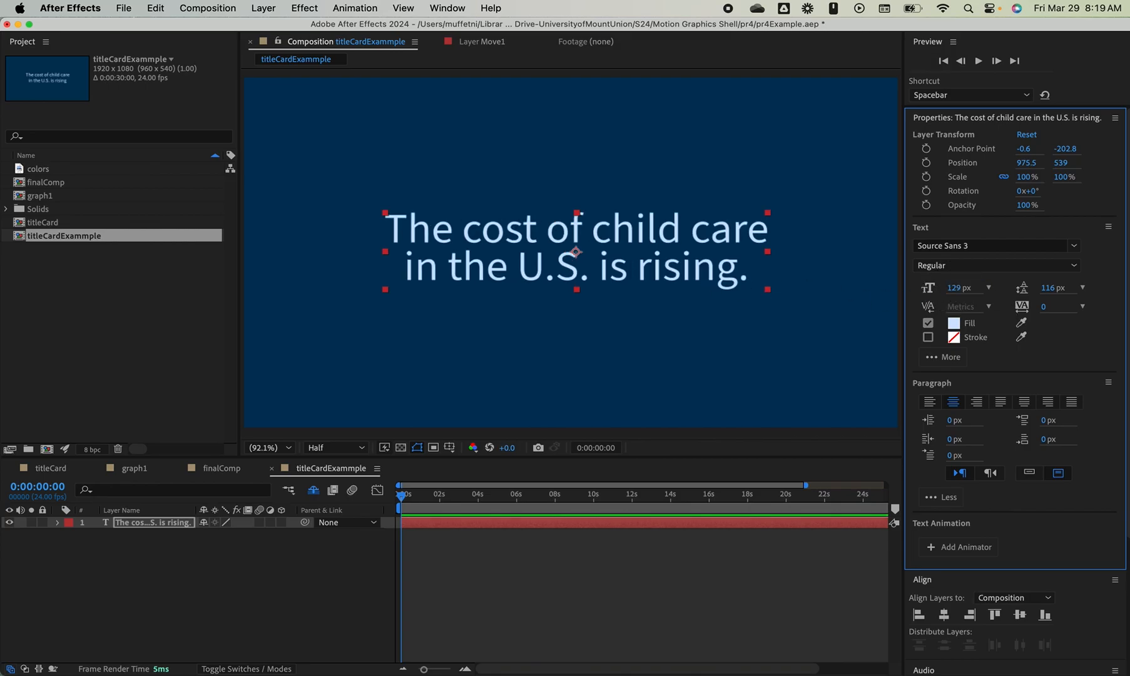
pyautogui.click(951, 288)
pyautogui.write('120')
pyautogui.press('Return')
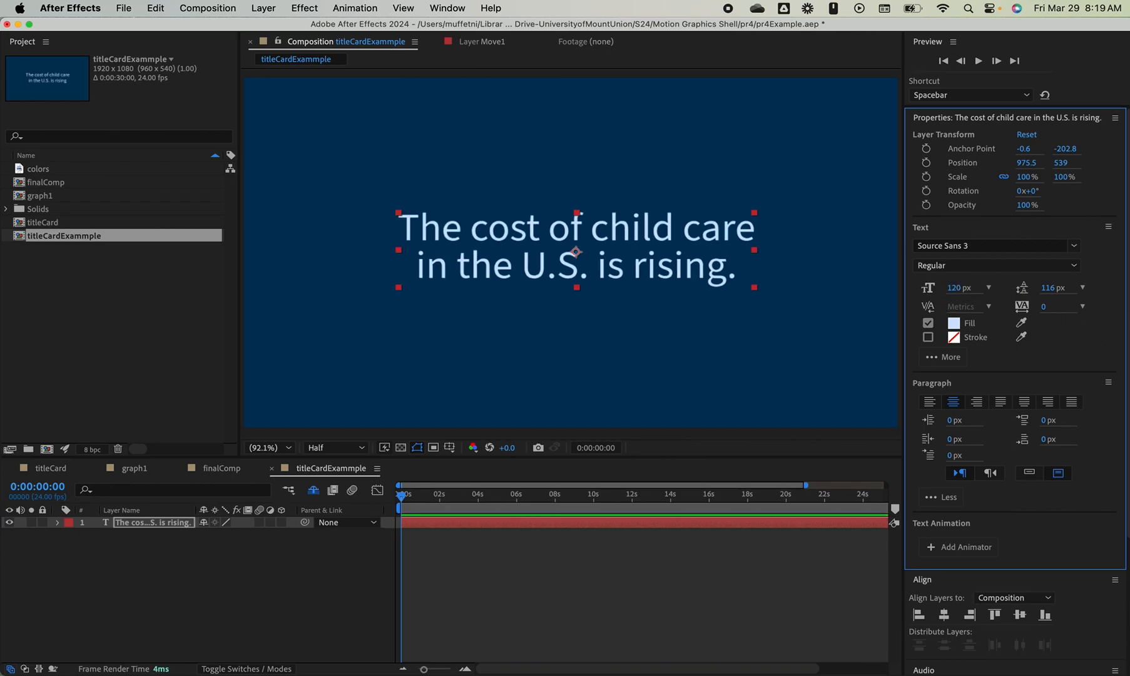
# Set the title text's font size to 100 px and its leading to 109 px
pyautogui.click(958, 287)
pyautogui.write('100')
pyautogui.press('Return')
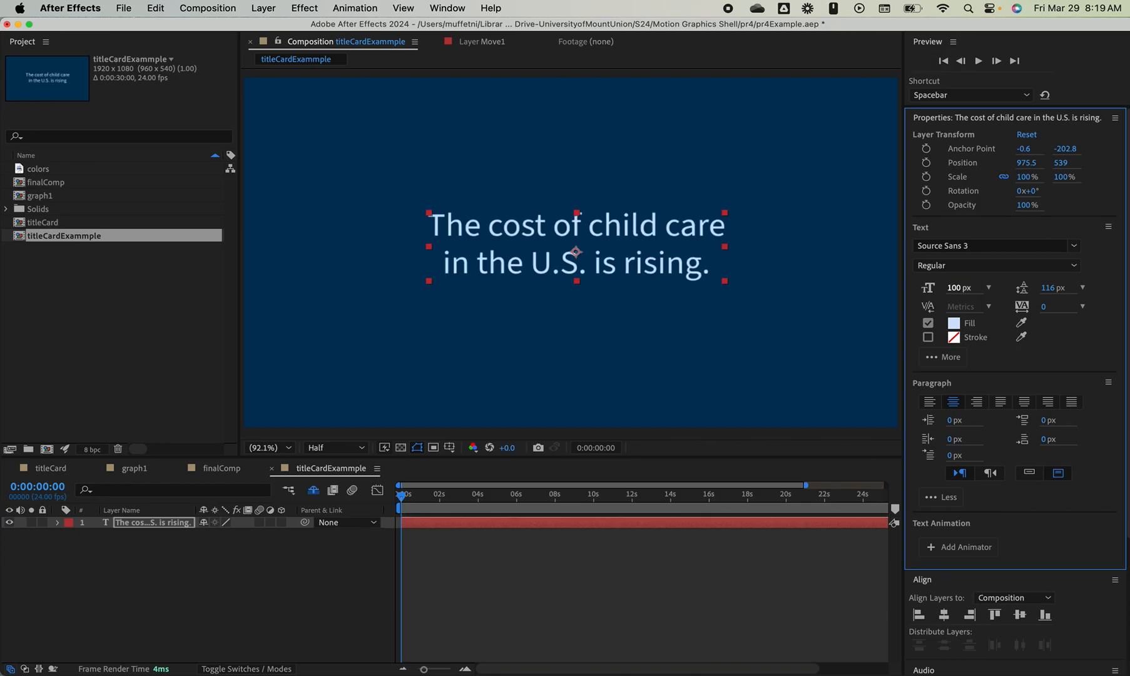
pyautogui.moveTo(1035, 290); pyautogui.dragTo(962, 311)
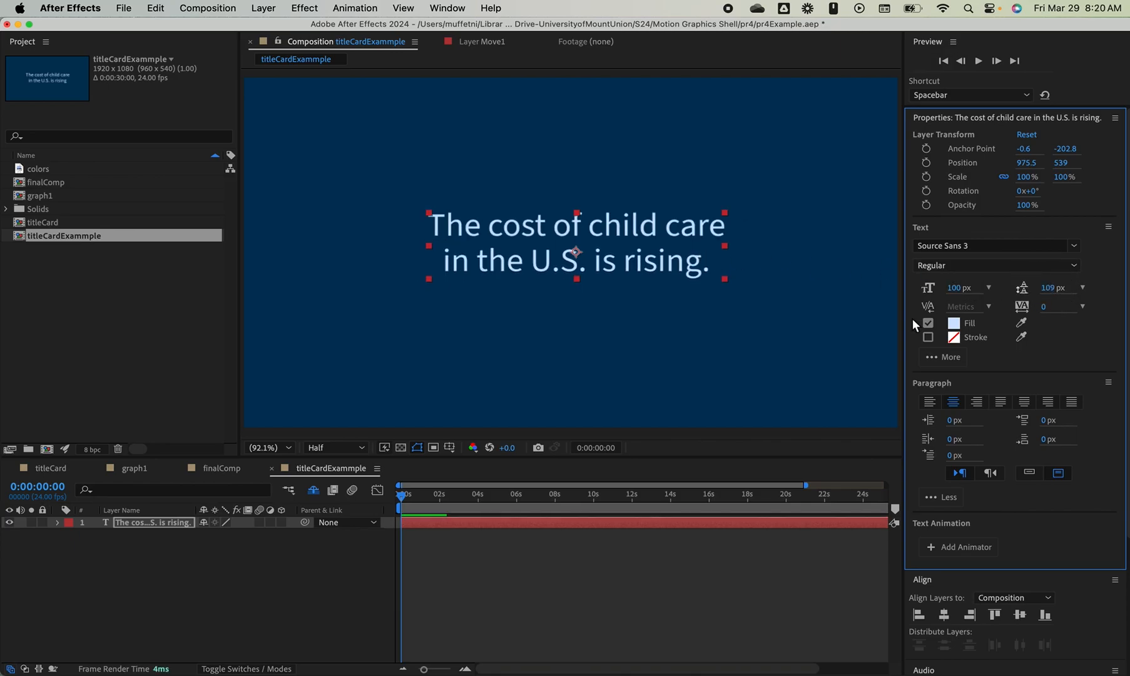
# Fit the composition in the viewer and recenter the resized title text's anchor point in its layer content
pyautogui.click(274, 451)
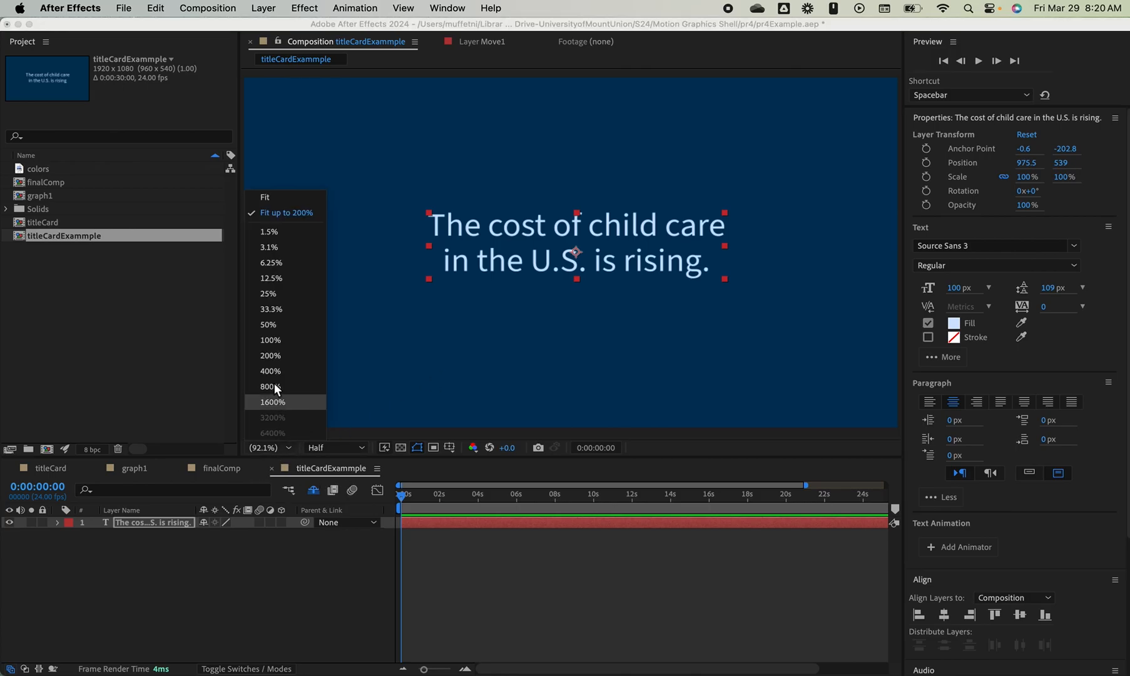
pyautogui.click(282, 198)
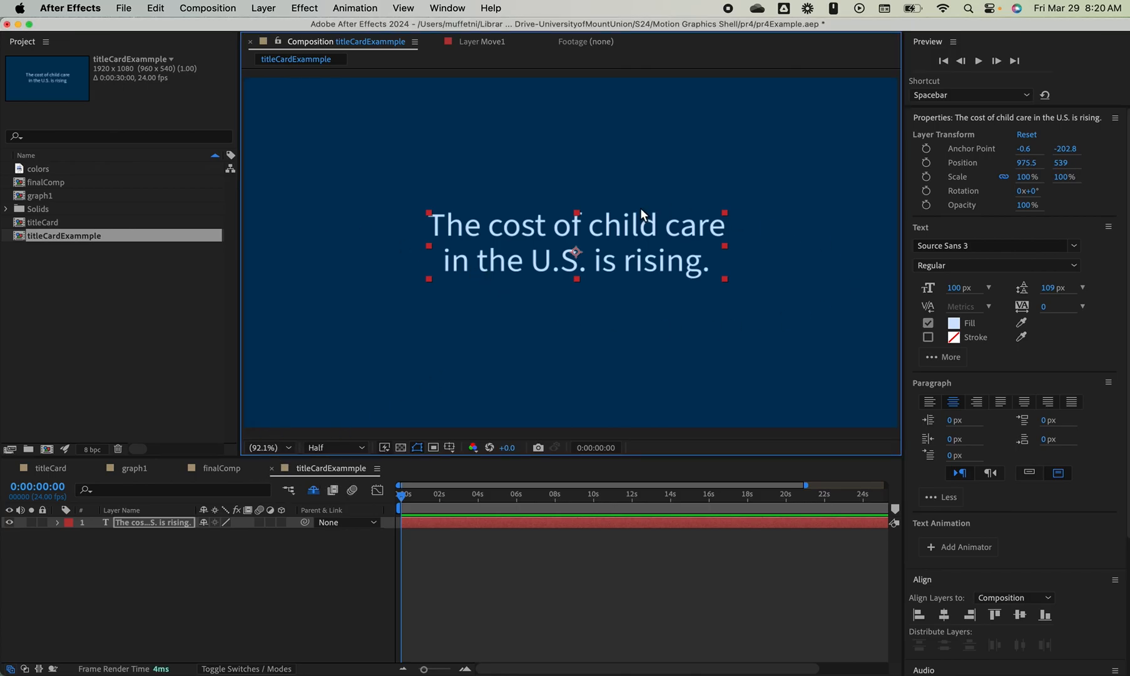
pyautogui.click(265, 9)
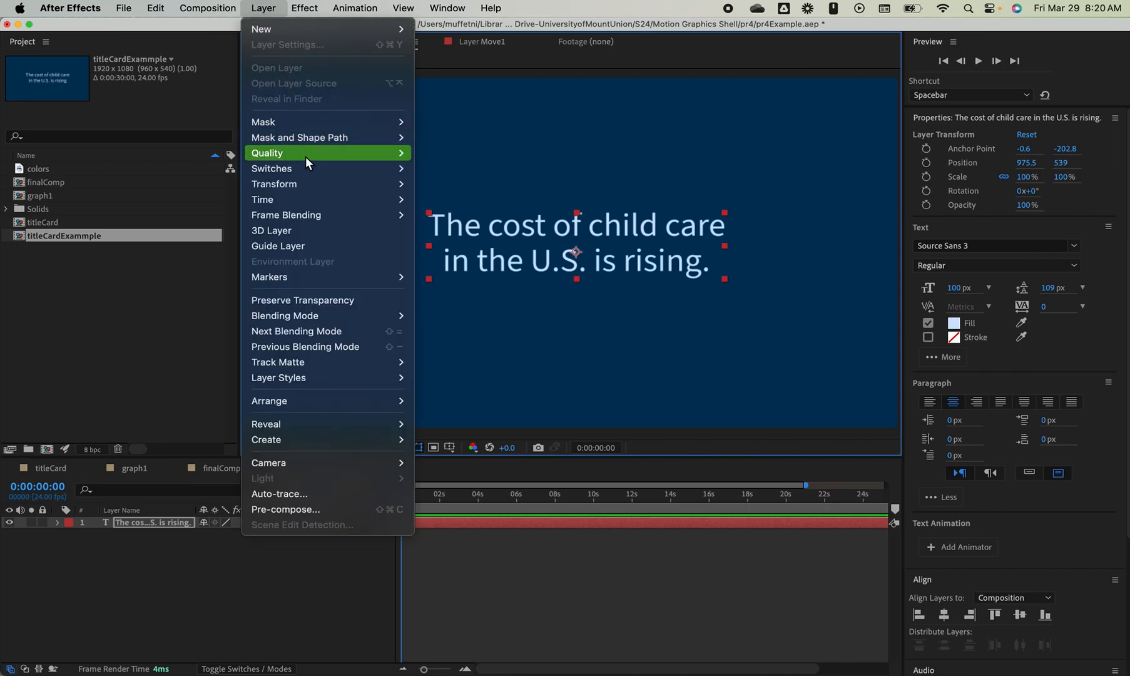
pyautogui.moveTo(317, 187)
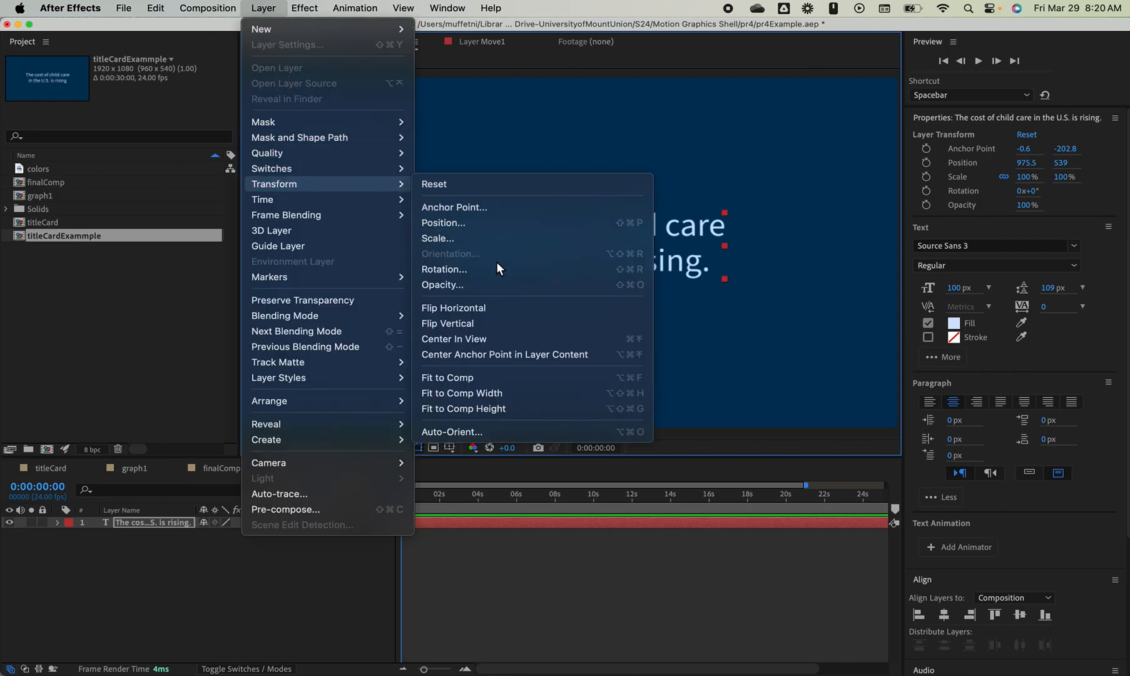
pyautogui.click(510, 354)
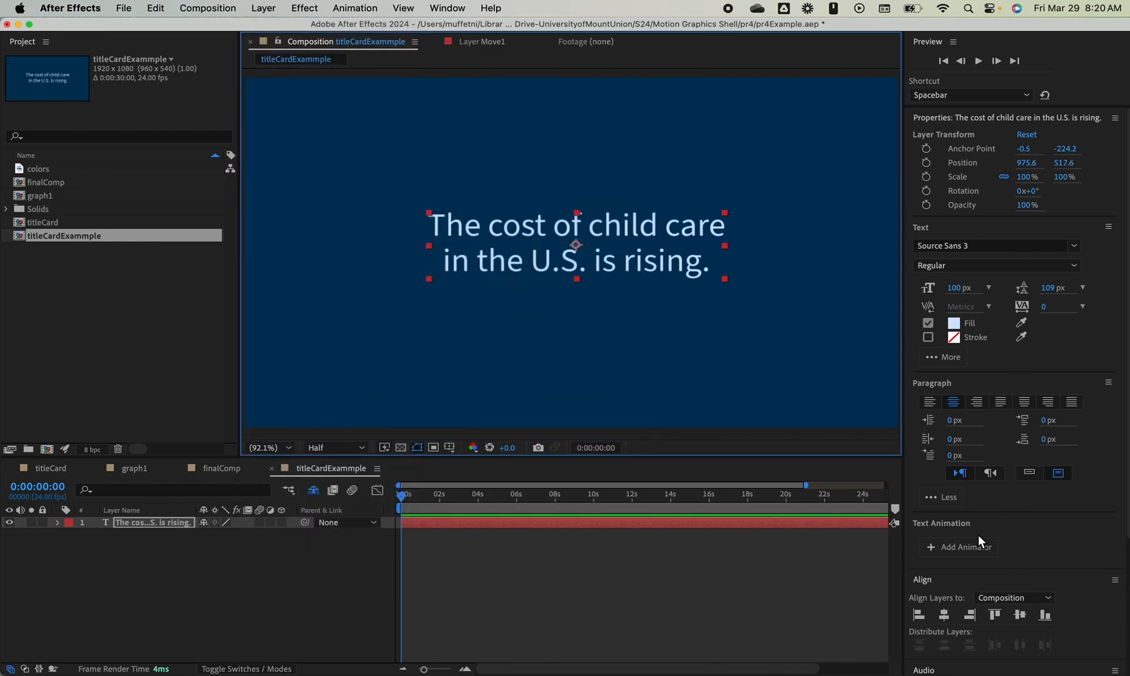
# Align the title text to the composition's horizontal and vertical center
pyautogui.scroll(-5, 979, 535)
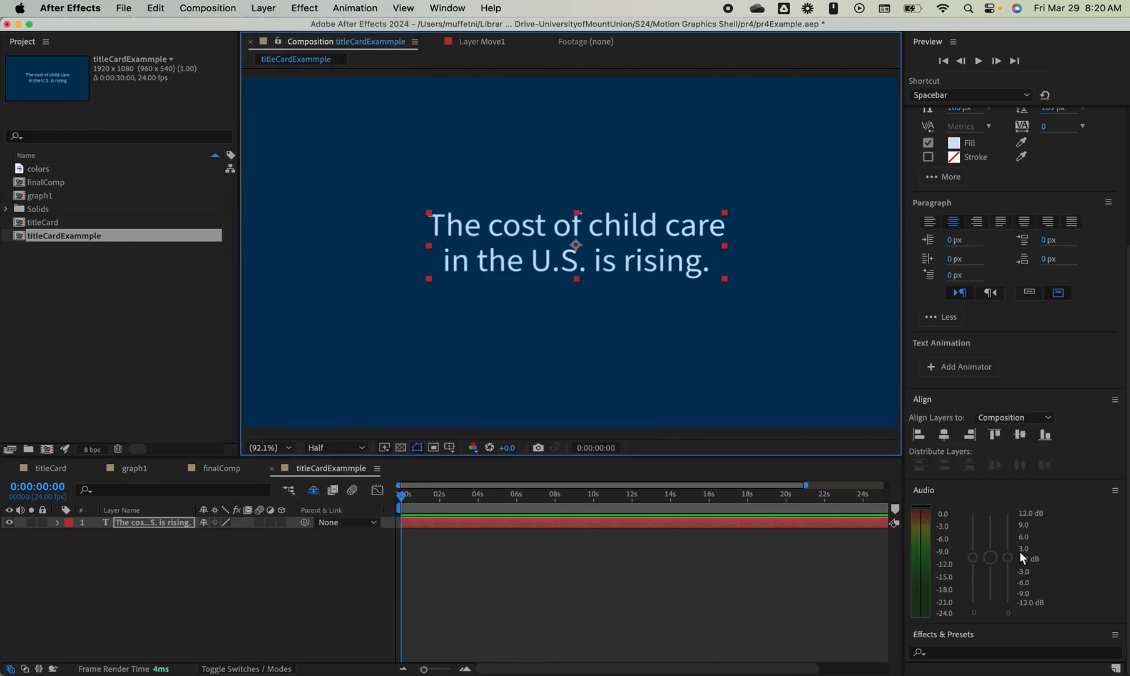
pyautogui.click(1002, 419)
pyautogui.click(944, 433)
pyautogui.click(1020, 433)
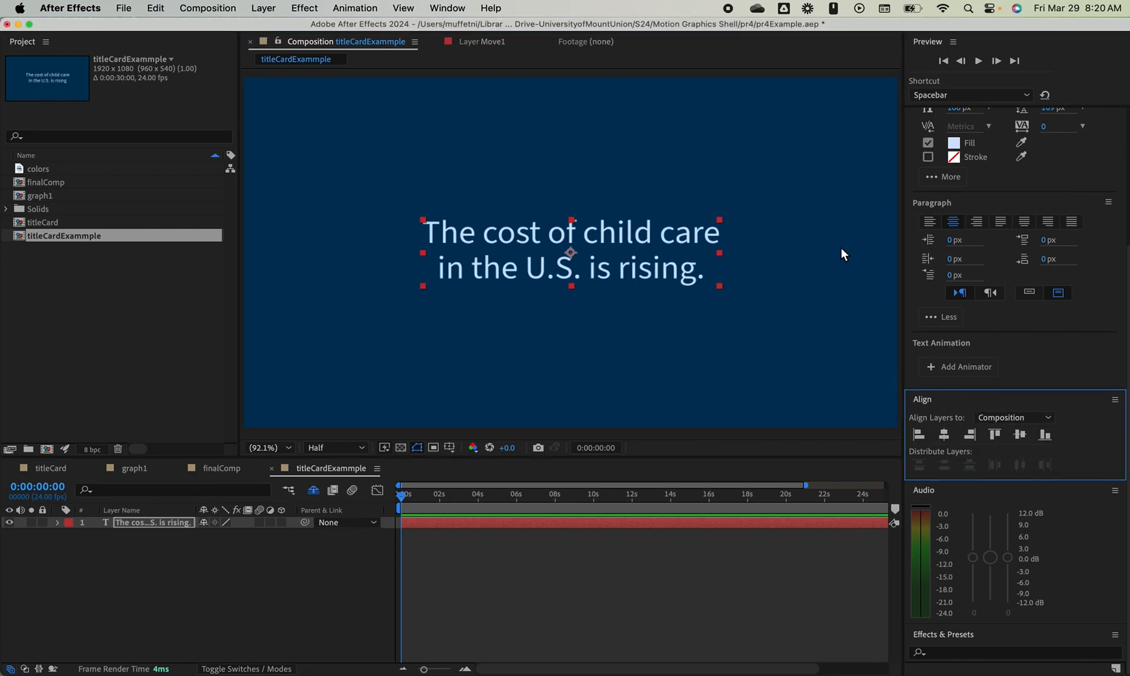
# Widen the composition viewer and the timeline by narrowing the properties area
pyautogui.moveTo(900, 234); pyautogui.dragTo(985, 254)
pyautogui.click(957, 288)
pyautogui.click(719, 272)
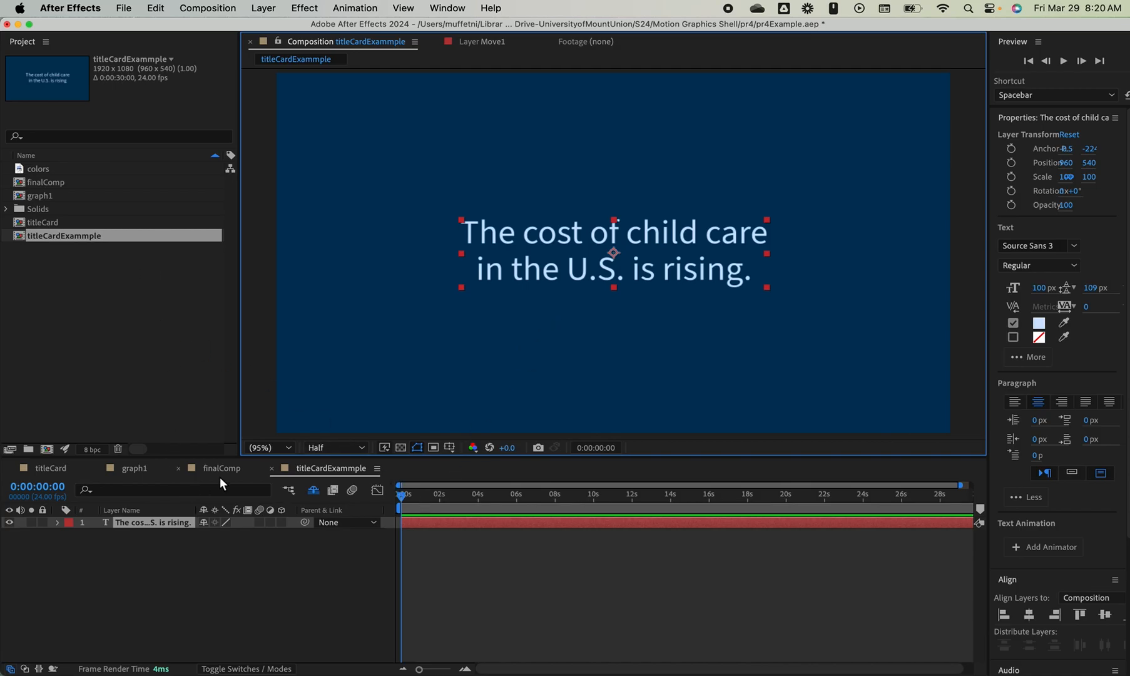
# Look at the finished titleCard composition for reference and return to the example composition
pyautogui.click(62, 469)
pyautogui.moveTo(496, 496)
pyautogui.mouseDown()
pyautogui.moveTo(386, 499)
pyautogui.moveTo(518, 504)
pyautogui.moveTo(429, 505)
pyautogui.moveTo(506, 515)
pyautogui.mouseUp()
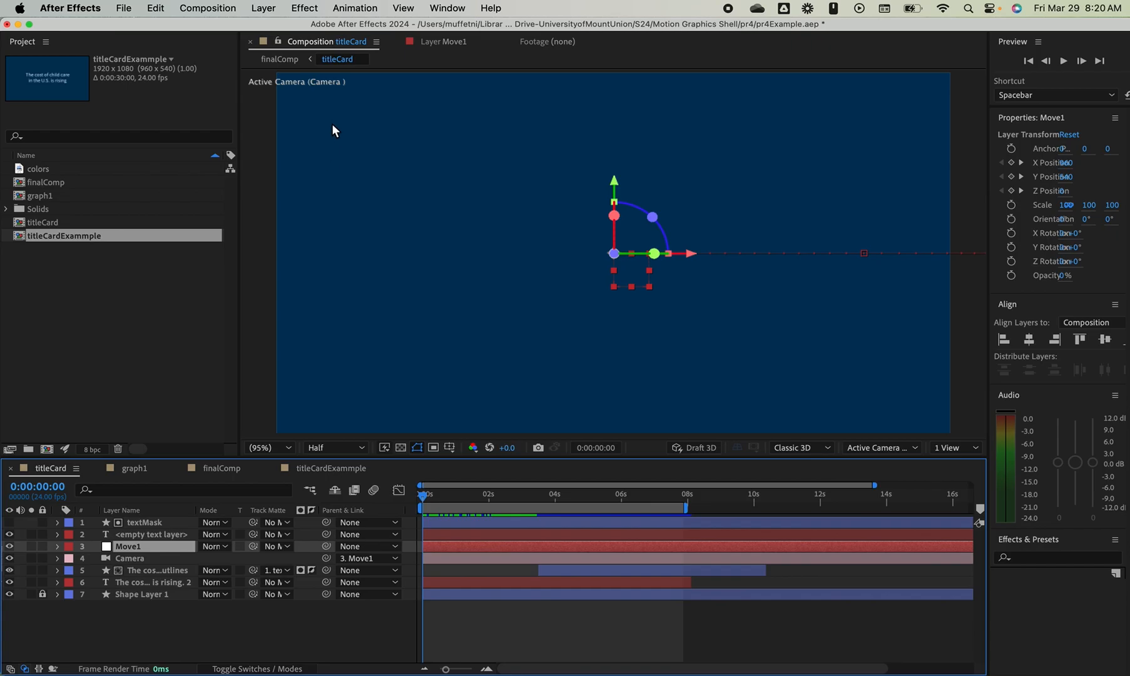
pyautogui.click(318, 467)
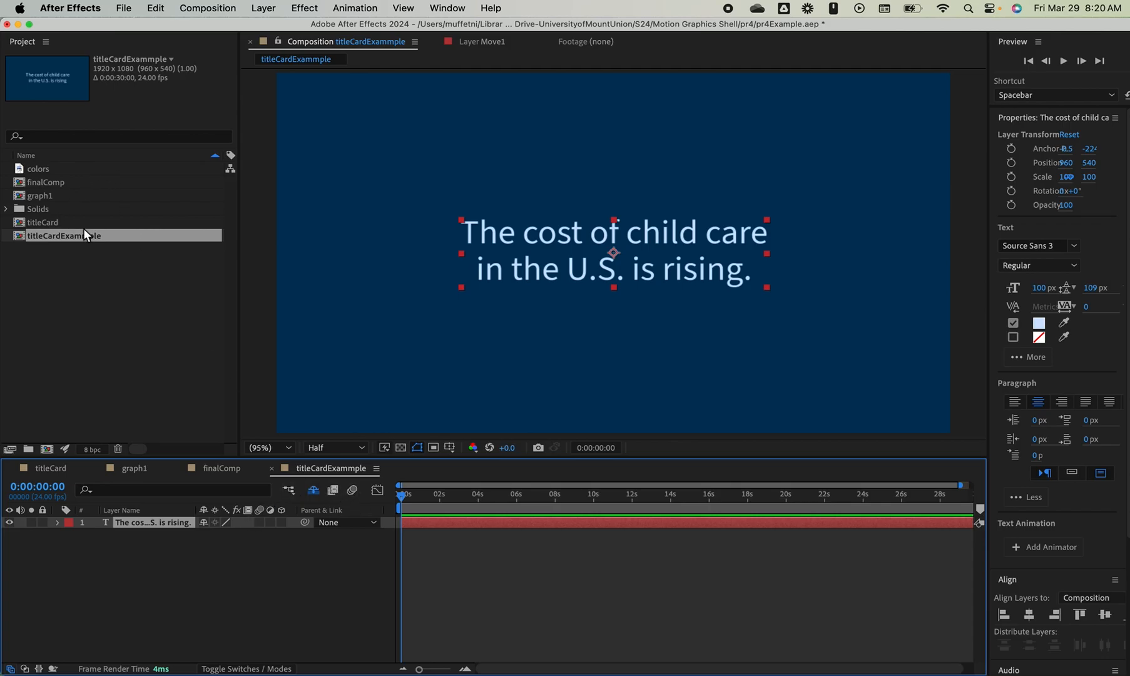
# Correct the spelling of the example composition's name to titleCardExample
pyautogui.press('Return')
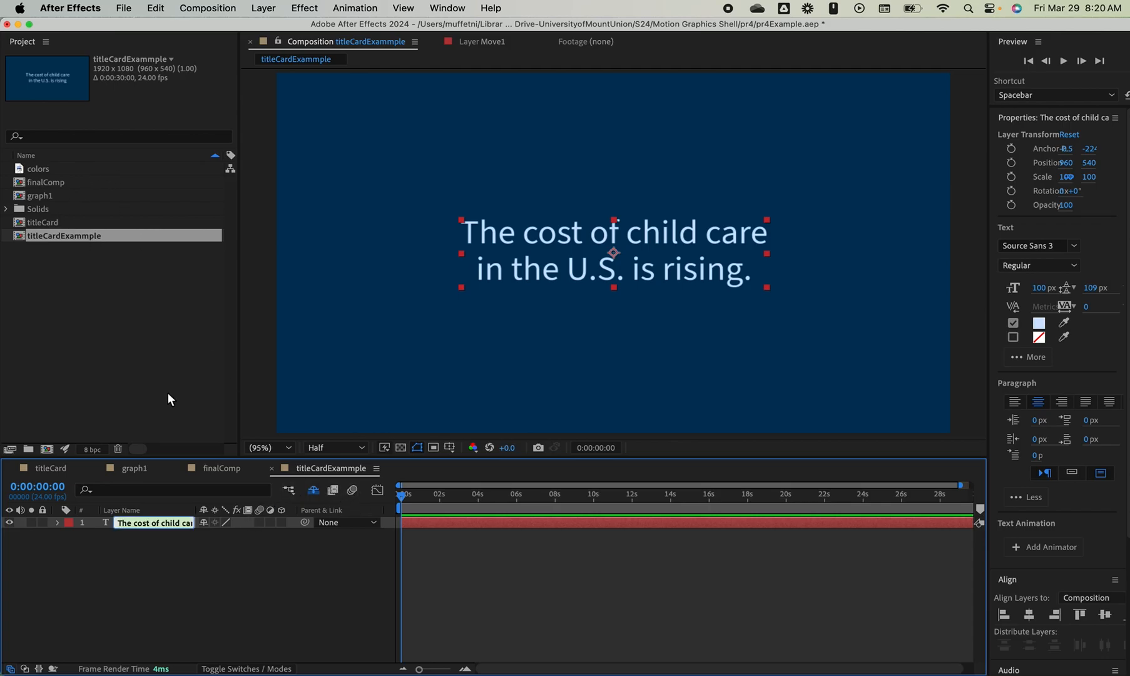
pyautogui.click(76, 237)
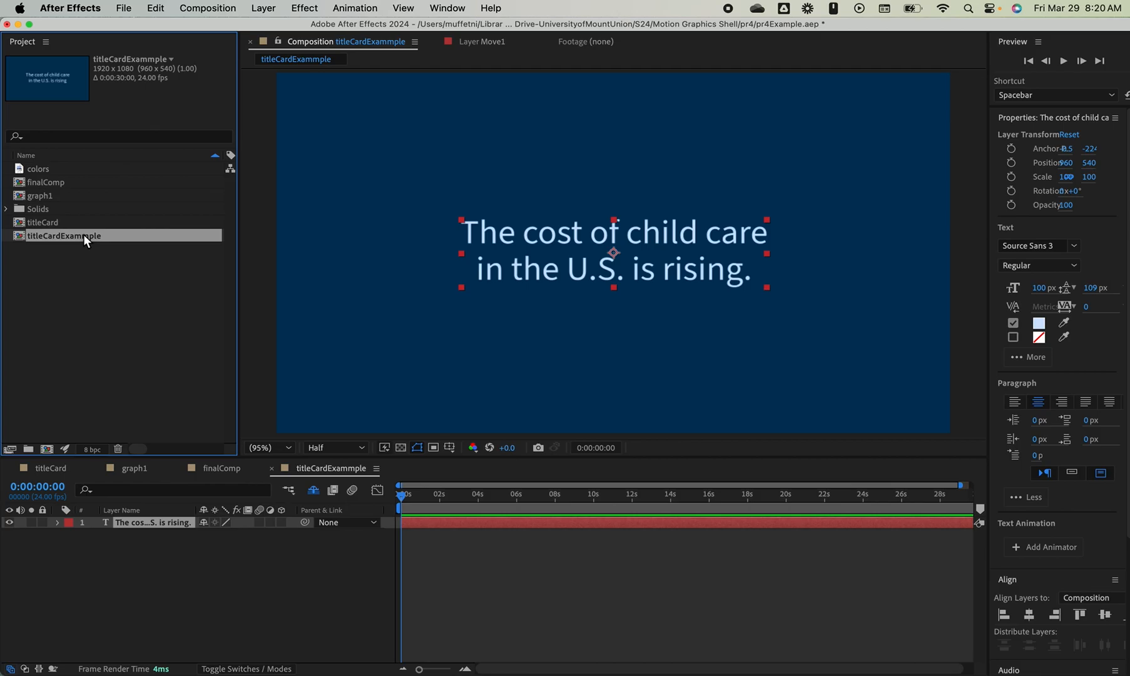
pyautogui.click(84, 234)
pyautogui.press('BackSpace')
pyautogui.press('Return')
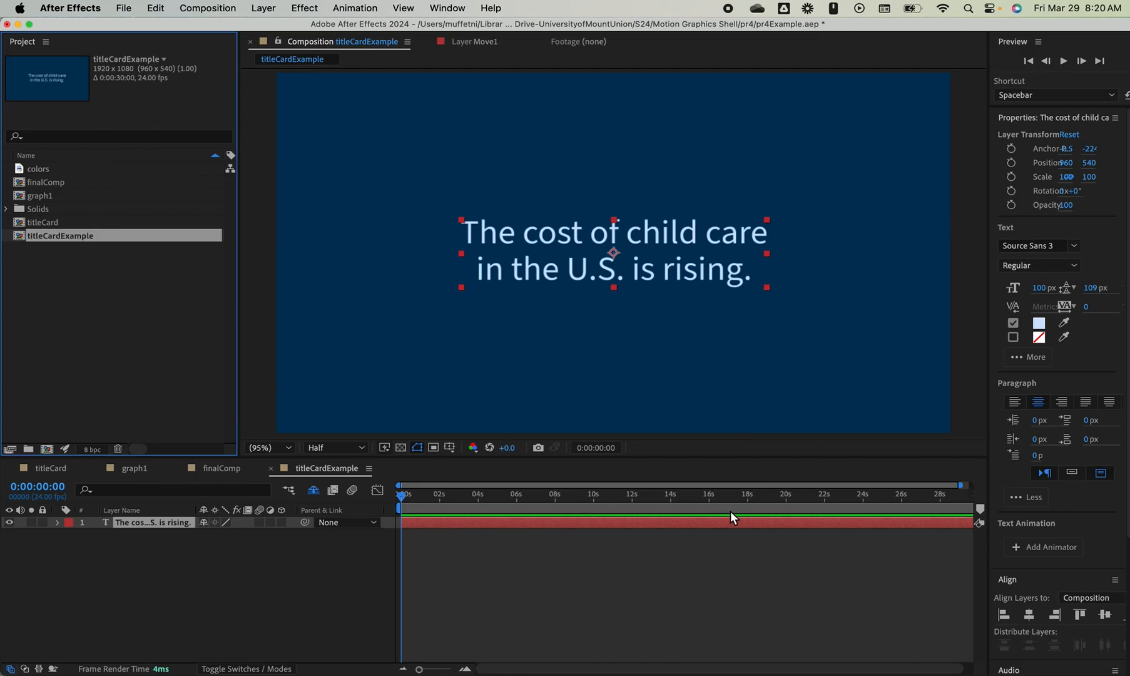
# Search the effects and presets for "typewriter" and try to enlarge the space for the results
pyautogui.scroll(-5, 1097, 309)
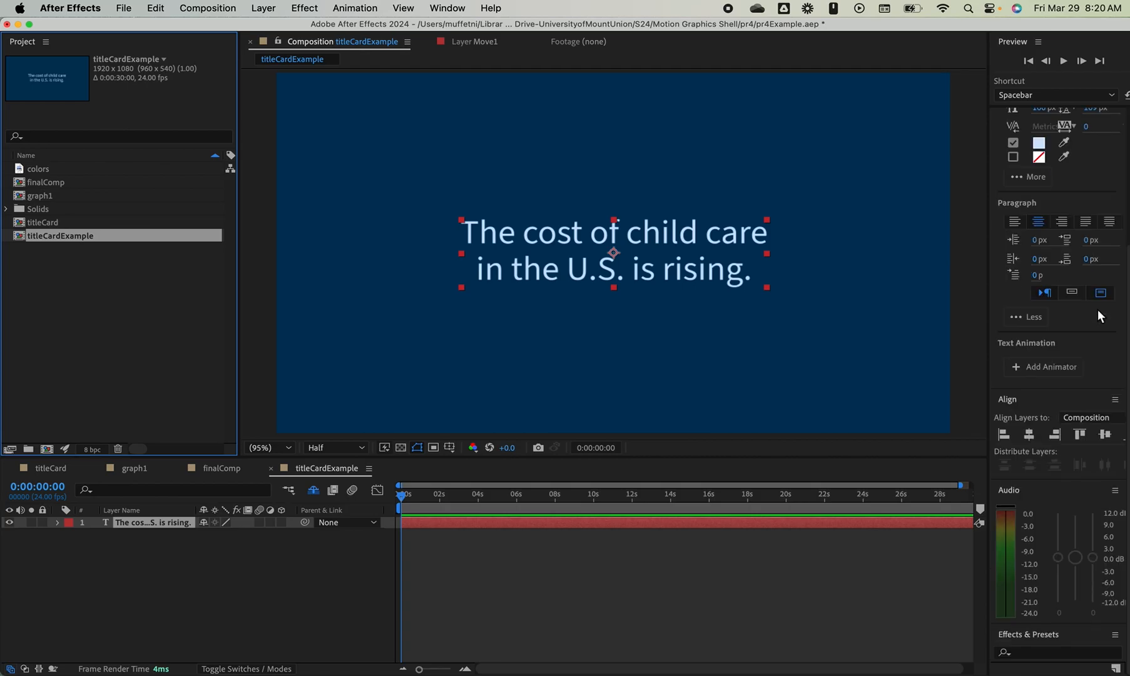
pyautogui.scroll(5, 1091, 379)
pyautogui.scroll(-5, 1090, 380)
pyautogui.click(446, 8)
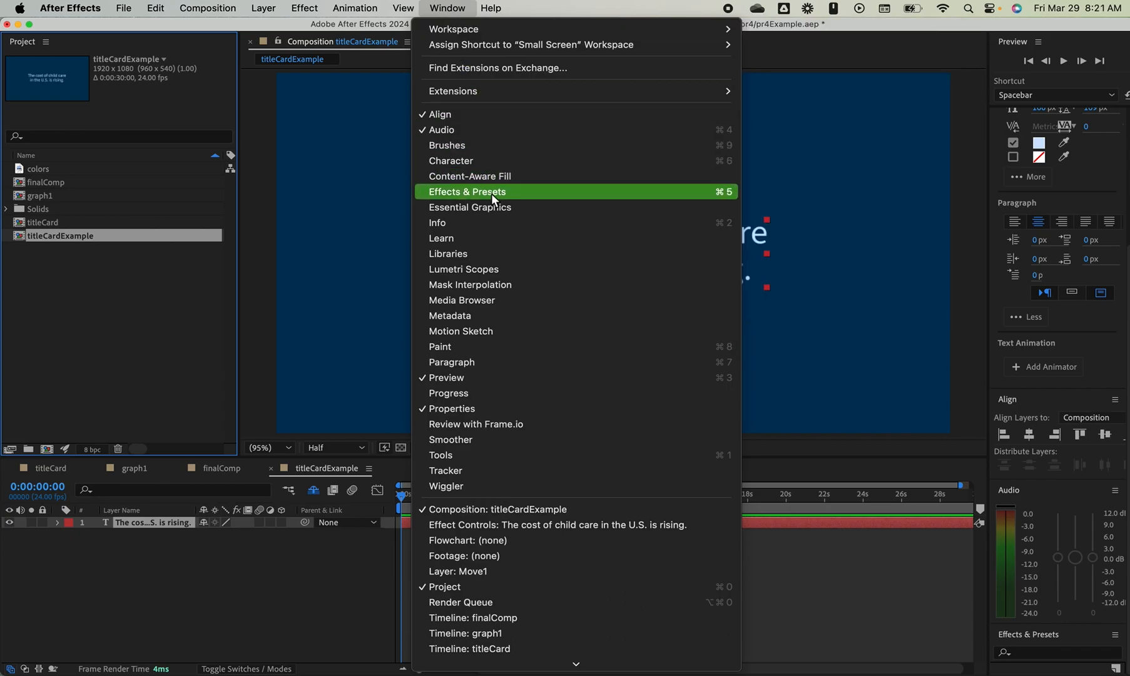
pyautogui.click(1073, 655)
pyautogui.click(1070, 651)
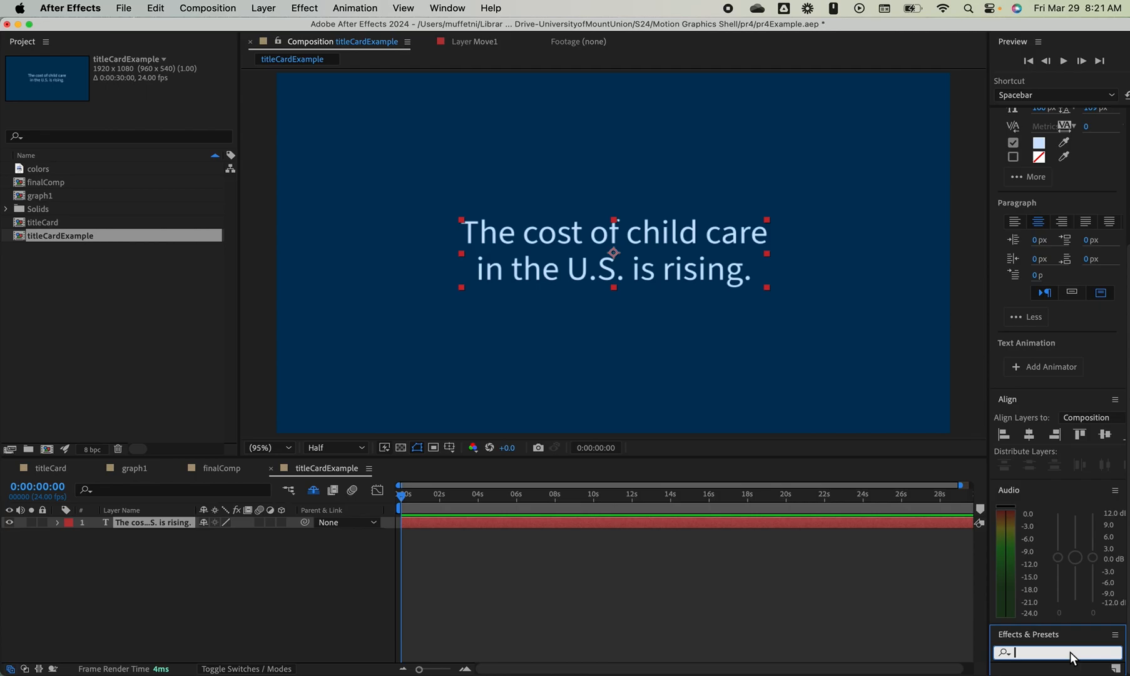
pyautogui.write('typewriter')
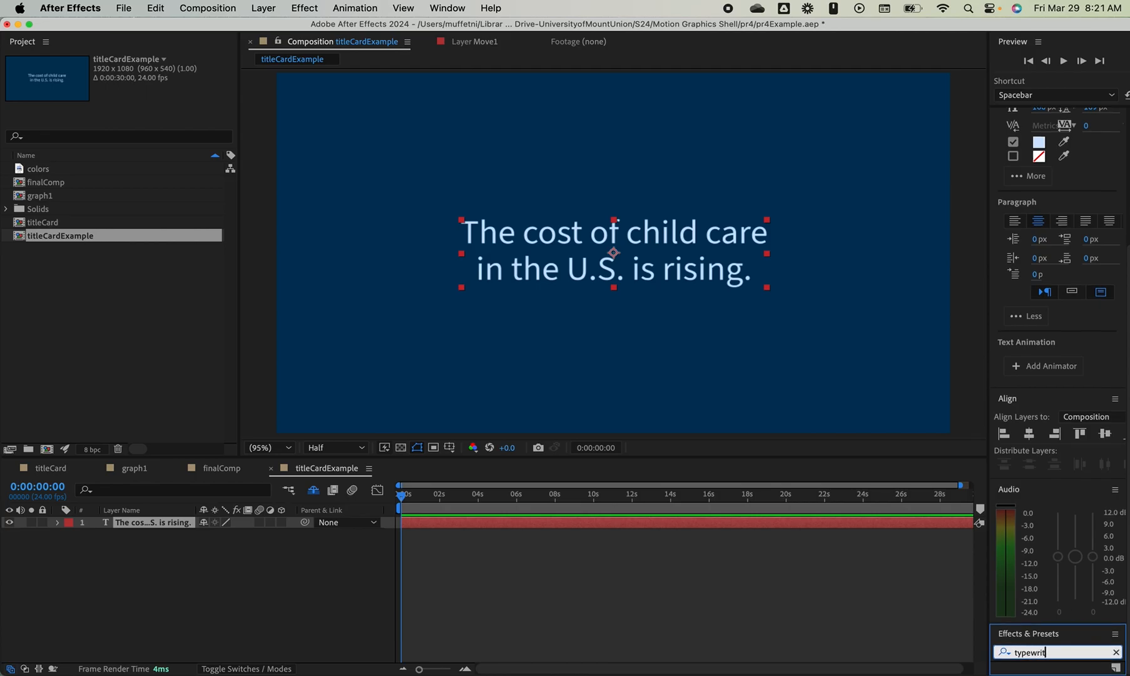
pyautogui.click(1015, 650)
pyautogui.click(1008, 651)
pyautogui.click(1020, 618)
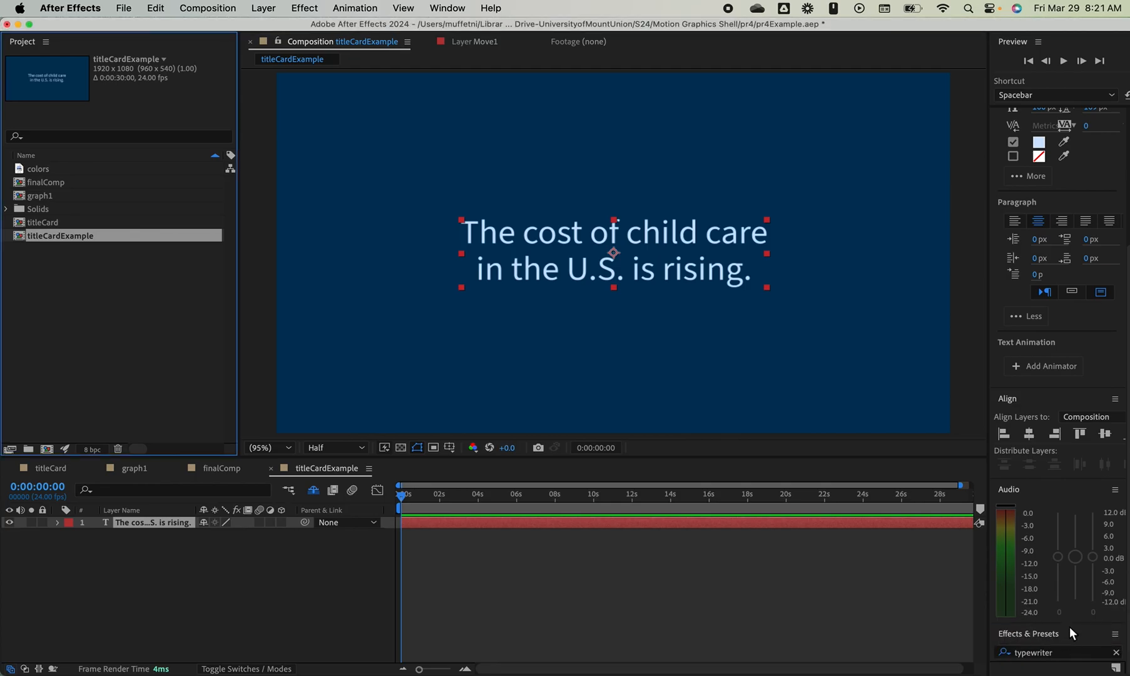
pyautogui.moveTo(1069, 622); pyautogui.dragTo(1069, 572)
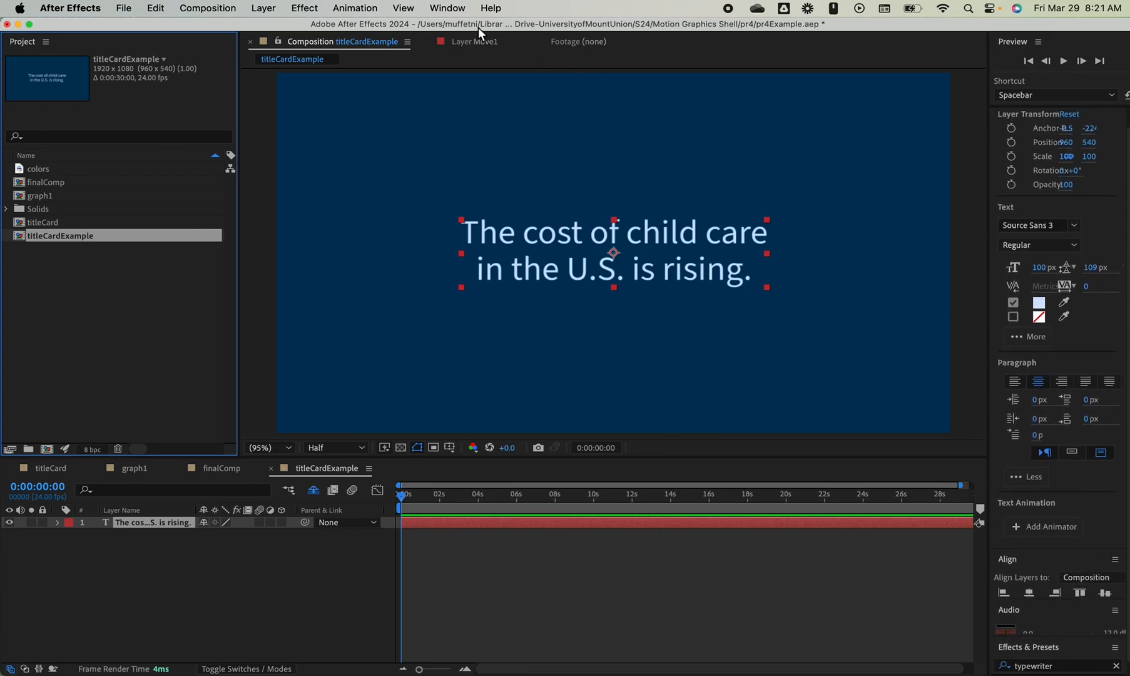
# Switch the workspace layout from Small Screen to Standard
pyautogui.click(454, 8)
pyautogui.moveTo(720, 29)
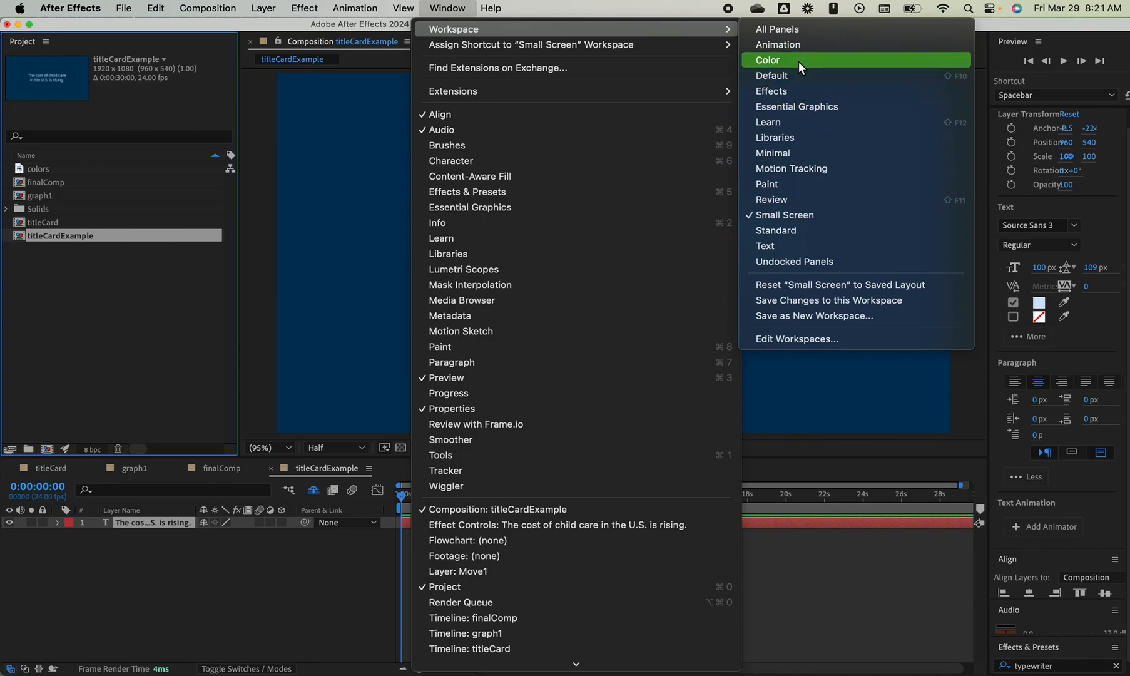
pyautogui.click(809, 236)
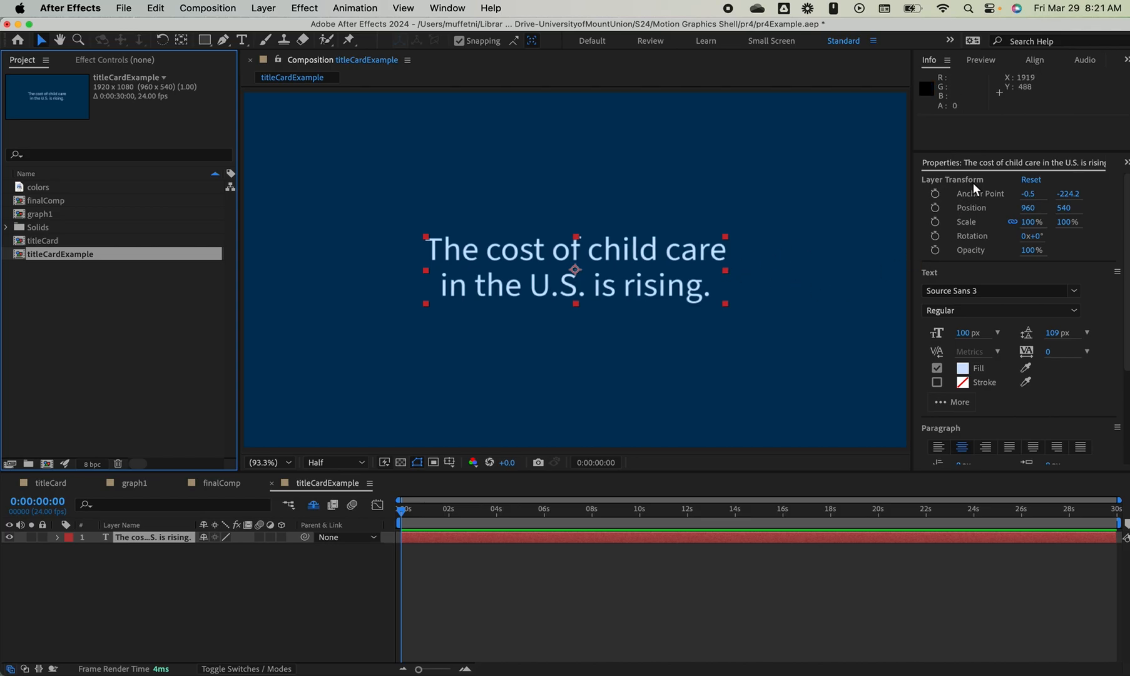
pyautogui.scroll(-4, 1118, 316)
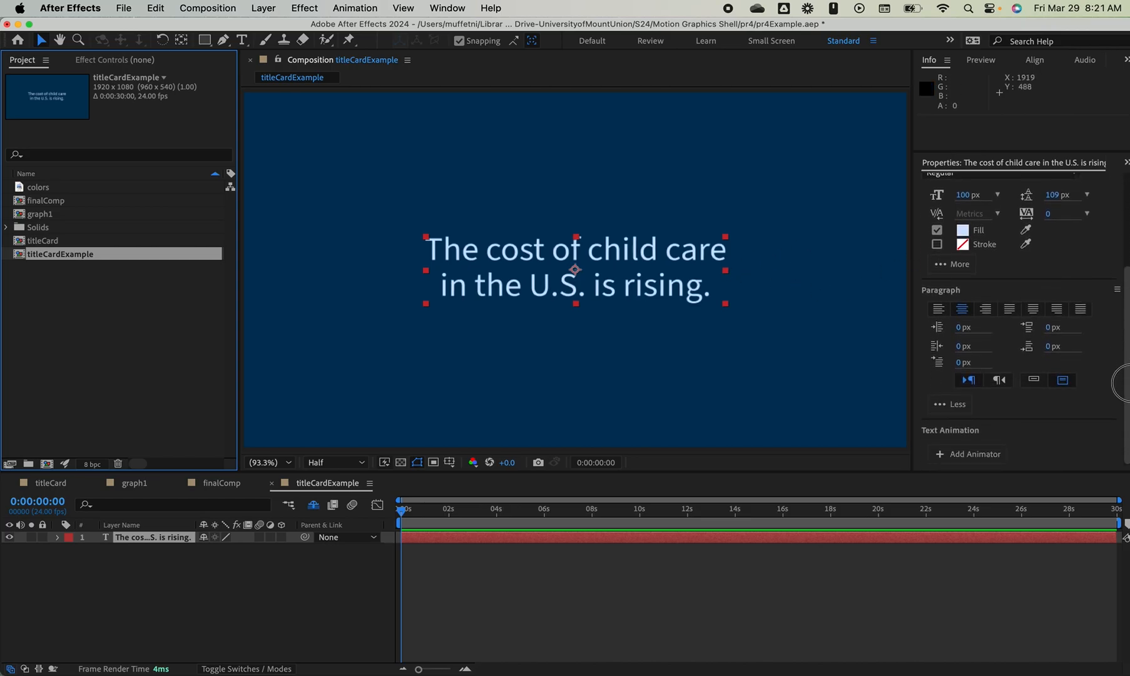
pyautogui.scroll(4, 1120, 375)
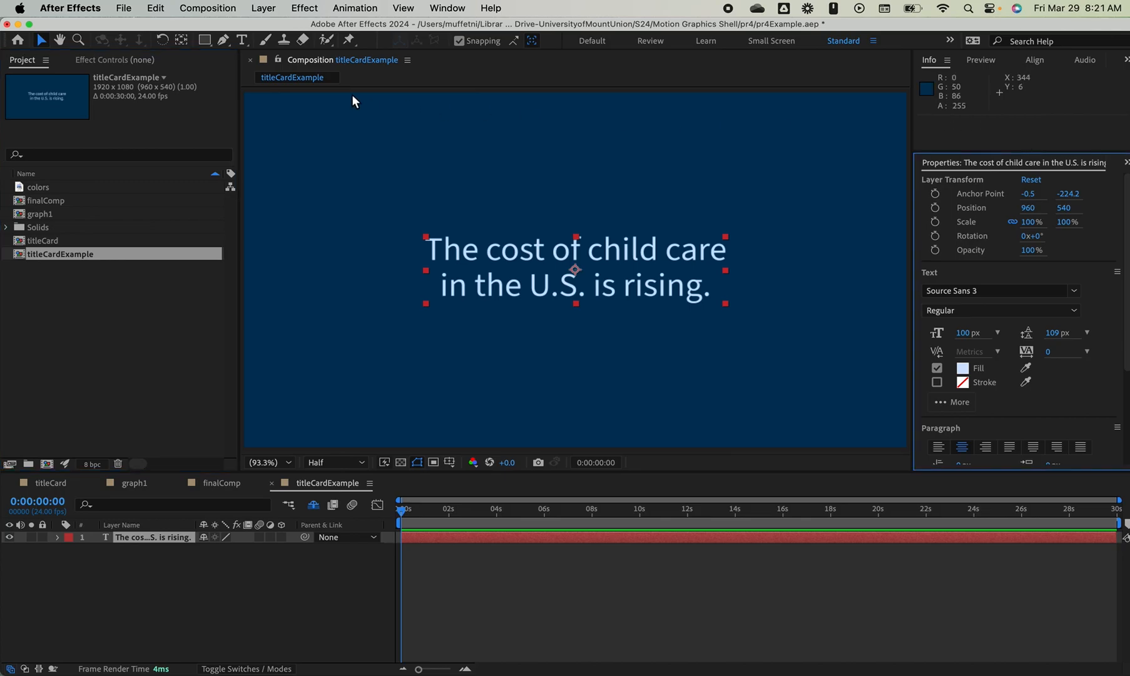
# Show the effects and presets and apply the Typewriter animation preset to the title text layer
pyautogui.click(449, 9)
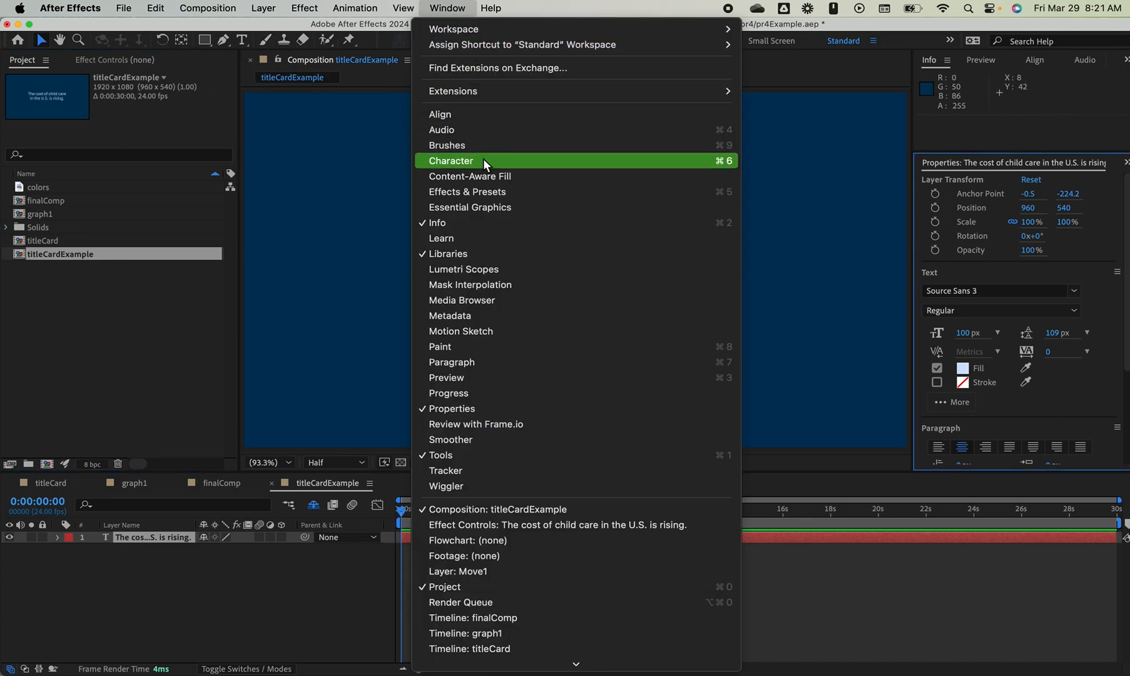
pyautogui.click(502, 199)
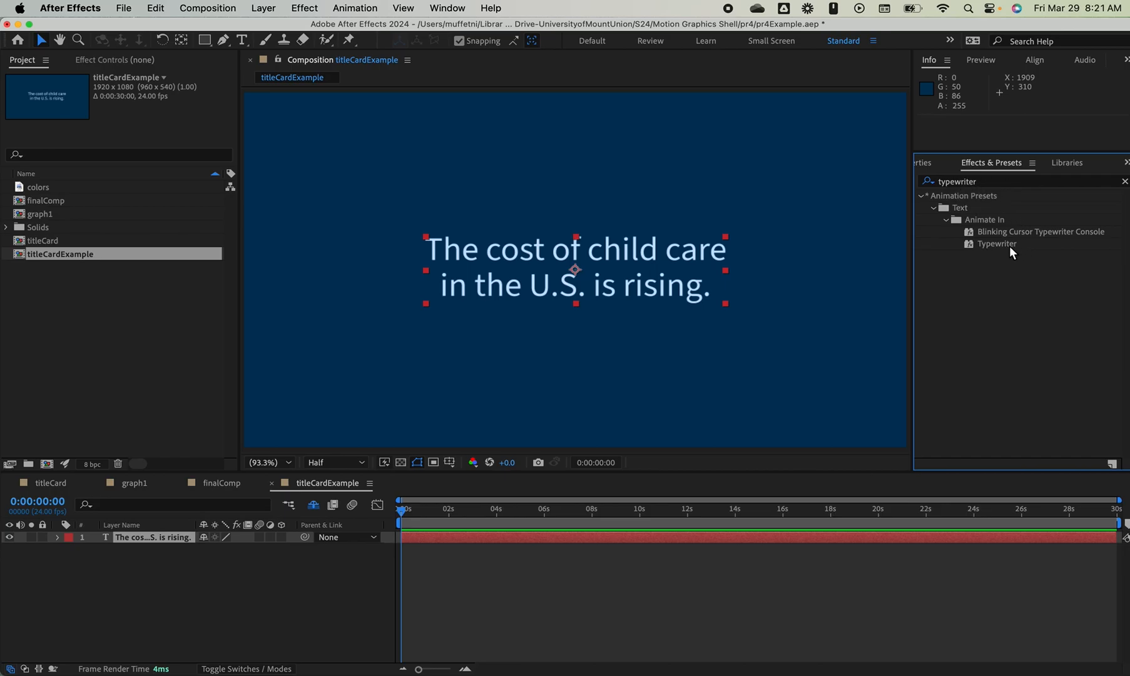
pyautogui.click(1009, 246)
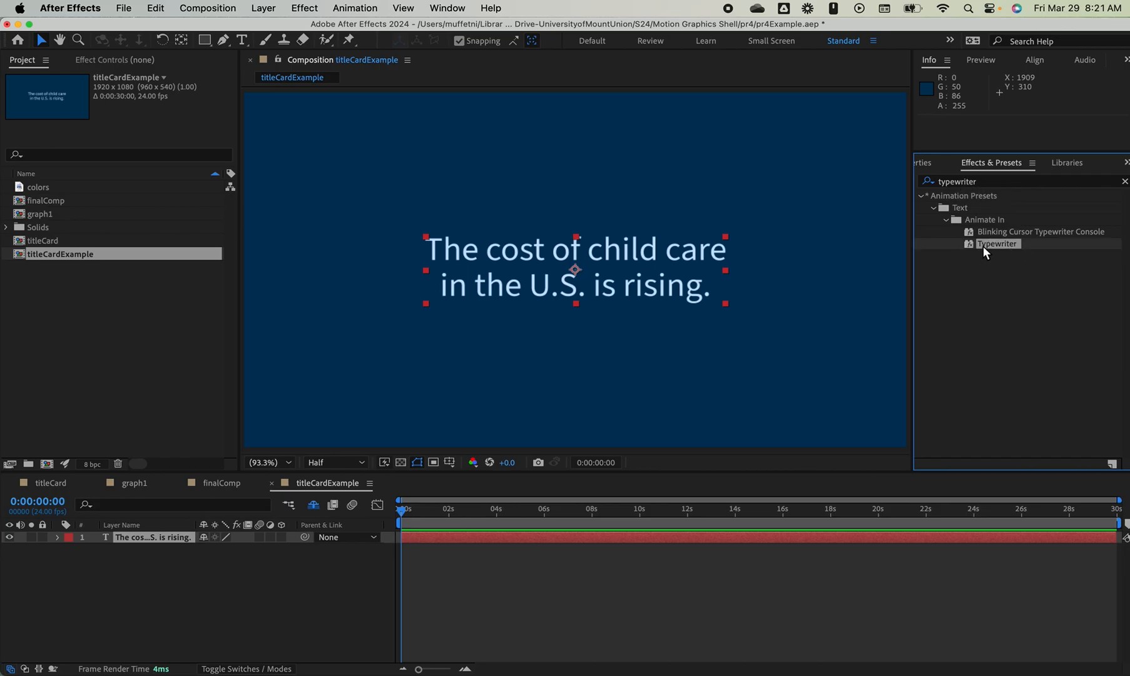
pyautogui.moveTo(984, 251); pyautogui.dragTo(158, 539)
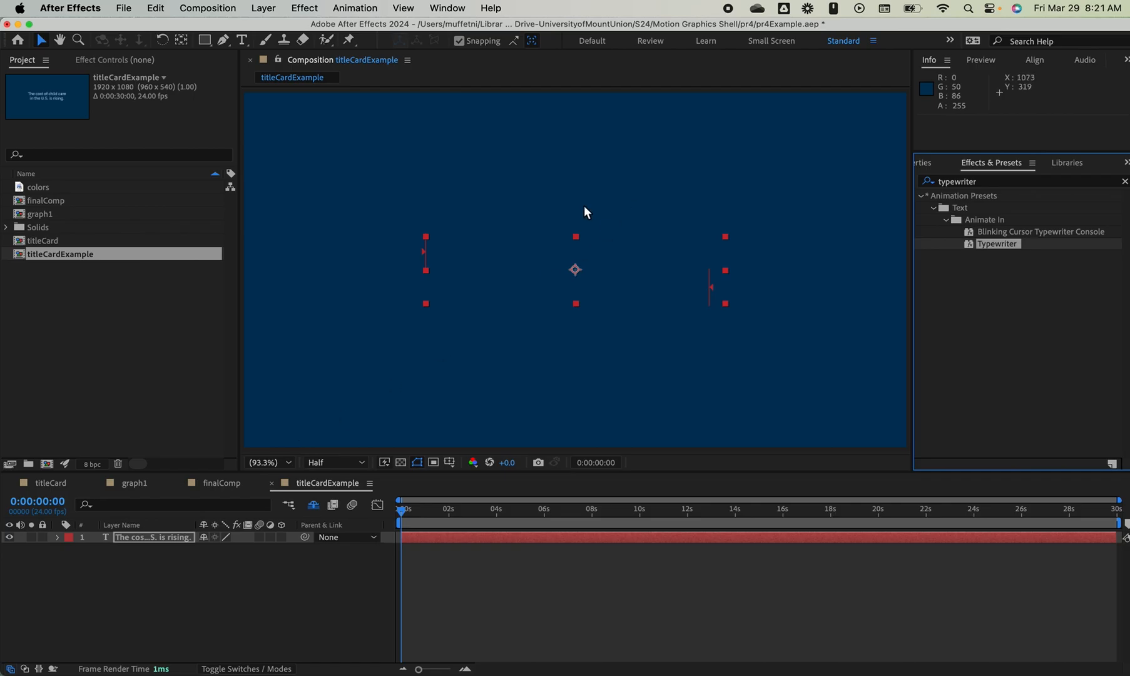
# Check the title layer's effect controls and reveal the Range Selector 1 properties of its text animator
pyautogui.click(118, 61)
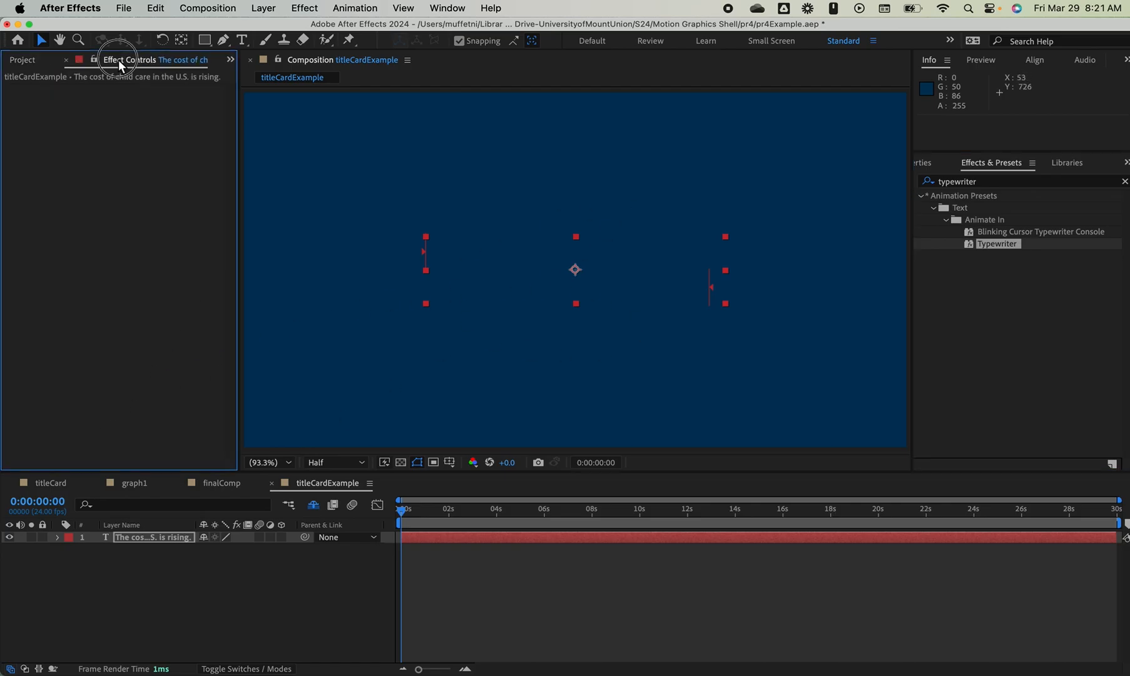
pyautogui.click(55, 539)
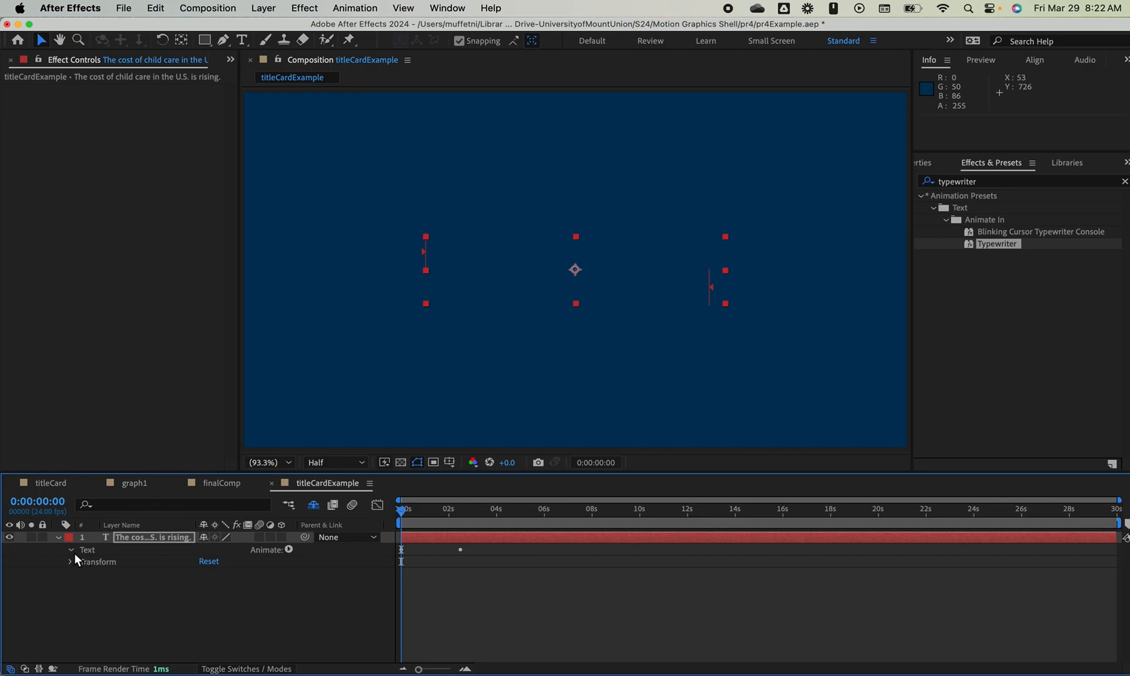
pyautogui.click(71, 550)
pyautogui.click(81, 597)
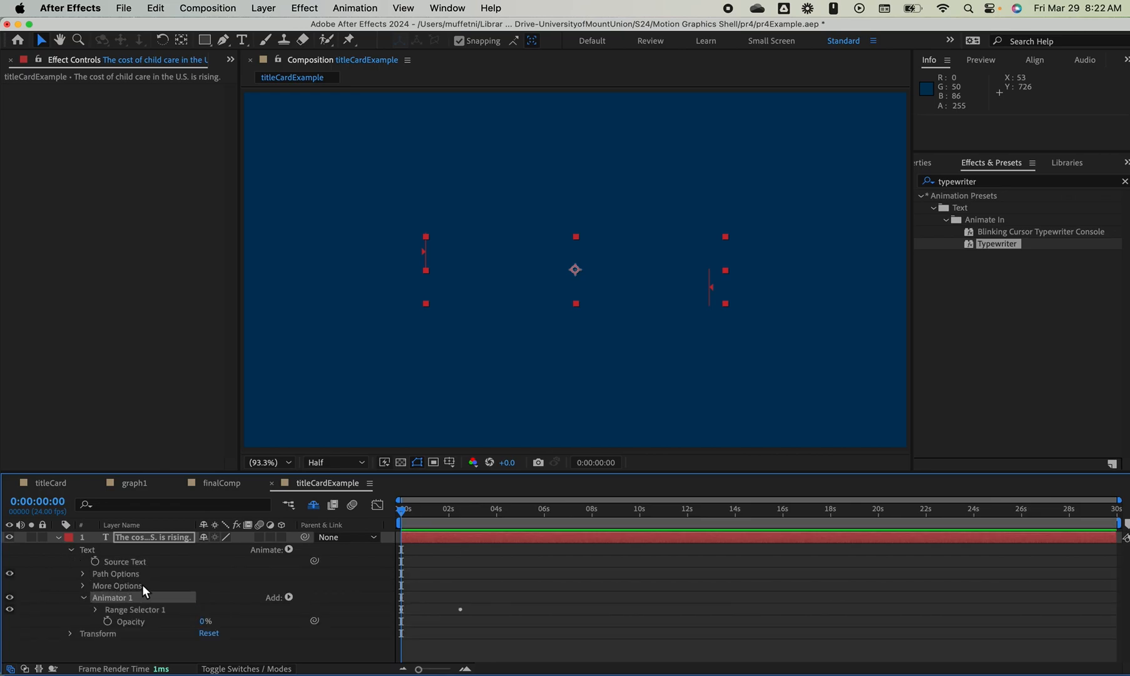
pyautogui.click(72, 633)
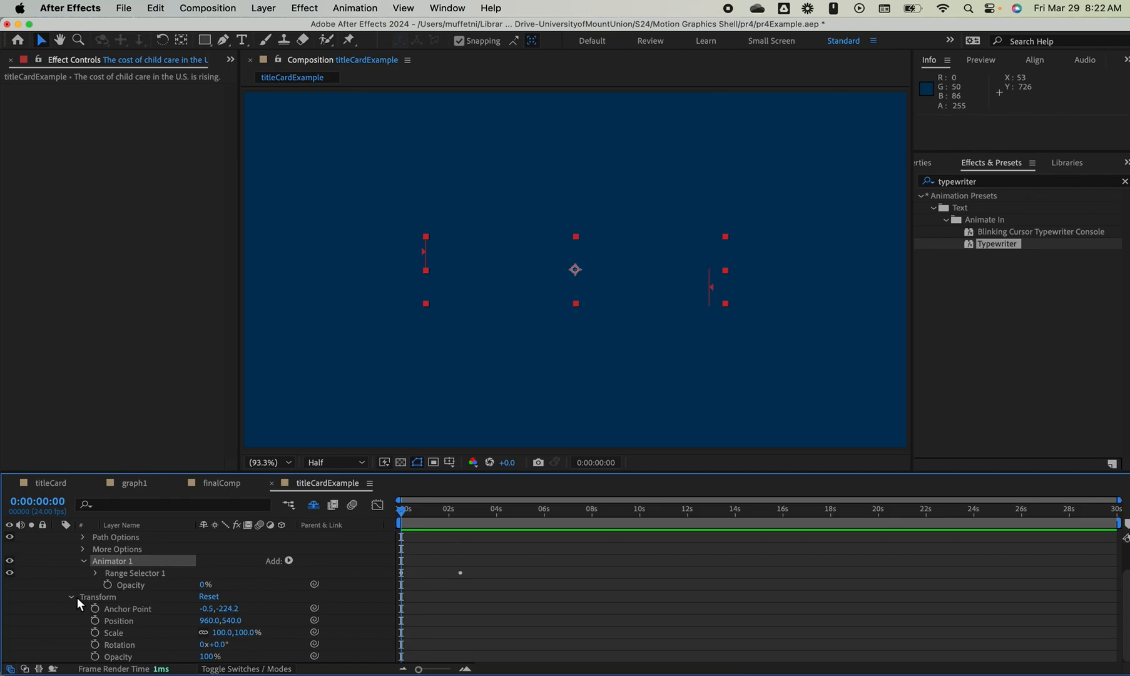
pyautogui.click(70, 597)
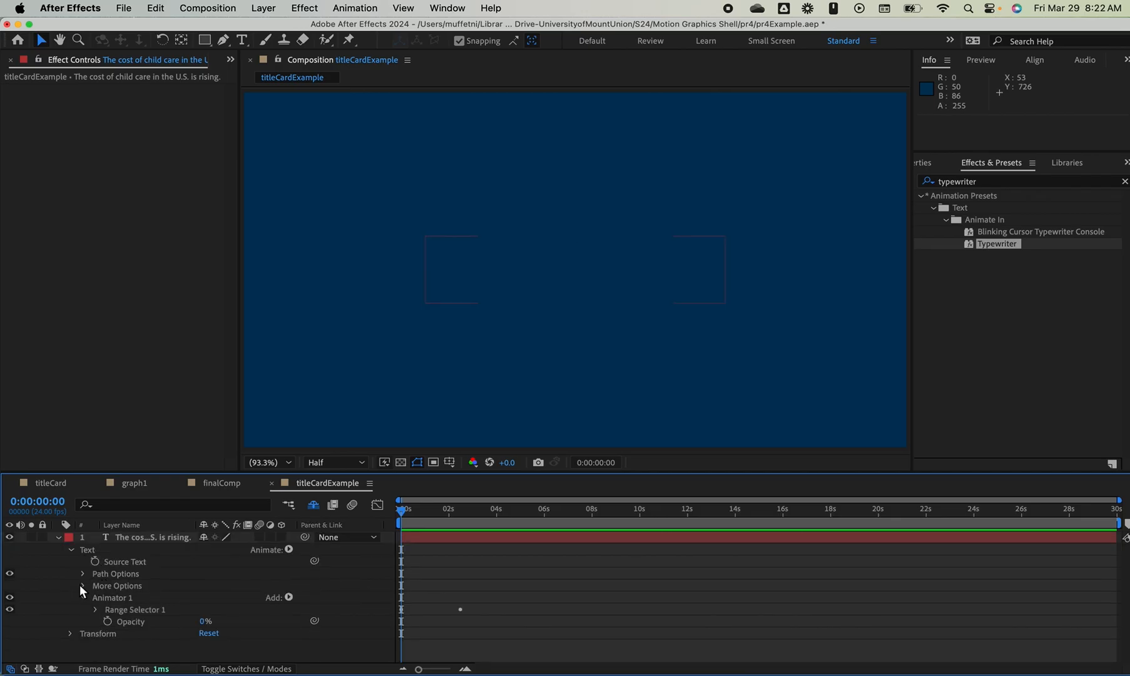
pyautogui.click(95, 608)
pyautogui.scroll(-1, 107, 603)
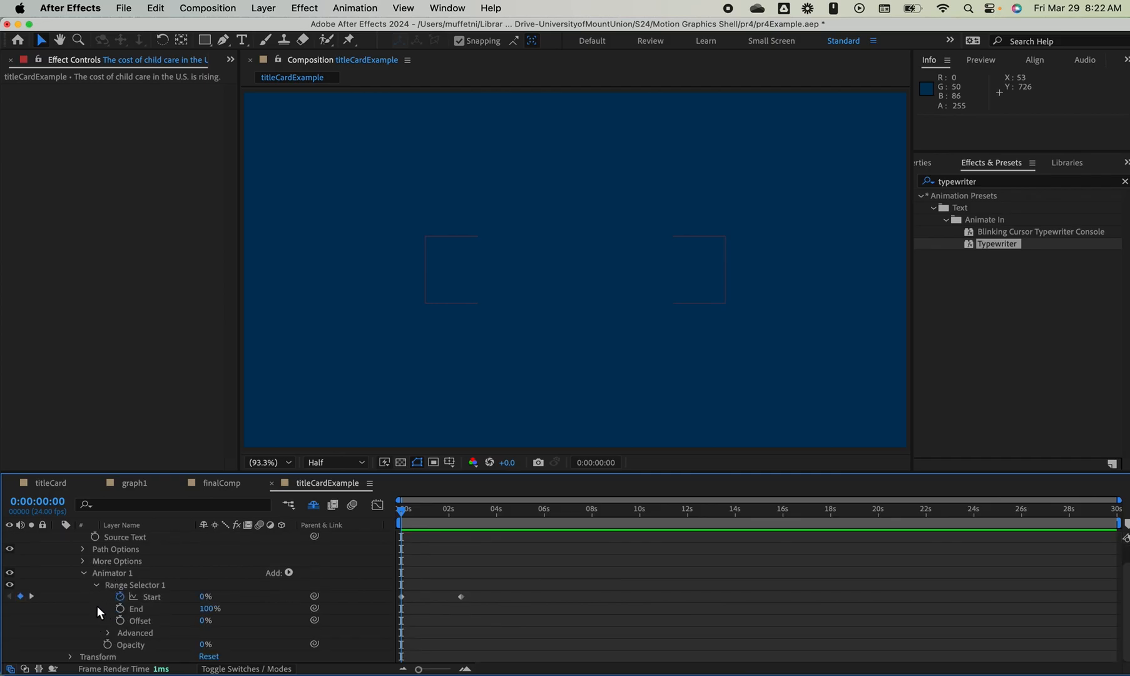
# Reselect the title layer, examine its Text and Transform property groups, and collapse Animator 1
pyautogui.click(128, 75)
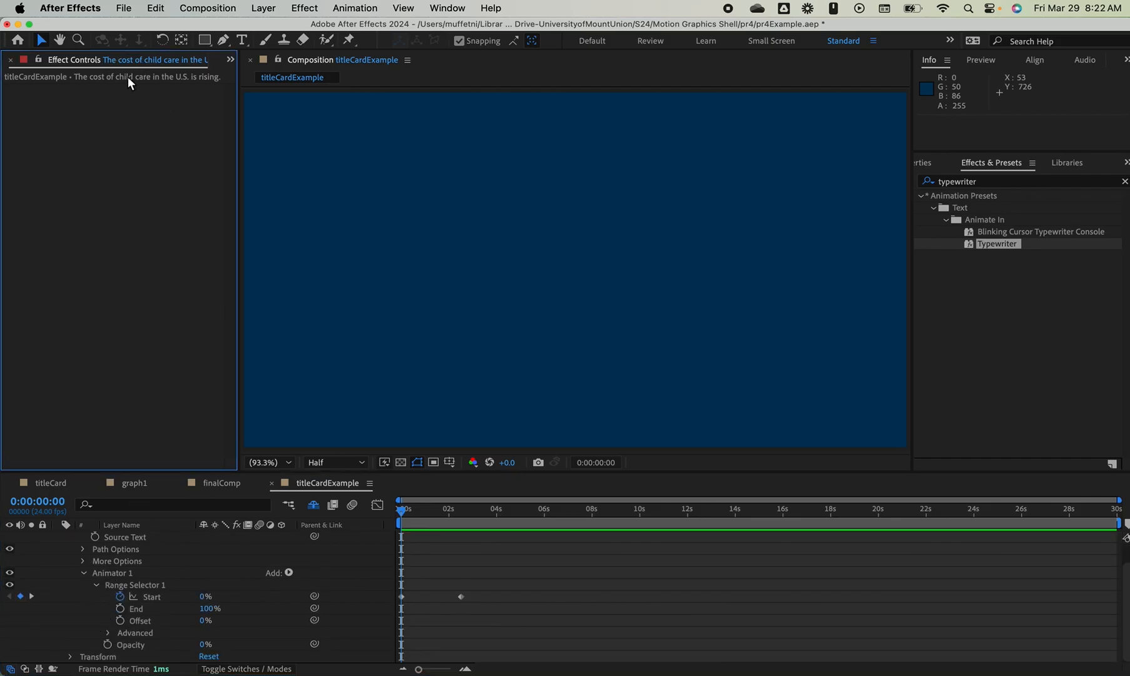
pyautogui.click(623, 268)
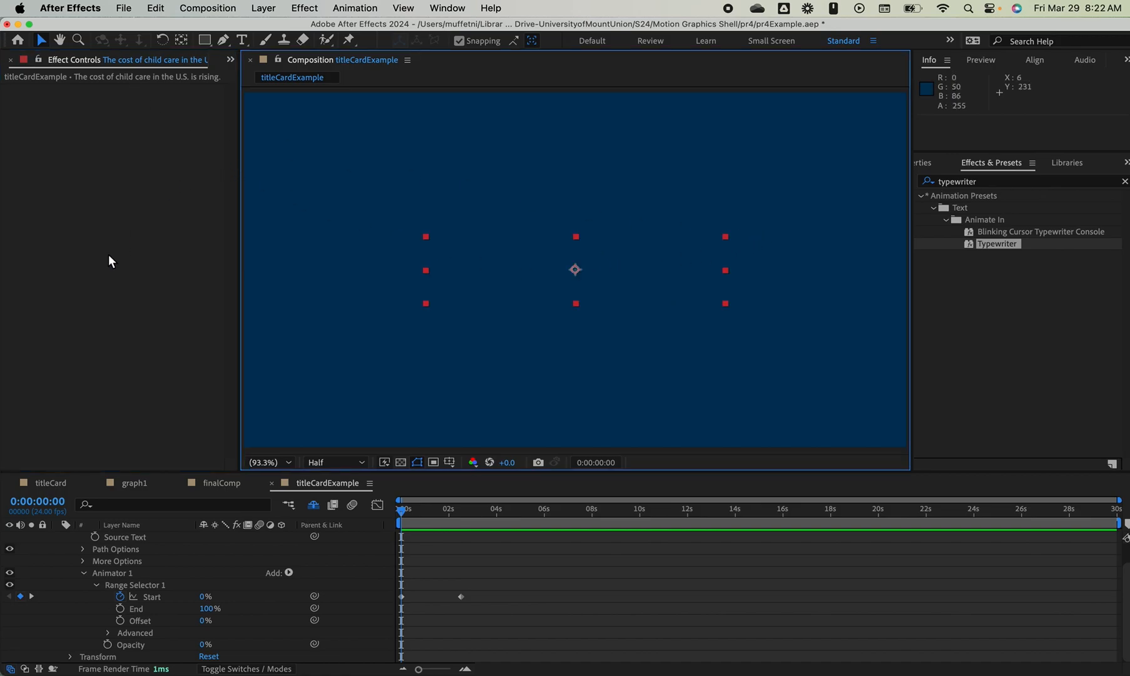
pyautogui.scroll(1, 91, 621)
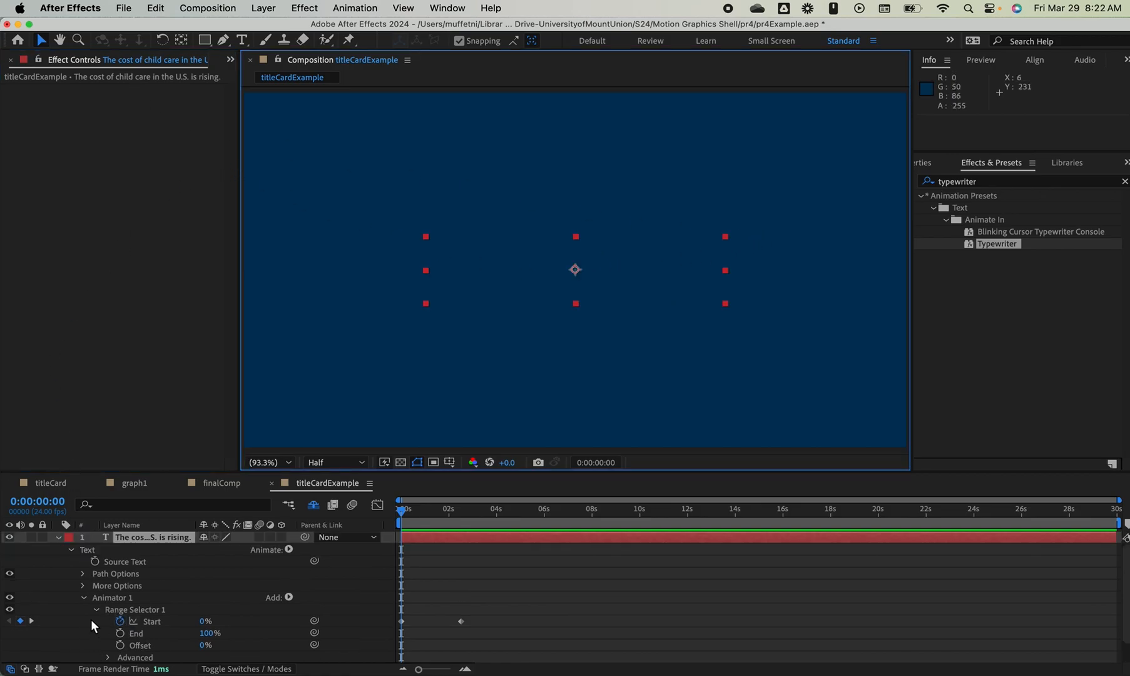
pyautogui.click(72, 550)
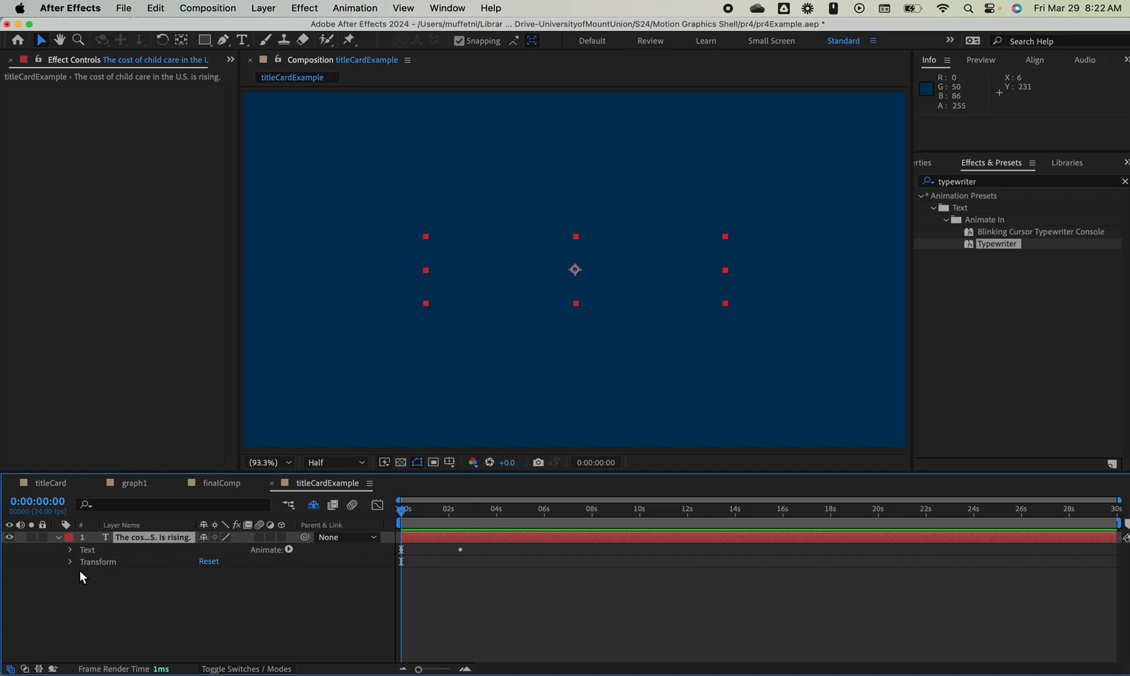
pyautogui.click(70, 562)
pyautogui.click(69, 559)
pyautogui.click(69, 549)
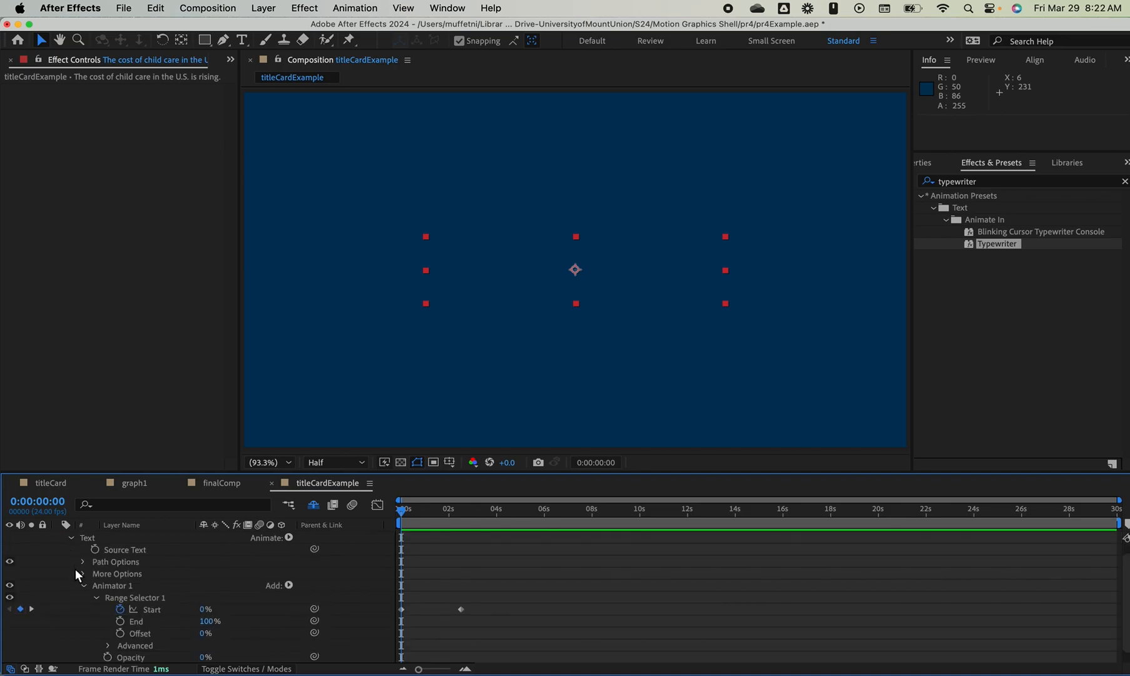
pyautogui.click(83, 573)
pyautogui.click(83, 574)
pyautogui.scroll(-1, 83, 575)
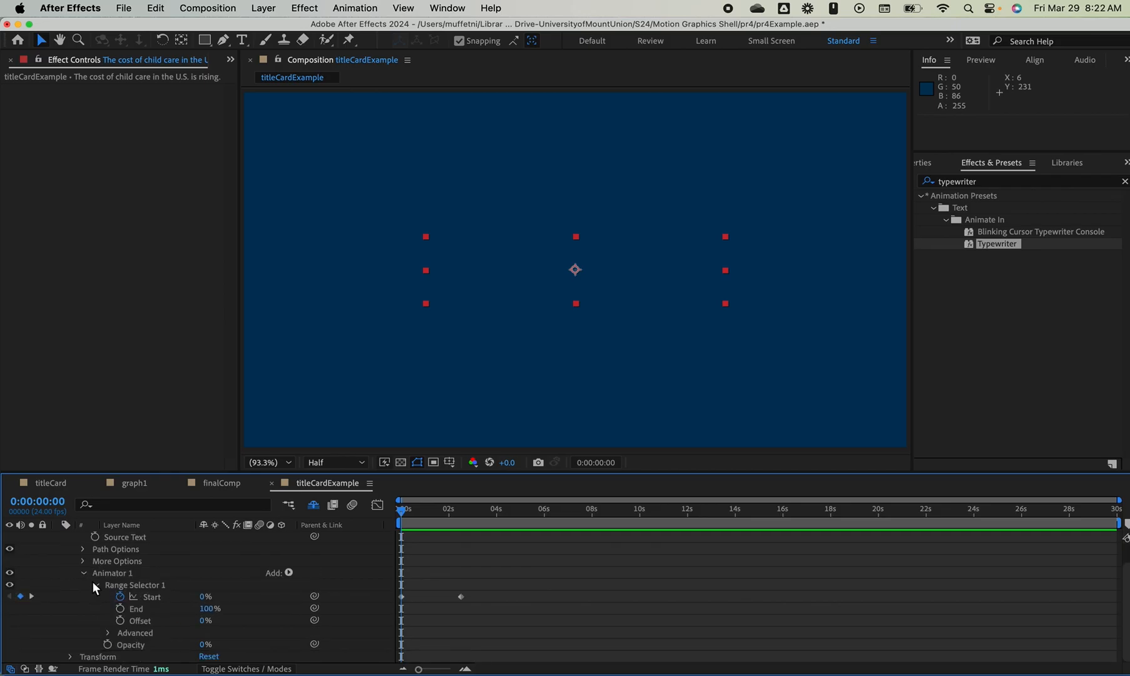
pyautogui.click(84, 574)
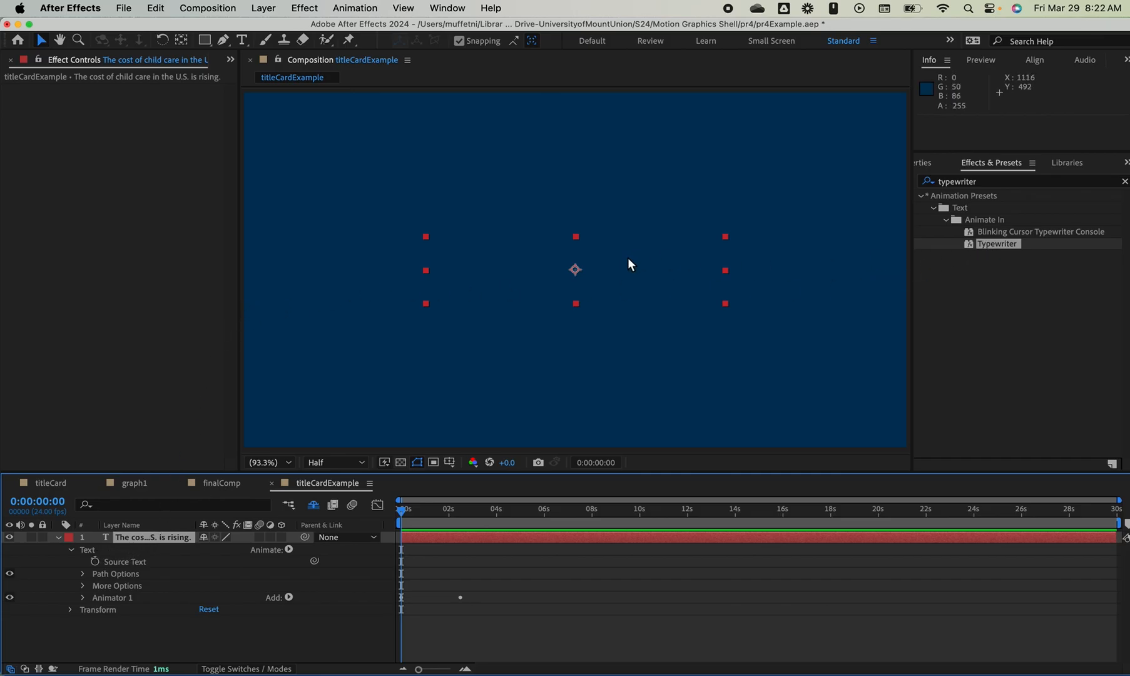
# Undo and reapply the Typewriter preset on the title text layer, and reveal the Range Selector 1 properties of Animator 1
pyautogui.press('super+z')
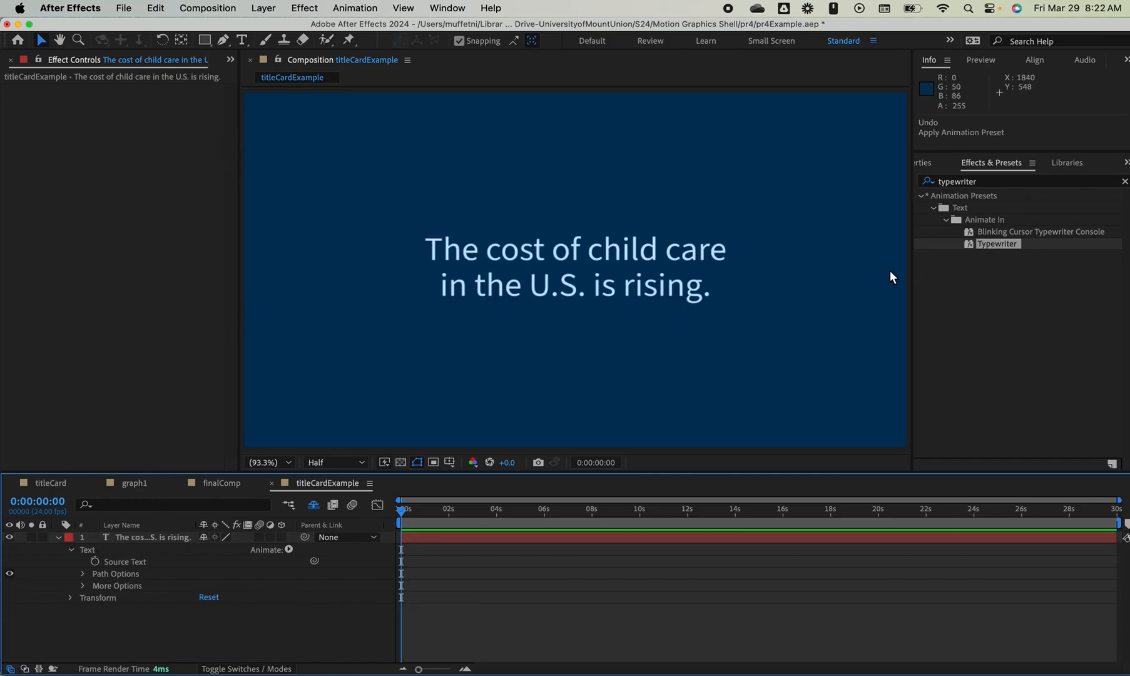
pyautogui.moveTo(983, 245); pyautogui.dragTo(602, 266)
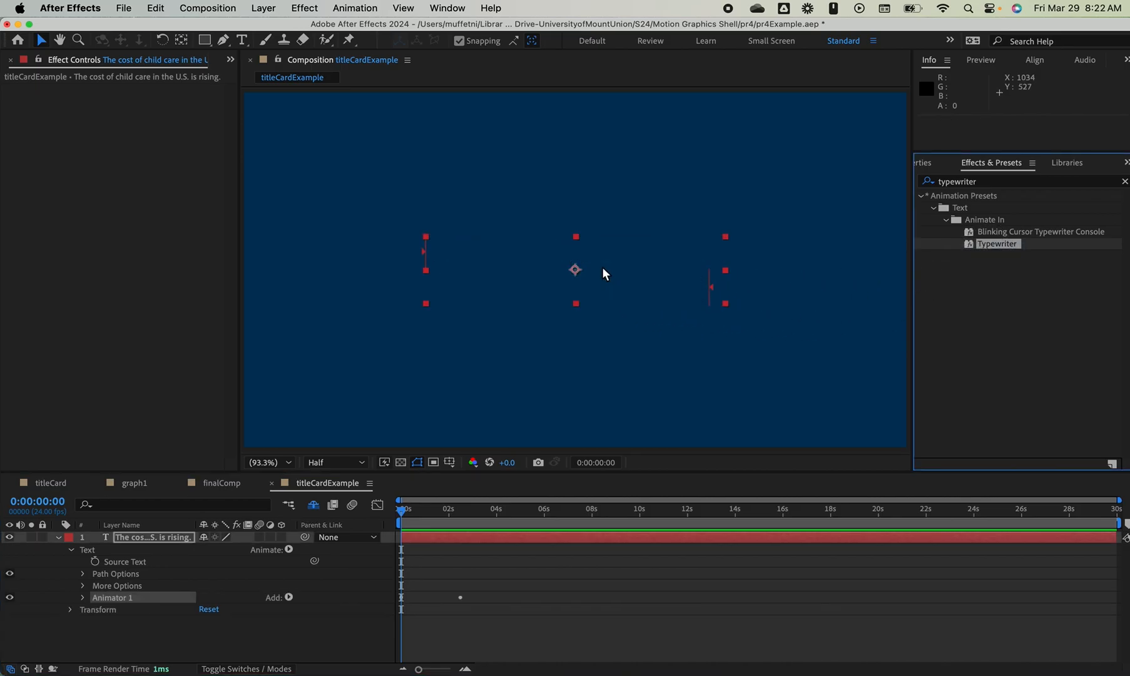
pyautogui.click(81, 599)
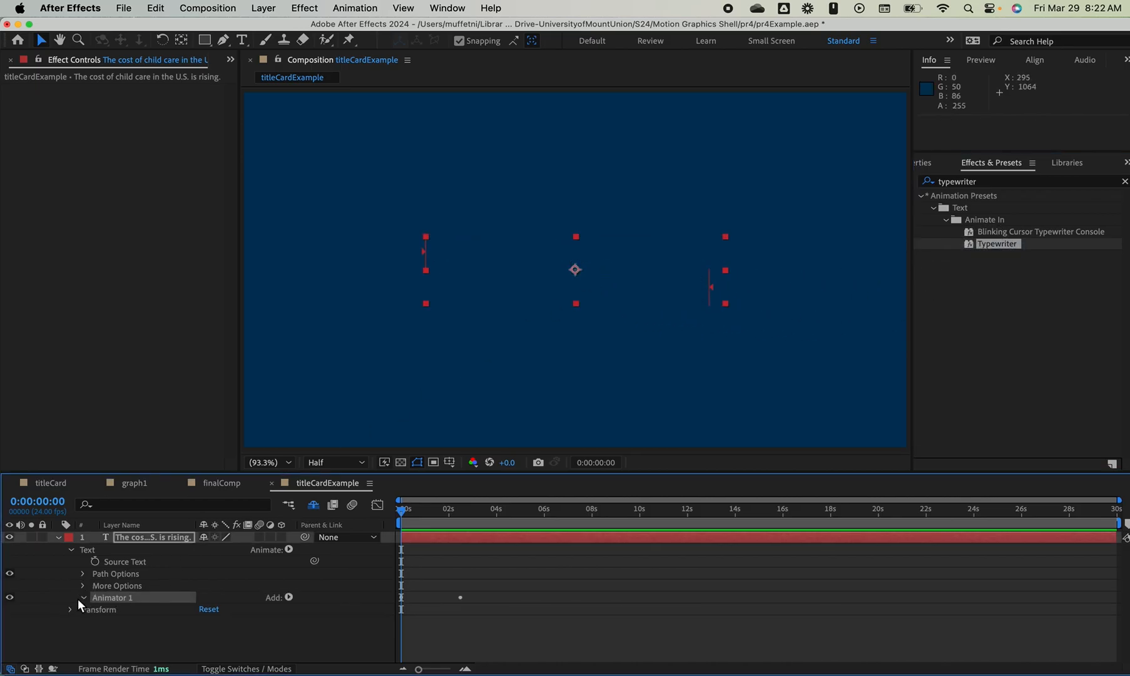
pyautogui.click(95, 609)
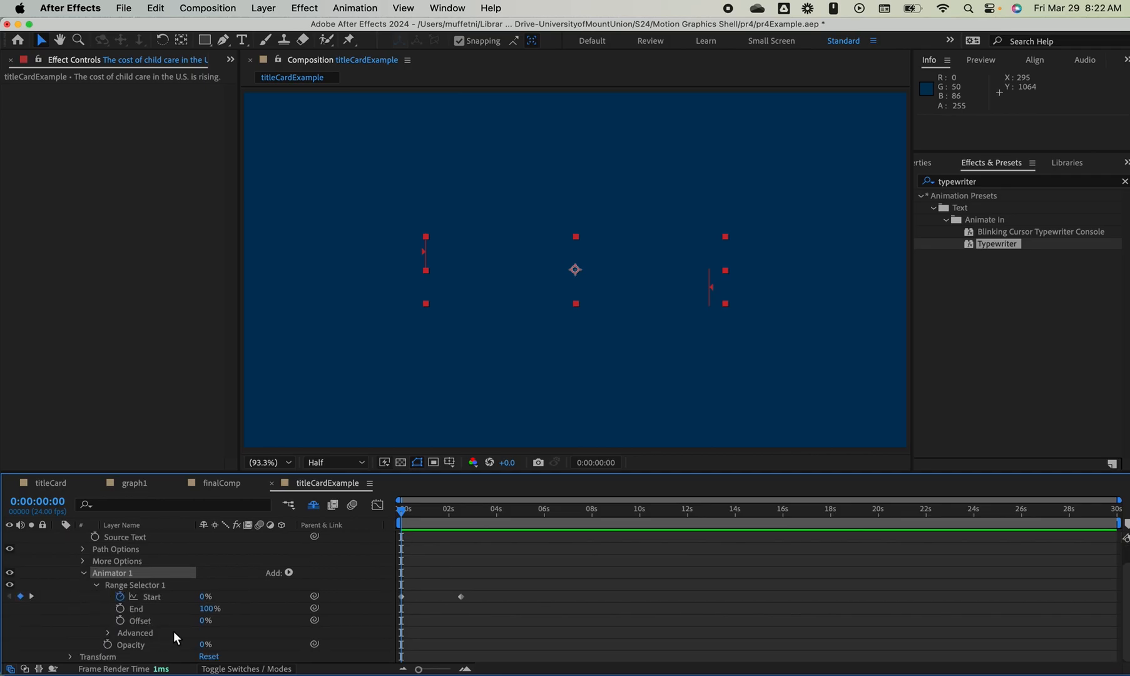
# Try Range Selector 1's End value at 0% and restore it to 100%
pyautogui.moveTo(207, 613)
pyautogui.mouseDown()
pyautogui.moveTo(100, 606)
pyautogui.moveTo(267, 605)
pyautogui.moveTo(172, 608)
pyautogui.moveTo(232, 610)
pyautogui.moveTo(284, 595)
pyautogui.moveTo(164, 608)
pyautogui.moveTo(197, 605)
pyautogui.mouseUp()
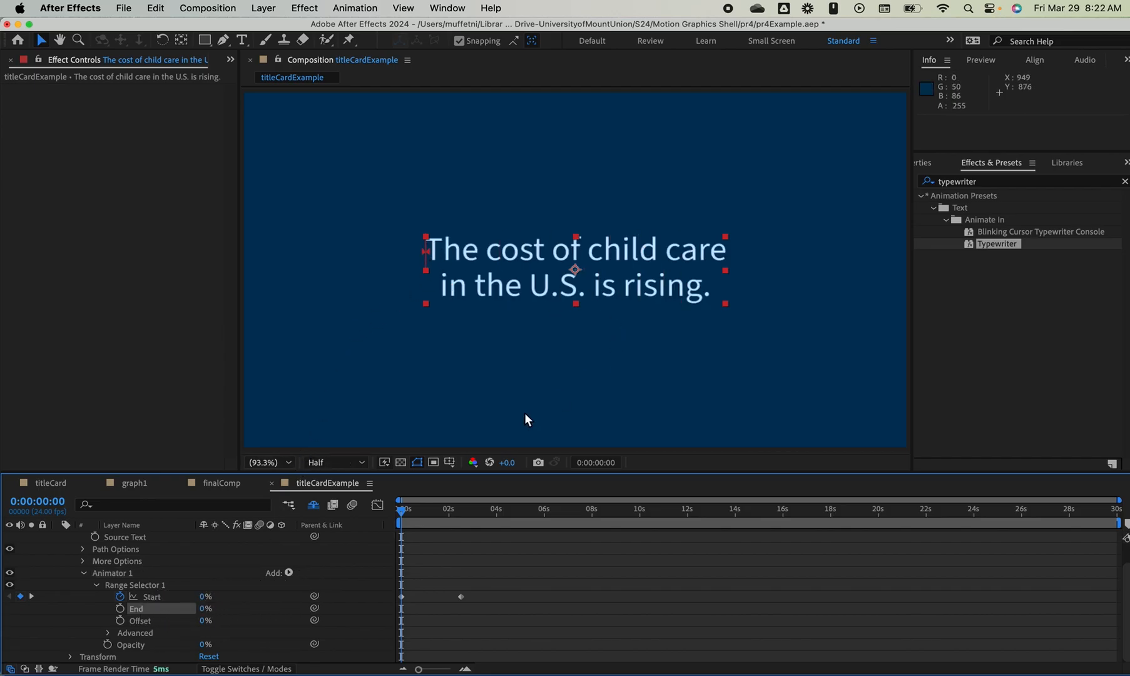
pyautogui.moveTo(204, 609); pyautogui.dragTo(328, 606)
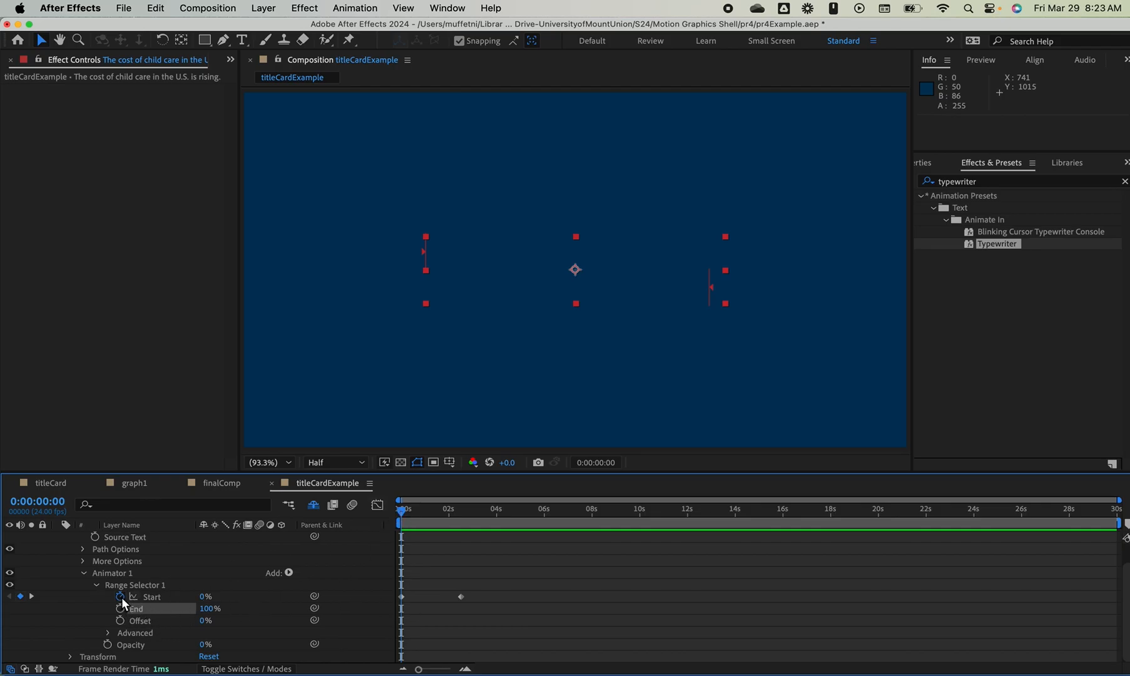
# Preview the typewriter animation and inspect the Advanced options of Range Selector 1
pyautogui.moveTo(409, 506); pyautogui.dragTo(389, 522)
pyautogui.press('space')
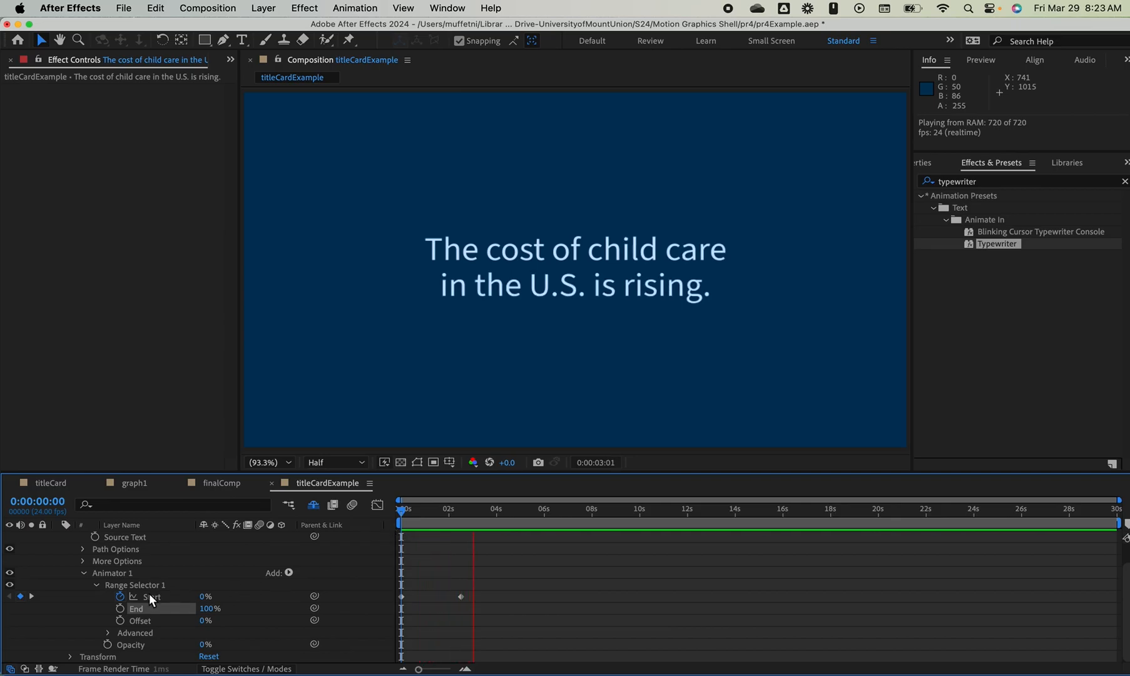
pyautogui.press('space')
pyautogui.click(107, 633)
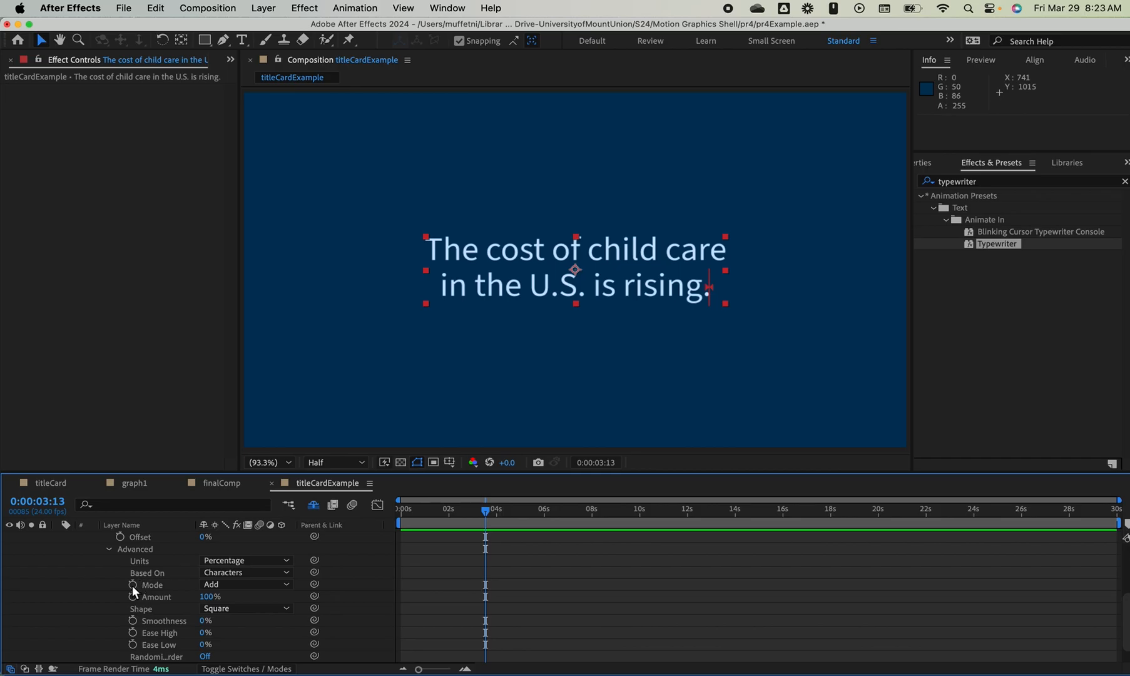
pyautogui.click(110, 549)
# Apply Easy Ease In to both Start keyframes in the Graph Editor and stretch the last keyframe's ease handle towards the first
pyautogui.moveTo(467, 606); pyautogui.dragTo(395, 575)
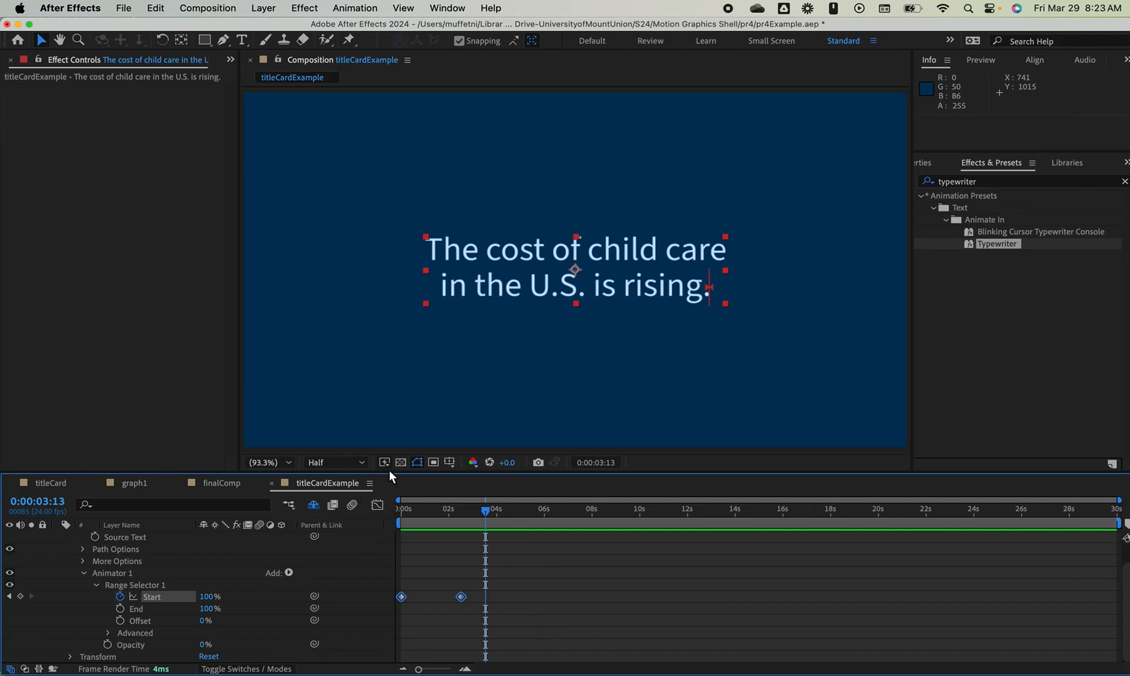
pyautogui.click(378, 505)
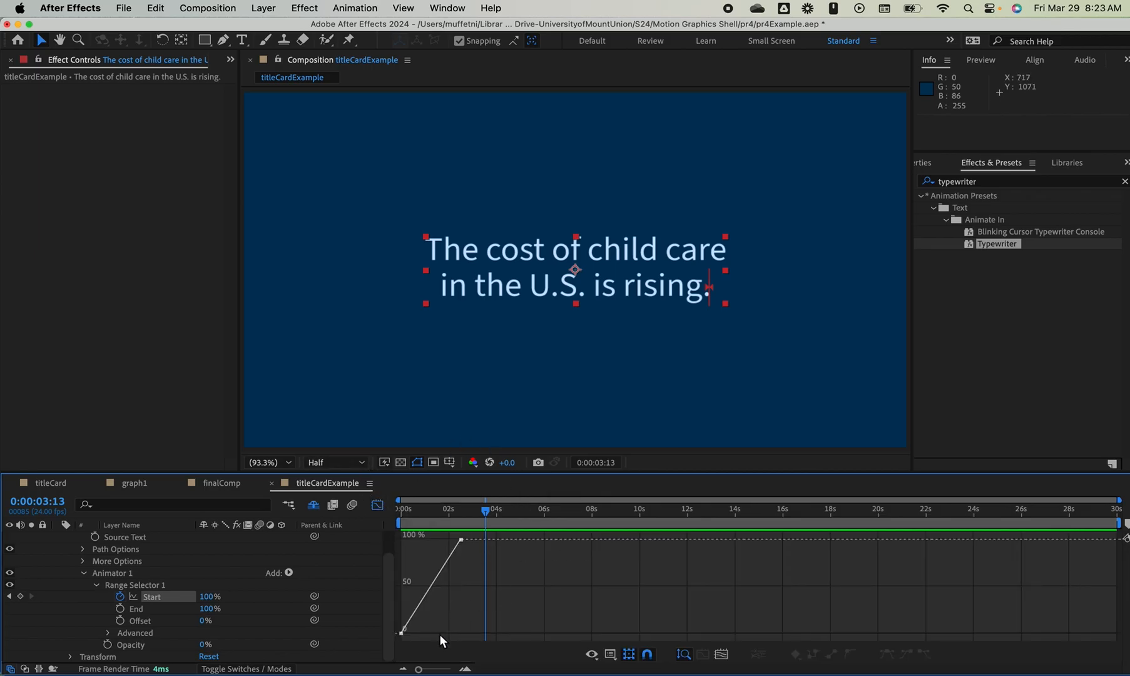
pyautogui.moveTo(543, 636); pyautogui.dragTo(362, 528)
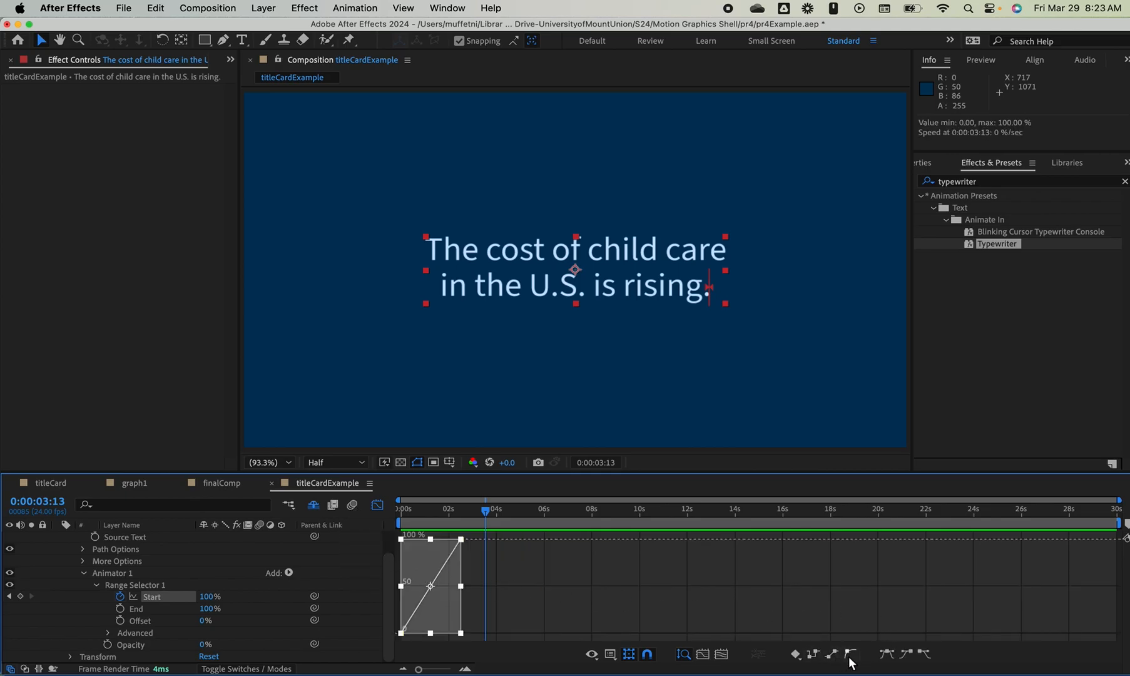
pyautogui.click(907, 654)
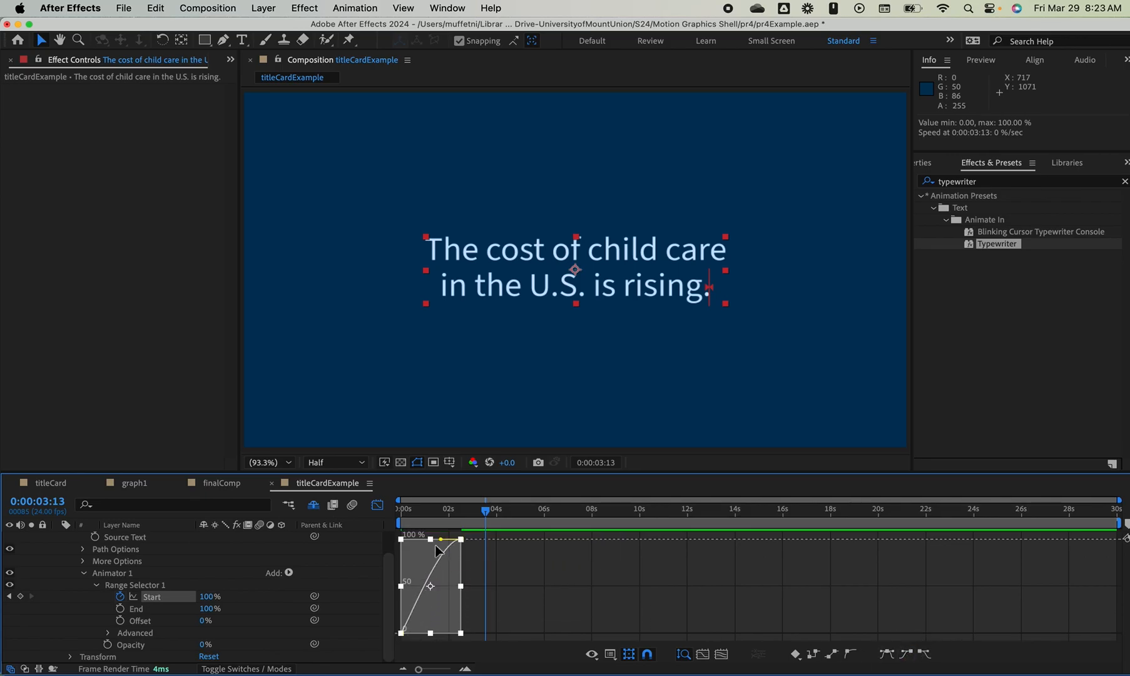
pyautogui.moveTo(441, 540)
pyautogui.mouseDown()
pyautogui.moveTo(410, 540)
pyautogui.moveTo(420, 542)
pyautogui.mouseUp()
# End the work area at the current time, 0:00:03:13, and preview the eased typewriter animation
pyautogui.press('n')
pyautogui.press('space')
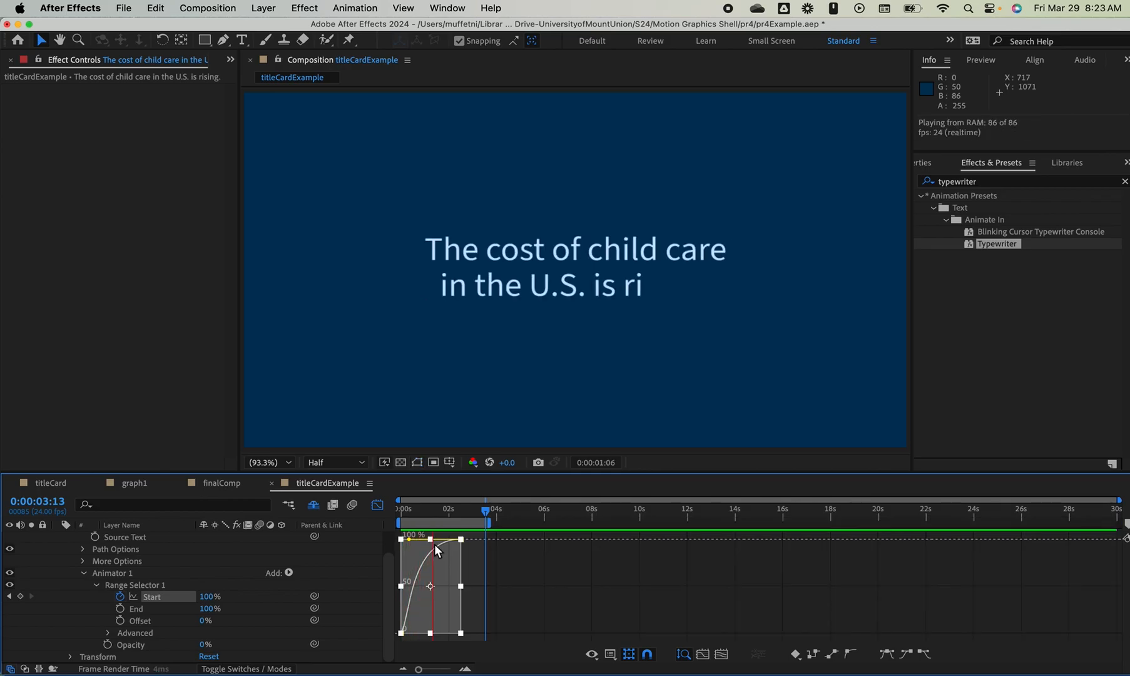
pyautogui.moveTo(437, 543)
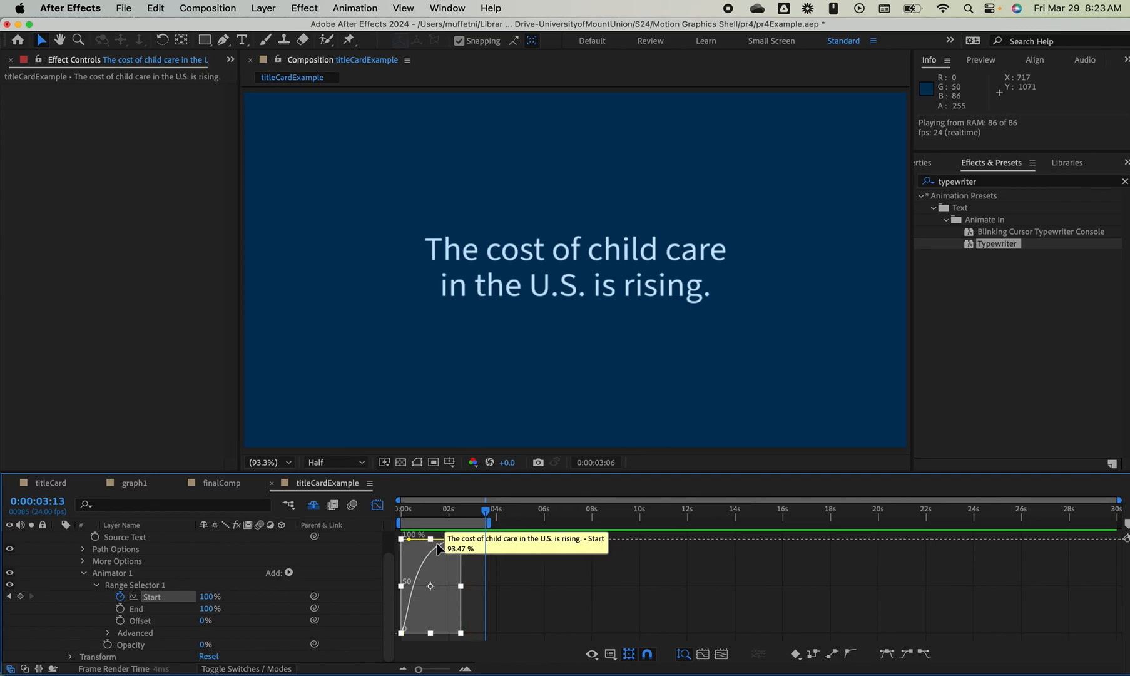
# Shorten the last Start keyframe's ease handle, preview the motion, and move that keyframe to about 3 seconds
pyautogui.moveTo(408, 536); pyautogui.dragTo(430, 539)
pyautogui.press('space')
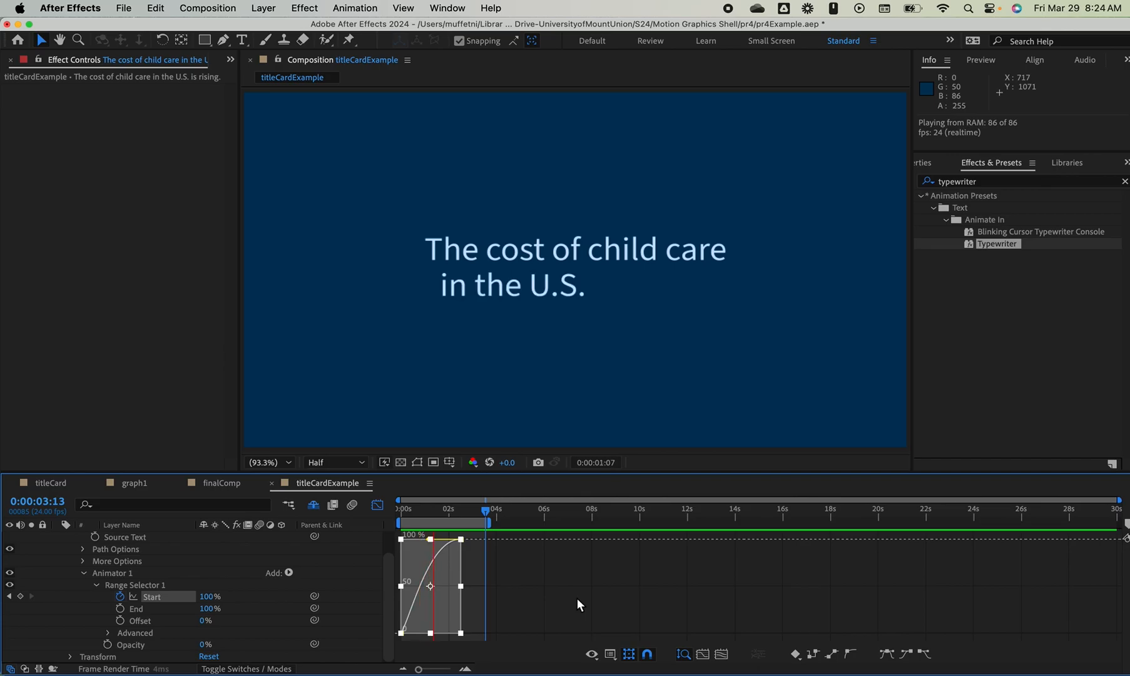
pyautogui.click(526, 579)
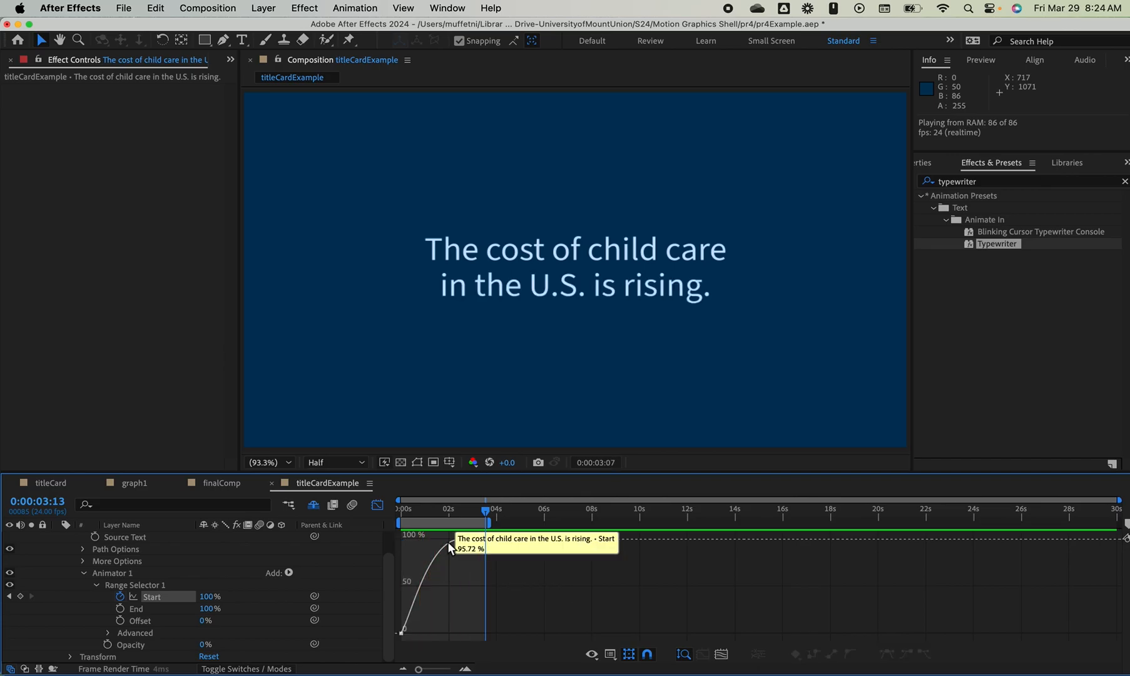
pyautogui.moveTo(467, 541); pyautogui.dragTo(482, 543)
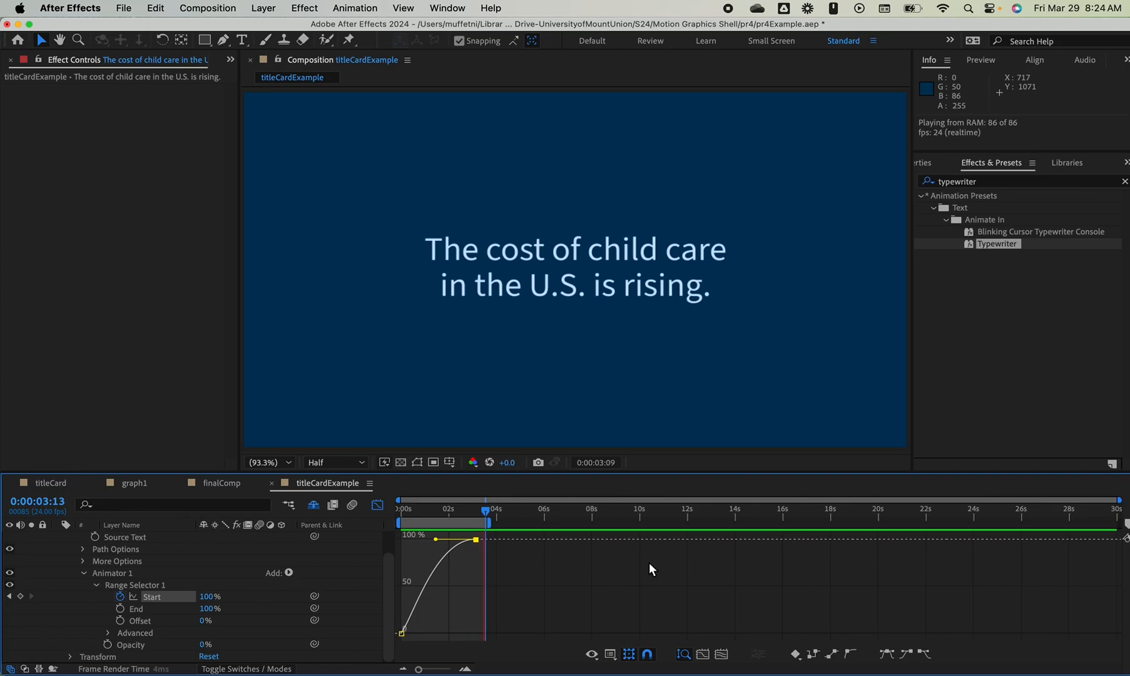
# Extend the work area to about 10 seconds and move the current time to 0:00:05:18
pyautogui.moveTo(488, 522); pyautogui.dragTo(550, 522)
pyautogui.moveTo(428, 512); pyautogui.dragTo(646, 522)
pyautogui.moveTo(507, 512); pyautogui.dragTo(544, 512)
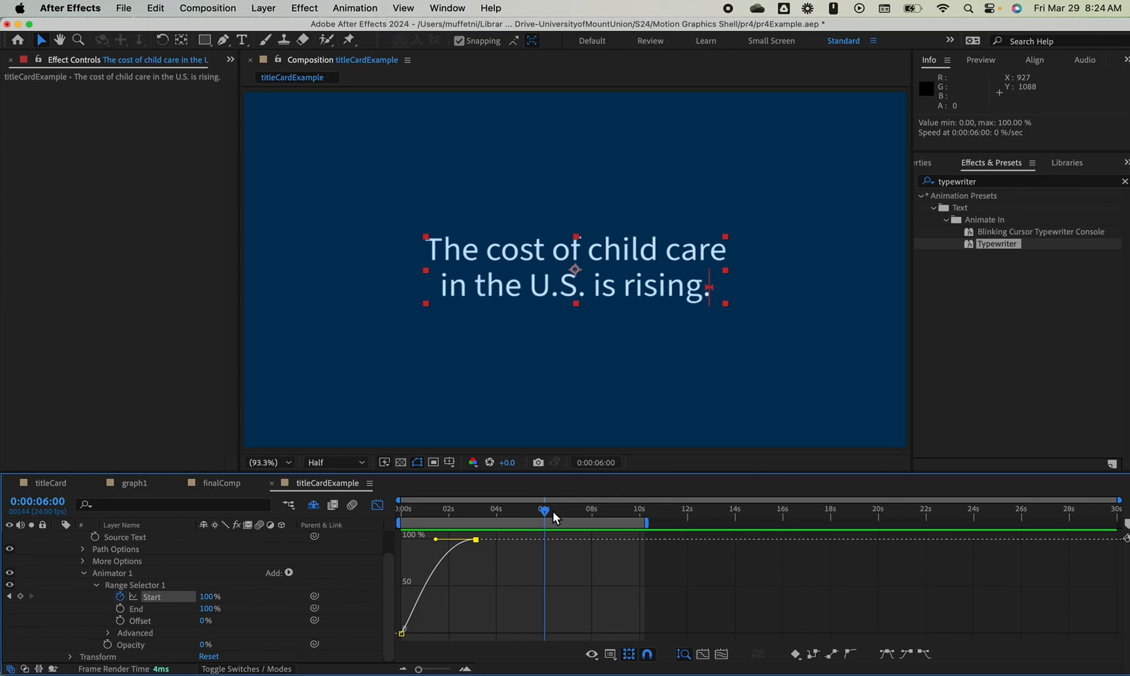
pyautogui.moveTo(545, 512); pyautogui.dragTo(539, 508)
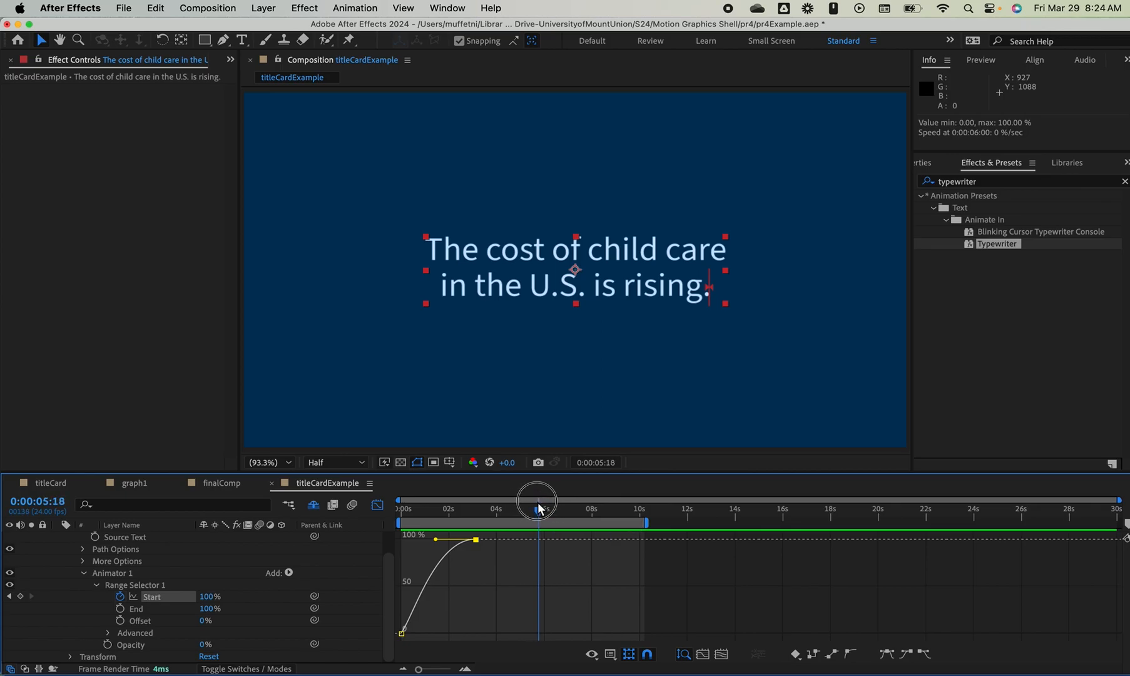
# Scrub through the reference titleCard composition, and return to titleCardExample with its keyframes shown outside the Graph Editor
pyautogui.click(71, 481)
pyautogui.moveTo(421, 514); pyautogui.dragTo(528, 529)
pyautogui.click(305, 483)
pyautogui.click(377, 505)
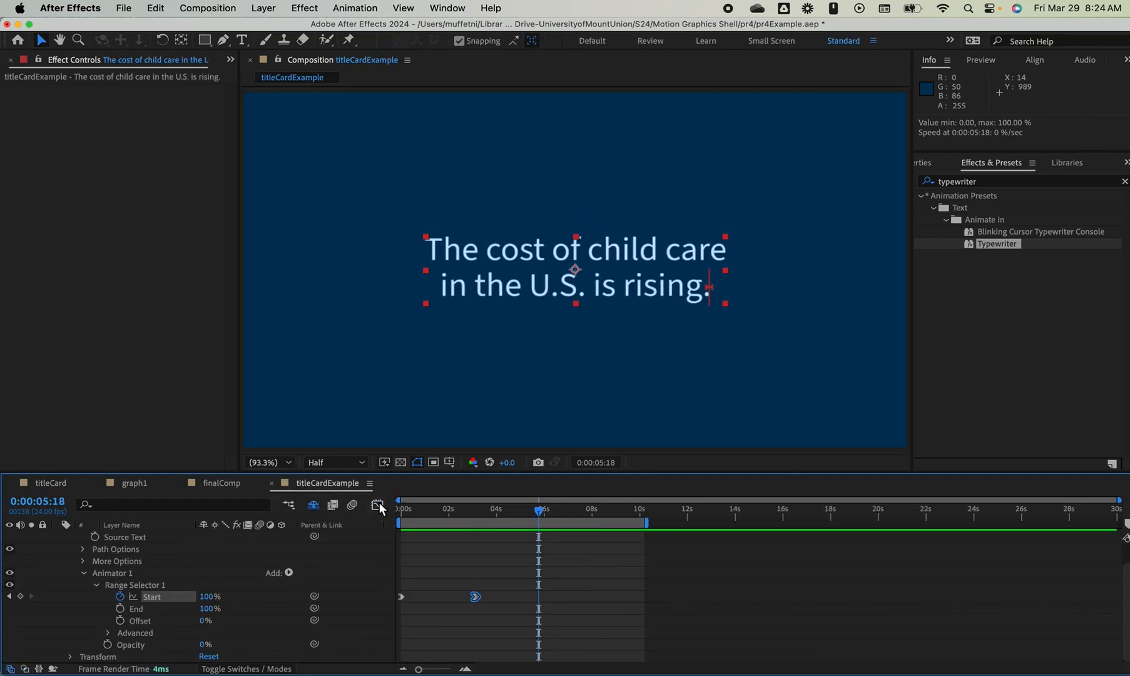
pyautogui.moveTo(541, 517); pyautogui.dragTo(474, 510)
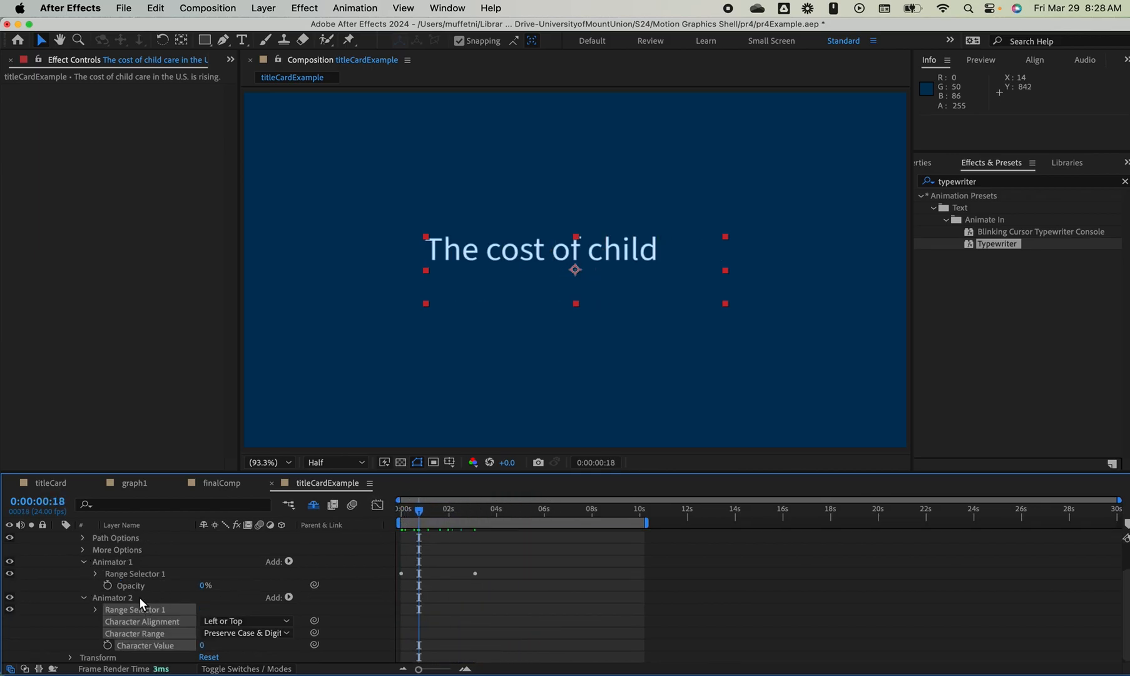
# Delete Animator 2 from the title text layer
pyautogui.click(140, 597)
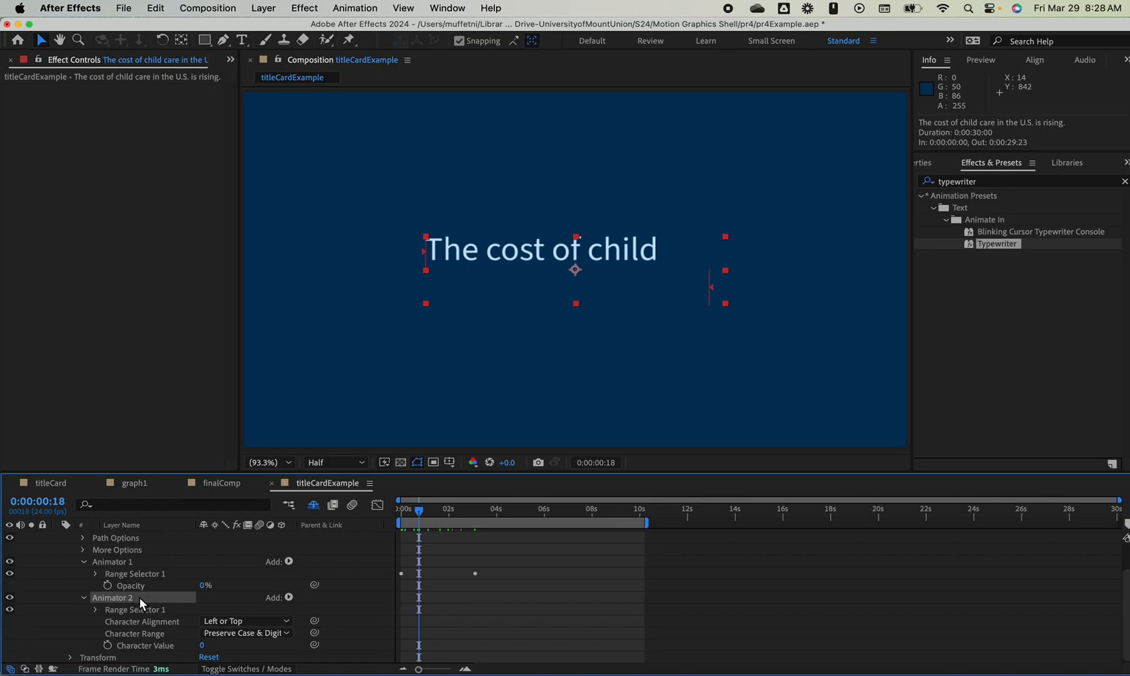
pyautogui.press('Delete')
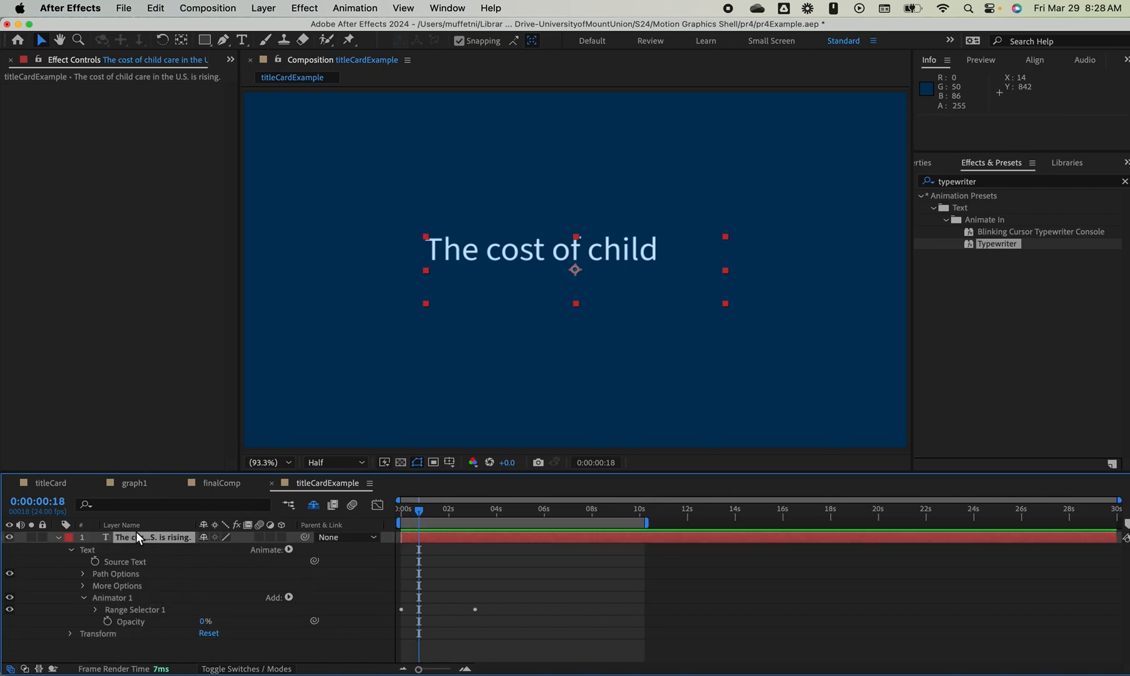
pyautogui.click(132, 576)
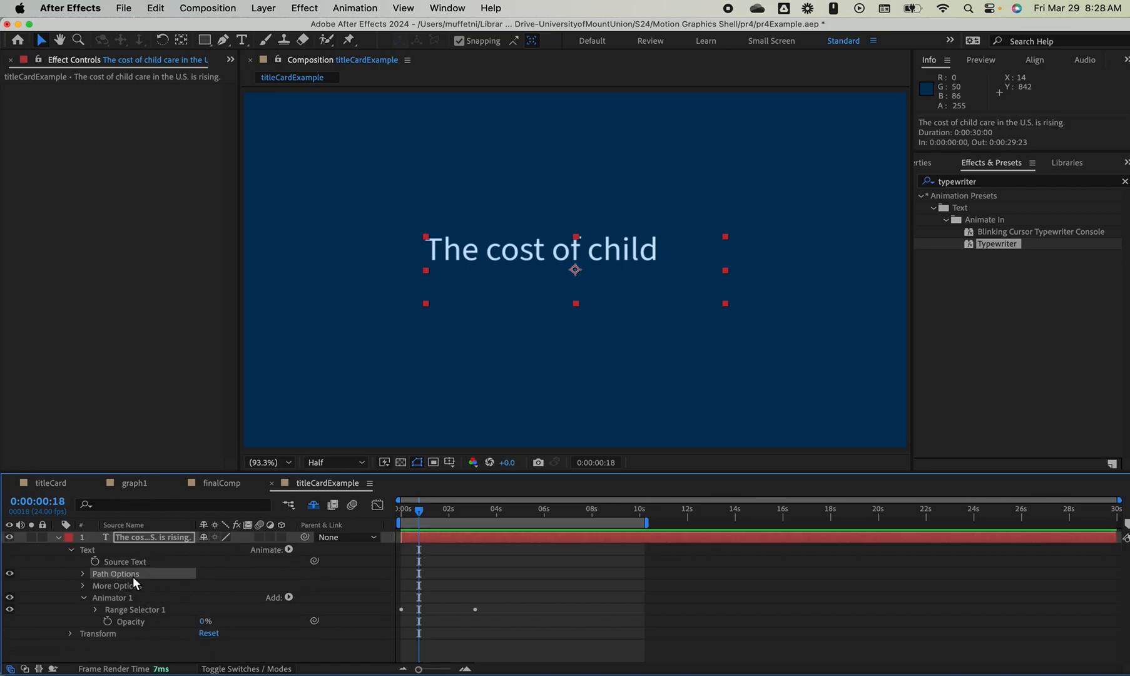
# Add a Character Value text animator to the title text layer
pyautogui.click(144, 538)
pyautogui.click(289, 551)
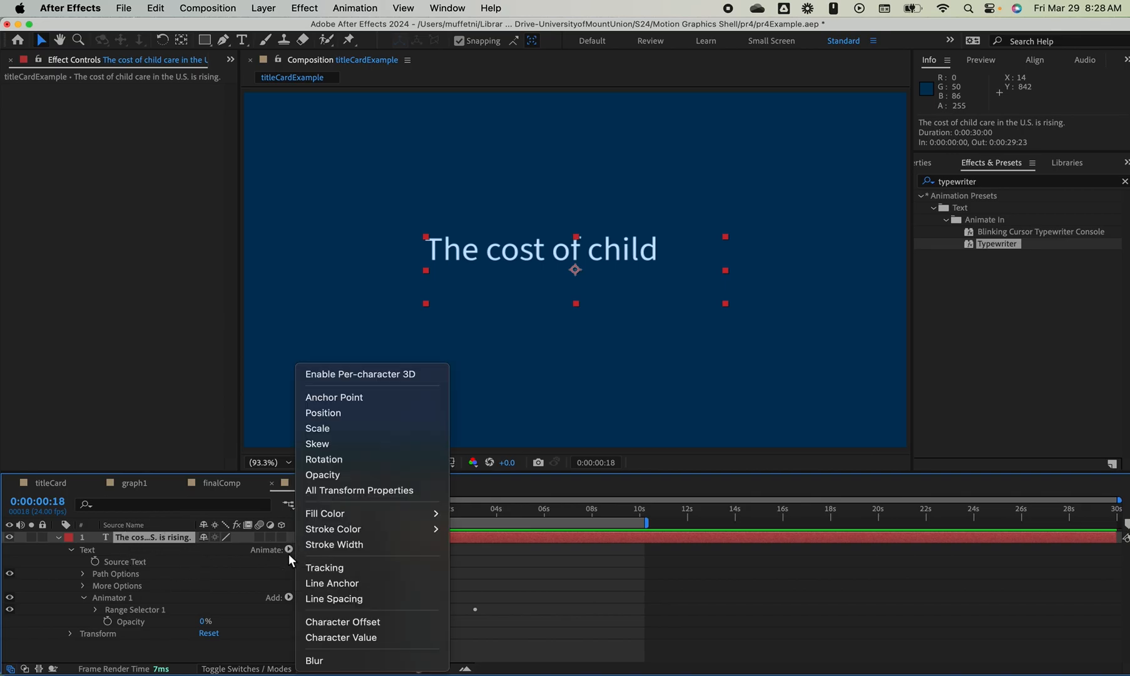
pyautogui.click(373, 638)
pyautogui.scroll(2, 131, 582)
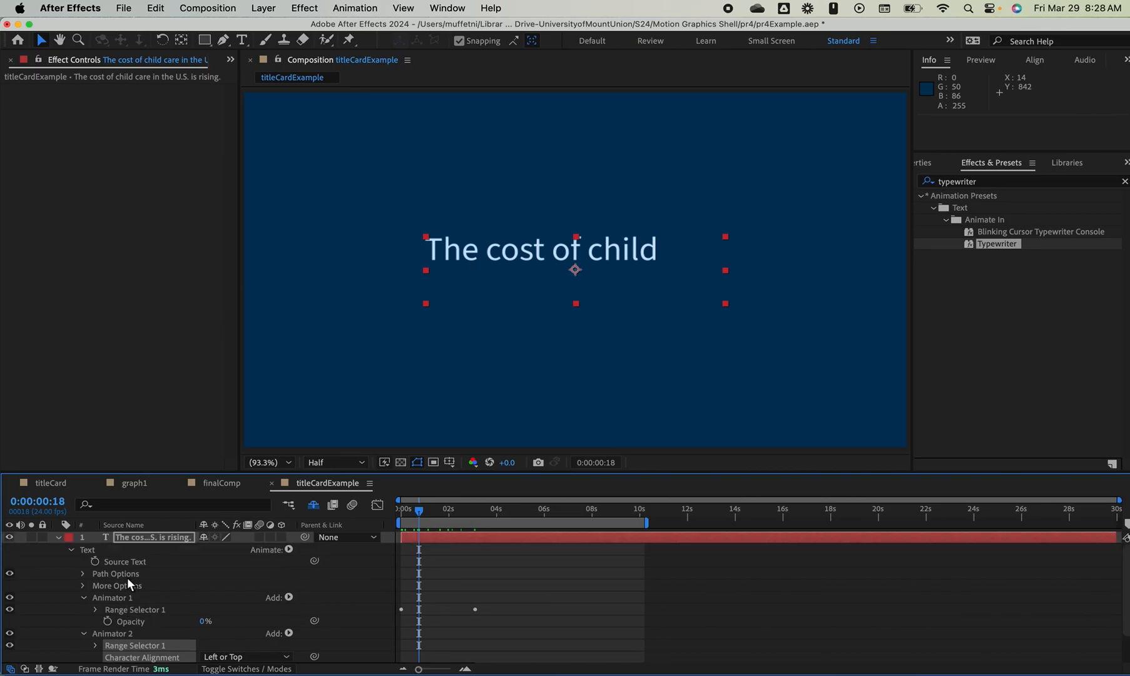
pyautogui.scroll(-3, 123, 635)
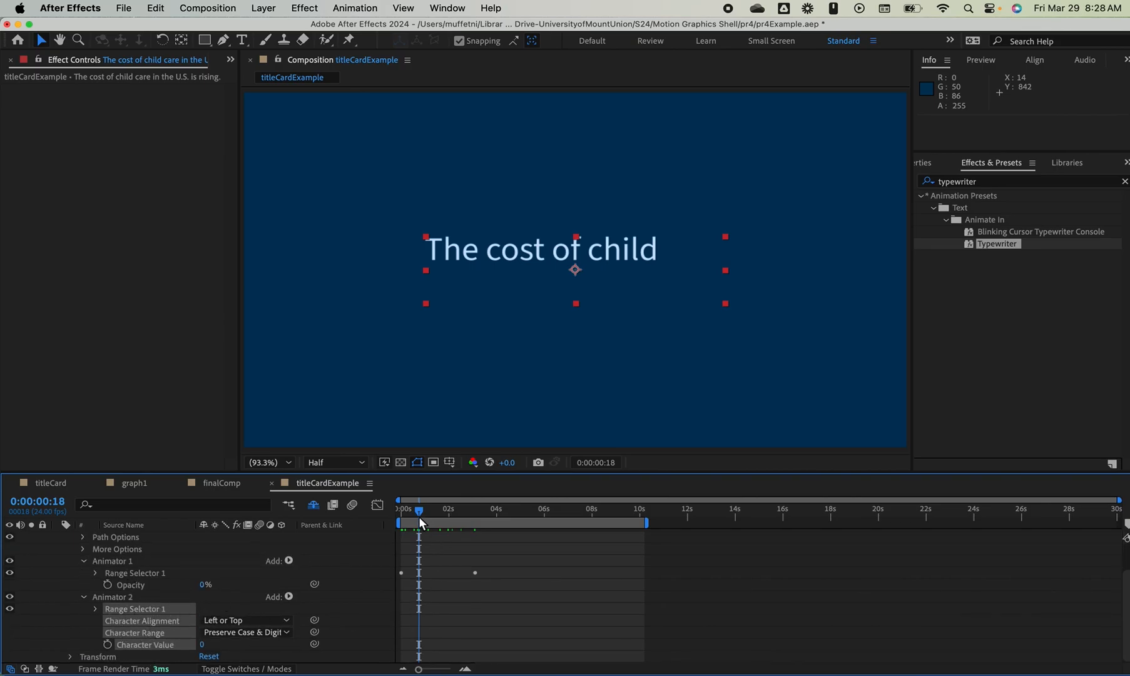
# Move to 0:00:03:06 and set Animator 2's Character Value to 36 so the text turns into dollar signs
pyautogui.moveTo(419, 510); pyautogui.dragTo(482, 518)
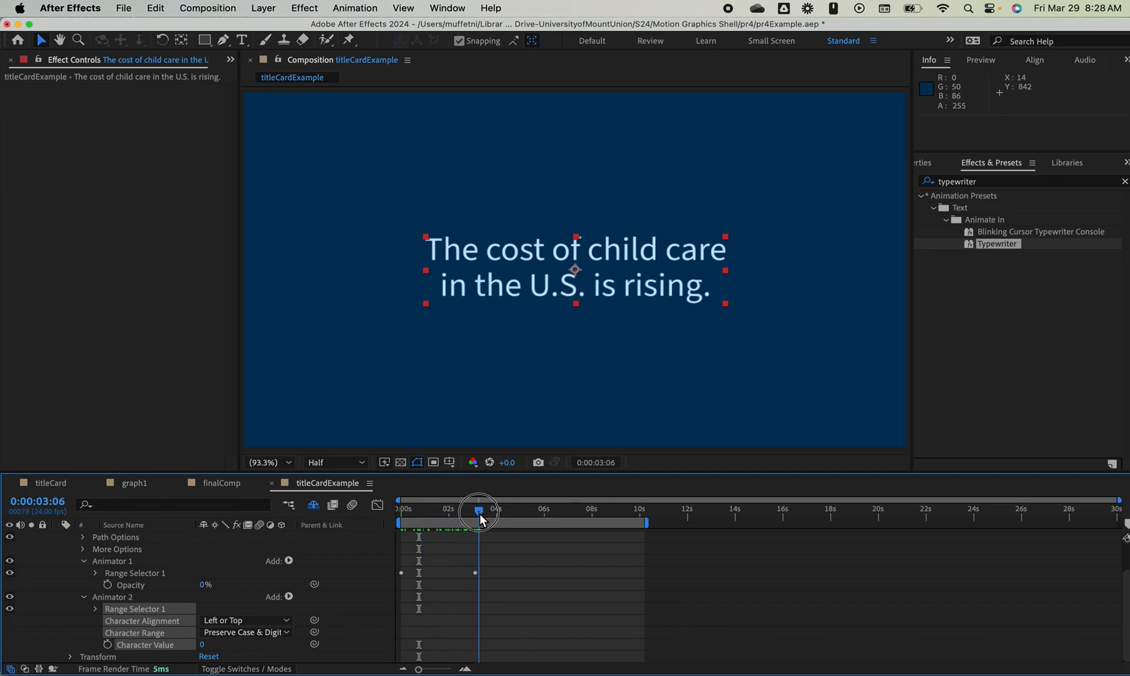
pyautogui.moveTo(206, 645); pyautogui.dragTo(290, 643)
pyautogui.moveTo(209, 638); pyautogui.dragTo(112, 622)
pyautogui.click(209, 644)
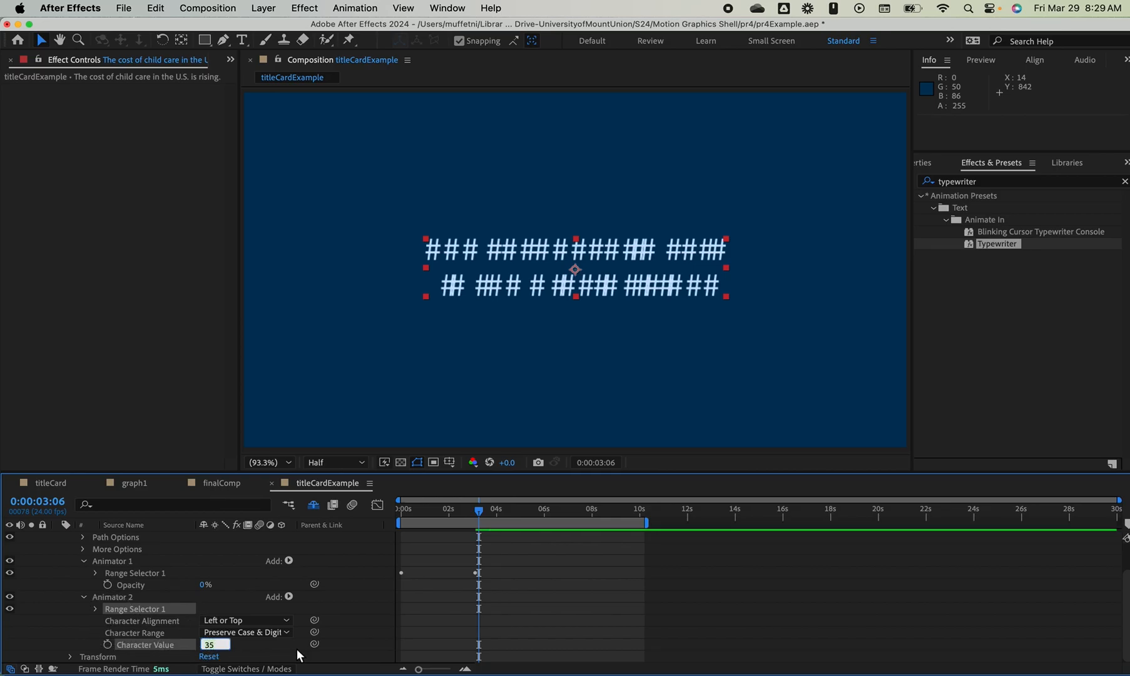
pyautogui.write('36')
pyautogui.press('Return')
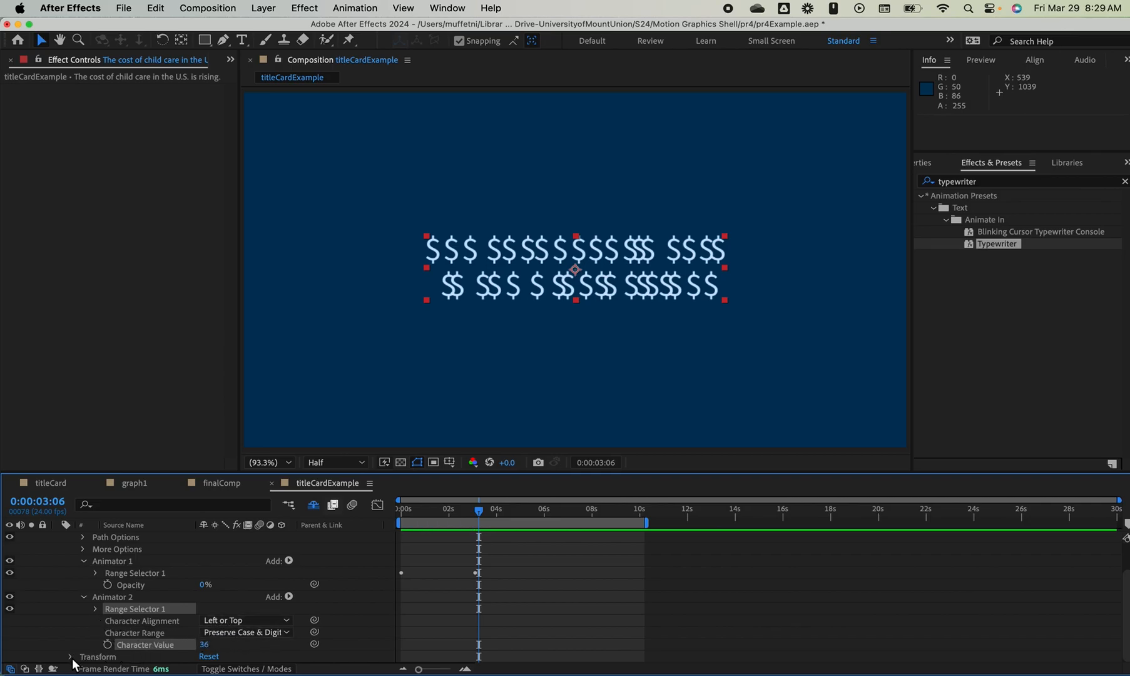
# Set Animator 2's Character Alignment to Adjust Kerning
pyautogui.click(95, 607)
pyautogui.click(94, 607)
pyautogui.click(70, 655)
pyautogui.click(70, 596)
pyautogui.click(238, 620)
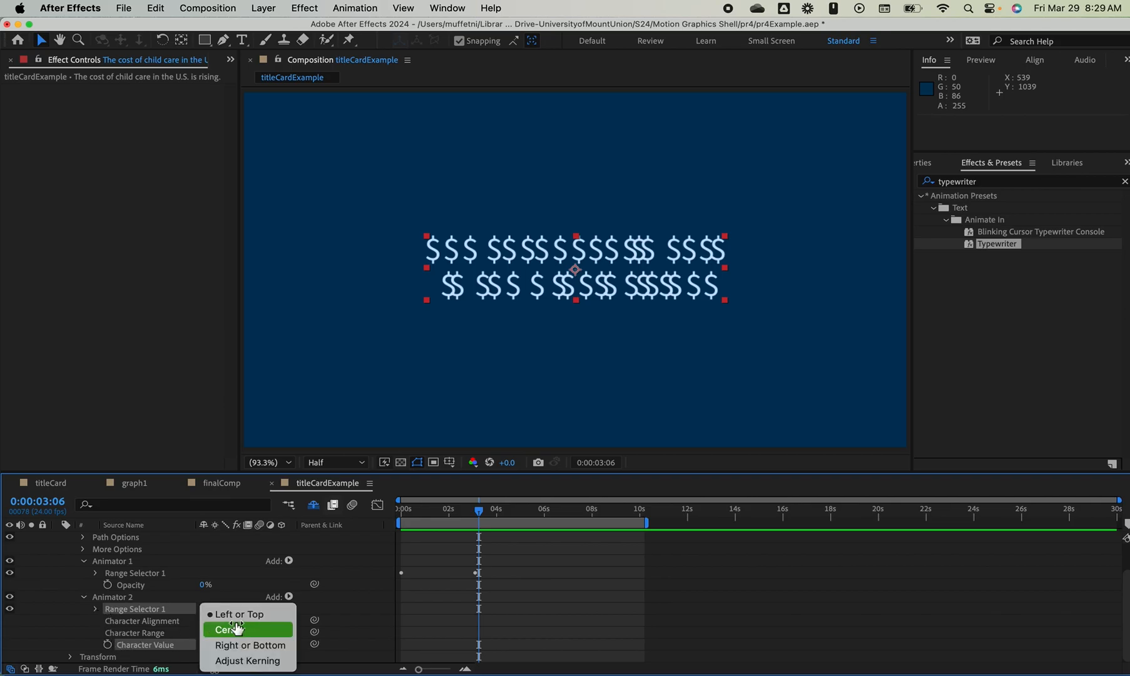
pyautogui.click(251, 662)
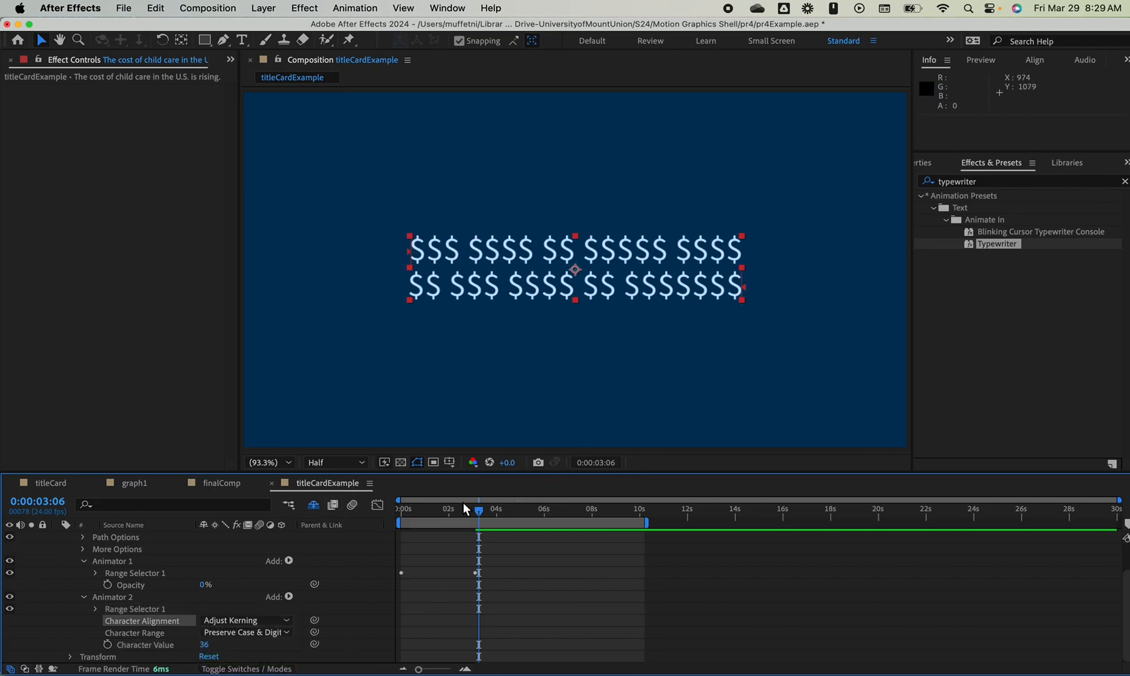
# Add a keyframe for Animator 2's Range Selector End at 0:00:07:01, keeping it at 100%
pyautogui.moveTo(482, 513); pyautogui.dragTo(570, 535)
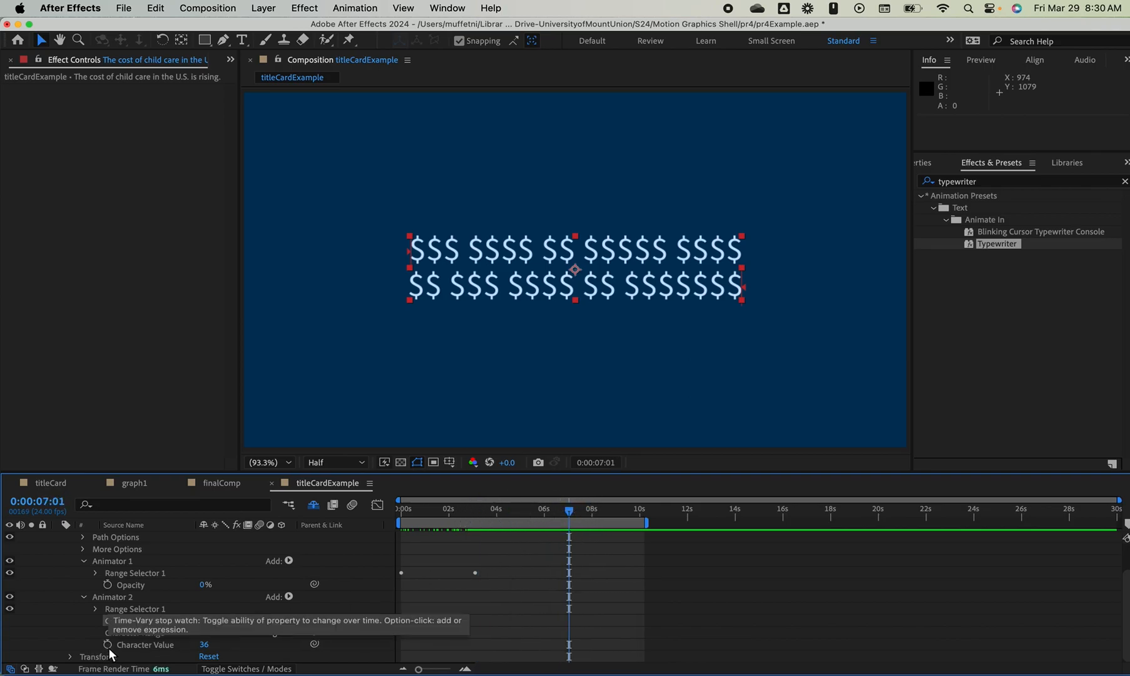
pyautogui.click(95, 608)
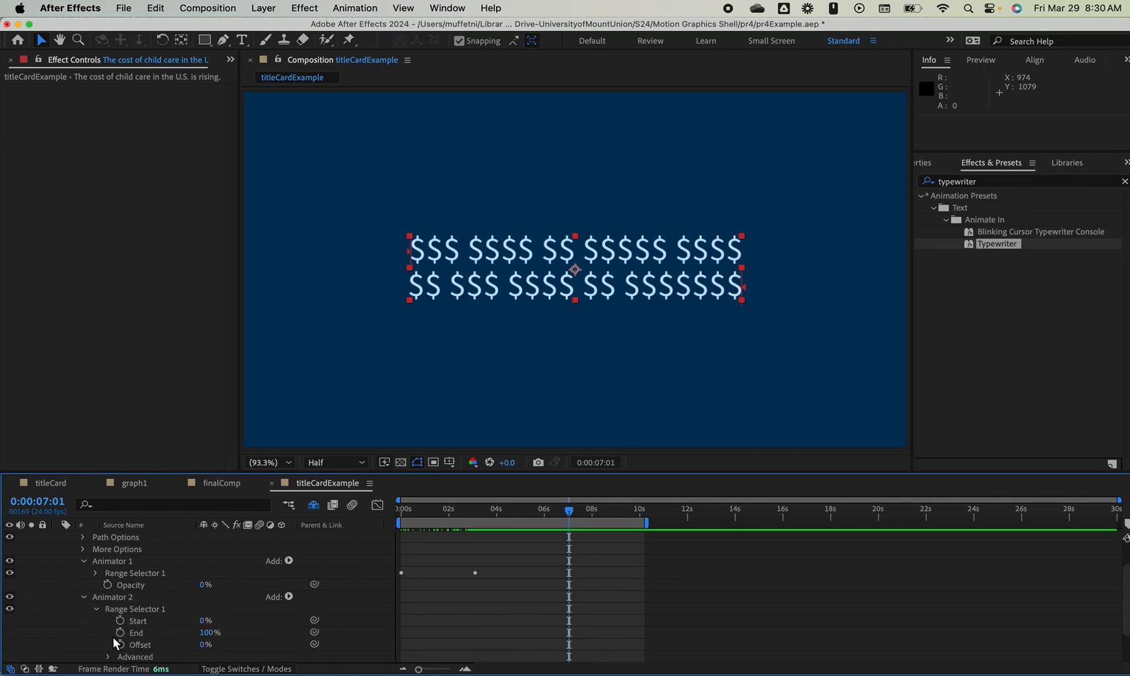
pyautogui.moveTo(205, 632)
pyautogui.mouseDown()
pyautogui.moveTo(135, 628)
pyautogui.moveTo(210, 629)
pyautogui.mouseUp()
# Keyframe Animator 2's Range Selector End to 0% at 0:00:03:18 and preview the animation from the start
pyautogui.moveTo(571, 520); pyautogui.dragTo(491, 519)
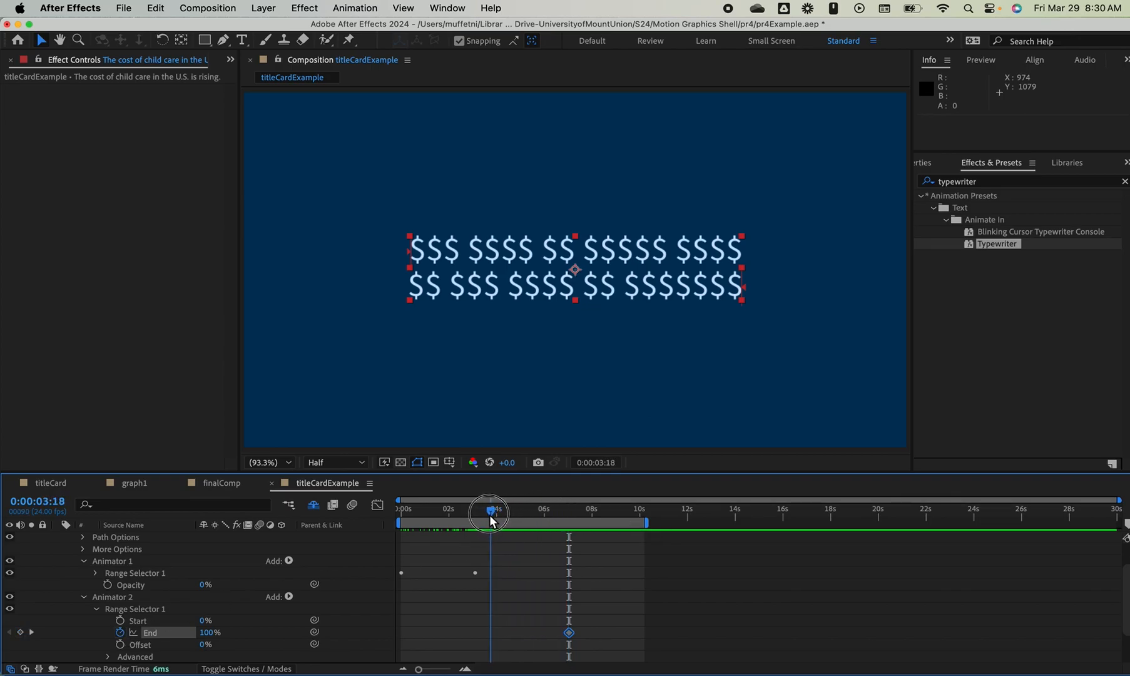
pyautogui.click(20, 633)
pyautogui.click(210, 632)
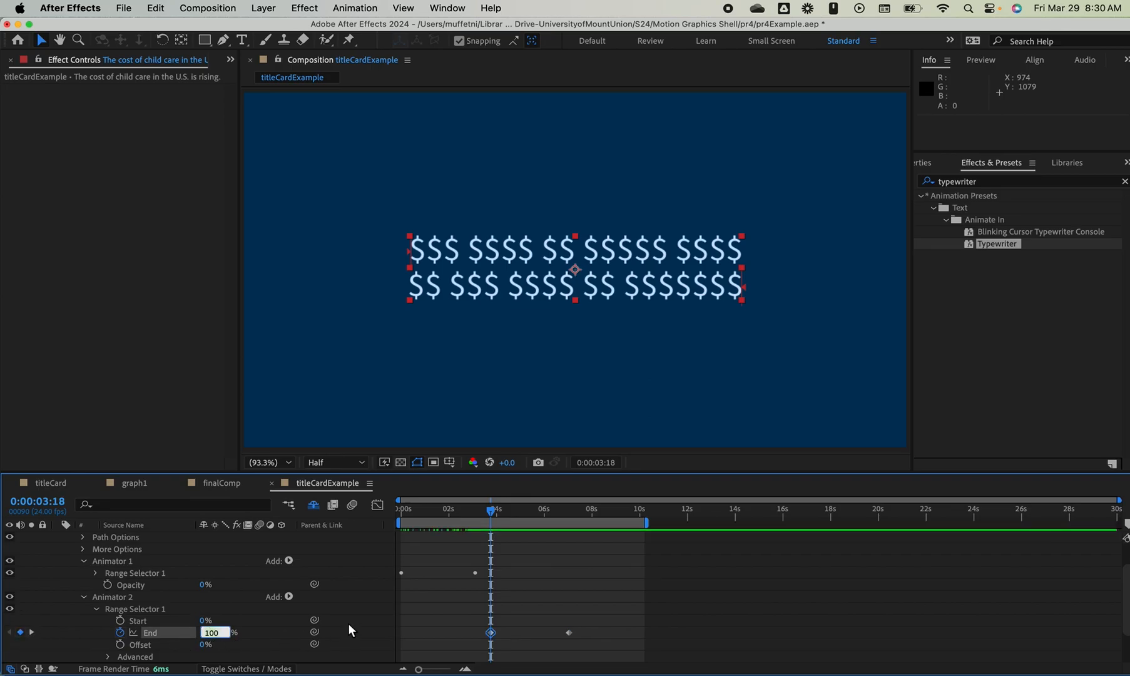
pyautogui.write('0')
pyautogui.press('Return')
pyautogui.moveTo(487, 519); pyautogui.dragTo(400, 514)
pyautogui.press('space')
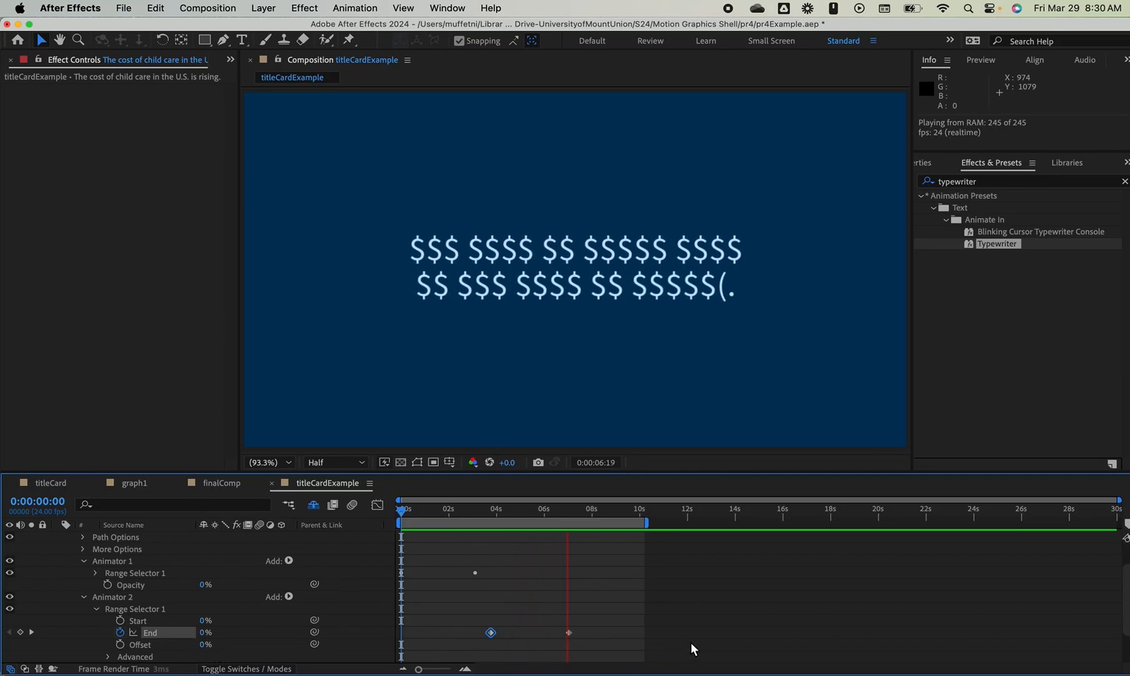
pyautogui.press('space')
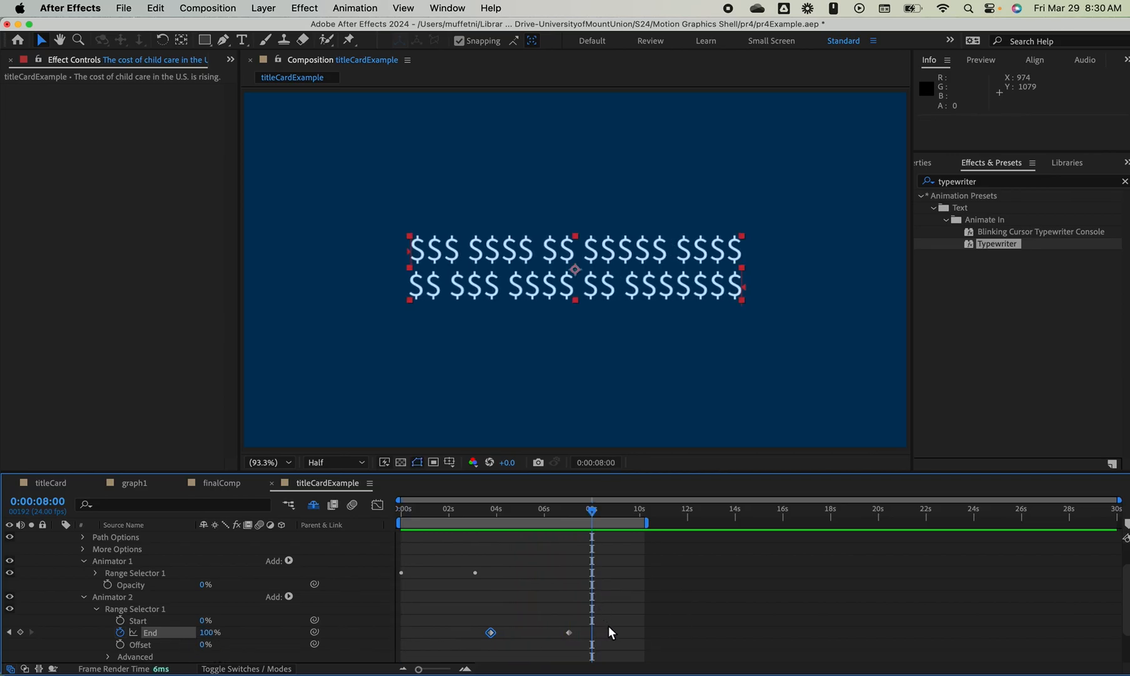
# Retime Animator 2's 100% End keyframe to 0:00:05:13 and preview the faster dollar-sign change
pyautogui.click(577, 630)
pyautogui.moveTo(571, 631); pyautogui.dragTo(536, 632)
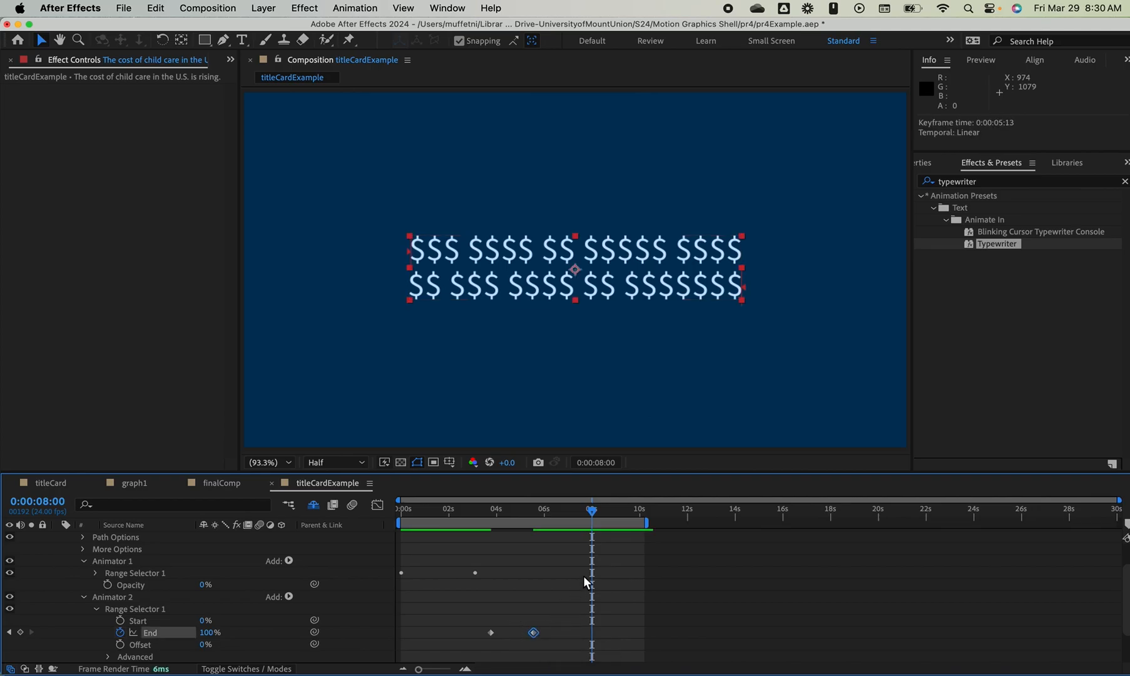
pyautogui.moveTo(591, 517); pyautogui.dragTo(471, 517)
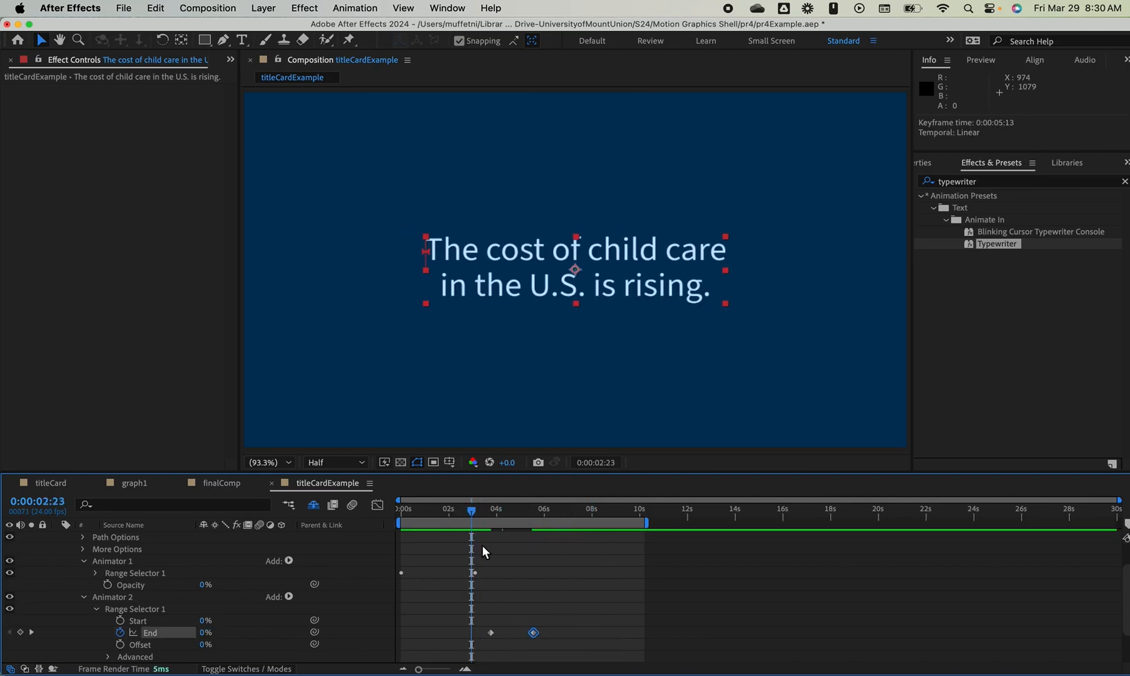
pyautogui.click(431, 513)
pyautogui.press('space')
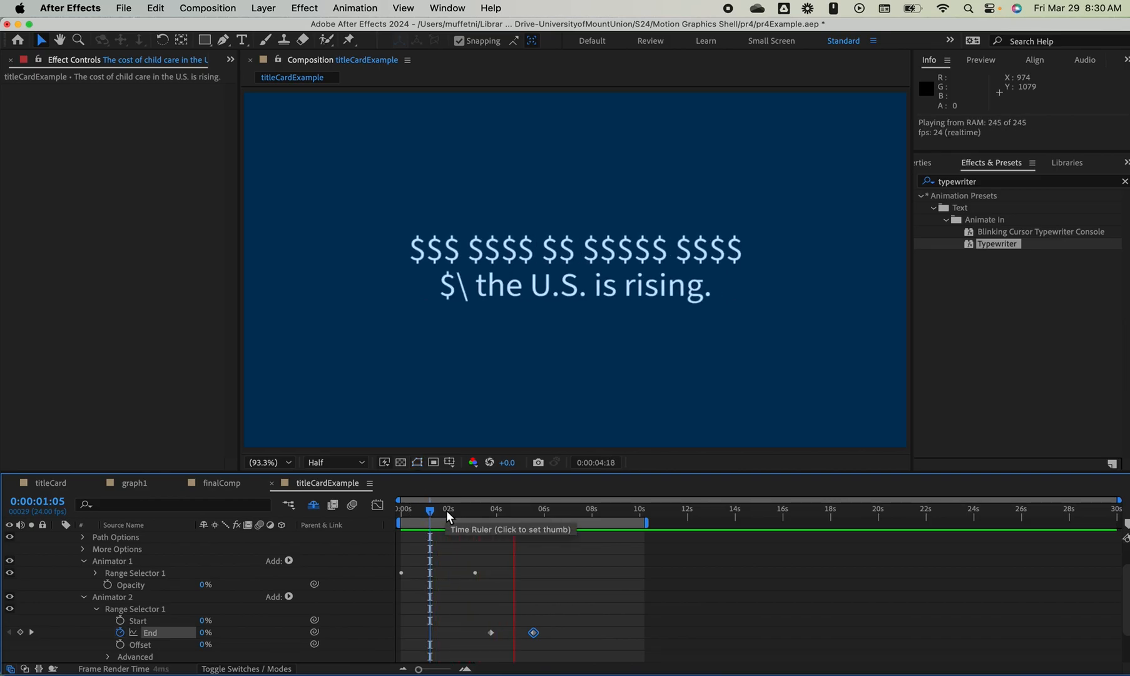
pyautogui.press('space')
# Retime Animator 2's 100% End keyframe to 0:00:04:14 and preview the dollar-sign change
pyautogui.click(547, 619)
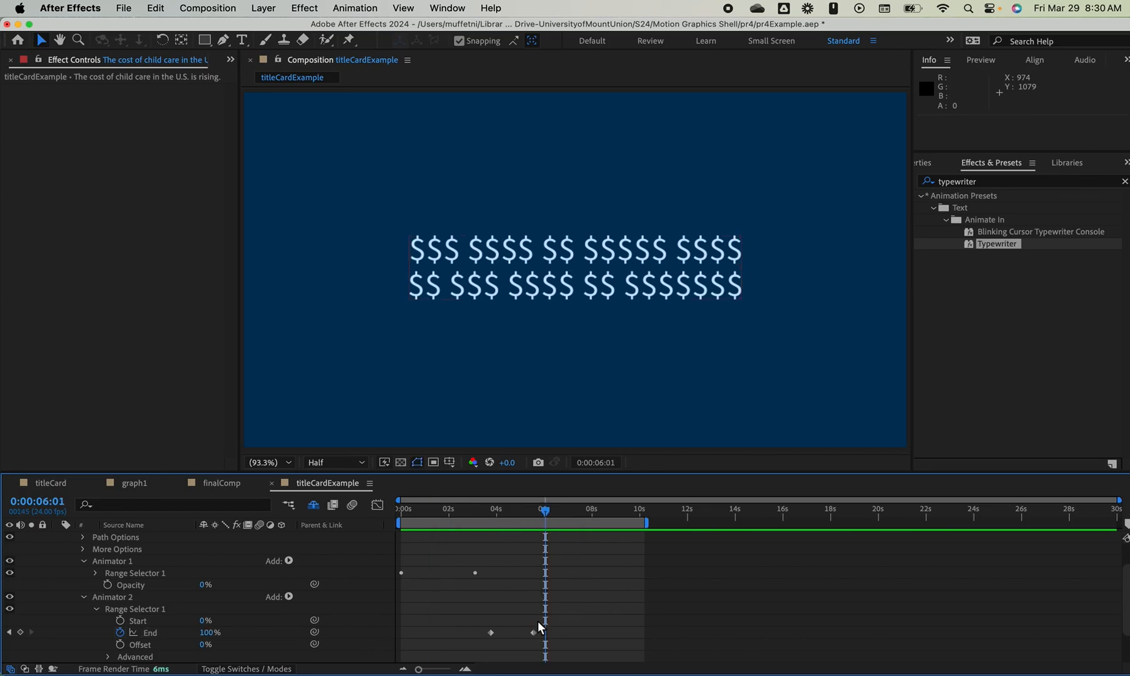
pyautogui.moveTo(533, 632); pyautogui.dragTo(510, 633)
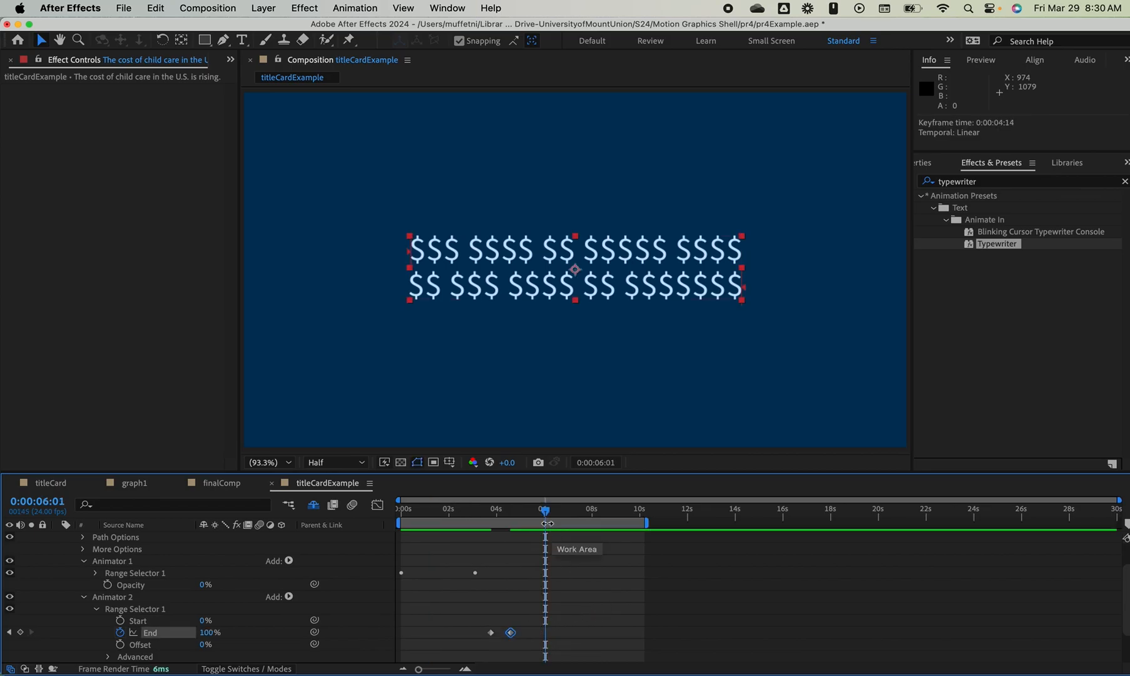
pyautogui.moveTo(545, 517); pyautogui.dragTo(475, 511)
pyautogui.press('space')
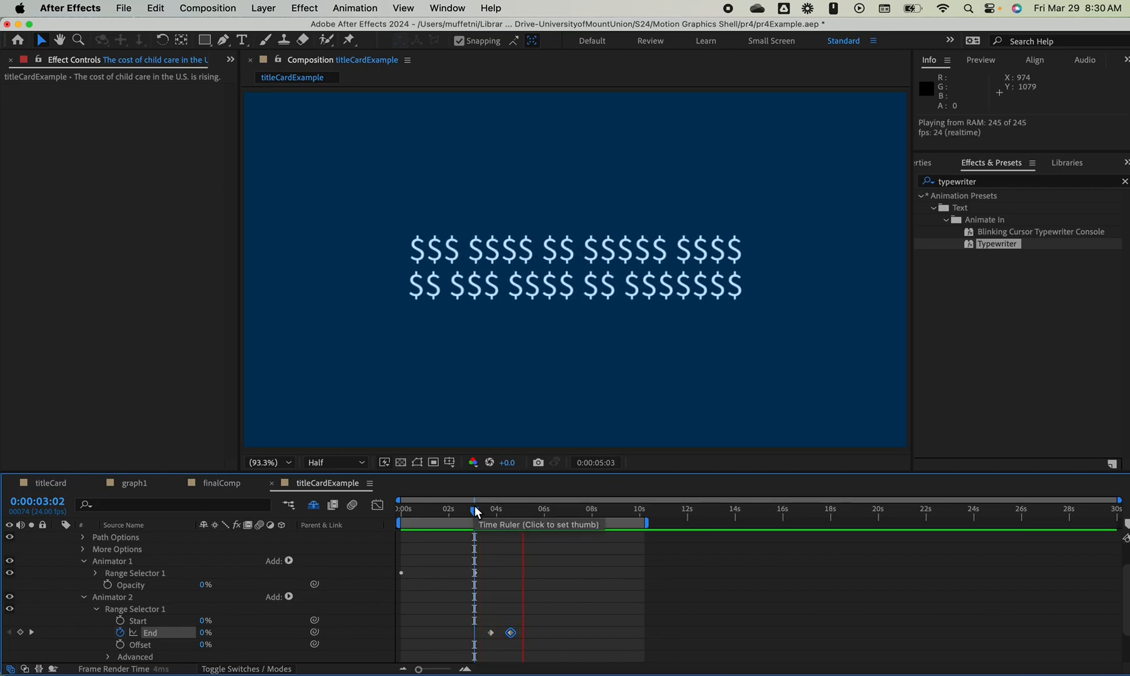
pyautogui.press('space')
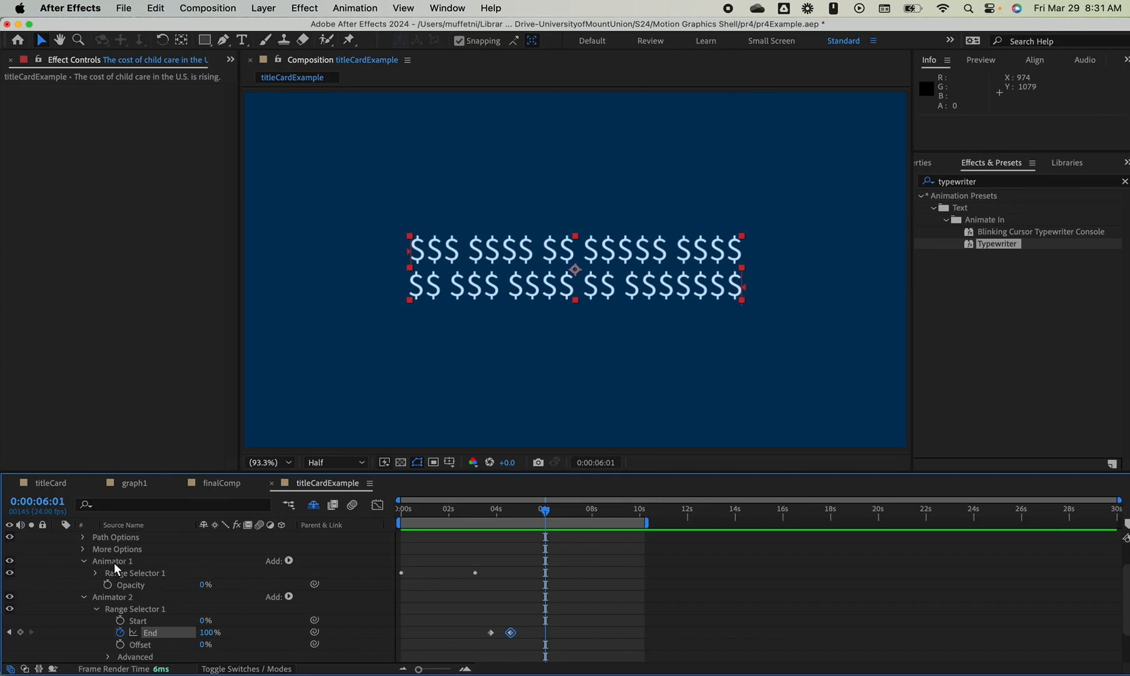
# Preview the full title animation from the first frame
pyautogui.moveTo(546, 517); pyautogui.dragTo(457, 538)
pyautogui.moveTo(467, 538); pyautogui.dragTo(395, 522)
pyautogui.click(525, 512)
pyautogui.press('space')
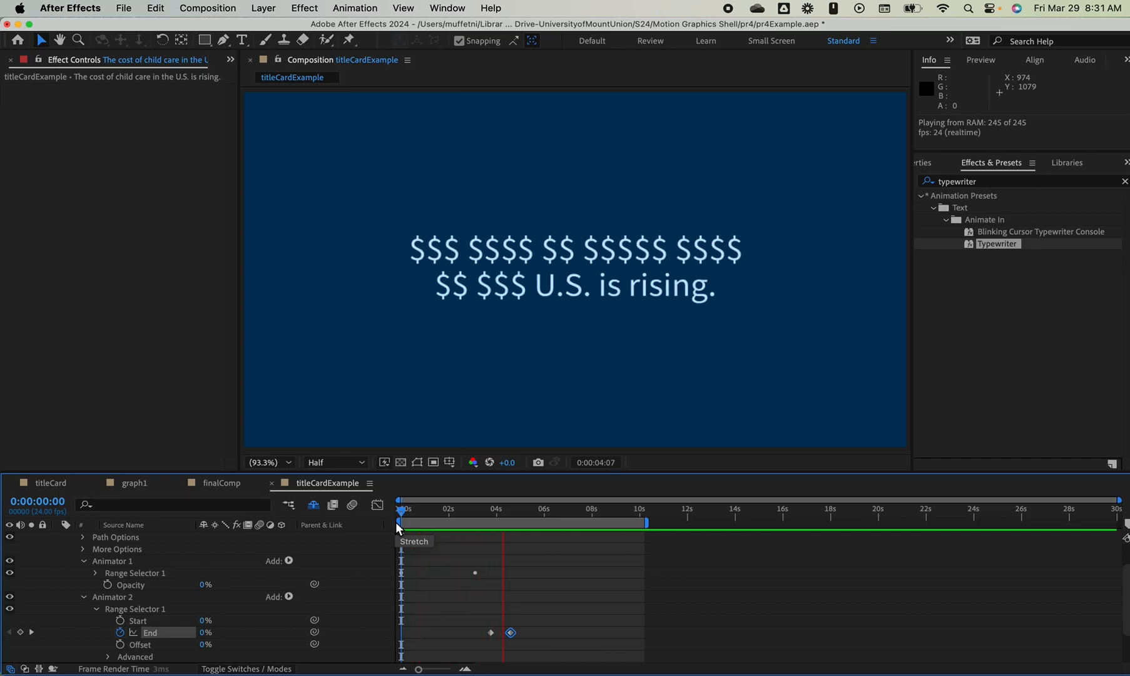
pyautogui.press('space')
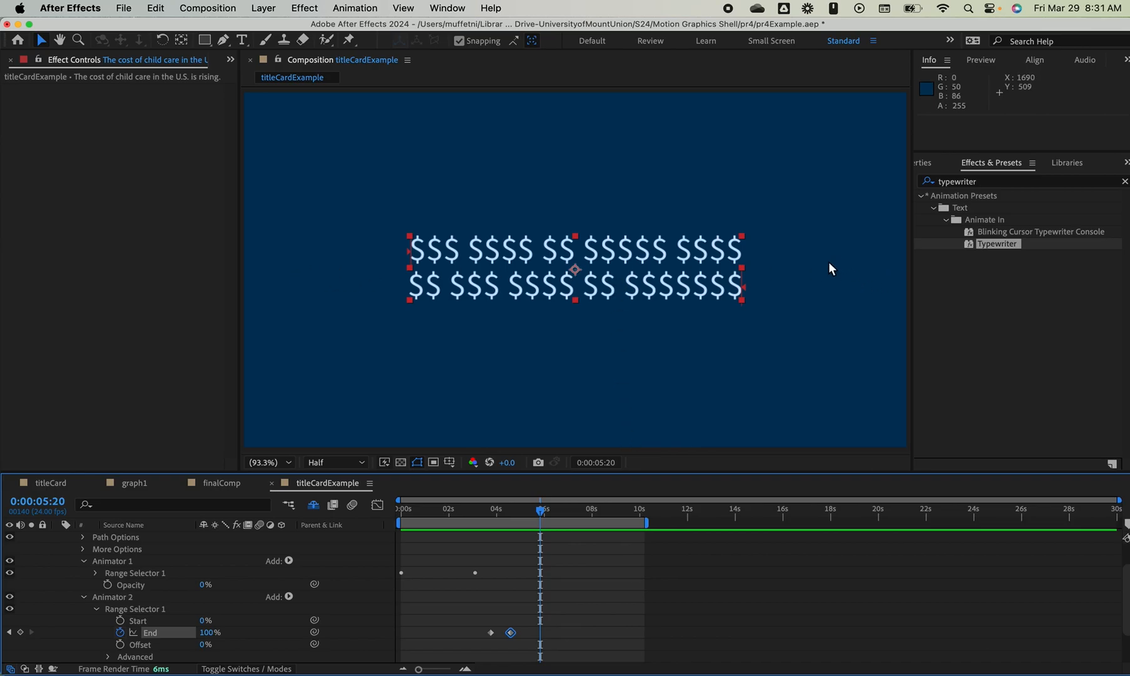
# Move to 0:00:05:05 and collapse the title text layer's properties
pyautogui.moveTo(541, 510)
pyautogui.mouseDown()
pyautogui.moveTo(424, 514)
pyautogui.moveTo(530, 520)
pyautogui.mouseUp()
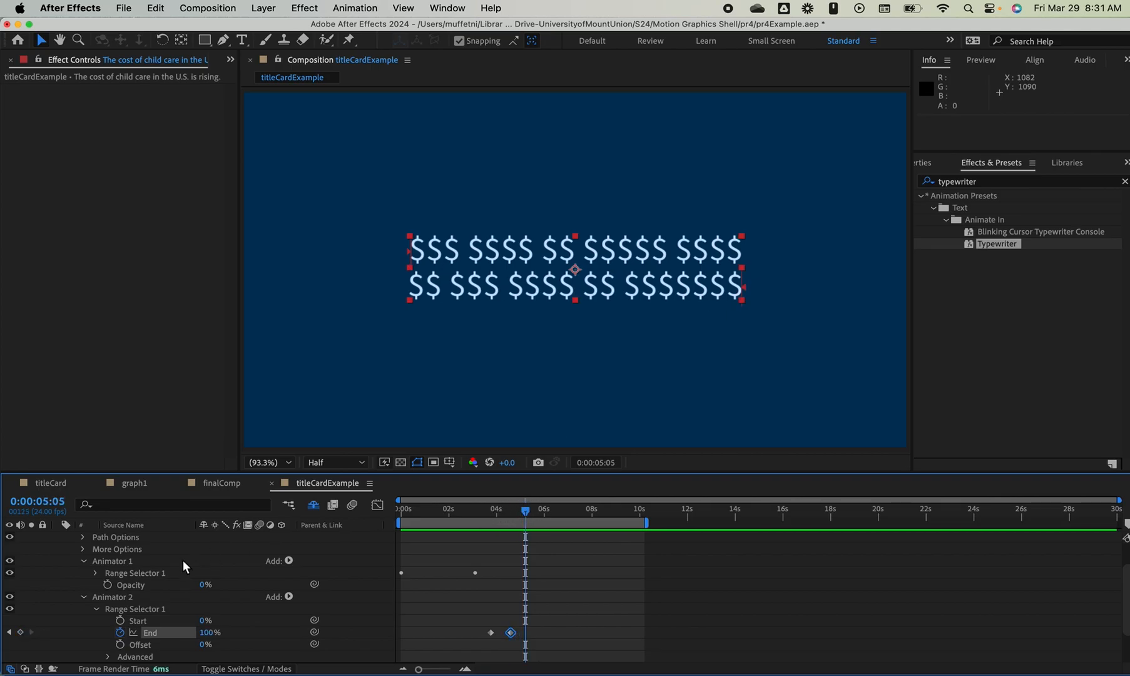
pyautogui.scroll(3, 80, 546)
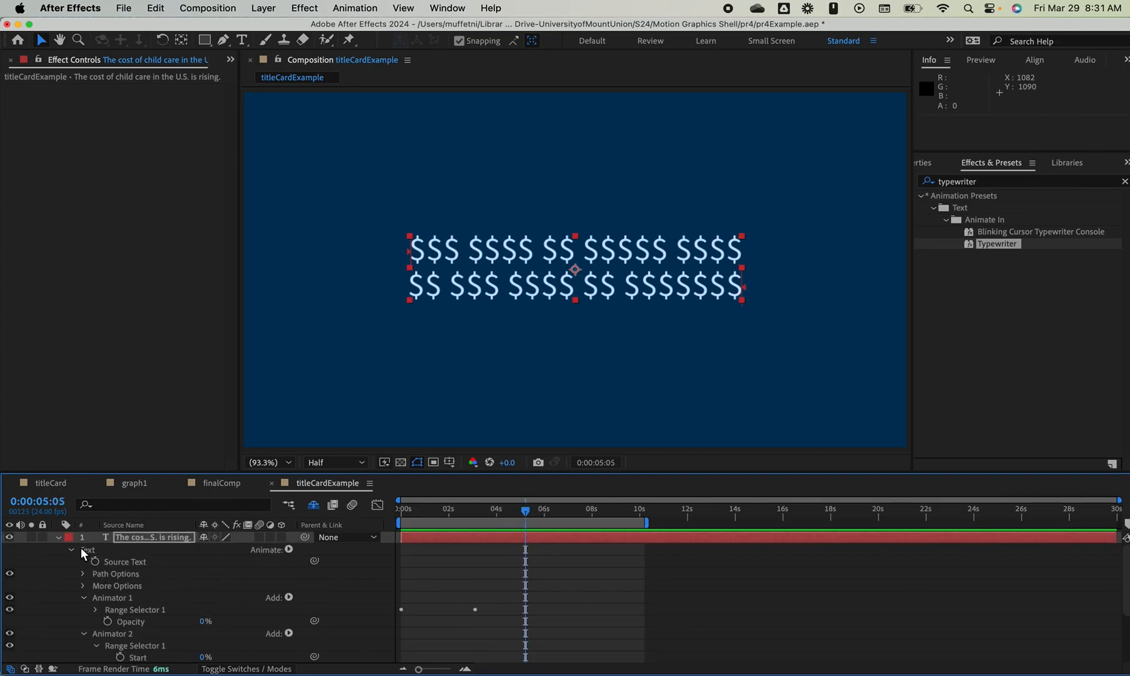
pyautogui.click(289, 550)
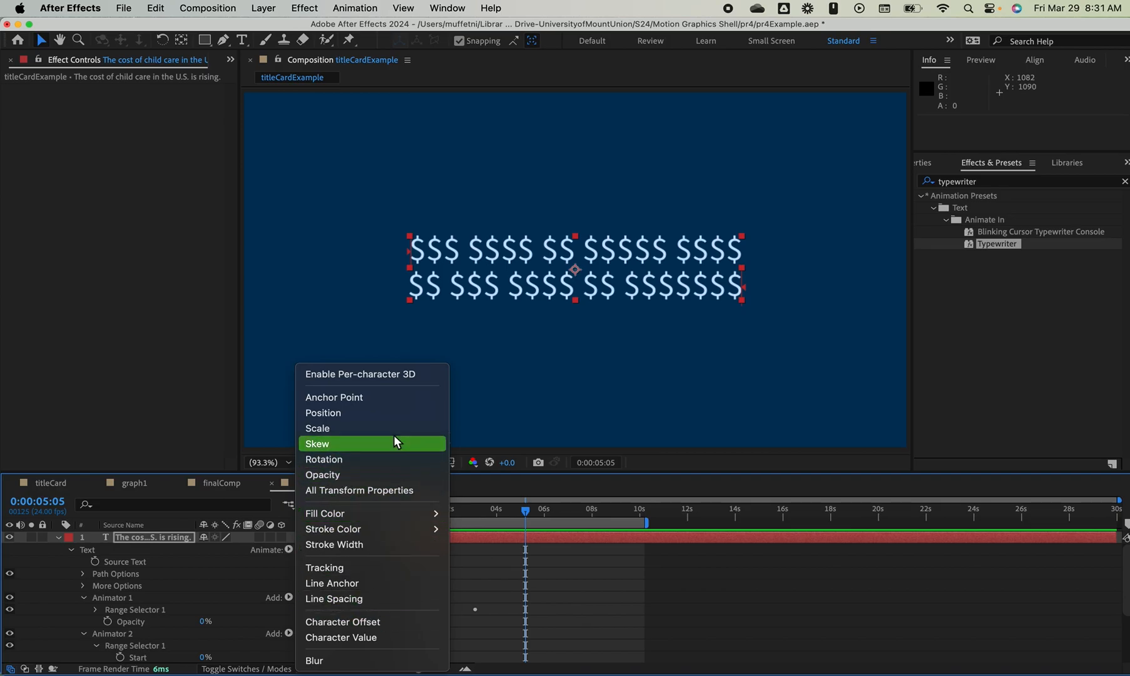
pyautogui.click(159, 536)
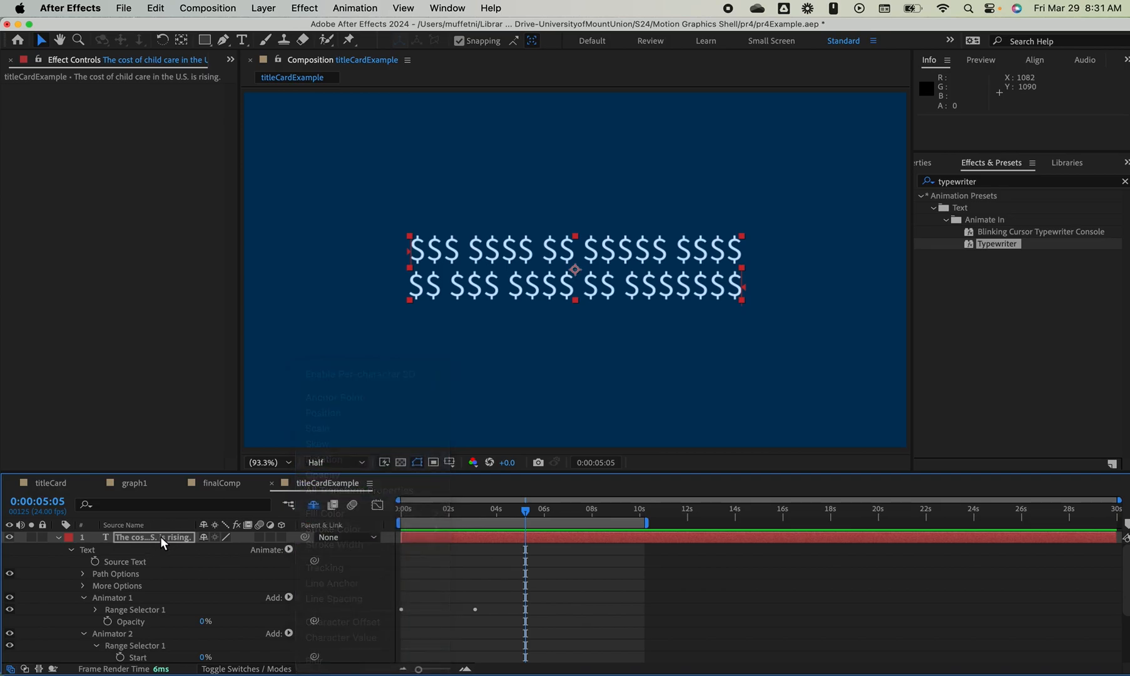
pyautogui.click(70, 549)
pyautogui.click(57, 538)
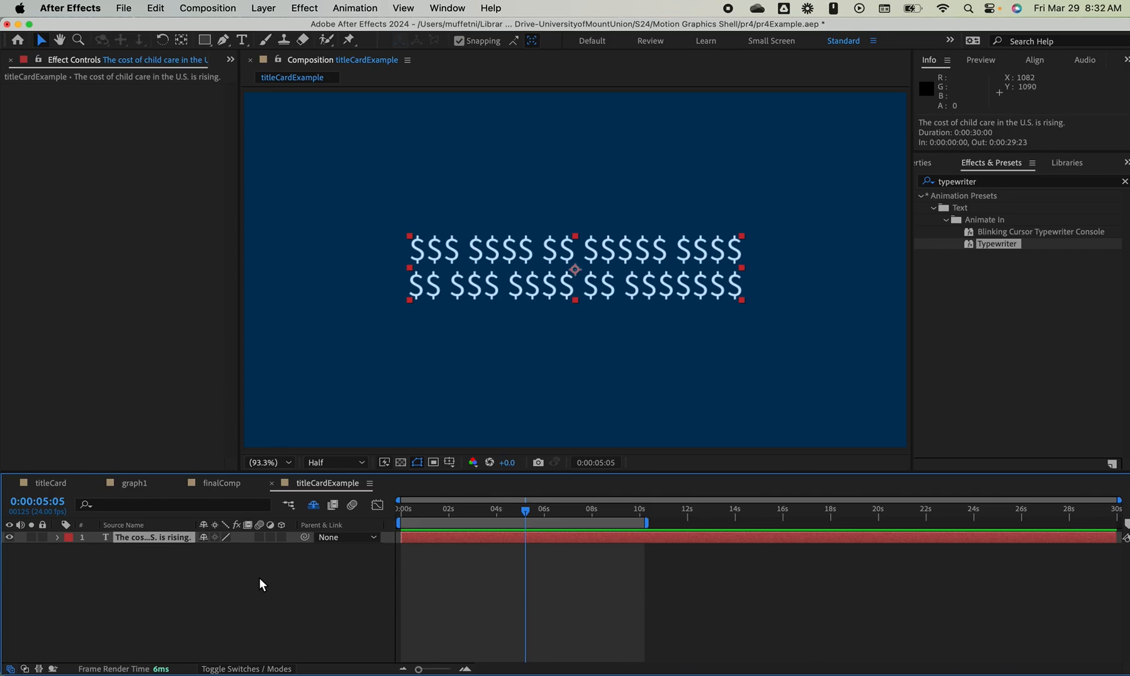
# Duplicate the title text layer, keeping the copy in the same place as the original
pyautogui.press('super+d')
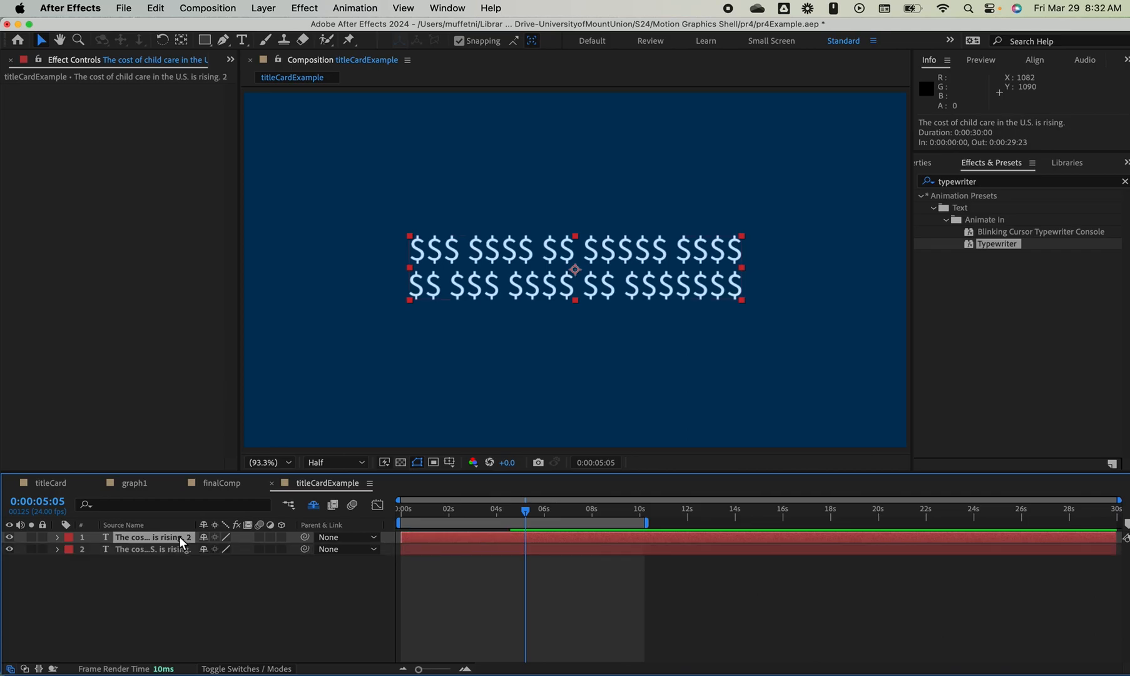
pyautogui.moveTo(560, 283); pyautogui.dragTo(504, 199)
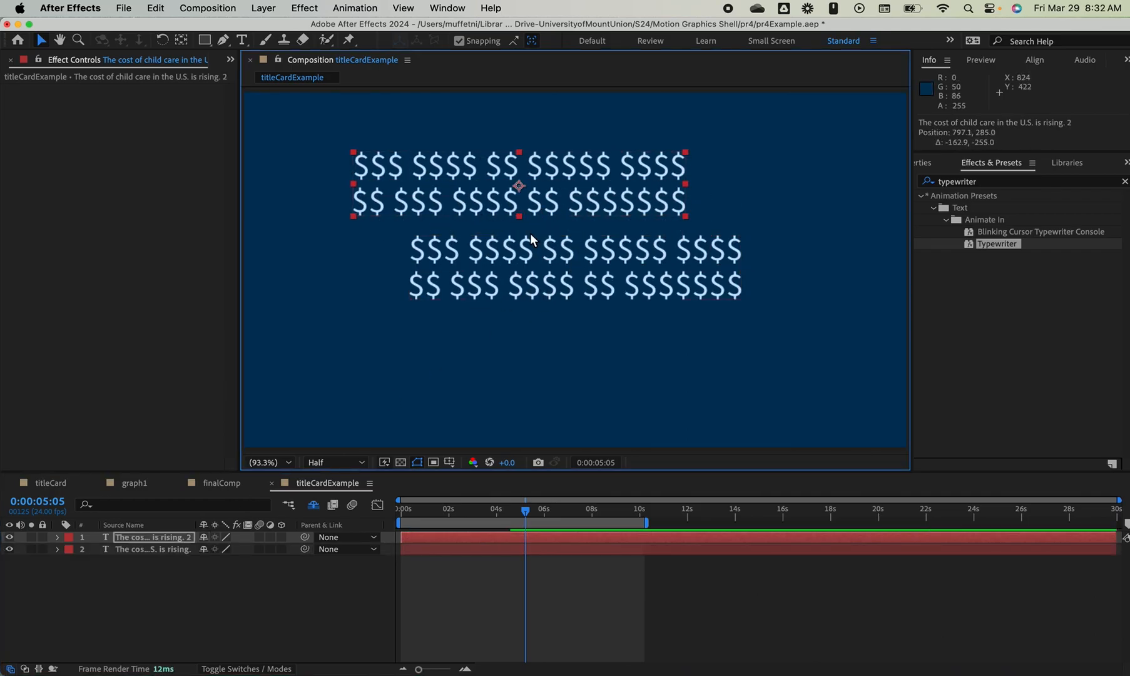
pyautogui.press('super+z')
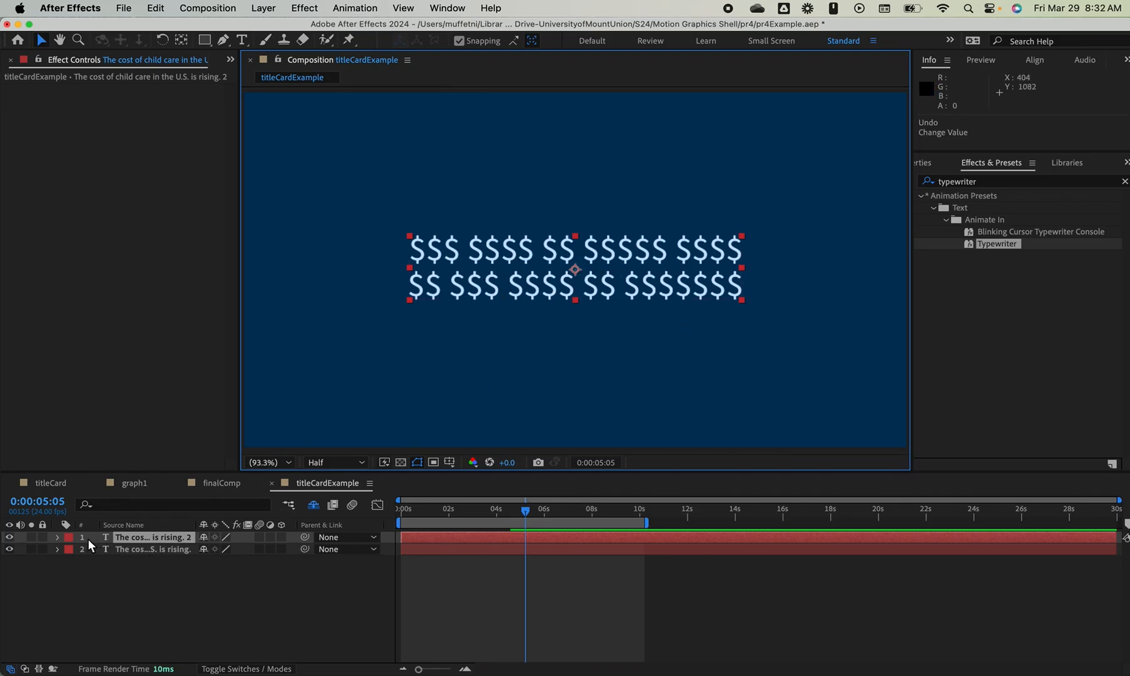
# Create shapes from the duplicate text layer and delete that hidden duplicate text layer
pyautogui.rightClick(152, 537)
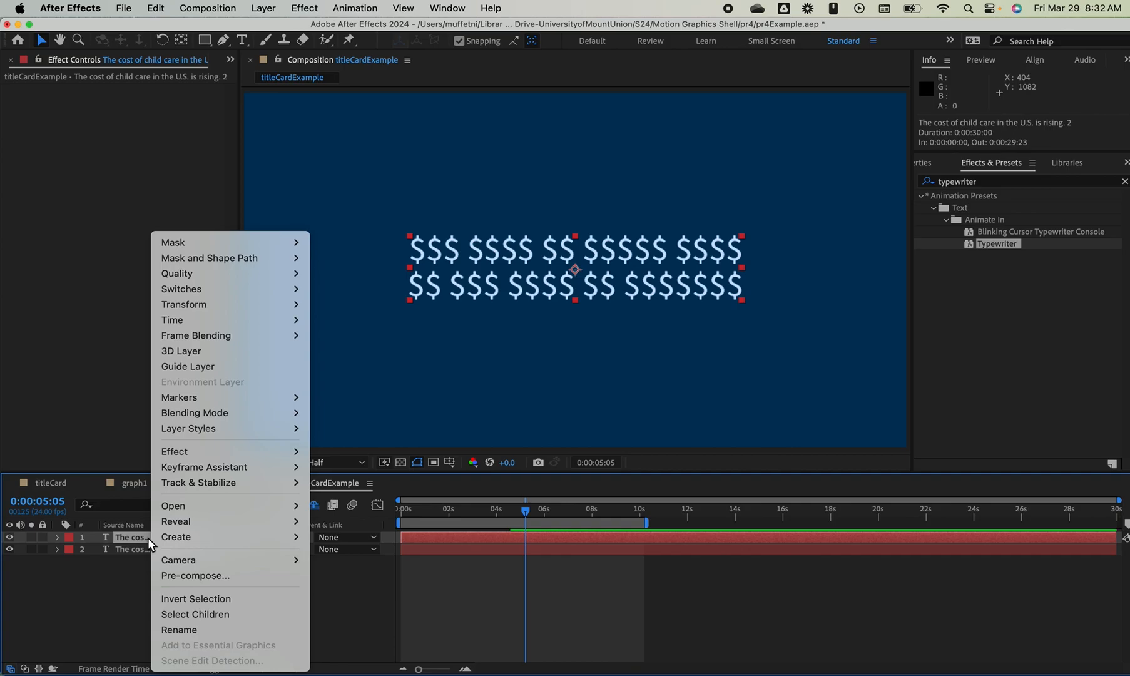
pyautogui.moveTo(175, 542)
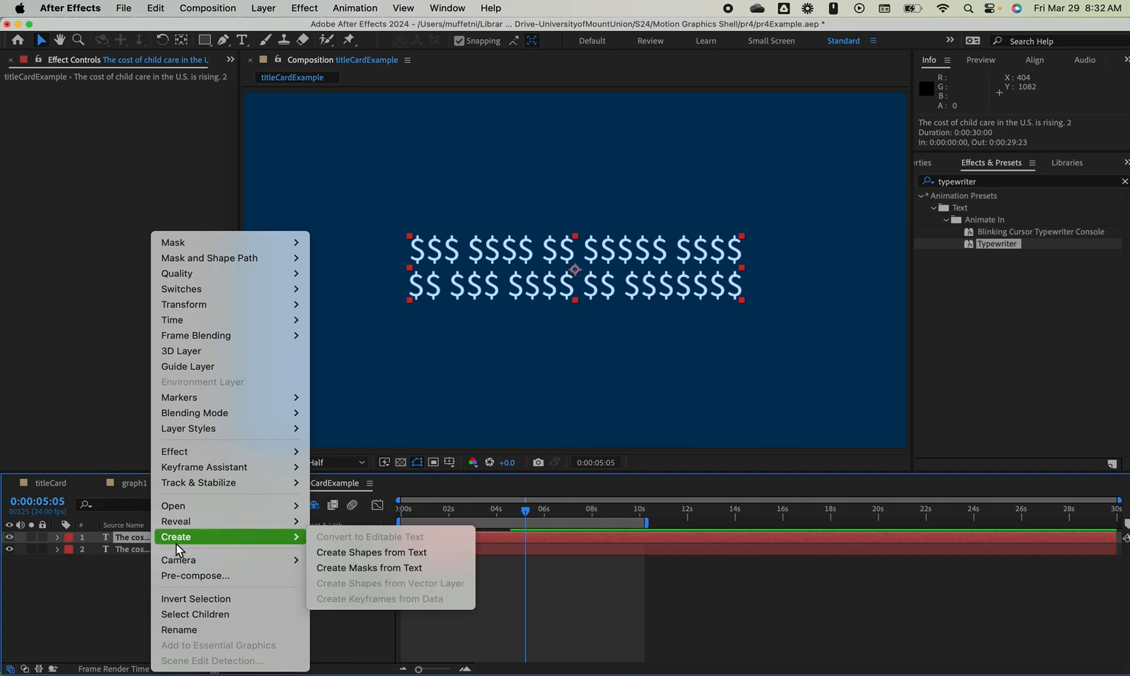
pyautogui.click(386, 552)
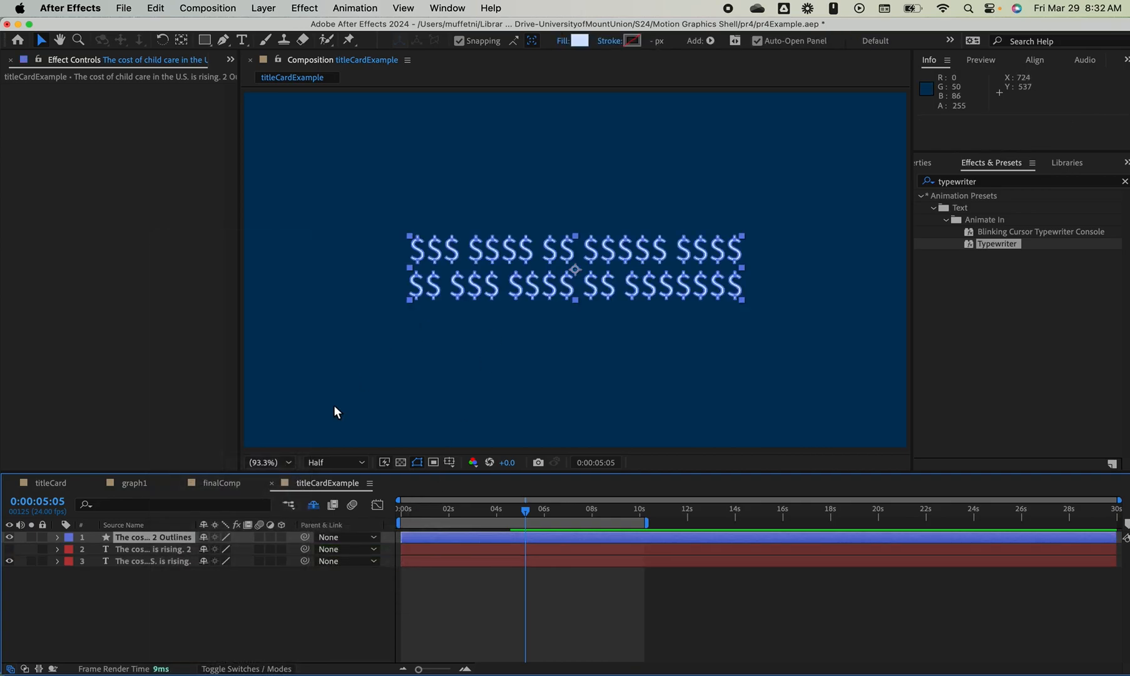
pyautogui.click(173, 550)
pyautogui.press('Delete')
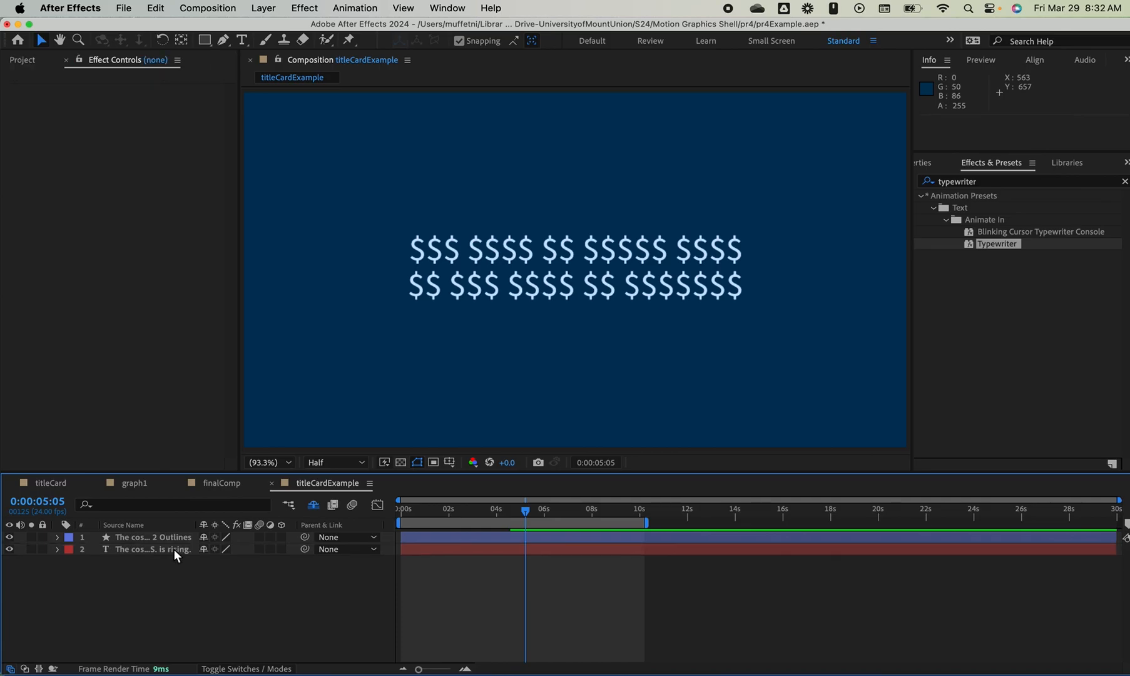
# Try moving the dollar-sign outlines layer above the original text, and undo both moves
pyautogui.click(170, 537)
pyautogui.moveTo(484, 269); pyautogui.dragTo(452, 178)
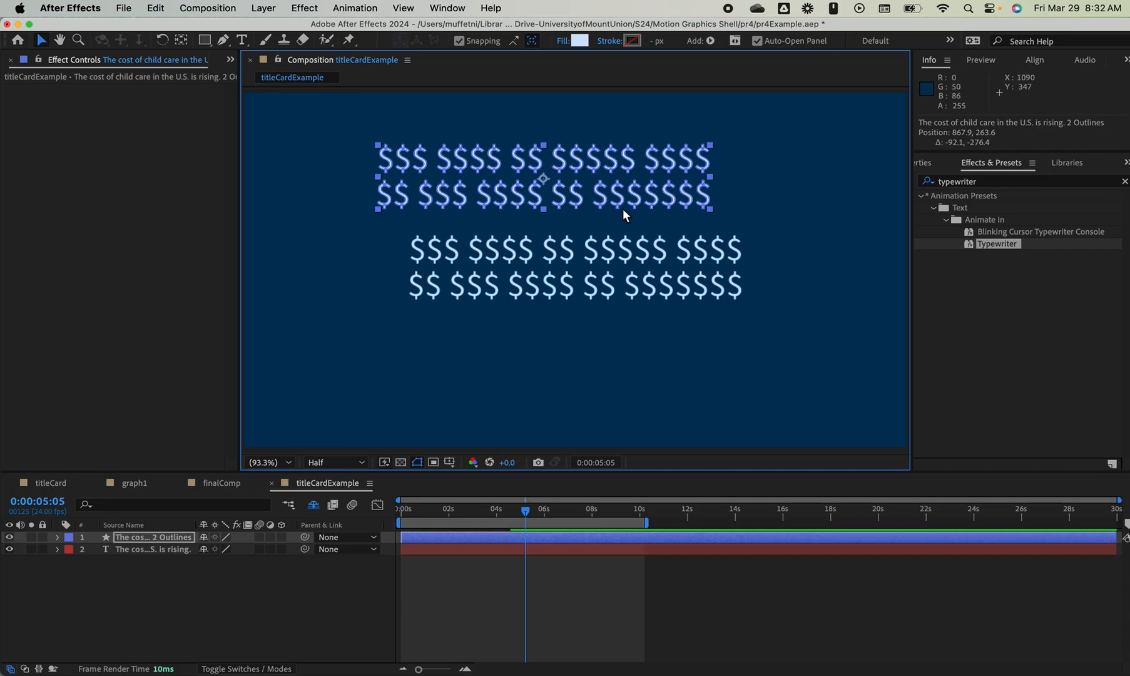
pyautogui.click(775, 159)
pyautogui.moveTo(674, 158); pyautogui.dragTo(720, 169)
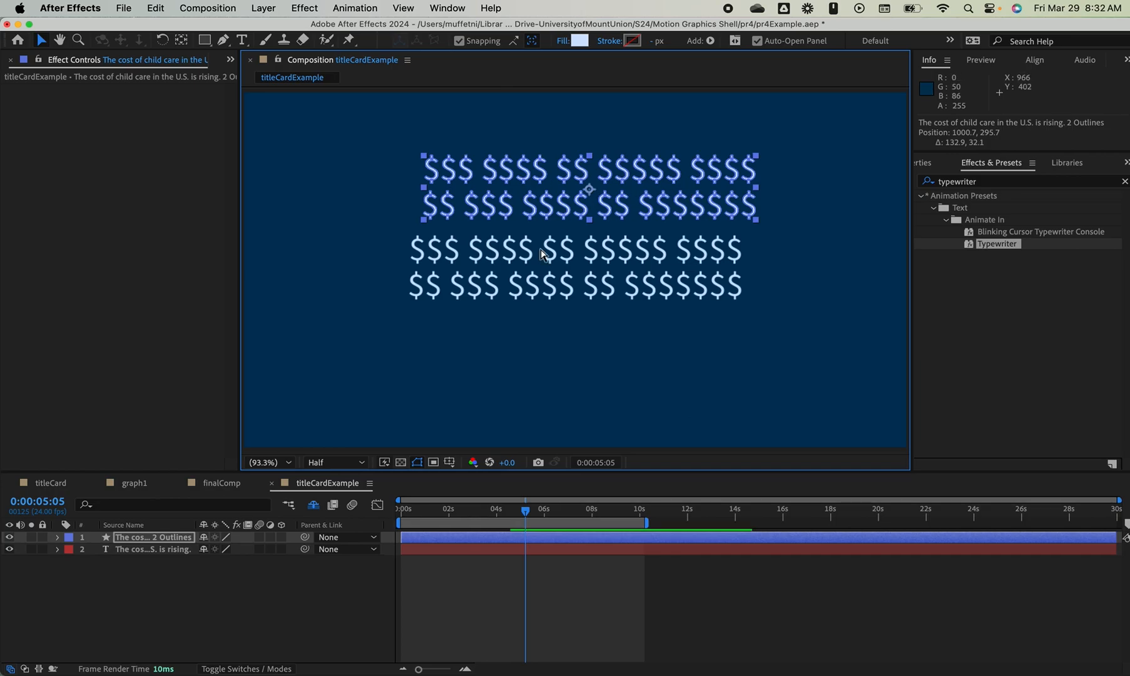
pyautogui.press('super+z')
pyautogui.press('super+z')
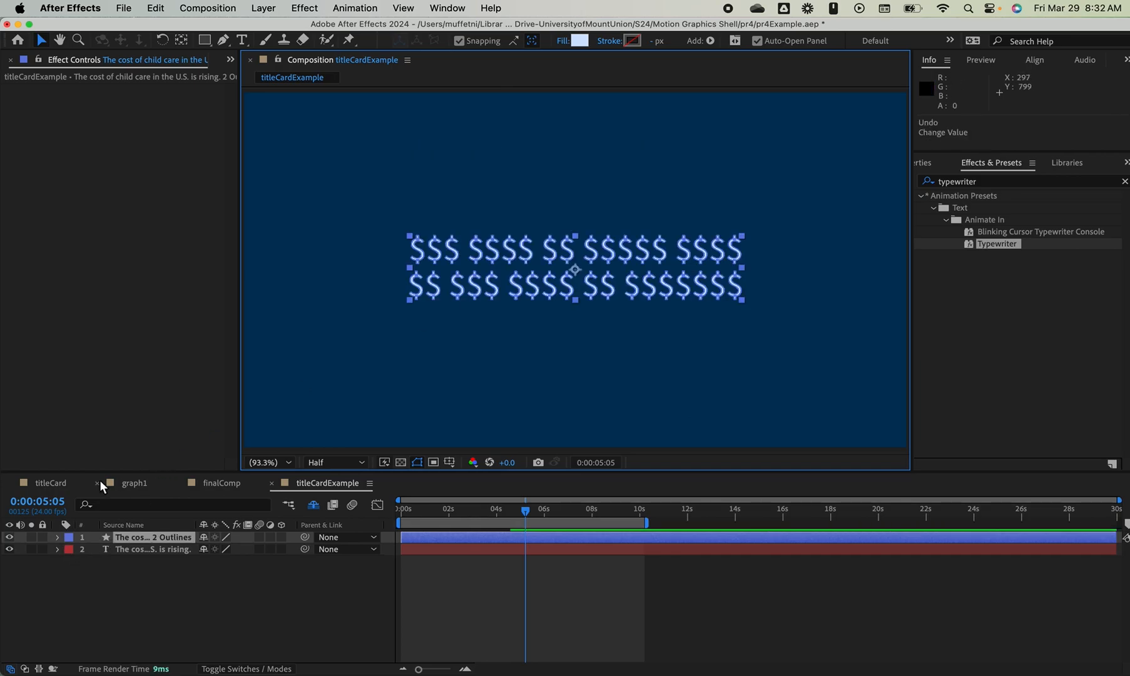
# Expand the outlines layer's Contents and select its first dollar-sign shape group
pyautogui.click(58, 536)
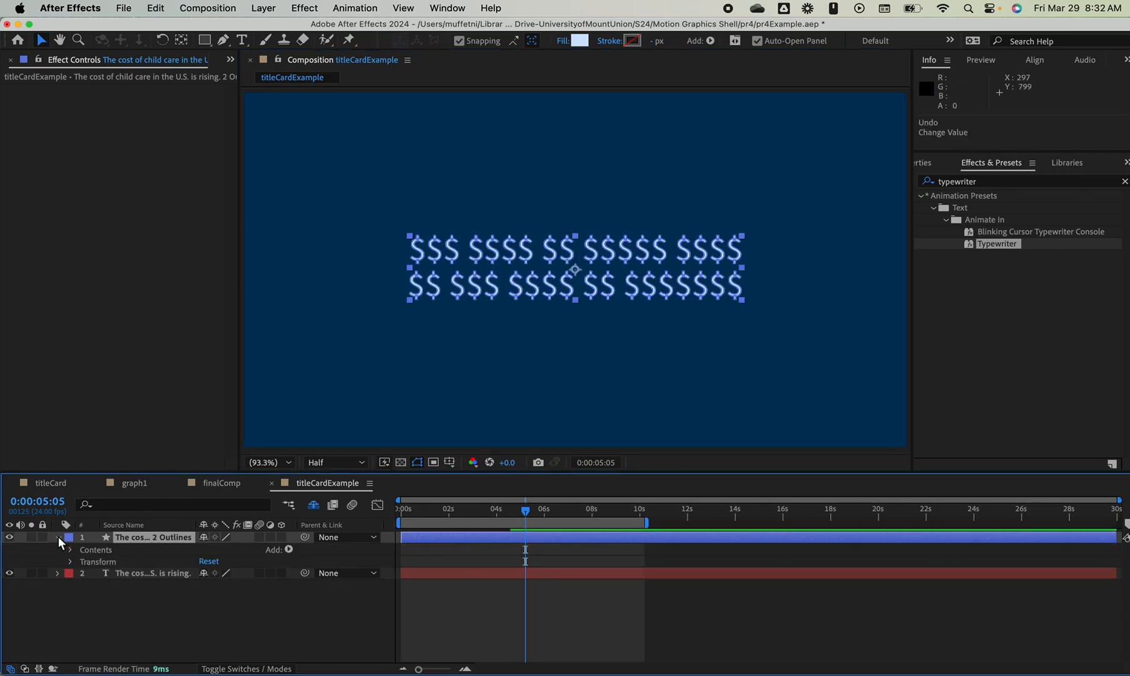
pyautogui.click(71, 549)
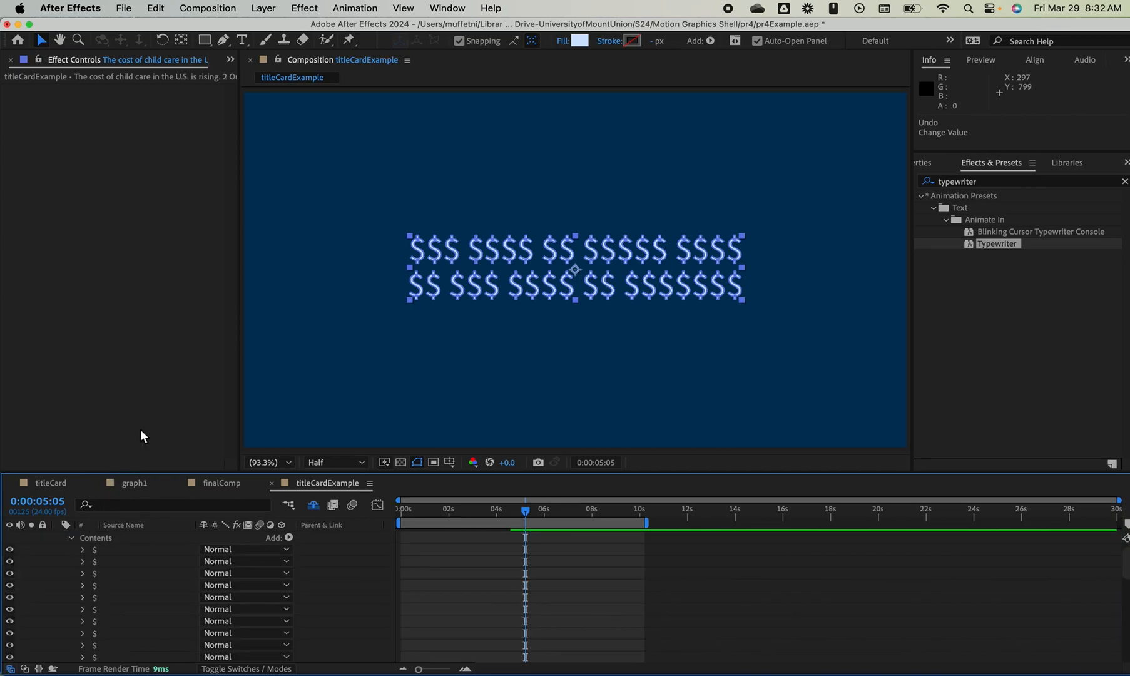
pyautogui.scroll(-1, 149, 572)
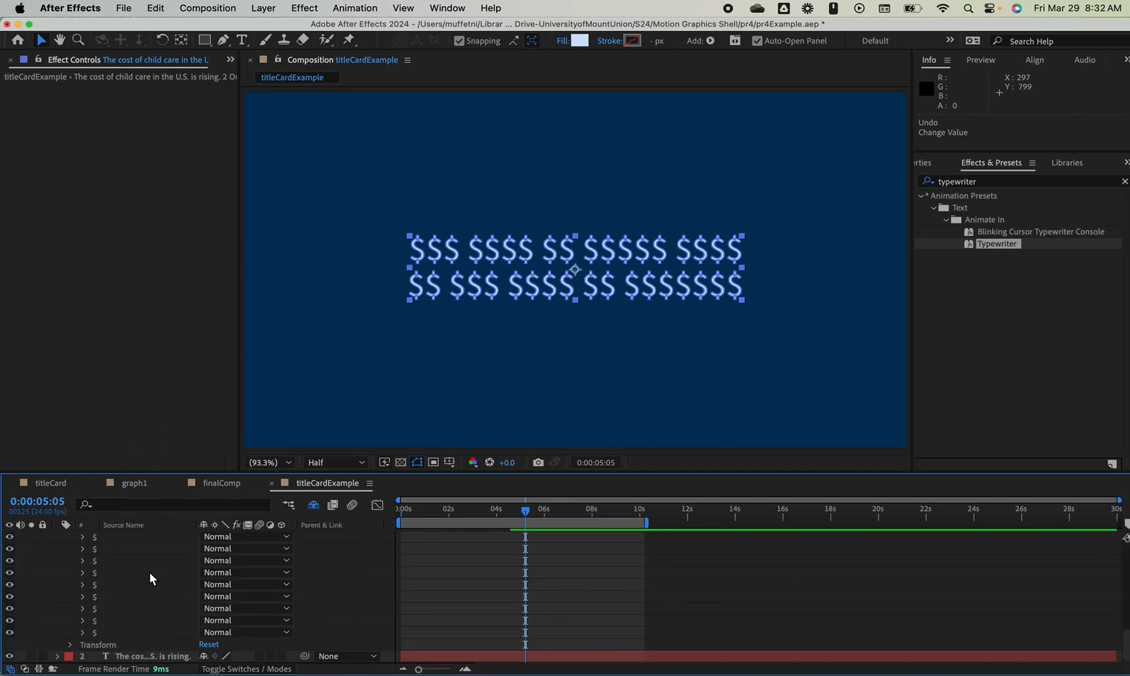
pyautogui.scroll(-2, 133, 585)
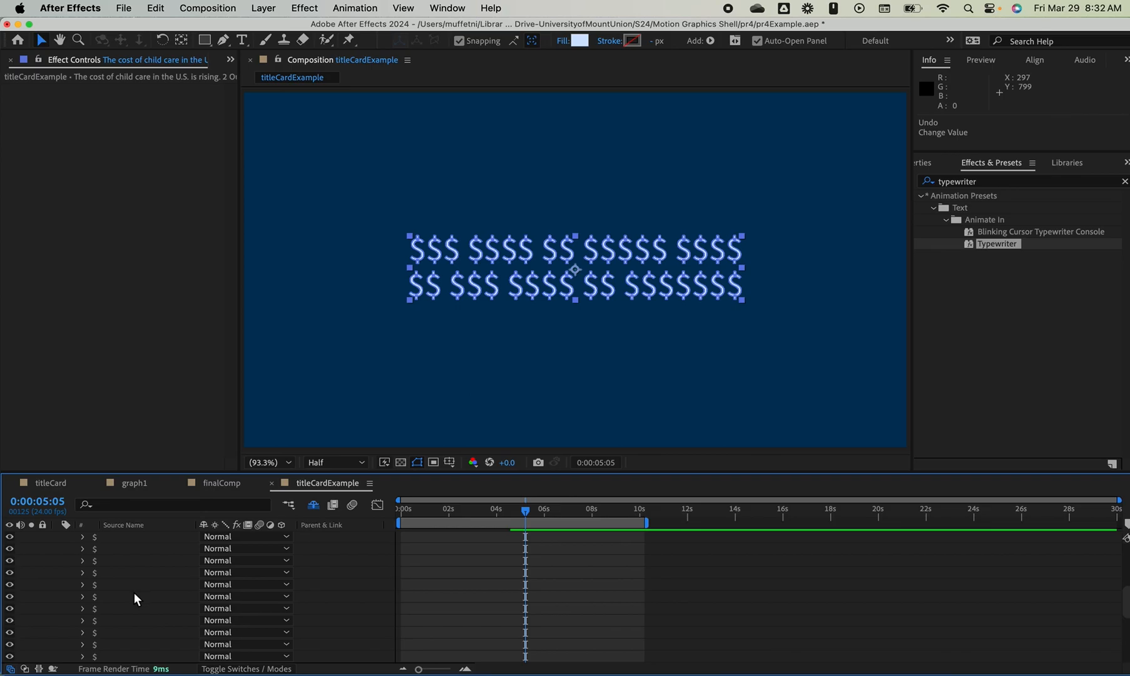
pyautogui.scroll(3, 98, 551)
pyautogui.click(91, 560)
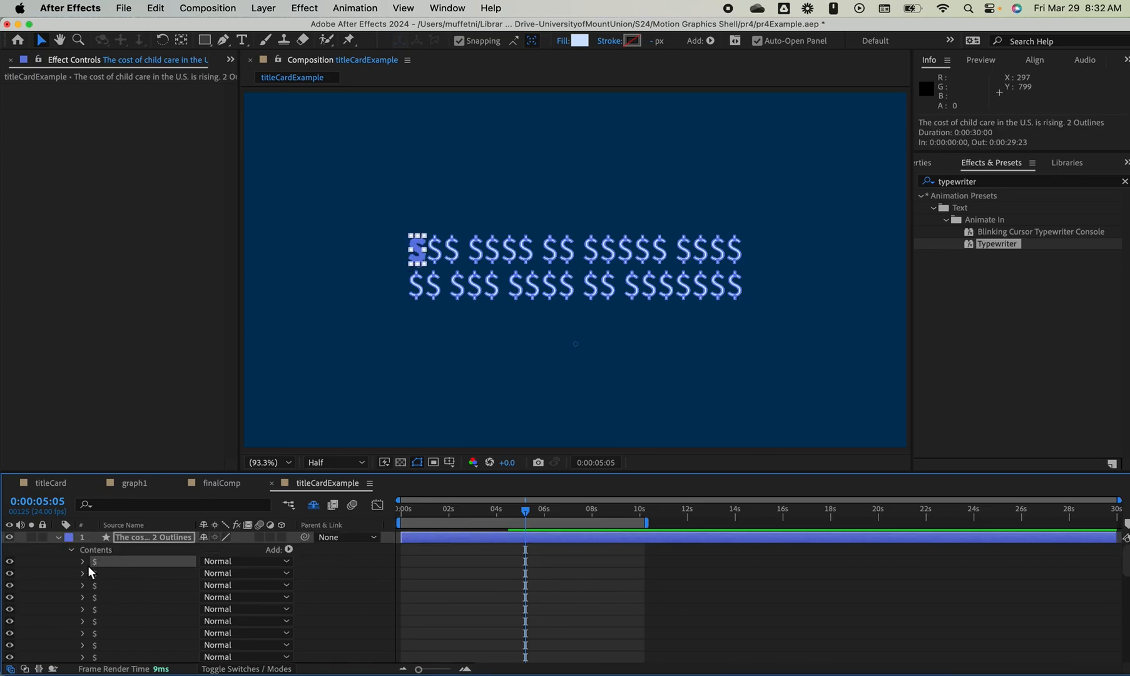
# Step through the individual dollar-sign groups of the outlines layer, collapse its Contents and select the whole layer
pyautogui.click(119, 574)
pyautogui.click(123, 586)
pyautogui.click(127, 598)
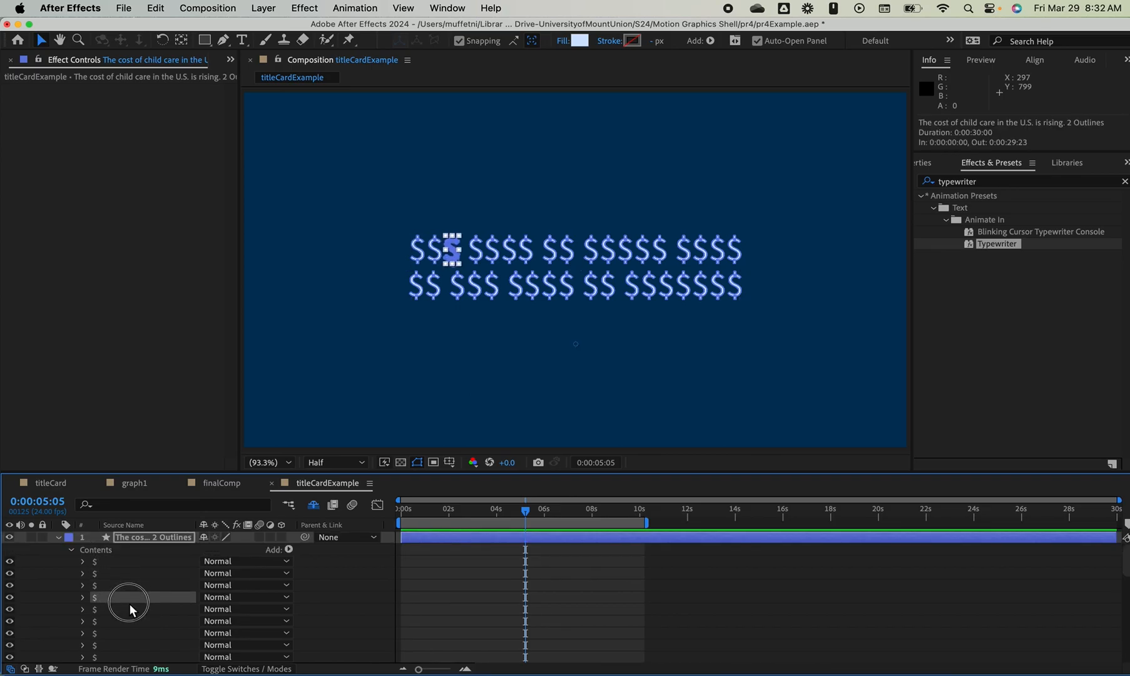
pyautogui.click(135, 609)
pyautogui.click(143, 620)
pyautogui.click(151, 631)
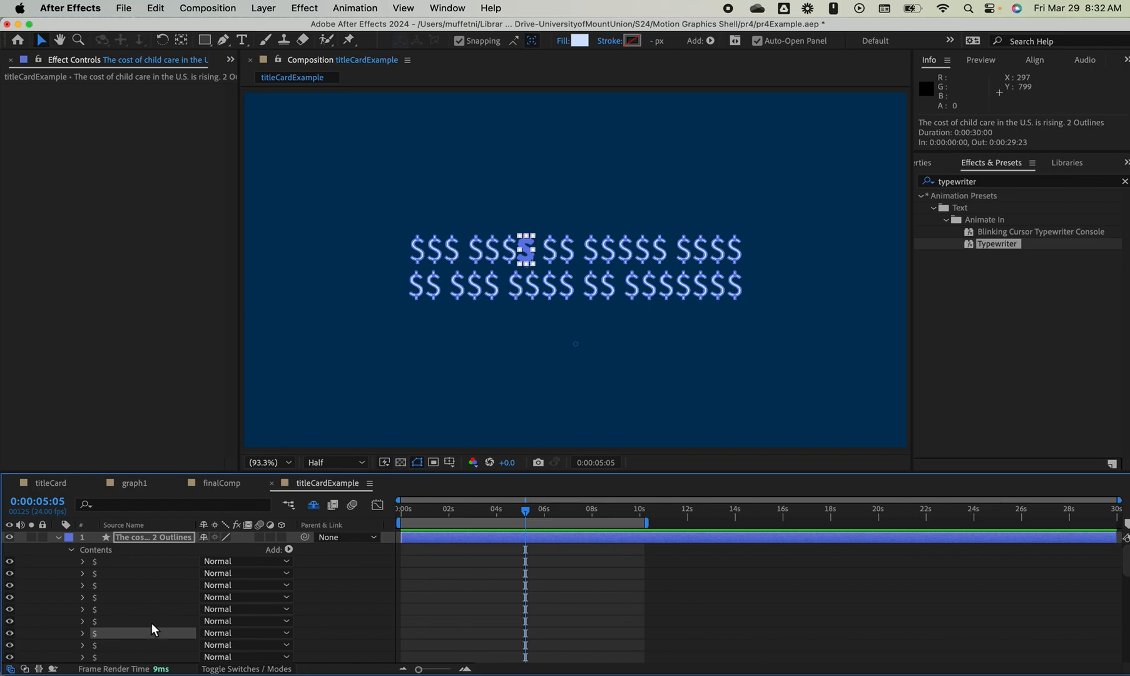
pyautogui.click(72, 549)
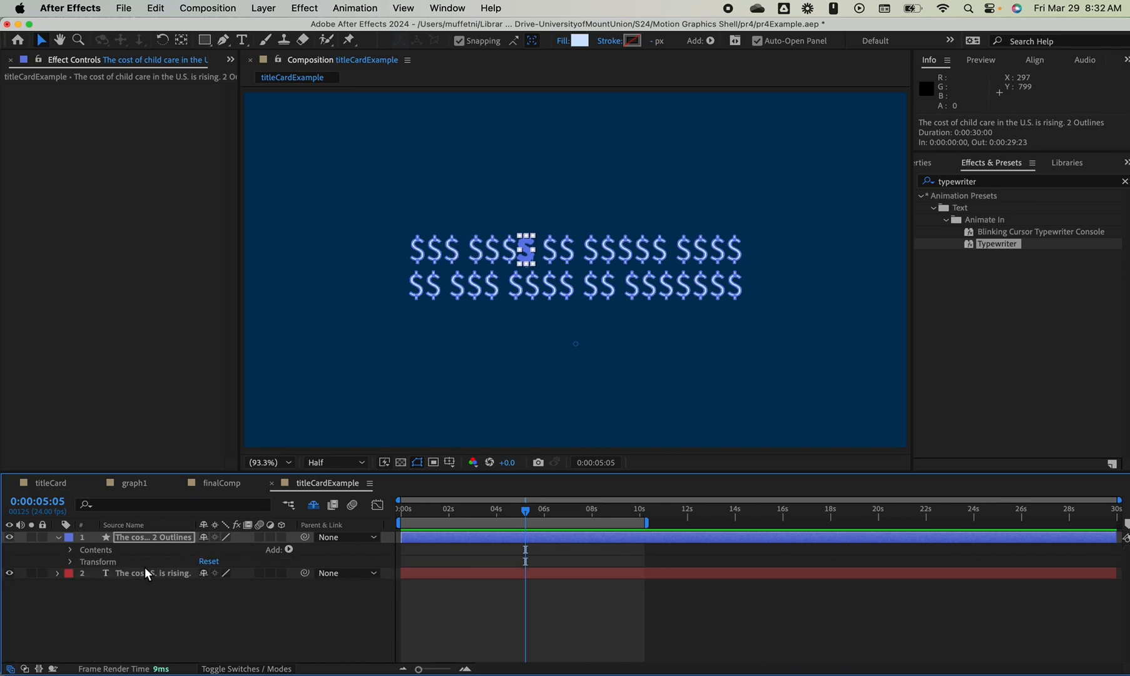
pyautogui.click(495, 354)
pyautogui.click(575, 288)
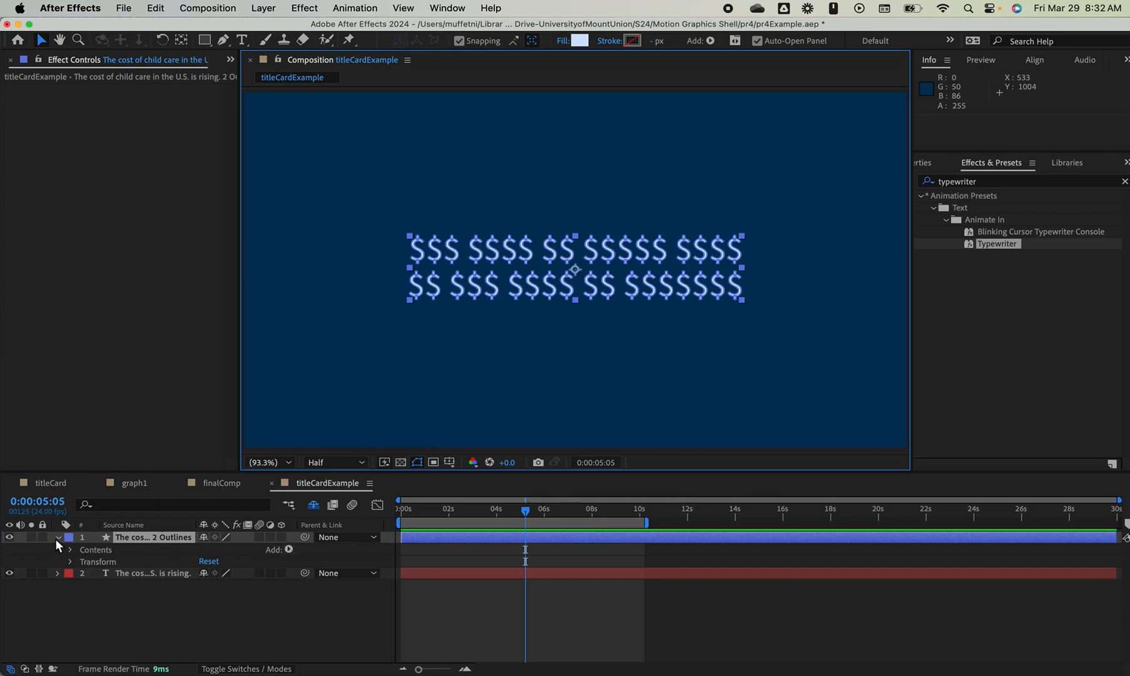
# Mark the original title text layer as shy, and toggle the hiding of shy layers off and on again
pyautogui.click(216, 592)
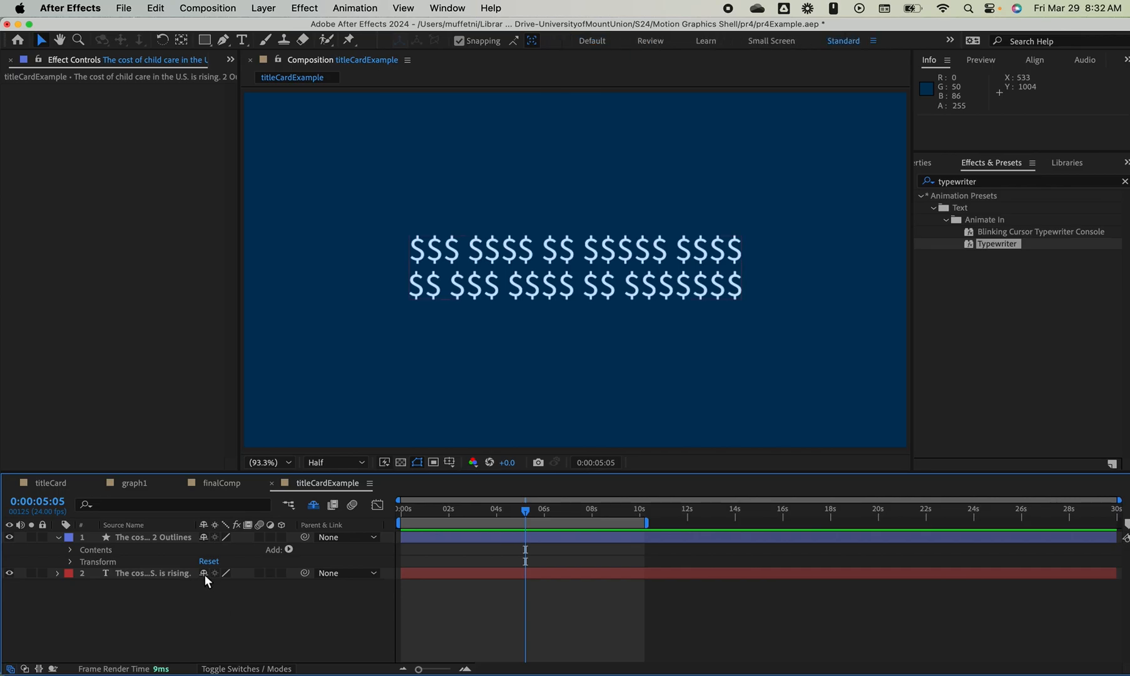
pyautogui.click(204, 573)
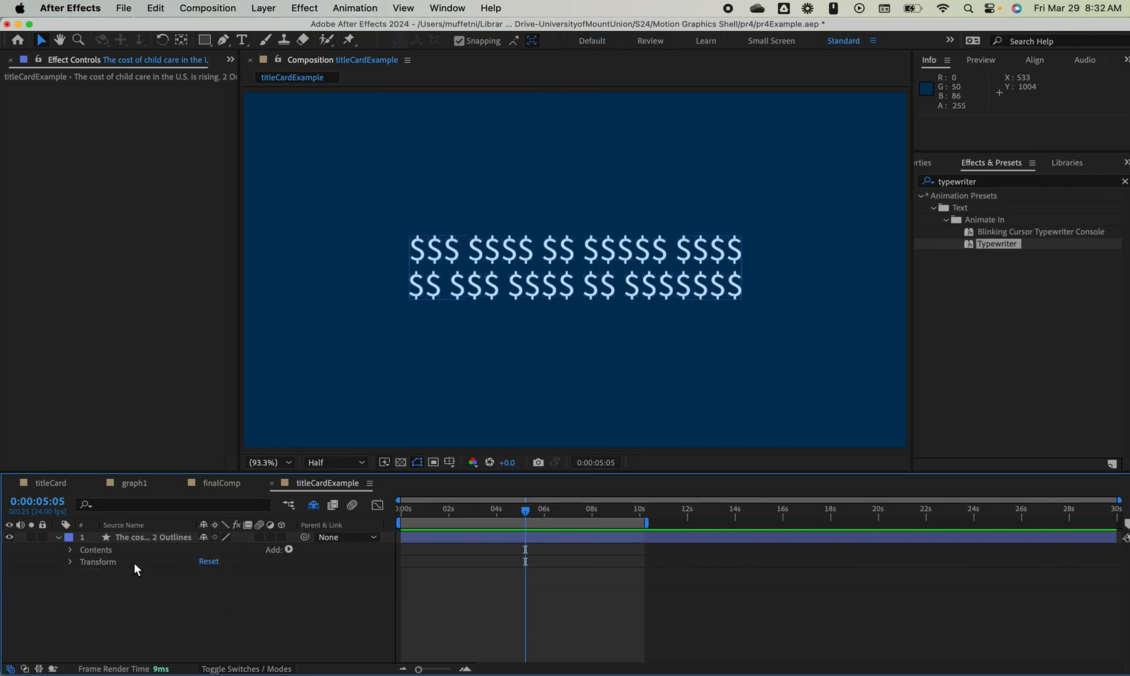
pyautogui.click(313, 505)
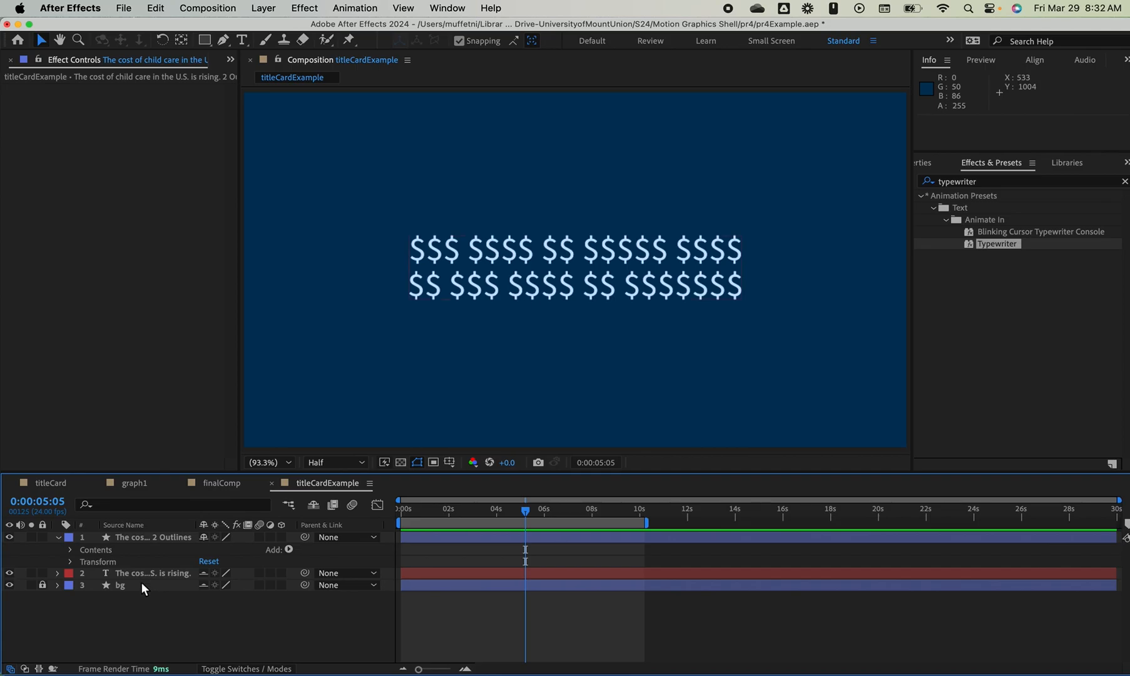
pyautogui.click(313, 505)
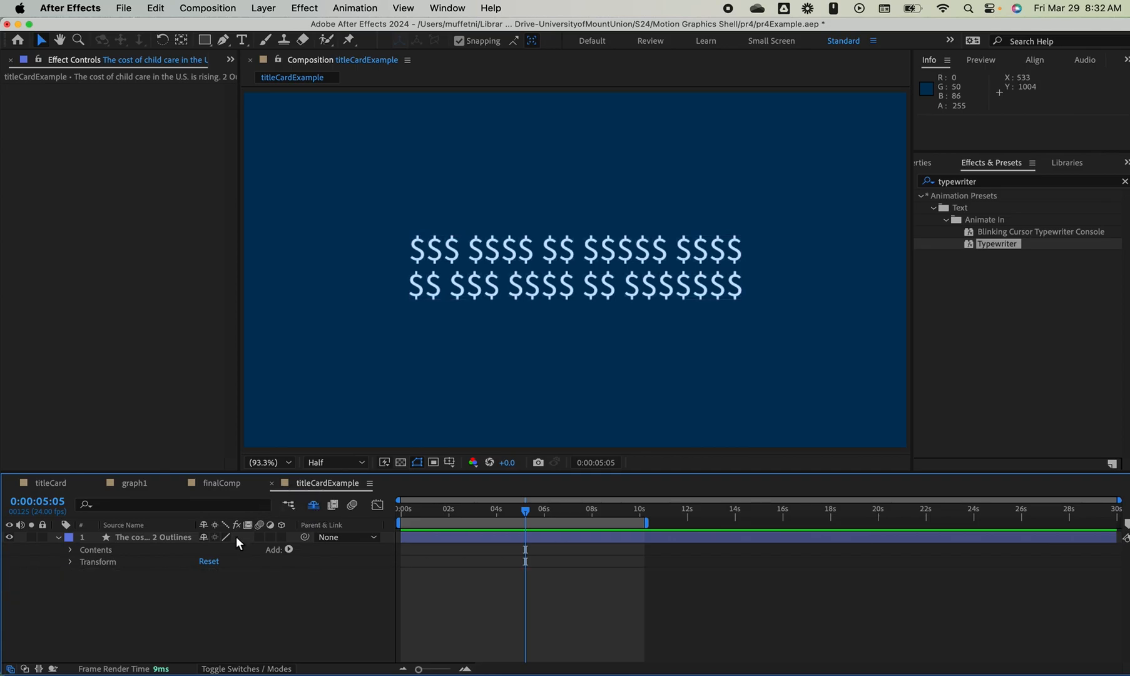
# Trim the start of the outlines layer to 0:00:05:11 and move the playhead to 0:00:06:22
pyautogui.moveTo(529, 507)
pyautogui.mouseDown()
pyautogui.moveTo(402, 510)
pyautogui.moveTo(554, 511)
pyautogui.moveTo(402, 510)
pyautogui.moveTo(531, 512)
pyautogui.mouseUp()
pyautogui.click(564, 539)
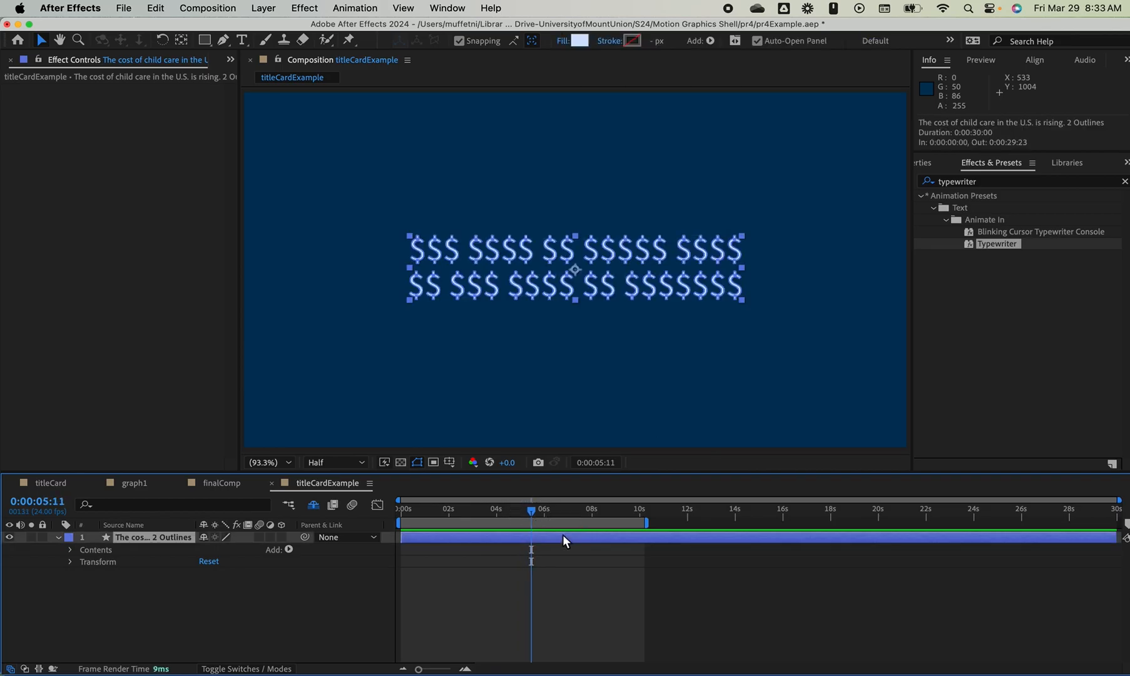
pyautogui.moveTo(399, 538); pyautogui.dragTo(566, 520)
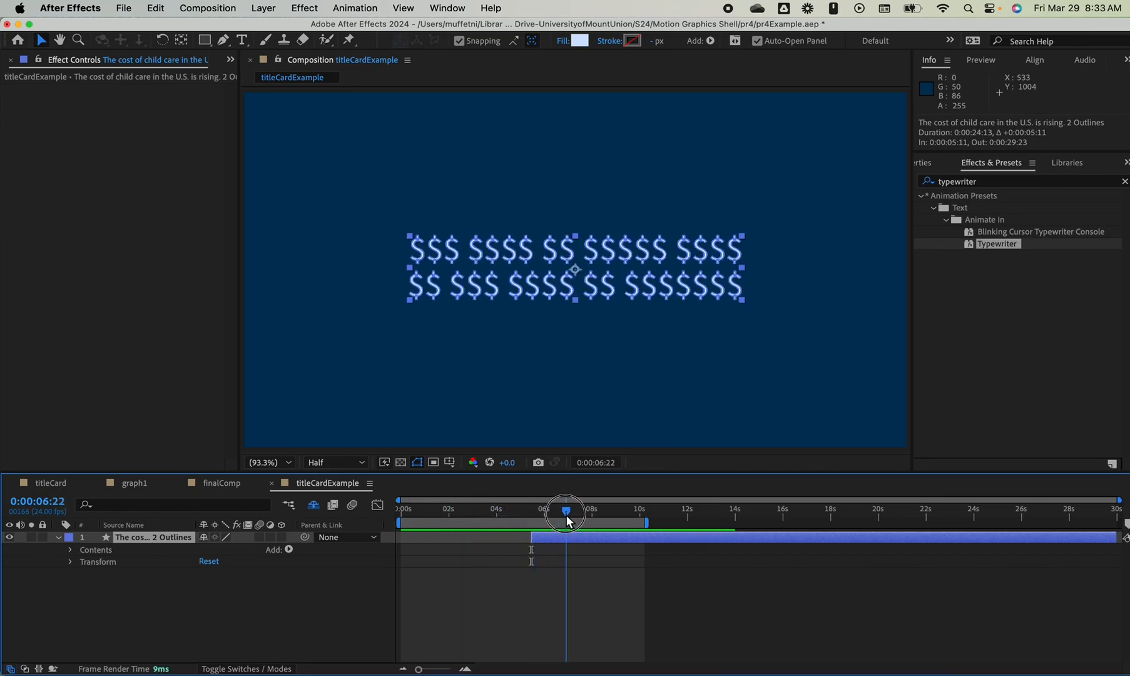
# Add a Repeater to the outlines layer and expand its Transform properties
pyautogui.click(290, 550)
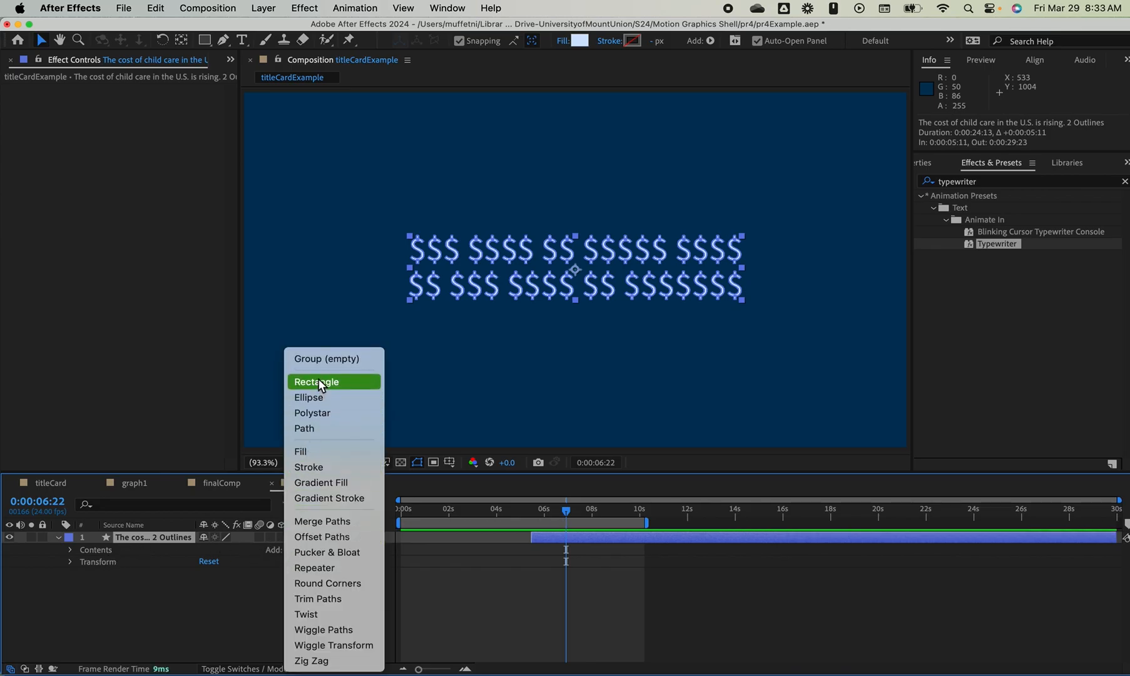
pyautogui.click(352, 567)
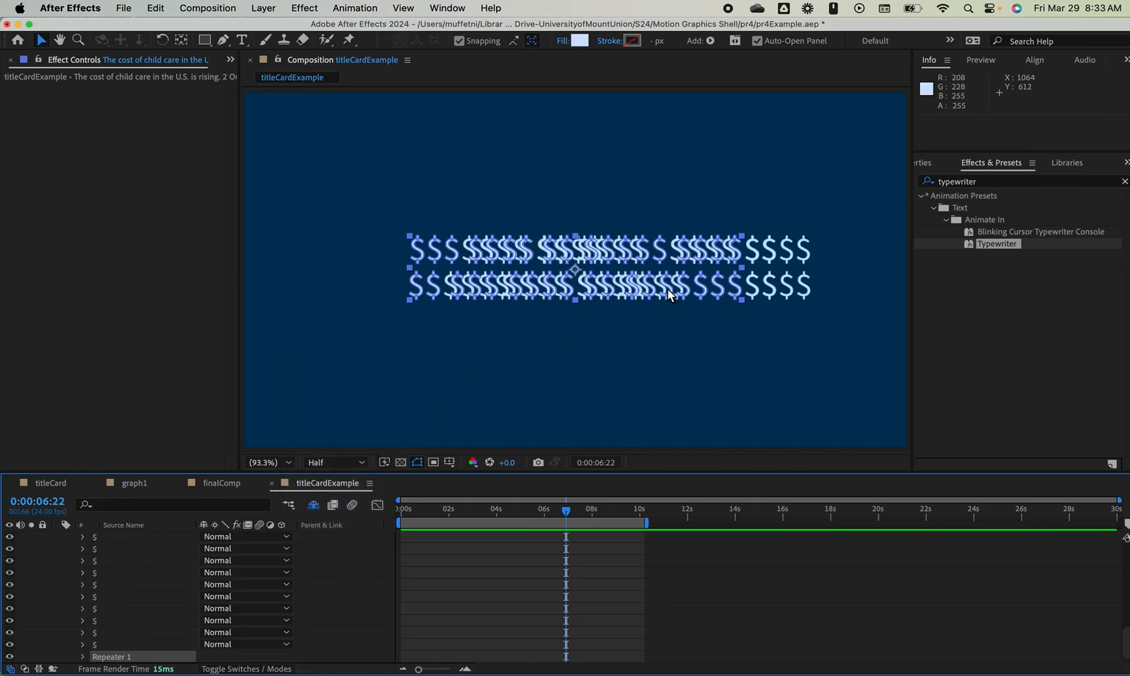
pyautogui.click(81, 657)
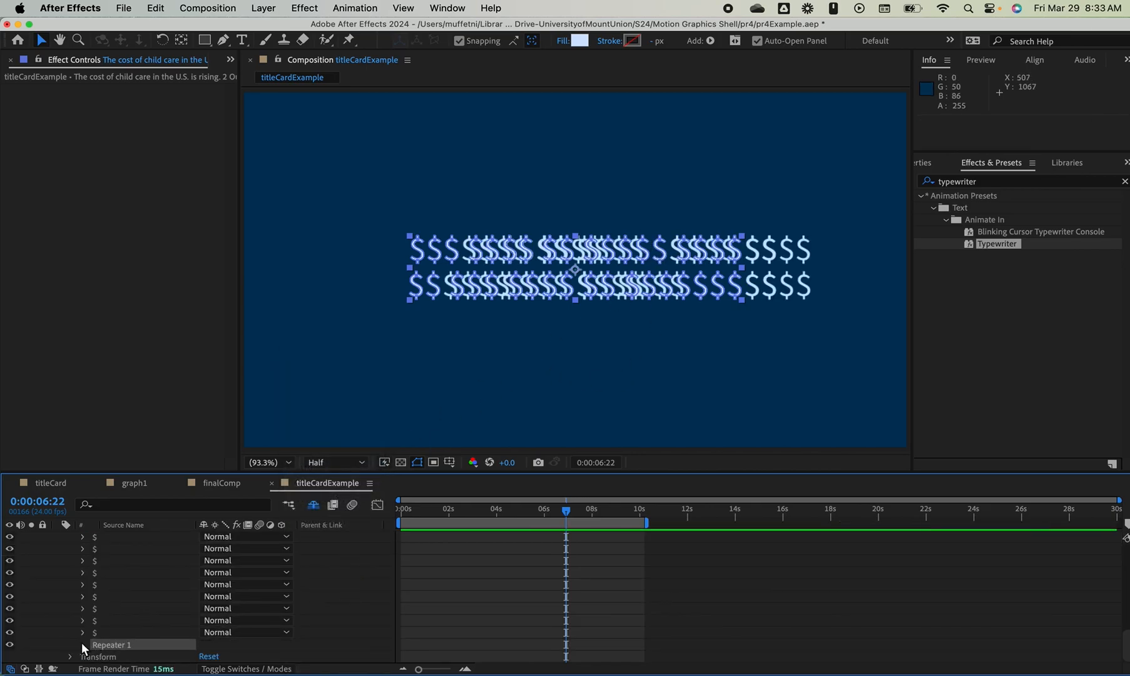
pyautogui.scroll(-1, 158, 569)
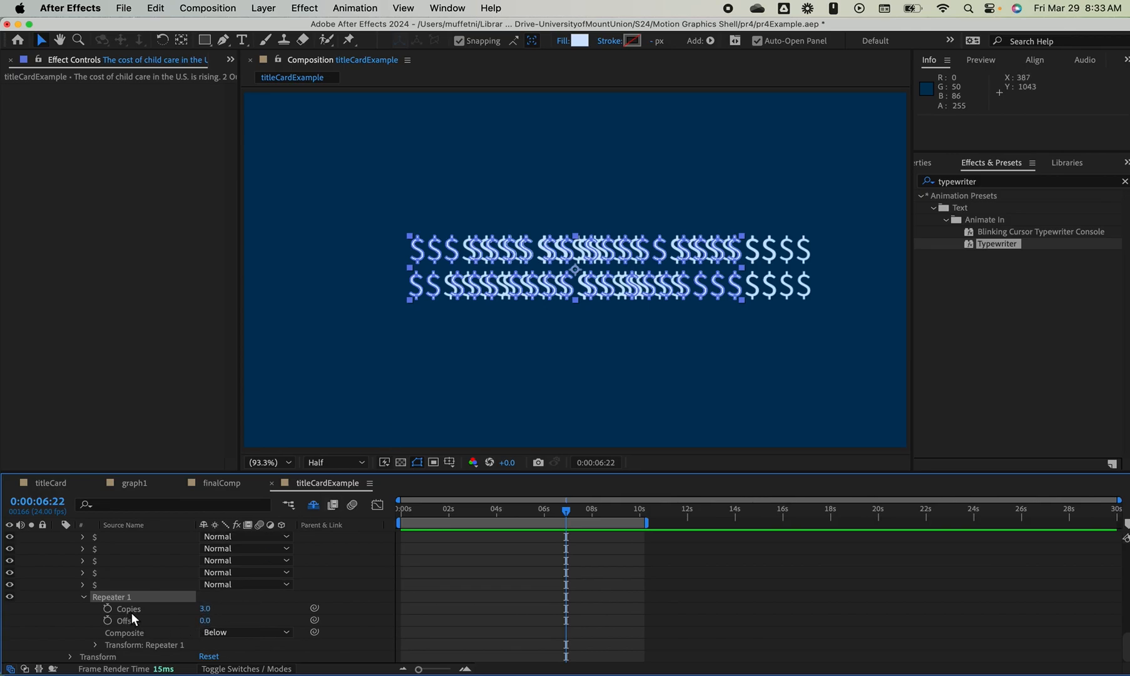
pyautogui.click(95, 644)
pyautogui.scroll(-3, 81, 620)
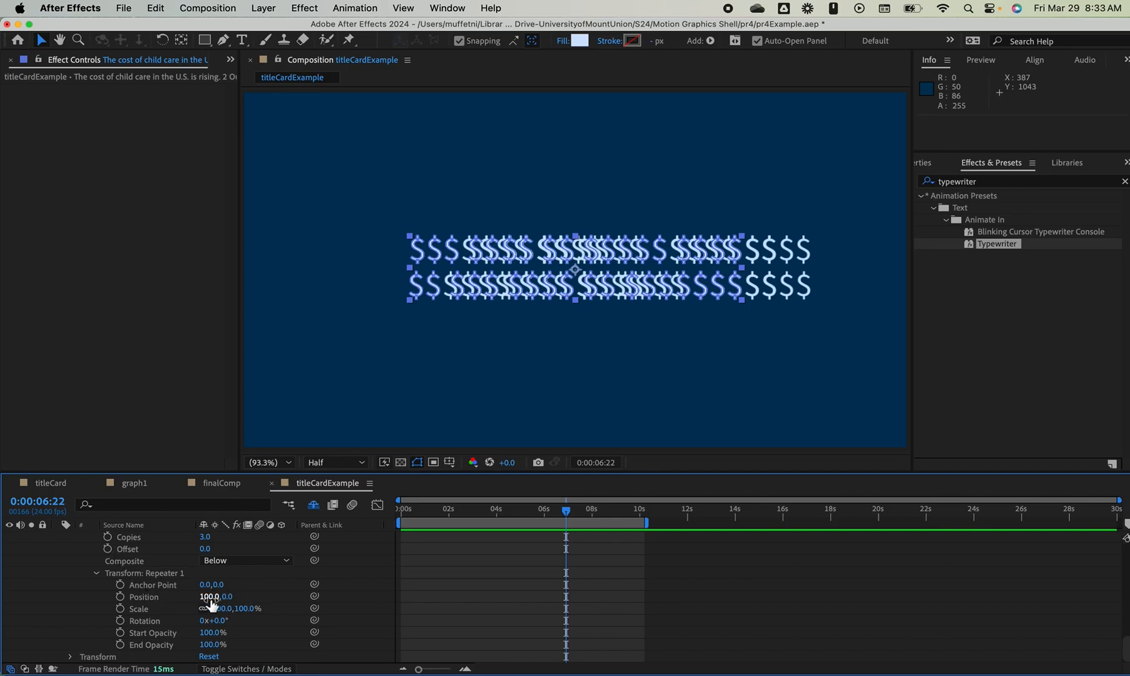
# Set the repeater's transform position to 211, 214 so the copies step diagonally downward
pyautogui.moveTo(209, 604); pyautogui.dragTo(388, 590)
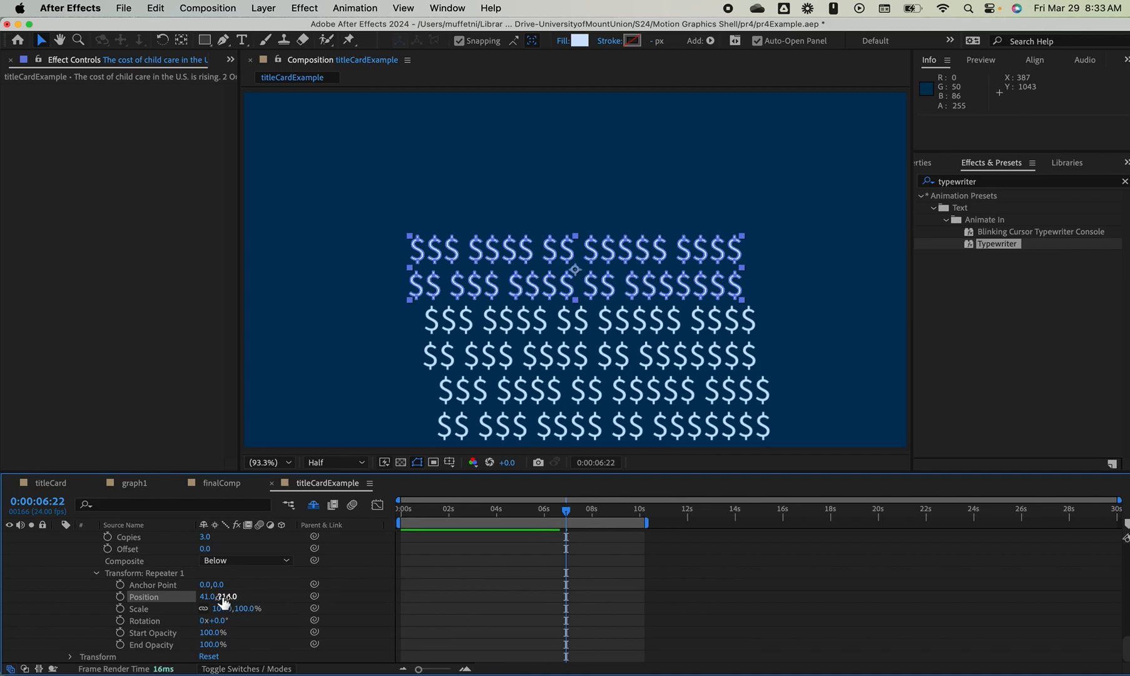
pyautogui.moveTo(213, 599); pyautogui.dragTo(362, 610)
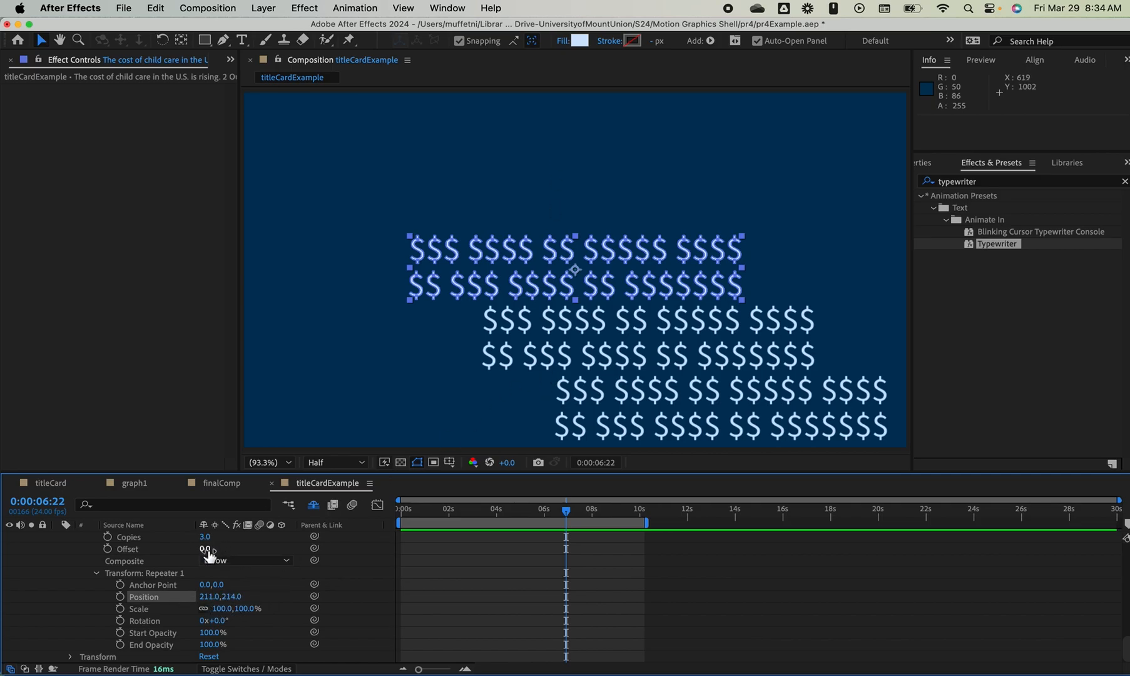
# Set the repeater's offset to -2 and its number of copies to 5
pyautogui.click(175, 549)
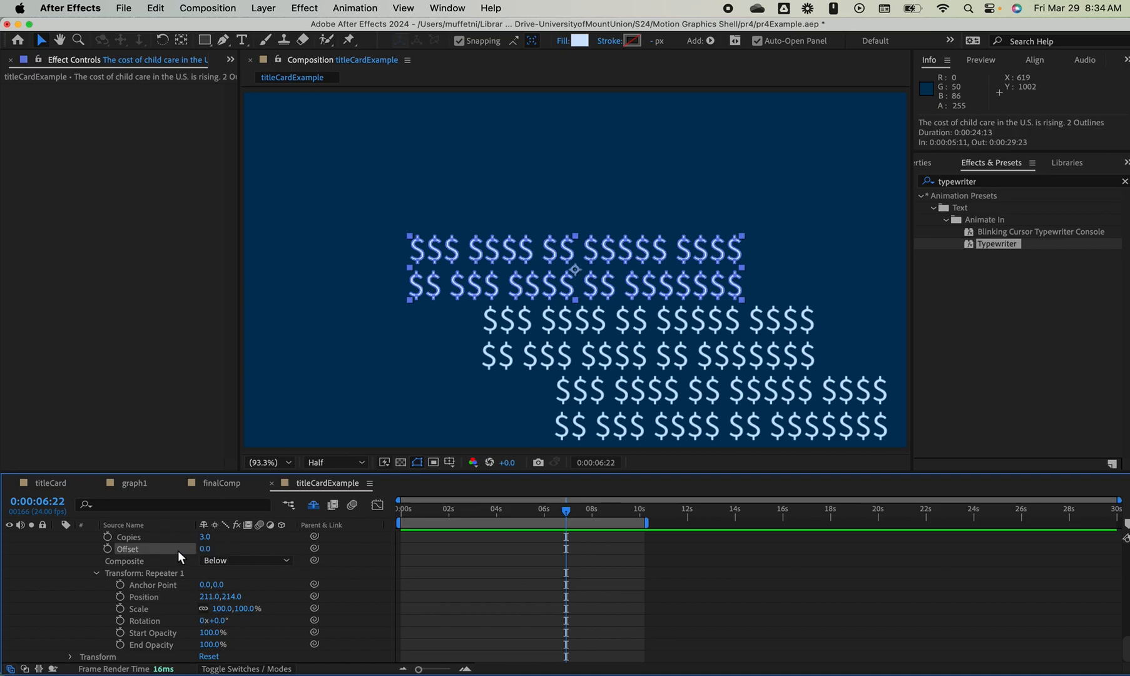
pyautogui.moveTo(206, 554); pyautogui.dragTo(205, 554)
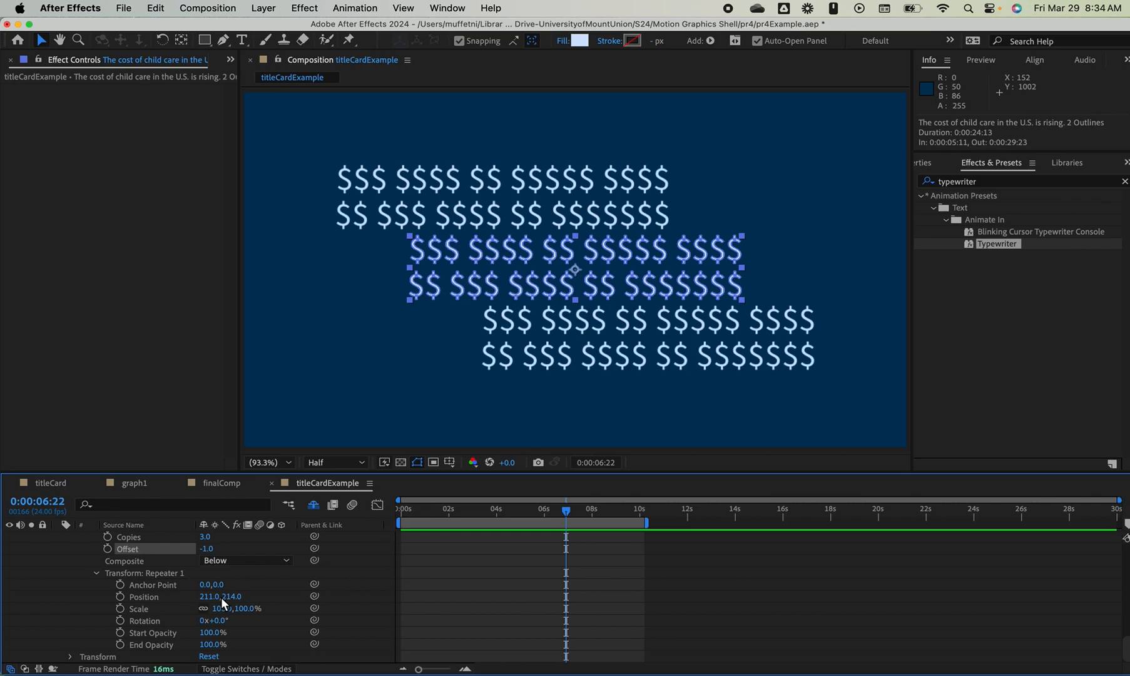
pyautogui.moveTo(210, 549); pyautogui.dragTo(209, 550)
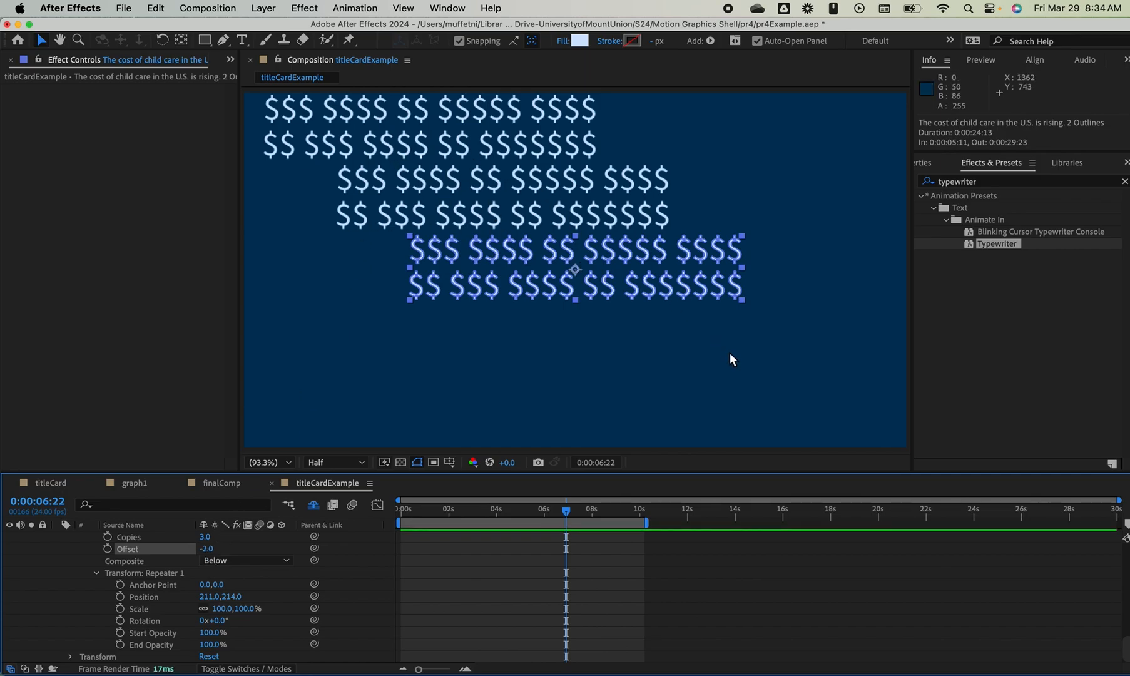
pyautogui.moveTo(206, 542); pyautogui.dragTo(207, 543)
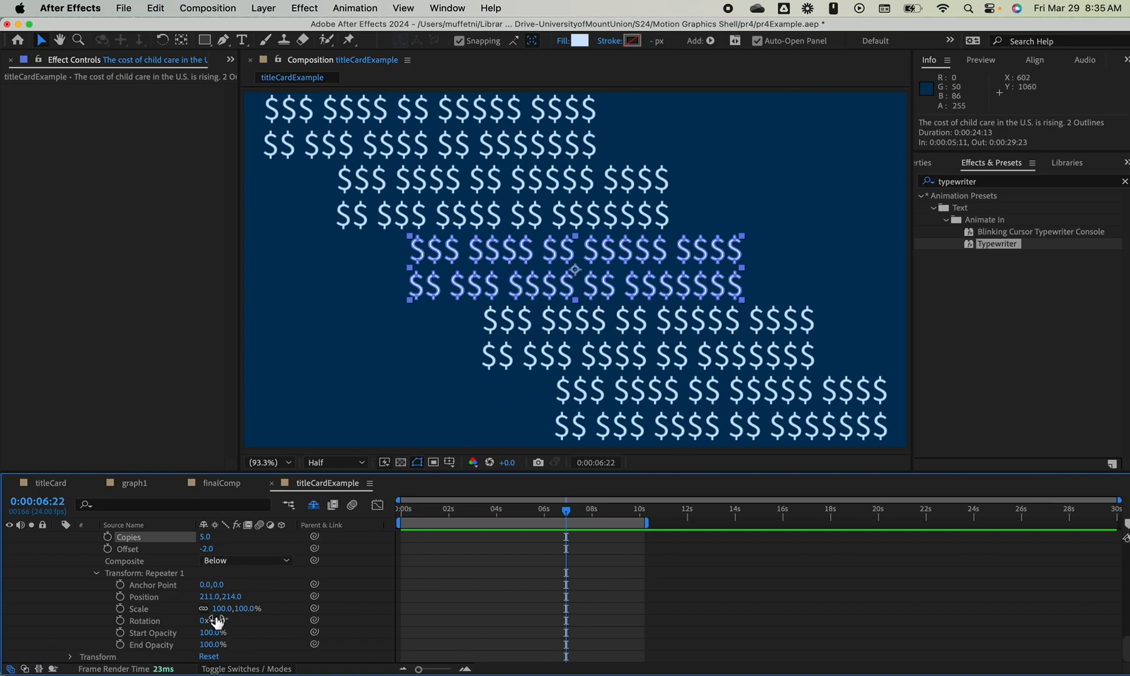
# Set the repeater's offset to 0 and its transform position to 0, 223 so the copies stack vertically
pyautogui.click(205, 537)
pyautogui.press('Tab')
pyautogui.write('0')
pyautogui.press('Return')
pyautogui.click(210, 596)
pyautogui.write('0')
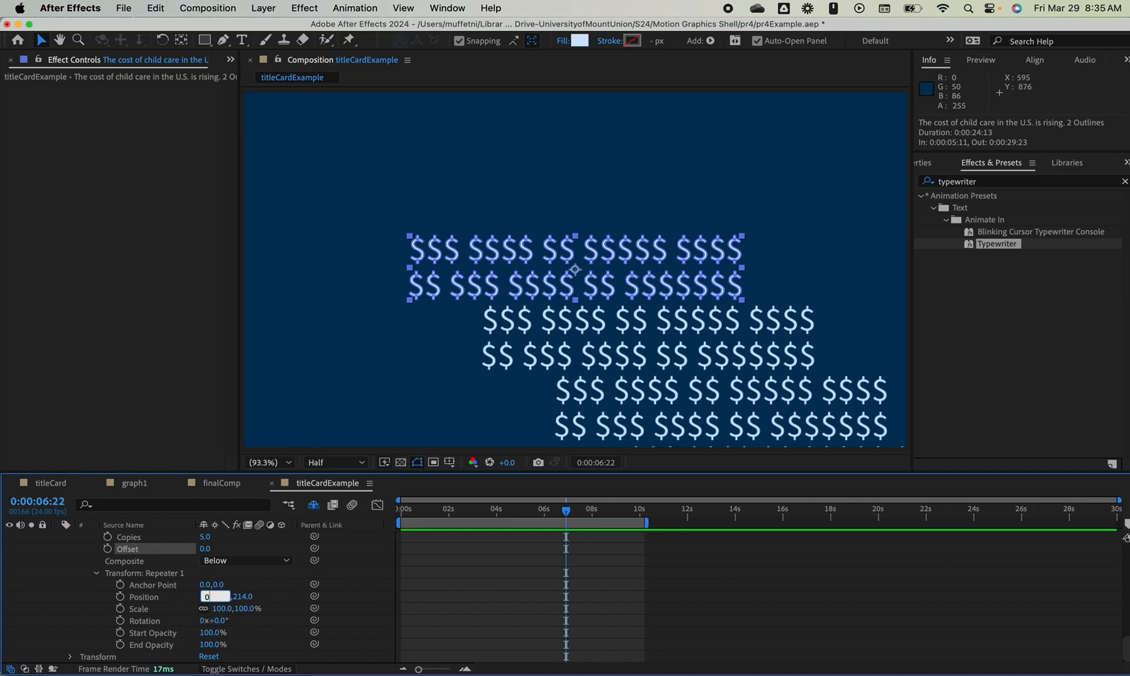
pyautogui.press('Return')
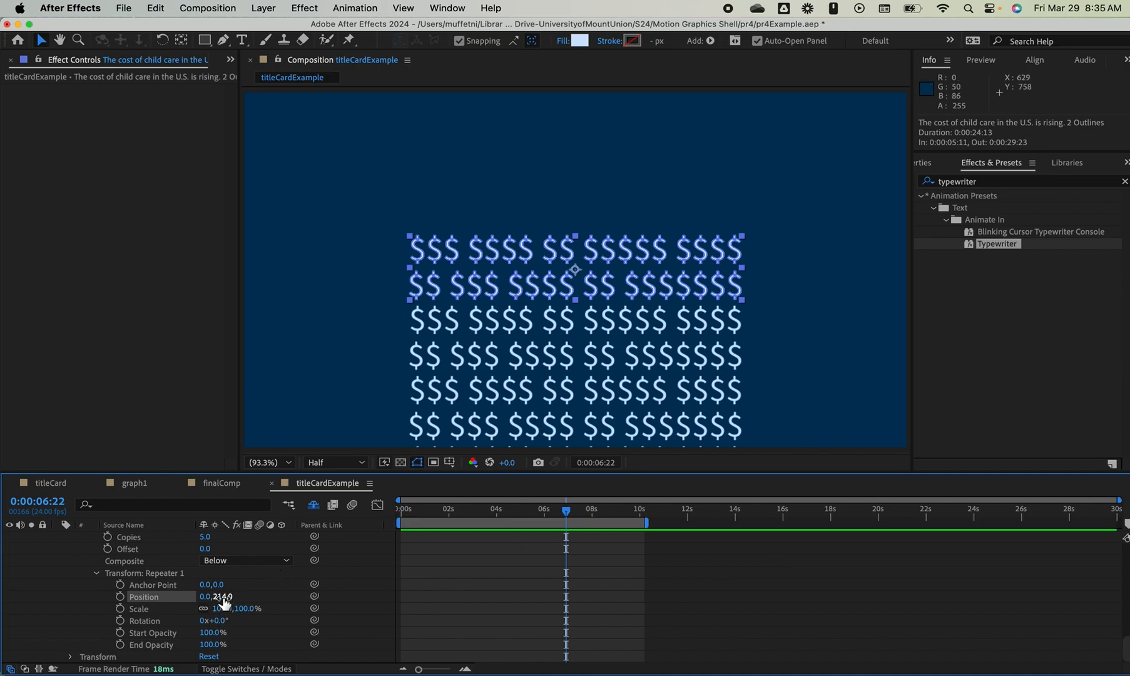
pyautogui.moveTo(227, 606)
pyautogui.mouseDown()
pyautogui.moveTo(81, 605)
pyautogui.moveTo(229, 603)
pyautogui.mouseUp()
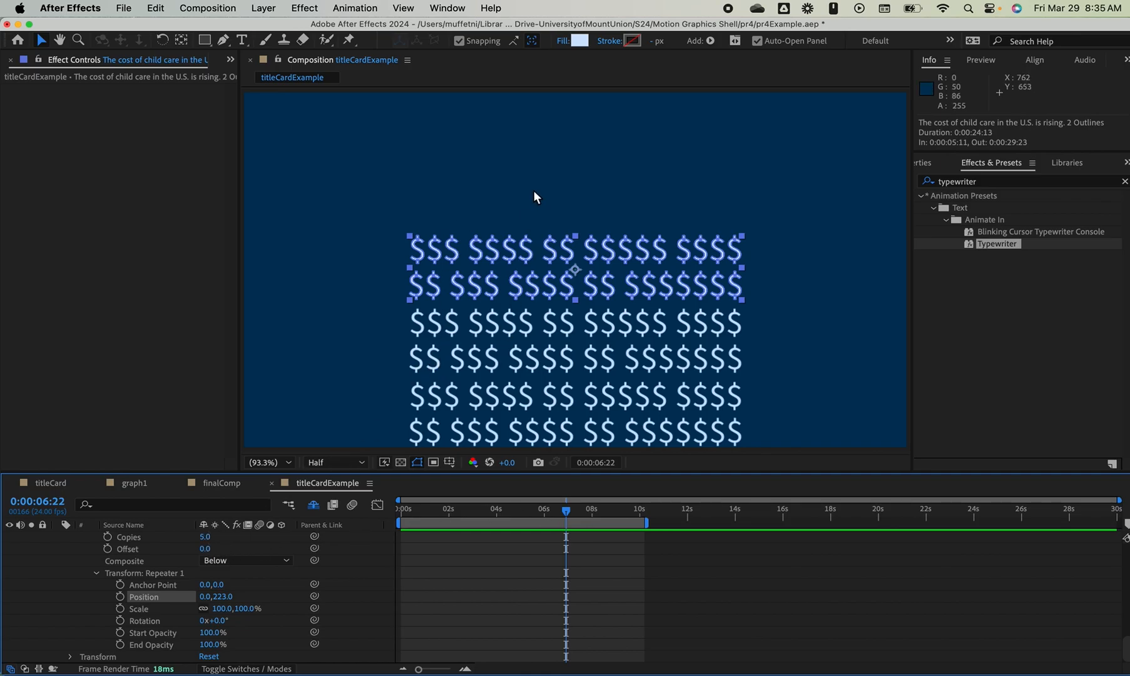
pyautogui.click(208, 542)
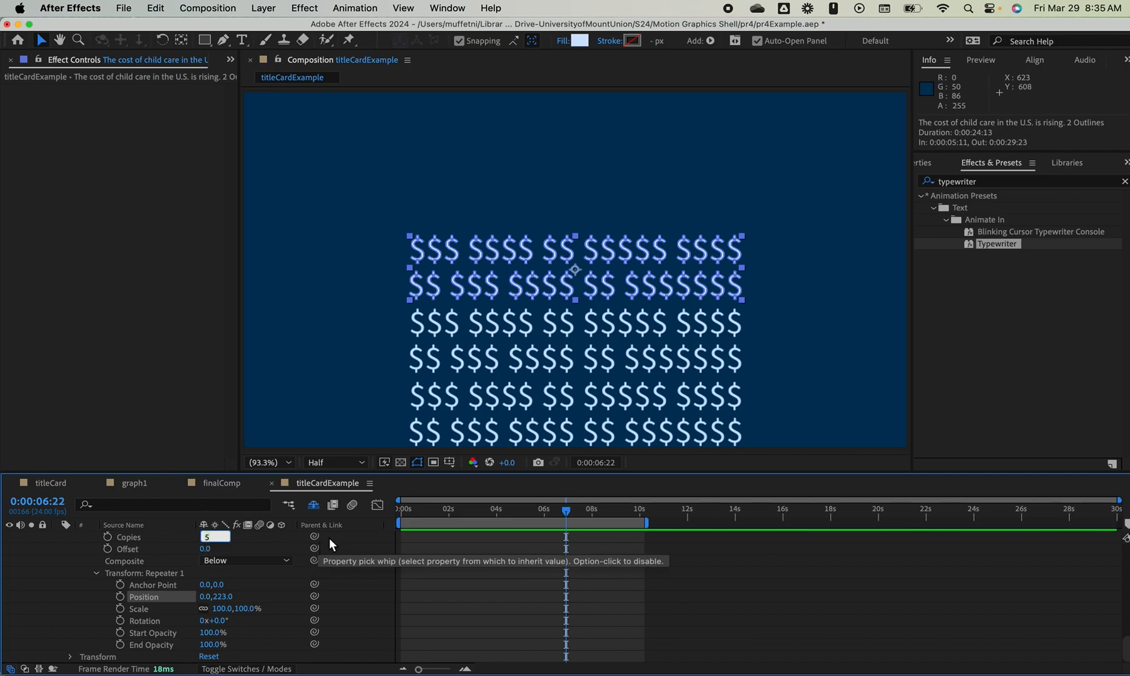
pyautogui.write('0')
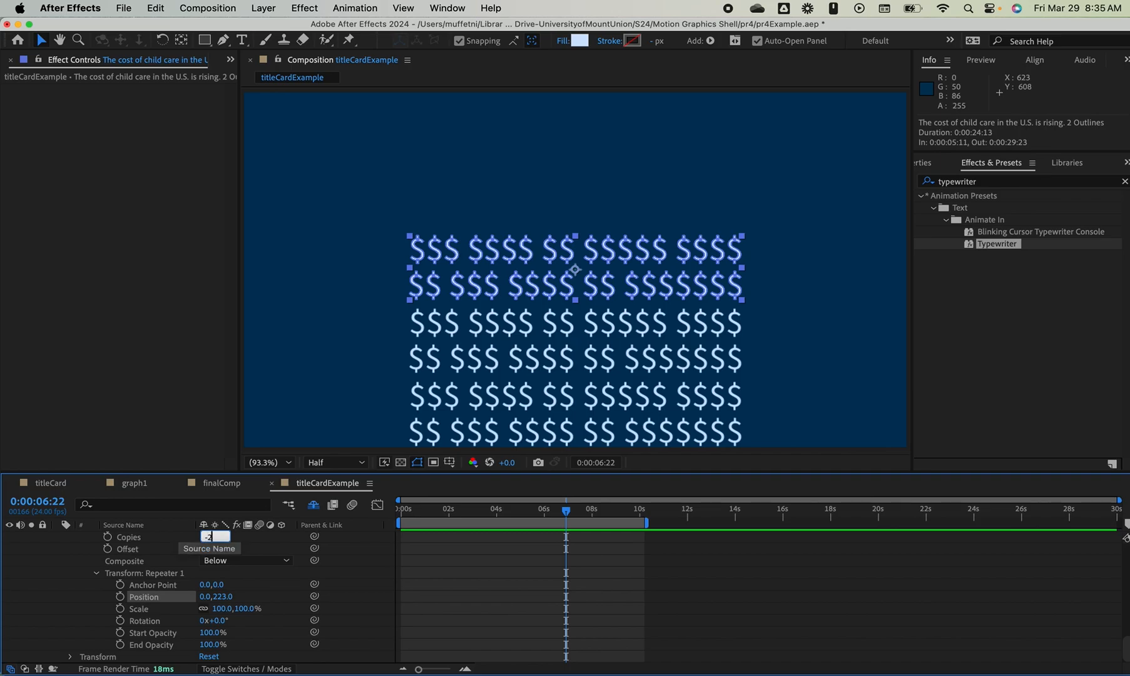
pyautogui.press('Return')
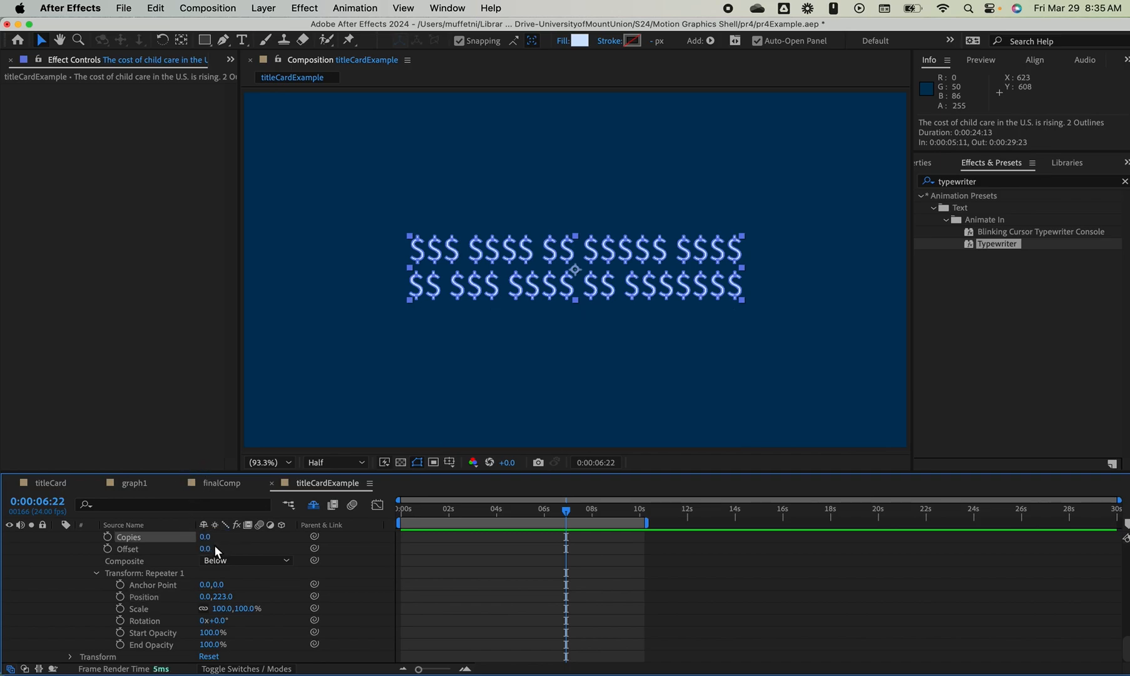
pyautogui.press('super+z')
# Set the repeater's offset to -2 so copies extend both above and below the original text
pyautogui.click(206, 548)
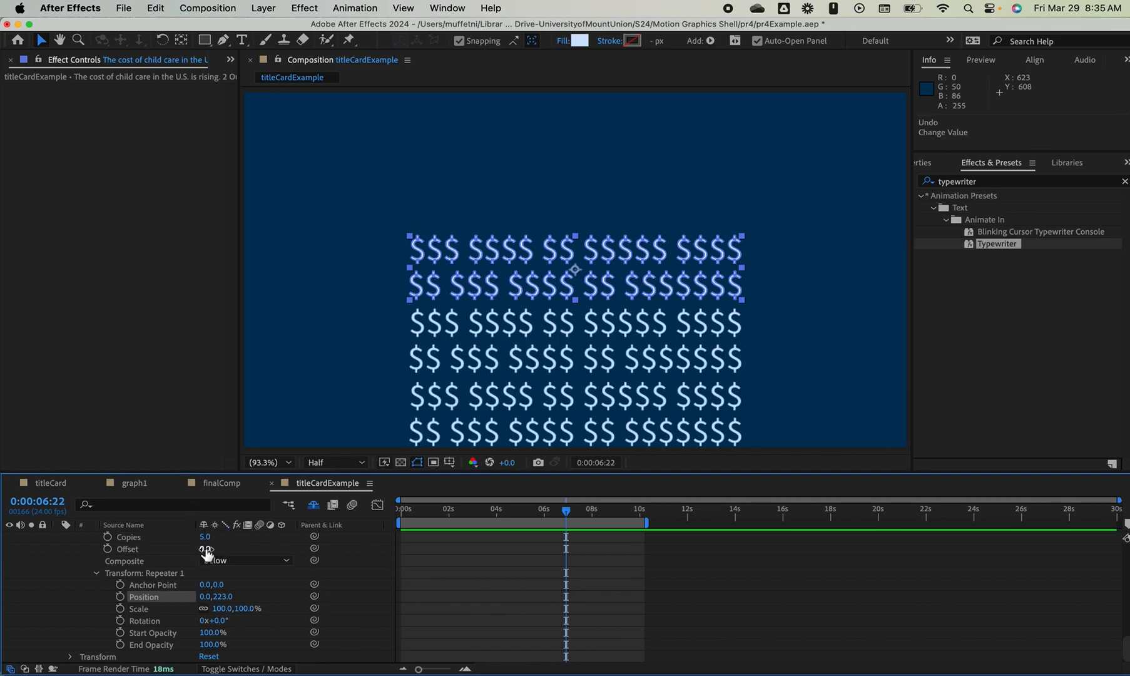
pyautogui.write('-2')
pyautogui.press('Return')
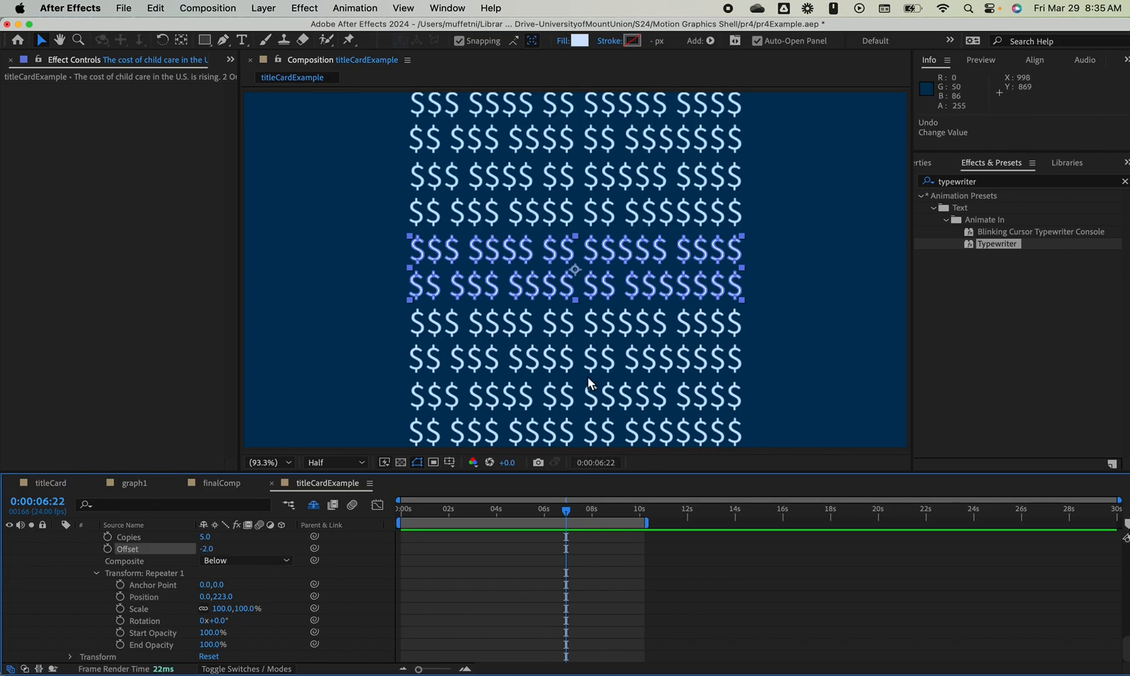
pyautogui.scroll(-1, 560, 349)
pyautogui.scroll(2, 562, 354)
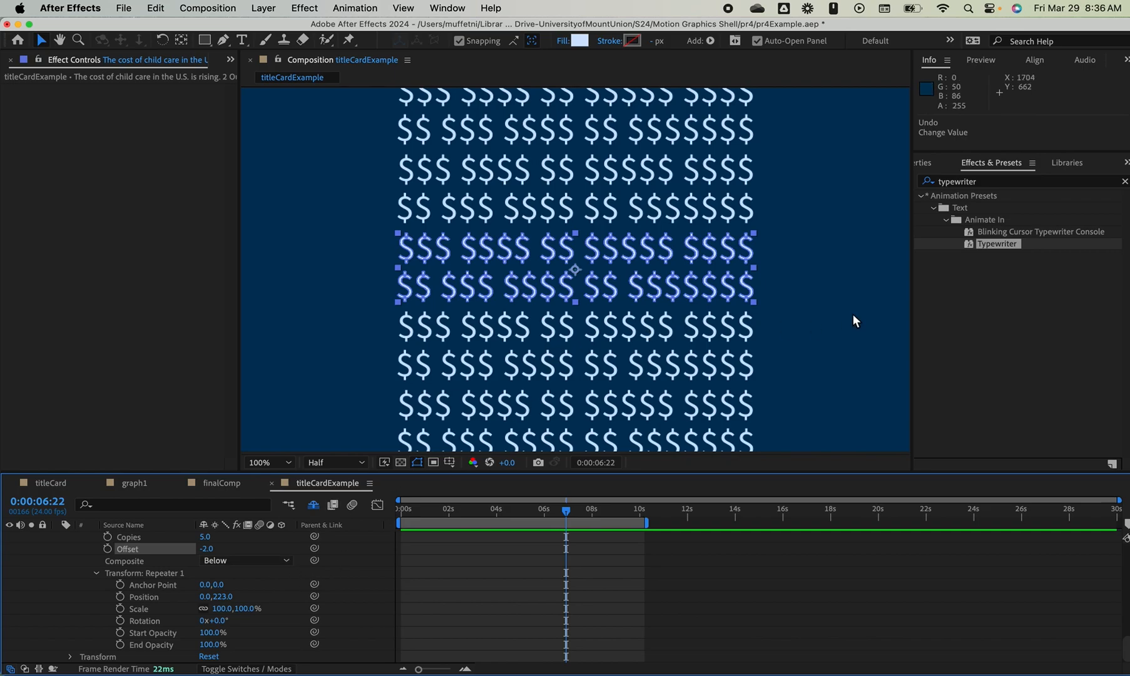
# Move the playhead to 0:00:05:13, near the outlines layer's start, and return to the repeater's transform properties
pyautogui.moveTo(569, 511)
pyautogui.mouseDown()
pyautogui.moveTo(410, 514)
pyautogui.moveTo(573, 507)
pyautogui.moveTo(538, 513)
pyautogui.moveTo(556, 509)
pyautogui.mouseUp()
pyautogui.scroll(3, 728, 593)
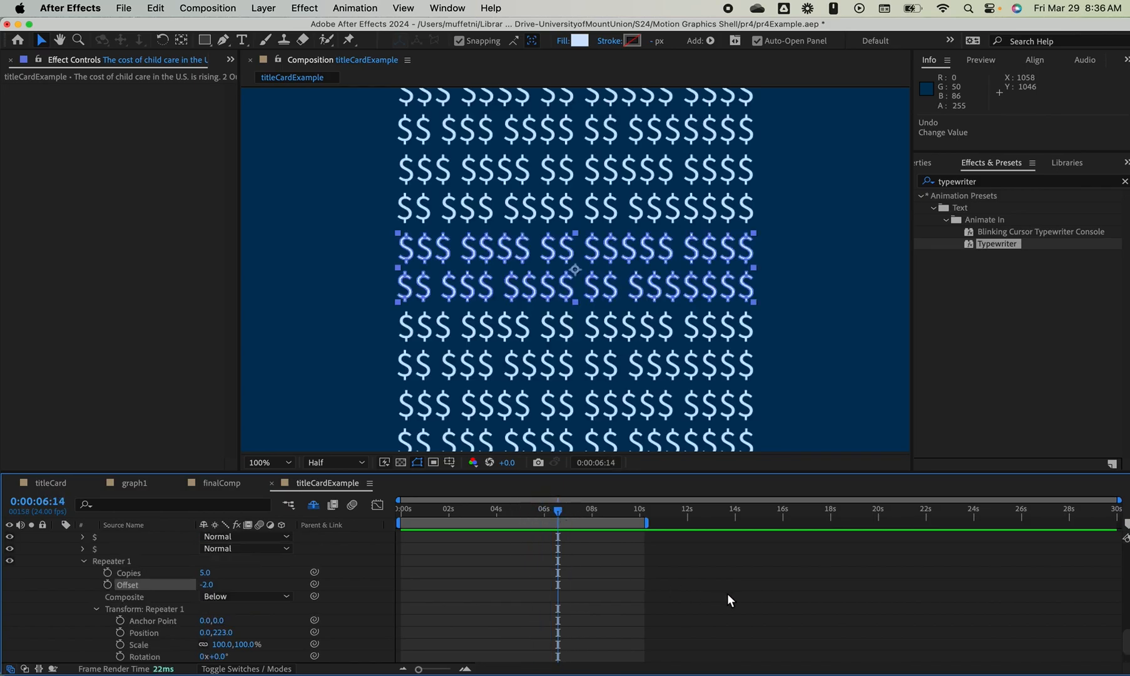
pyautogui.scroll(3, 745, 606)
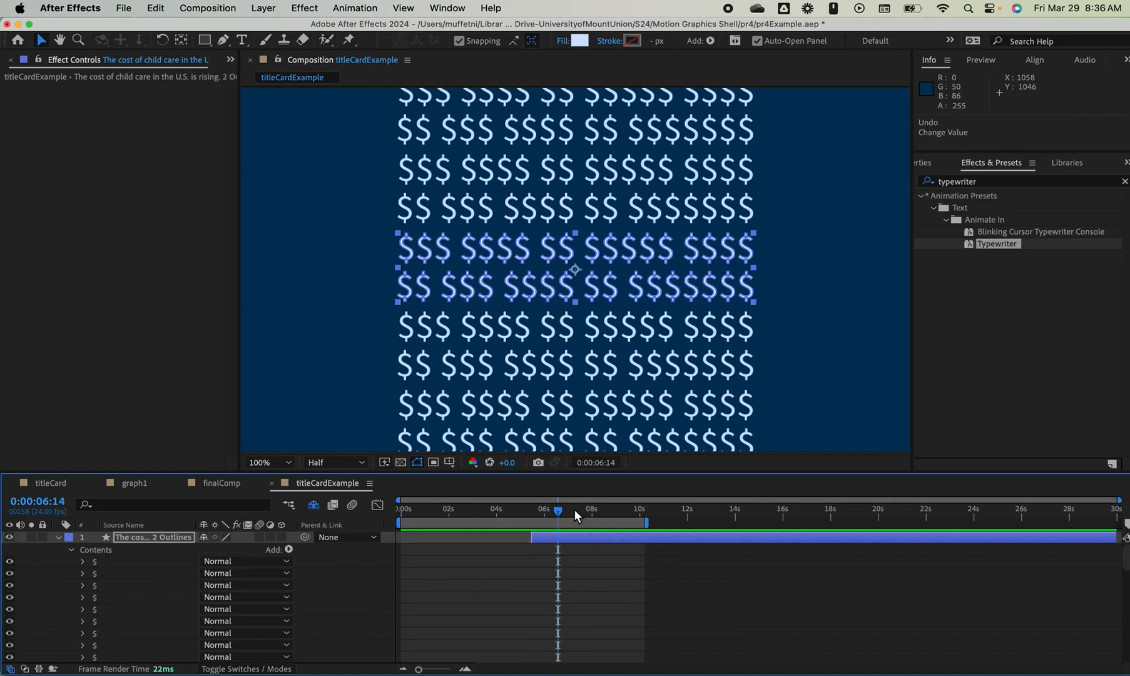
pyautogui.moveTo(560, 509); pyautogui.dragTo(537, 517)
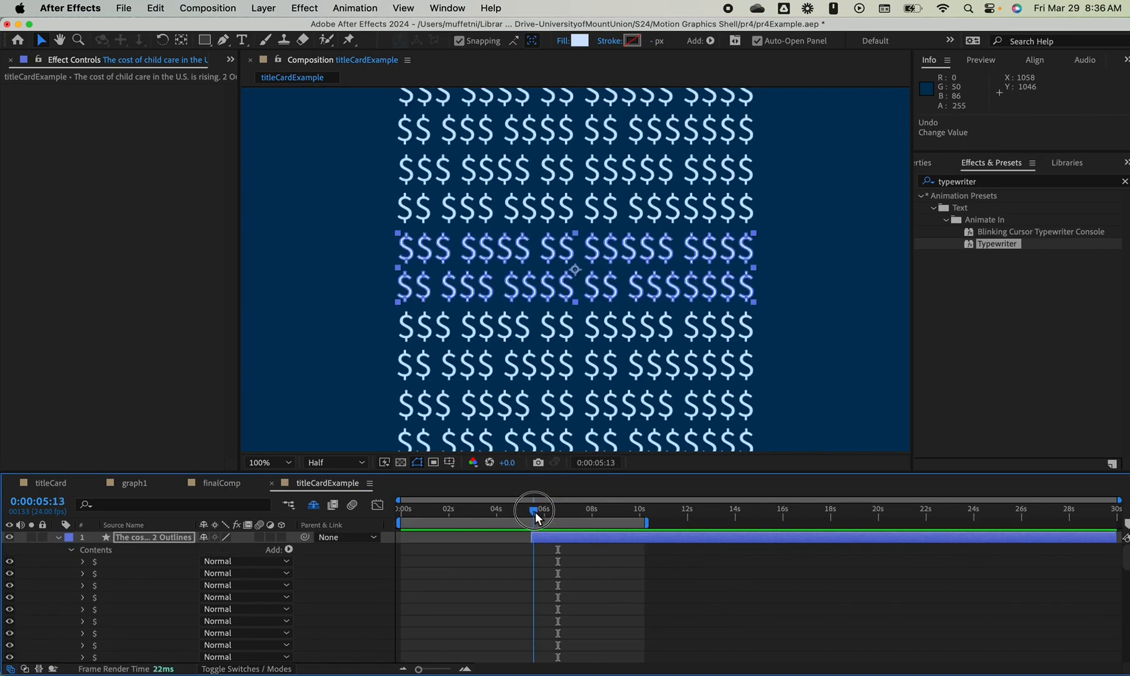
pyautogui.scroll(-1, 719, 604)
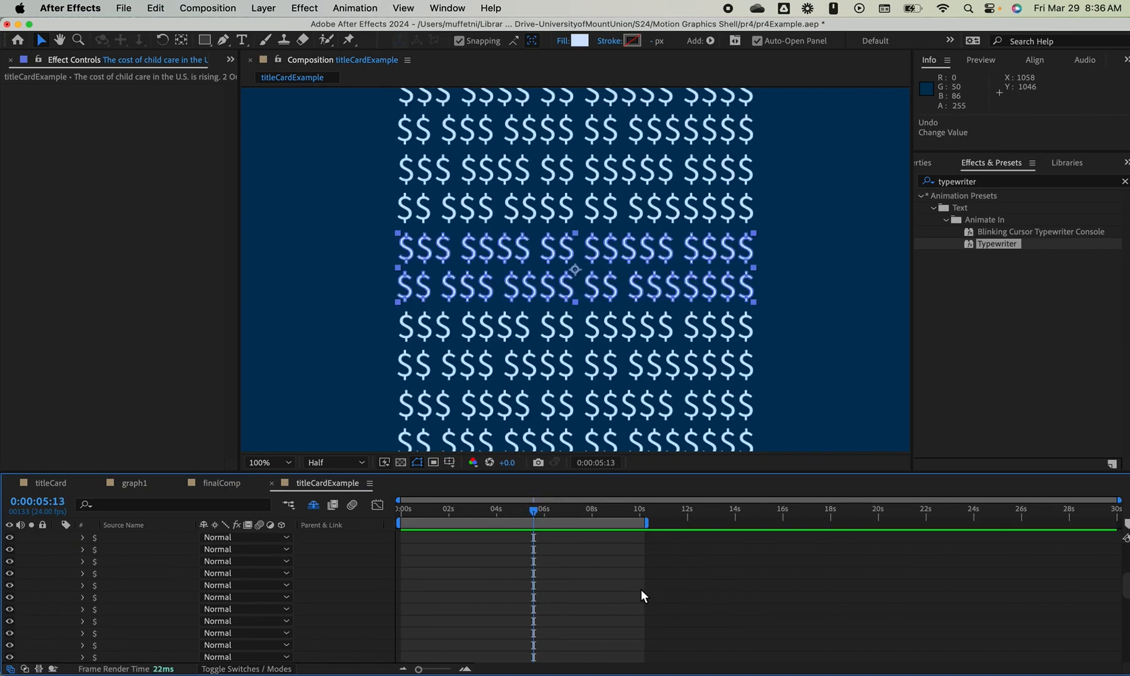
pyautogui.scroll(-10, 614, 589)
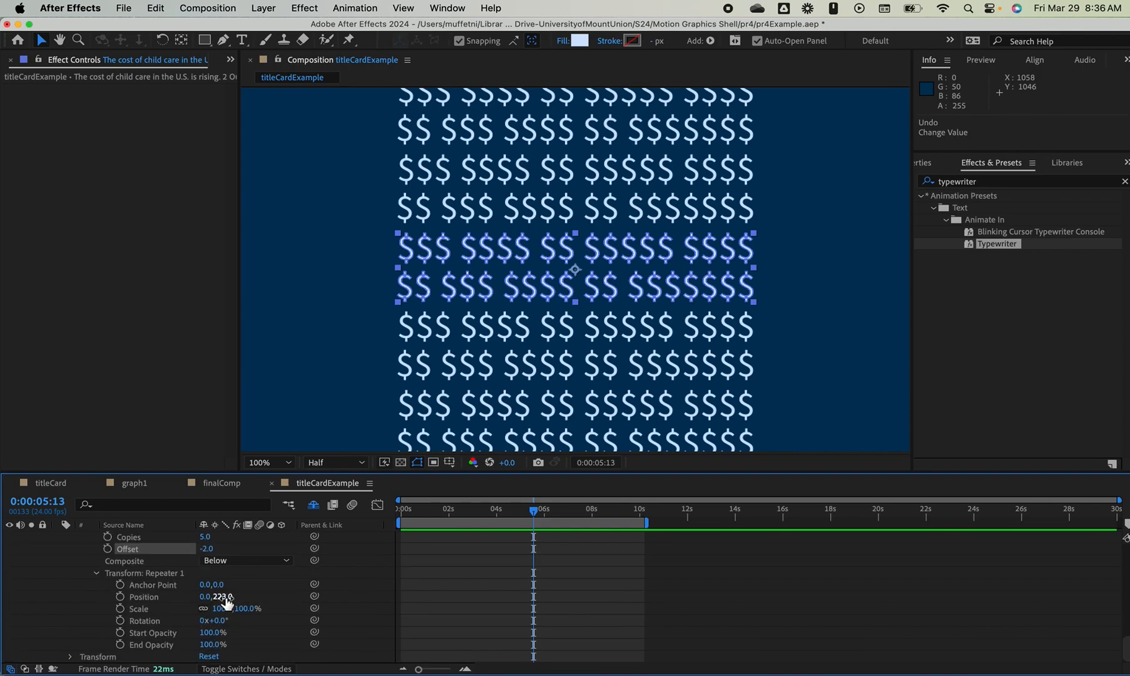
pyautogui.moveTo(227, 602); pyautogui.dragTo(78, 582)
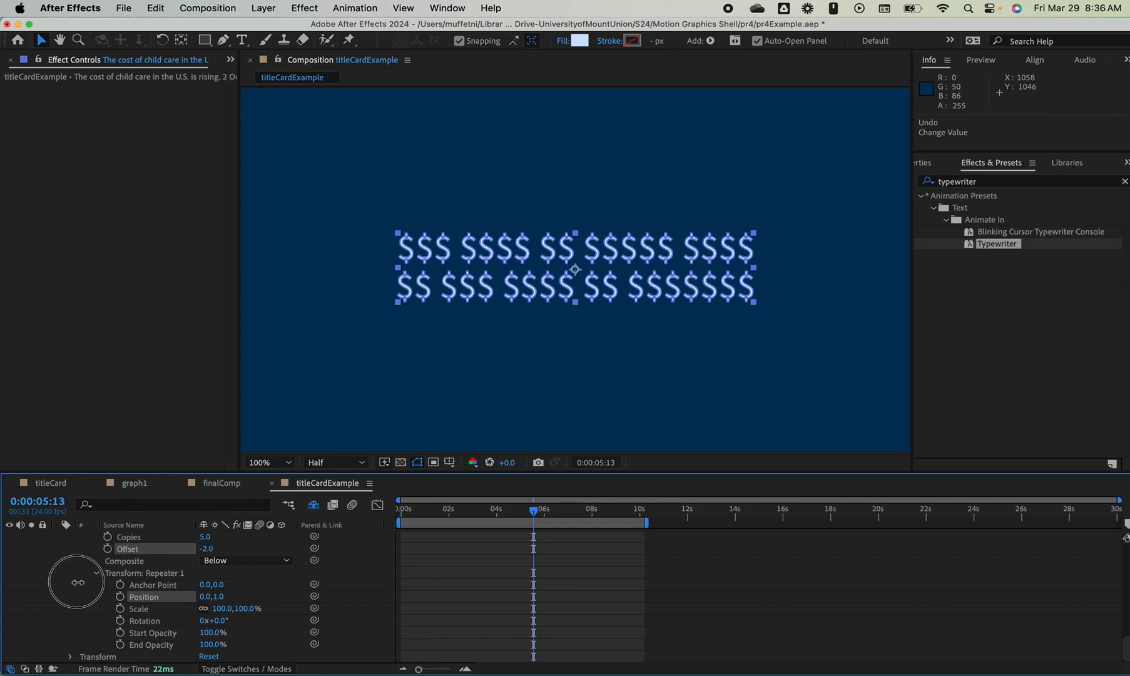
pyautogui.moveTo(78, 582); pyautogui.dragTo(225, 595)
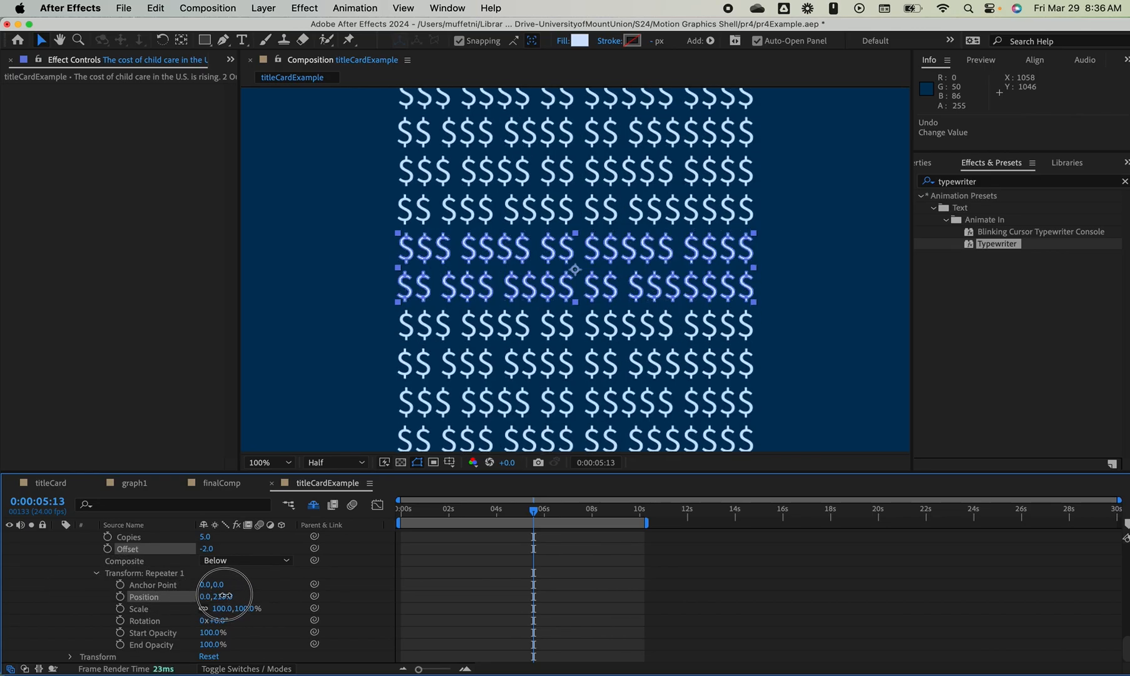
pyautogui.moveTo(225, 595); pyautogui.dragTo(225, 595)
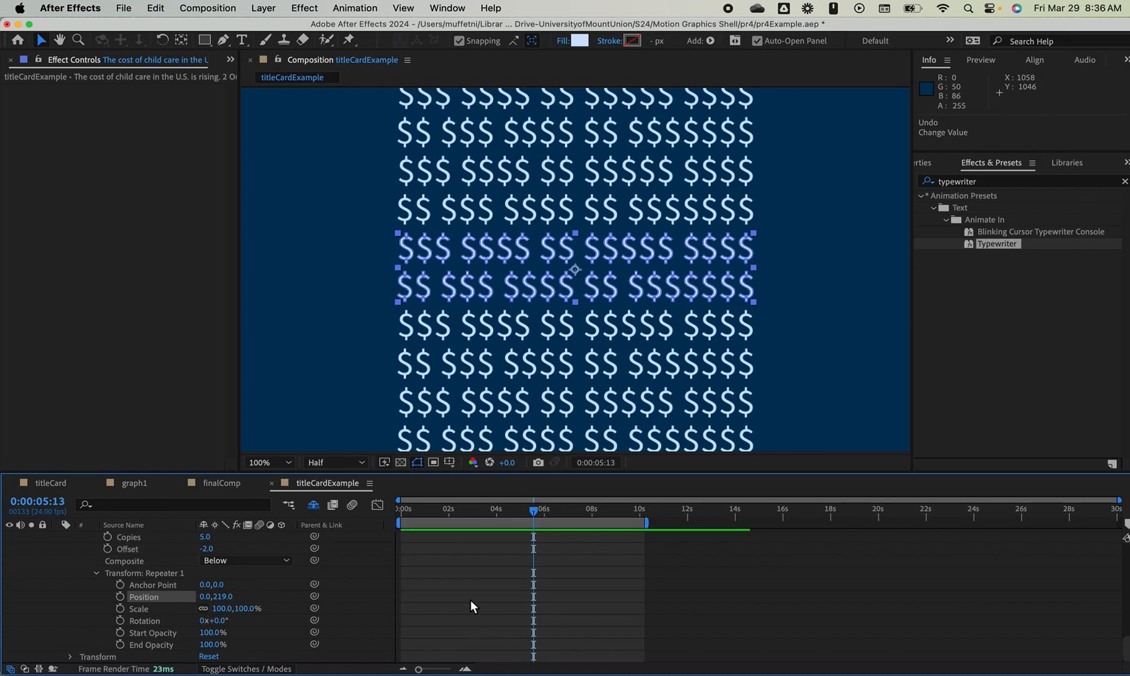
pyautogui.press('super+z')
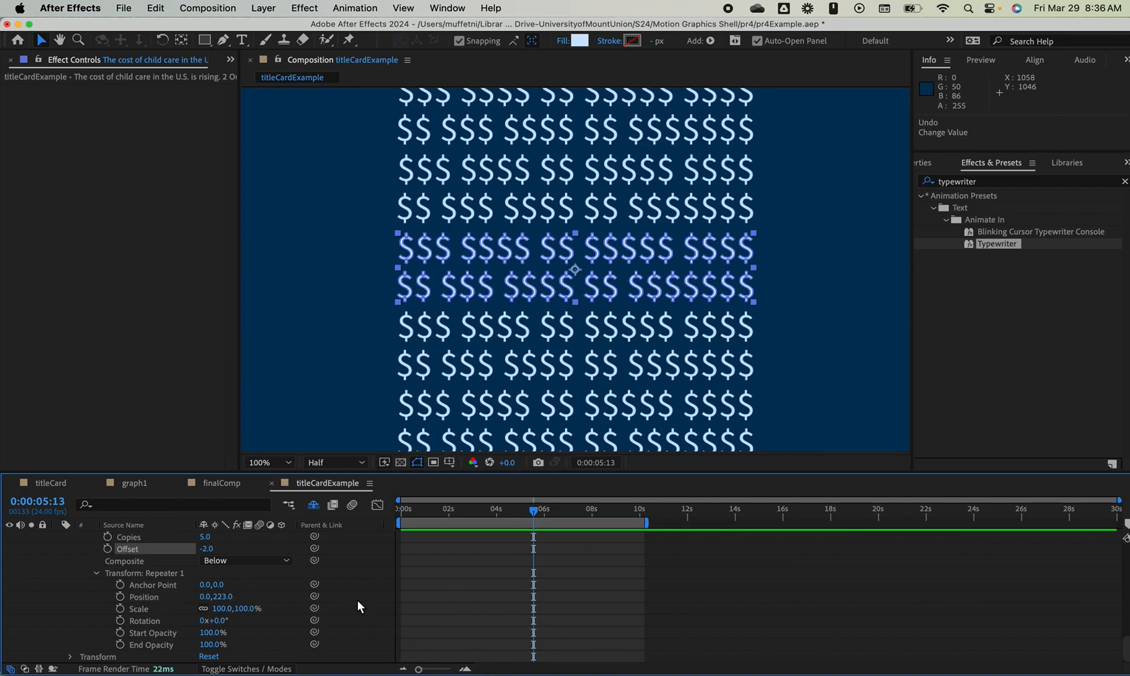
# Add a keyframe for the repeater's transform position at 0, 223 and move that keyframe to 0:00:08:04
pyautogui.click(121, 596)
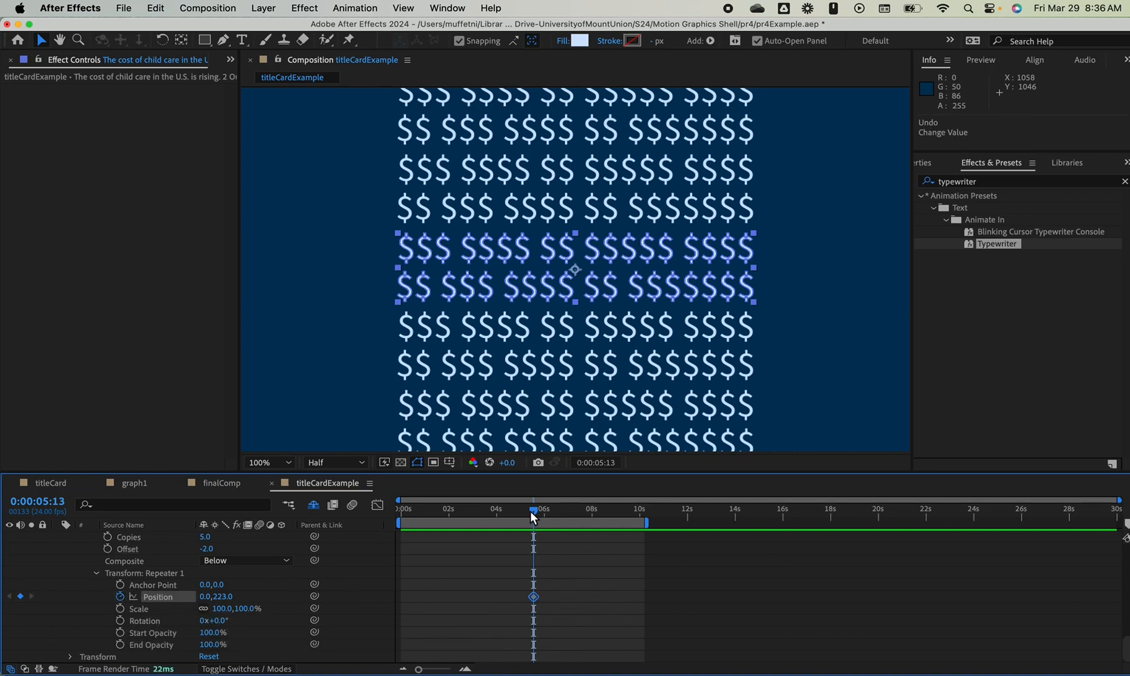
pyautogui.moveTo(527, 511); pyautogui.dragTo(500, 513)
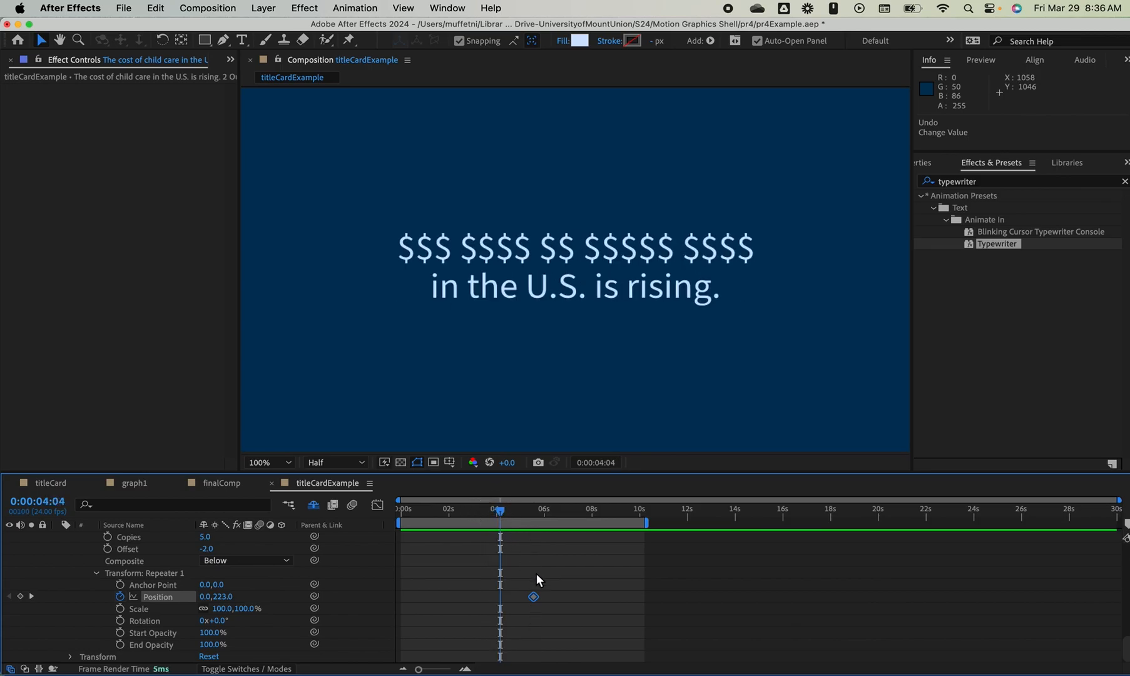
pyautogui.moveTo(535, 598); pyautogui.dragTo(599, 597)
# At 0:00:05:21, keyframe the repeater's transform position at 0, 0, and play back the animation
pyautogui.click(502, 514)
pyautogui.moveTo(502, 514); pyautogui.dragTo(541, 515)
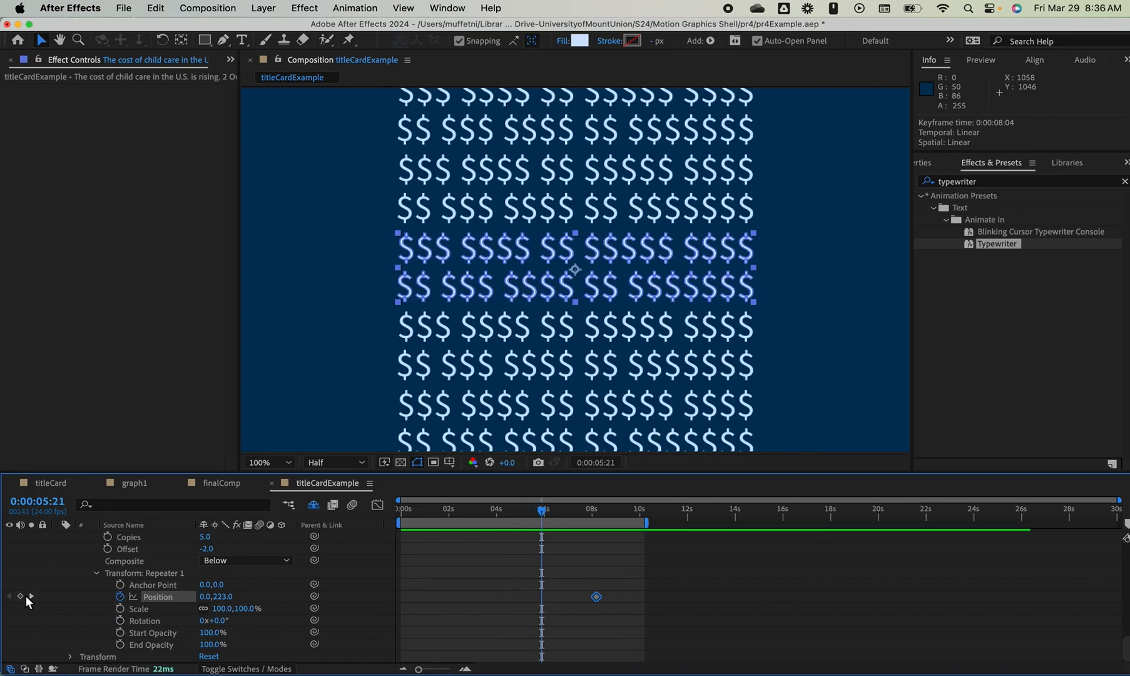
pyautogui.click(21, 595)
pyautogui.click(222, 596)
pyautogui.write('0')
pyautogui.press('Return')
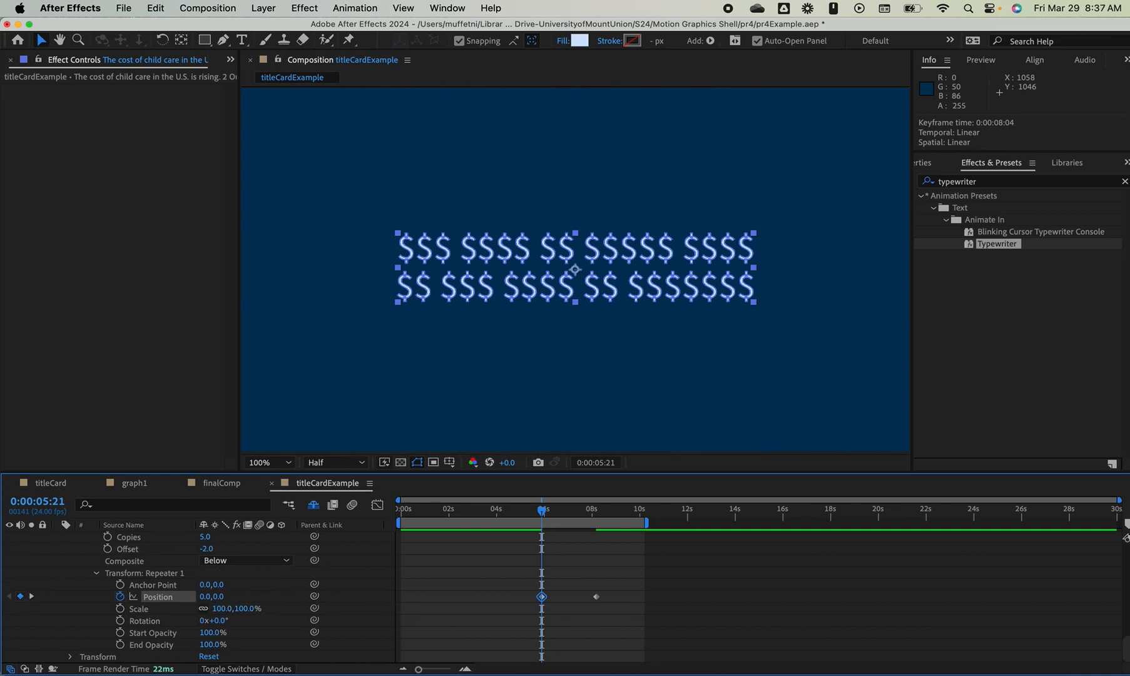
pyautogui.press('space')
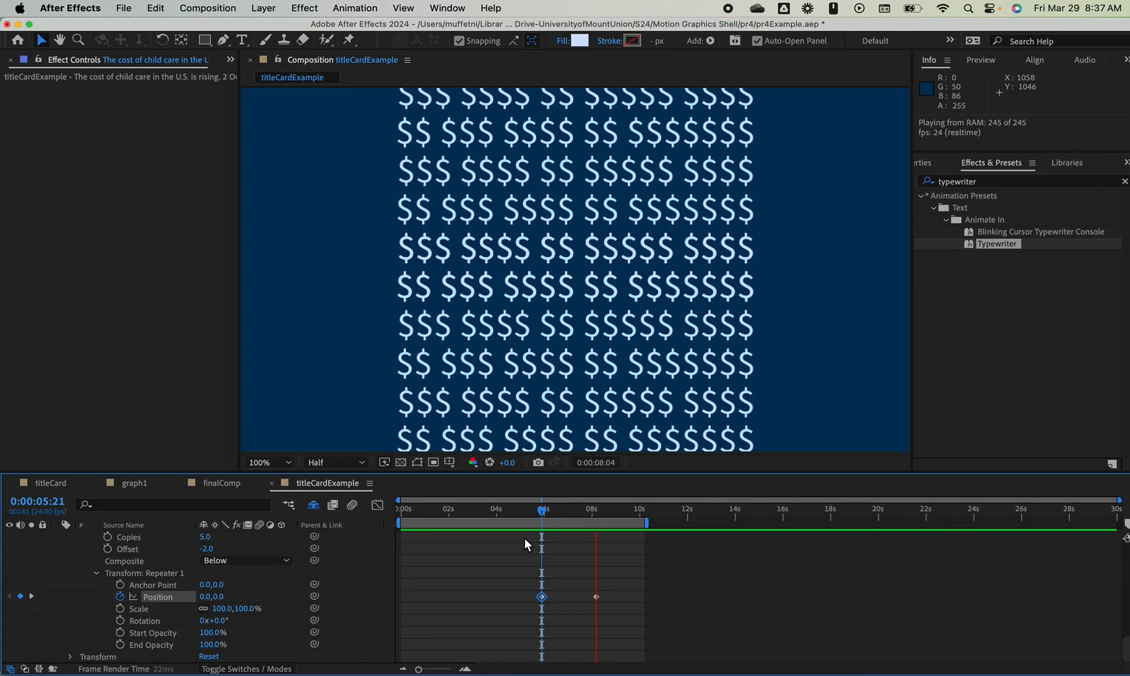
pyautogui.click(609, 508)
pyautogui.moveTo(610, 508); pyautogui.dragTo(362, 531)
pyautogui.press('space')
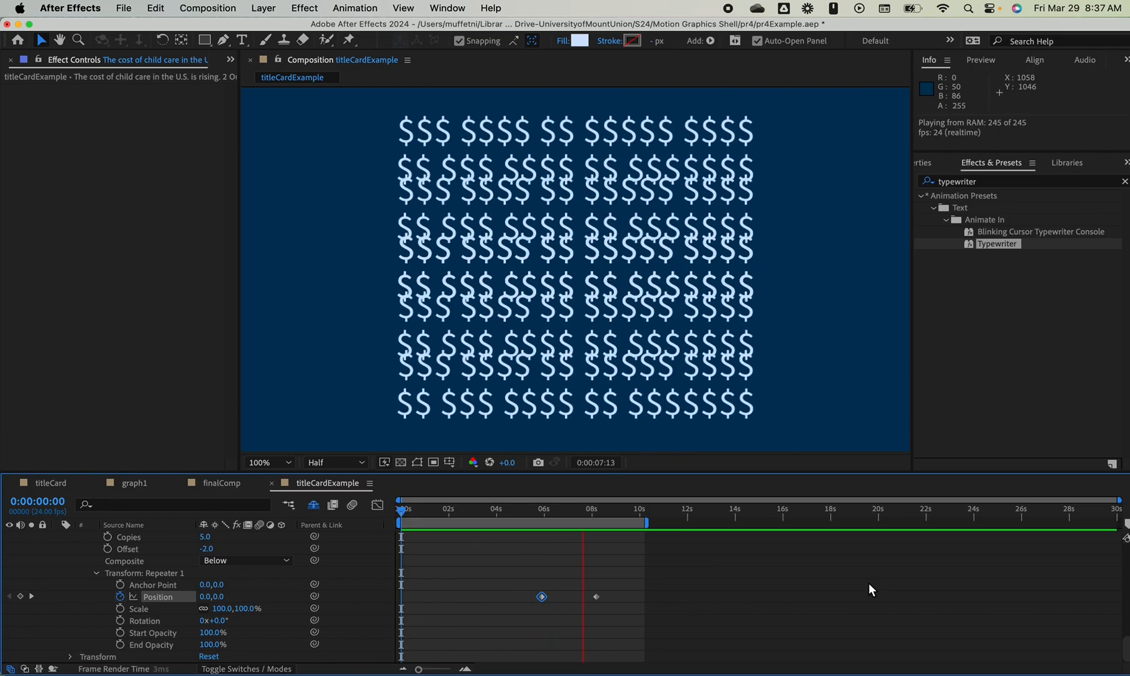
pyautogui.press('space')
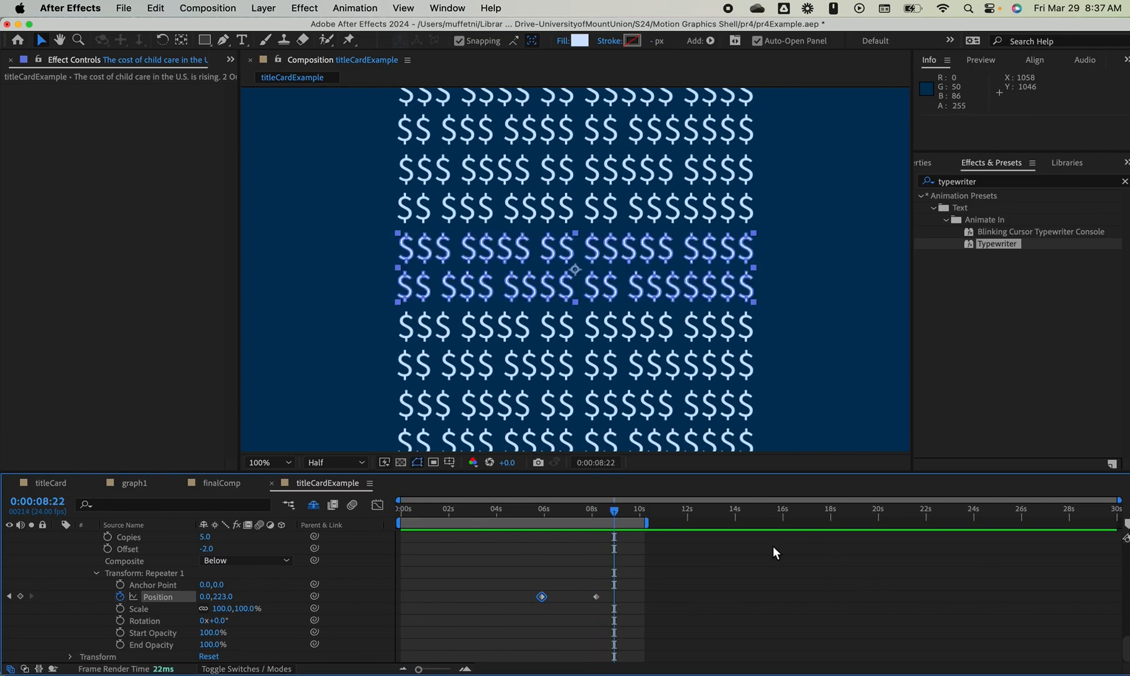
# Move the ending repeater position keyframe earlier to about 7.4 seconds and preview the faster expansion
pyautogui.moveTo(596, 596); pyautogui.dragTo(575, 600)
pyautogui.moveTo(615, 511); pyautogui.dragTo(533, 519)
pyautogui.press('space')
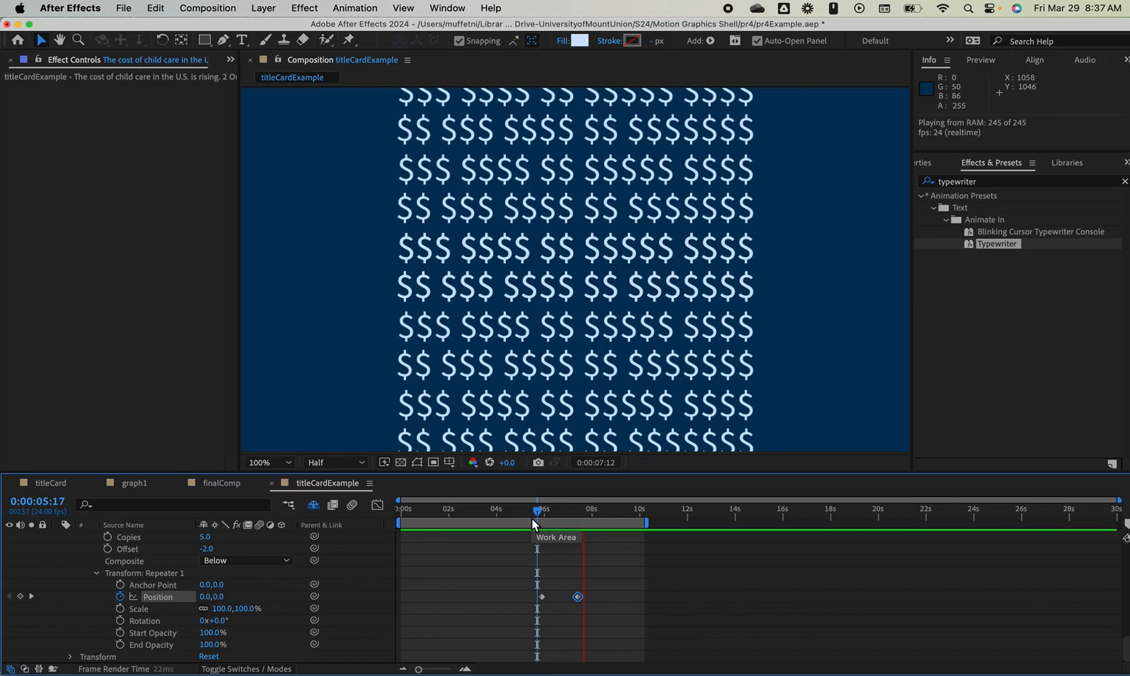
pyautogui.press('space')
# Select both repeater position keyframes and apply Easy Ease to them in the graph editor
pyautogui.moveTo(603, 608); pyautogui.dragTo(496, 579)
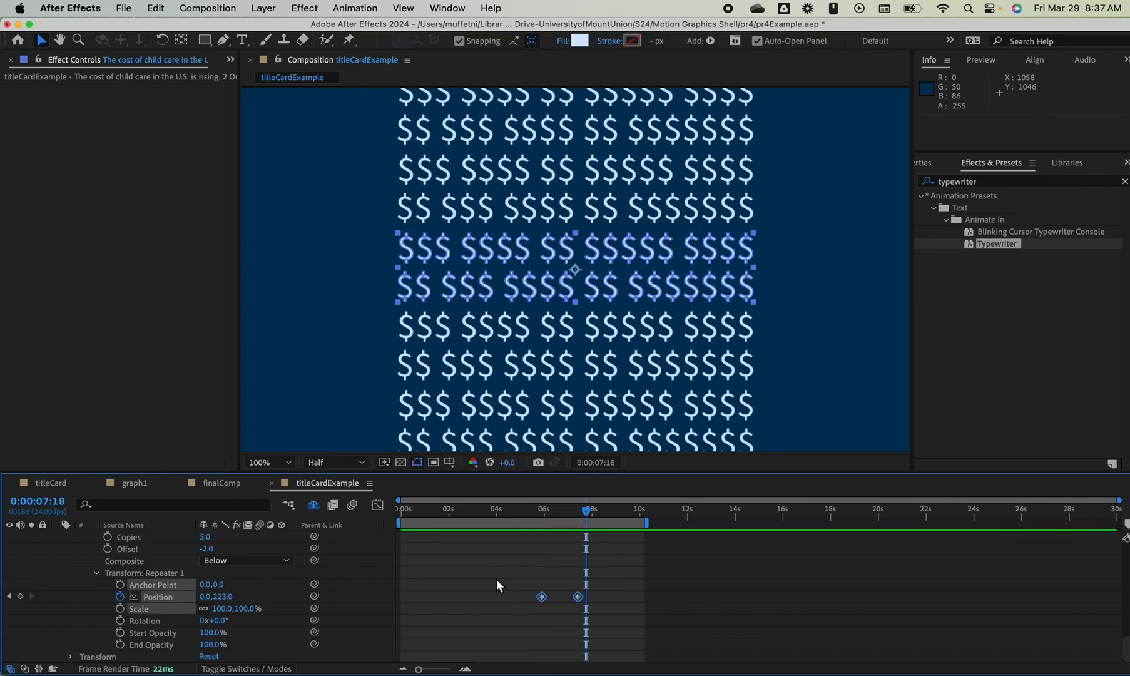
pyautogui.rightClick(542, 597)
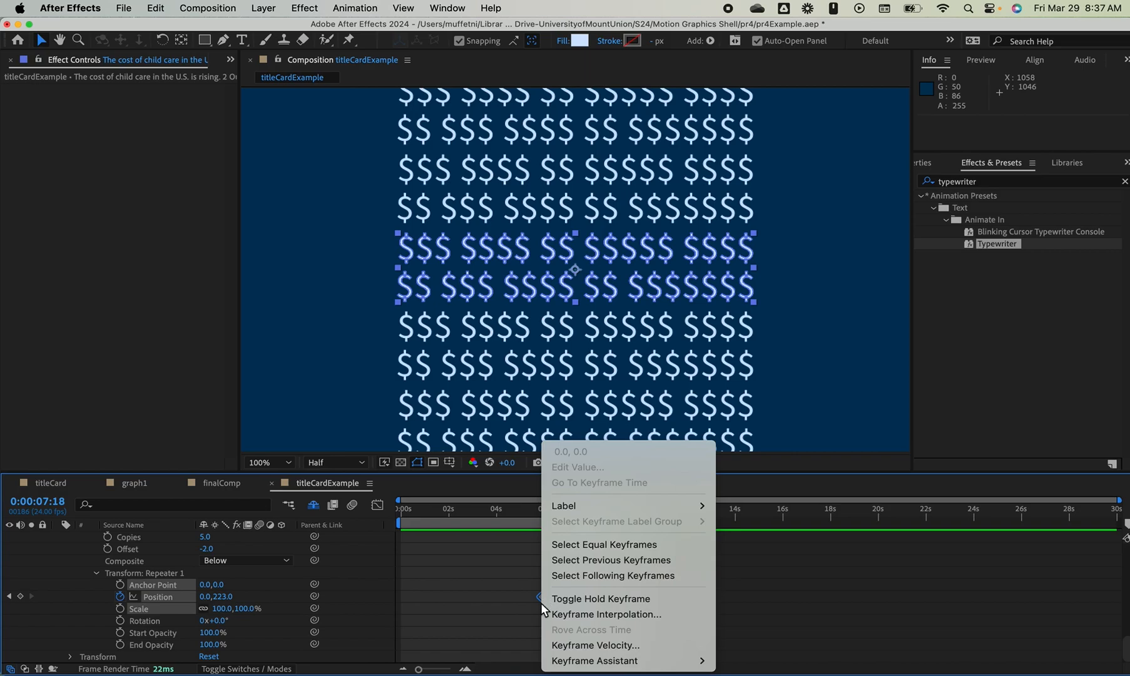
pyautogui.moveTo(623, 662)
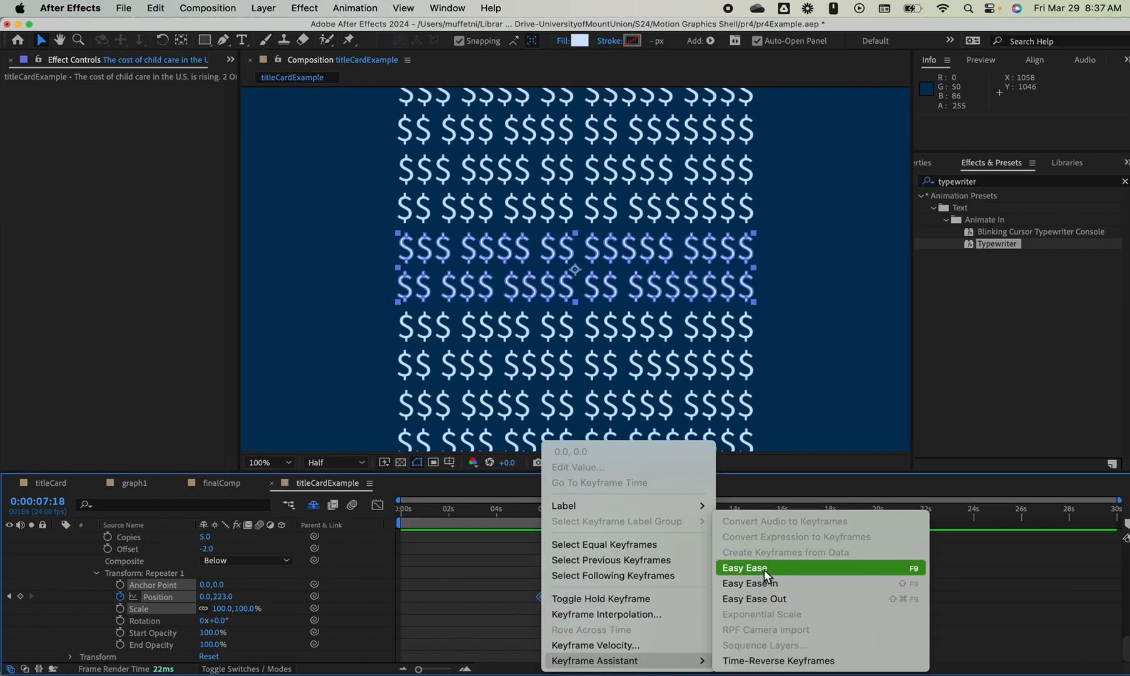
pyautogui.click(377, 504)
pyautogui.moveTo(558, 602); pyautogui.dragTo(623, 648)
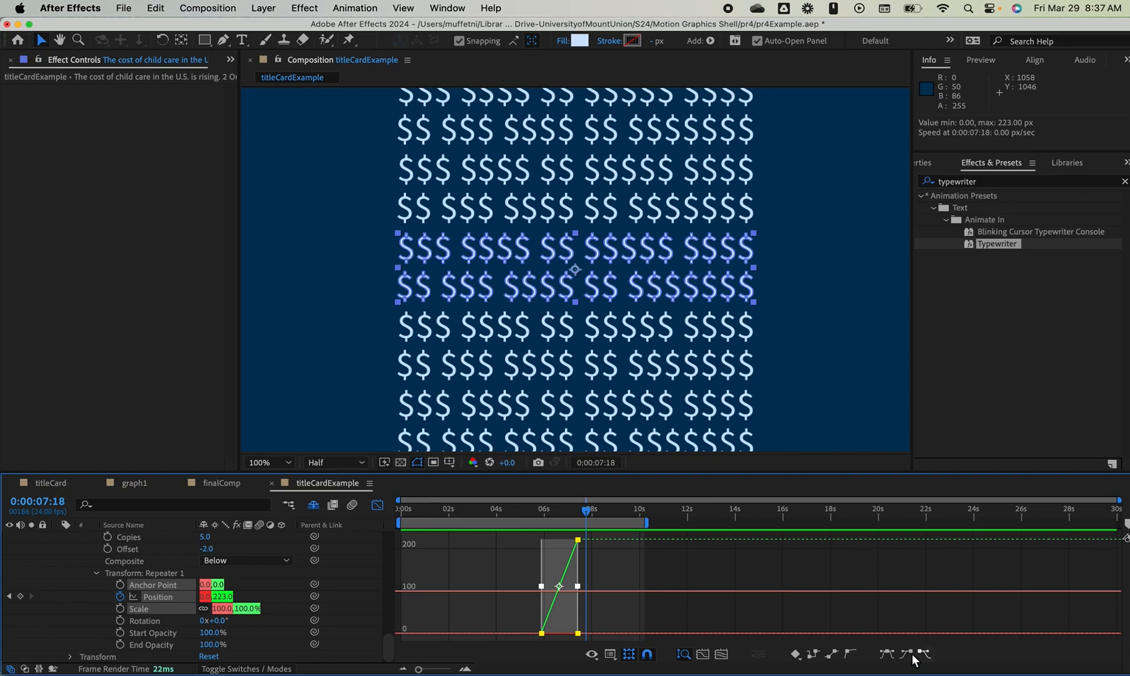
pyautogui.click(891, 654)
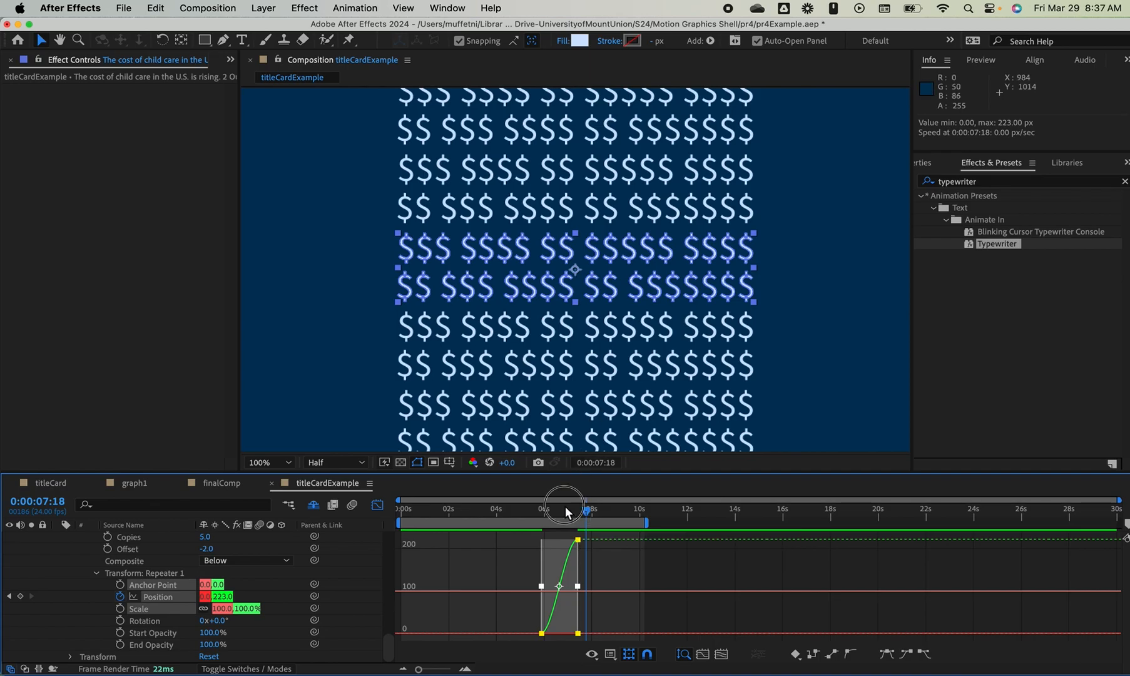
# Play back the eased repeater expansion from before its first position keyframe to examine the timing
pyautogui.moveTo(570, 506); pyautogui.dragTo(505, 508)
pyautogui.press('space')
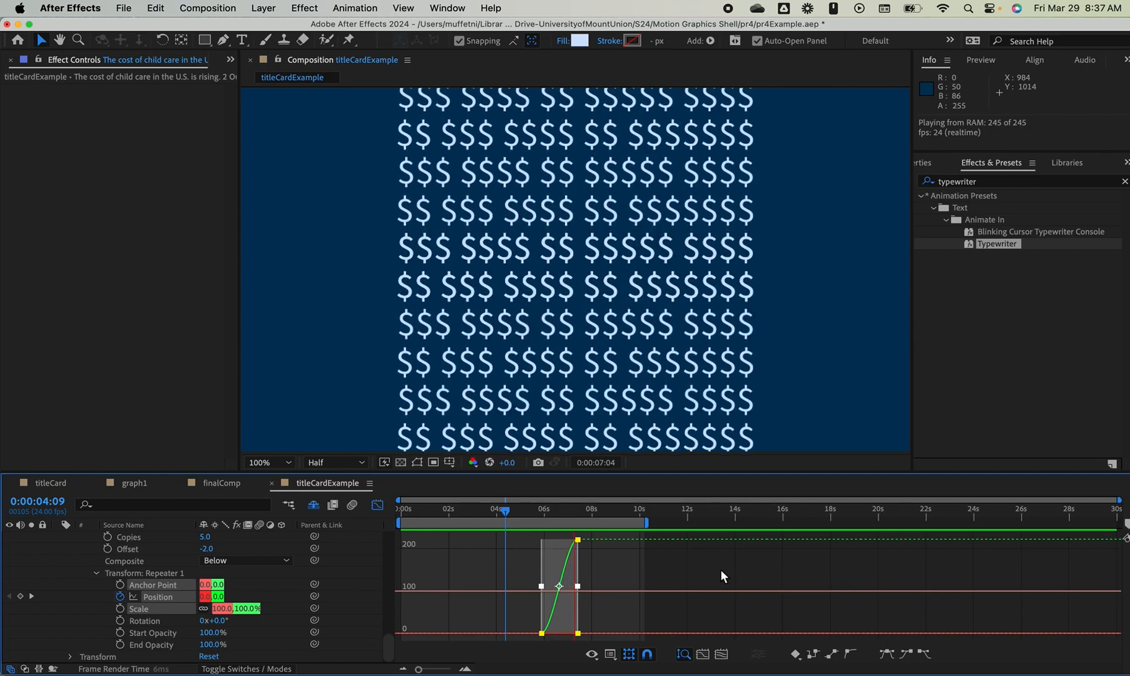
pyautogui.press('space')
pyautogui.moveTo(585, 515); pyautogui.dragTo(529, 516)
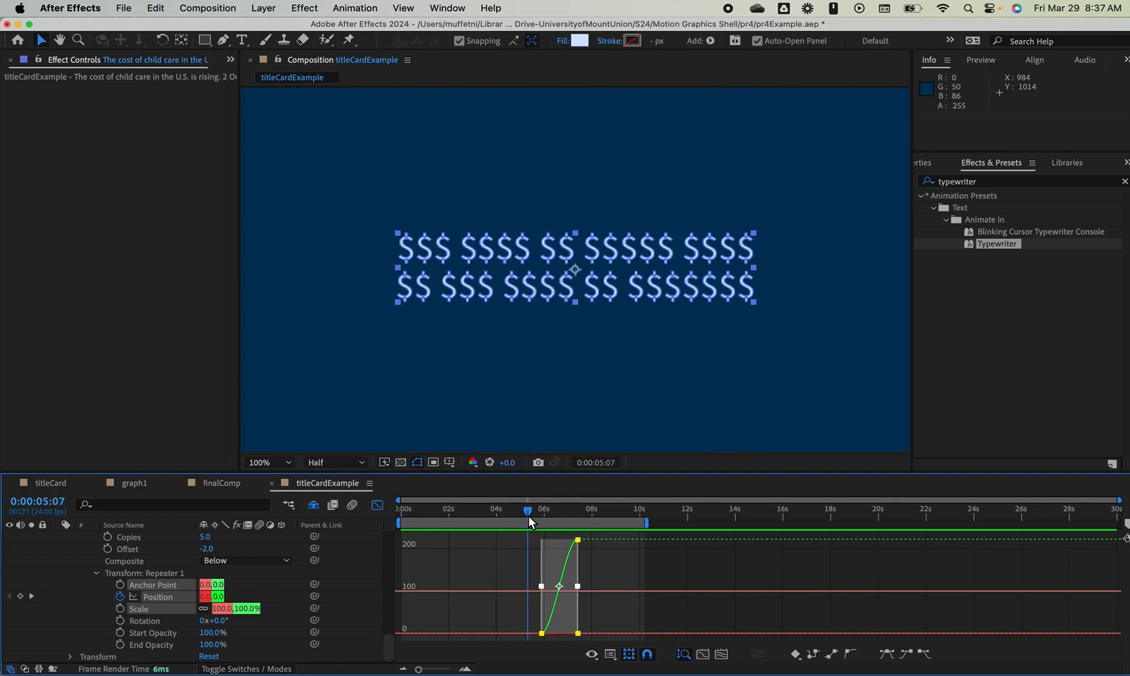
pyautogui.press('space')
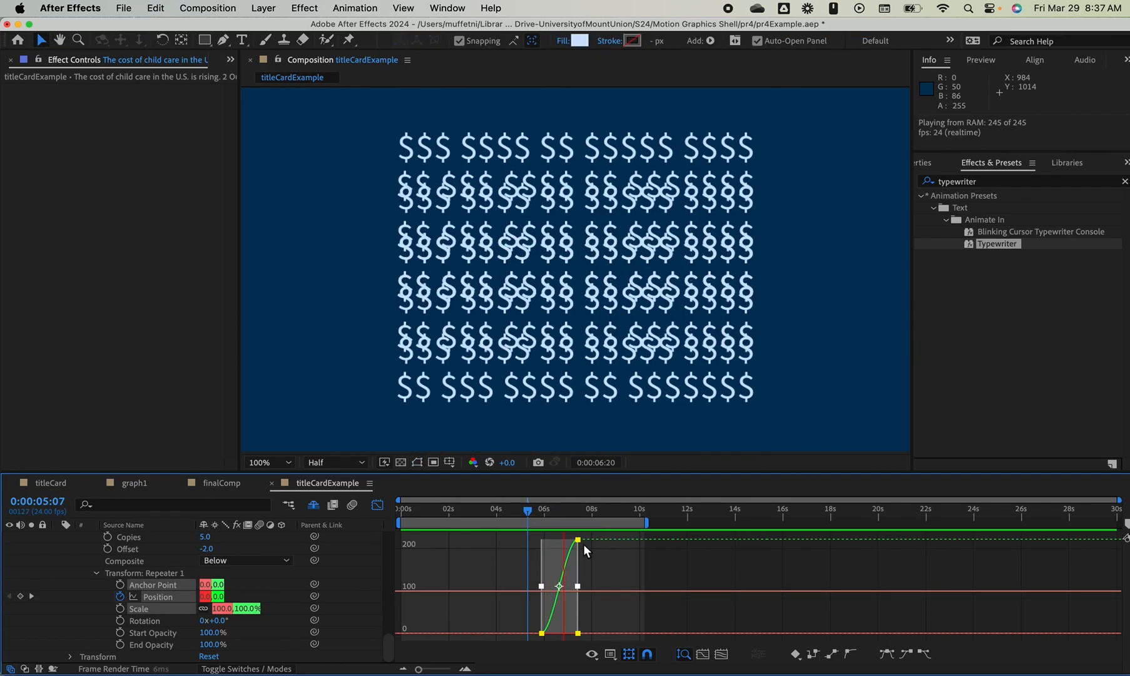
pyautogui.moveTo(548, 508)
pyautogui.mouseDown()
pyautogui.moveTo(512, 510)
pyautogui.moveTo(528, 510)
pyautogui.mouseUp()
pyautogui.press('space')
pyautogui.press('space')
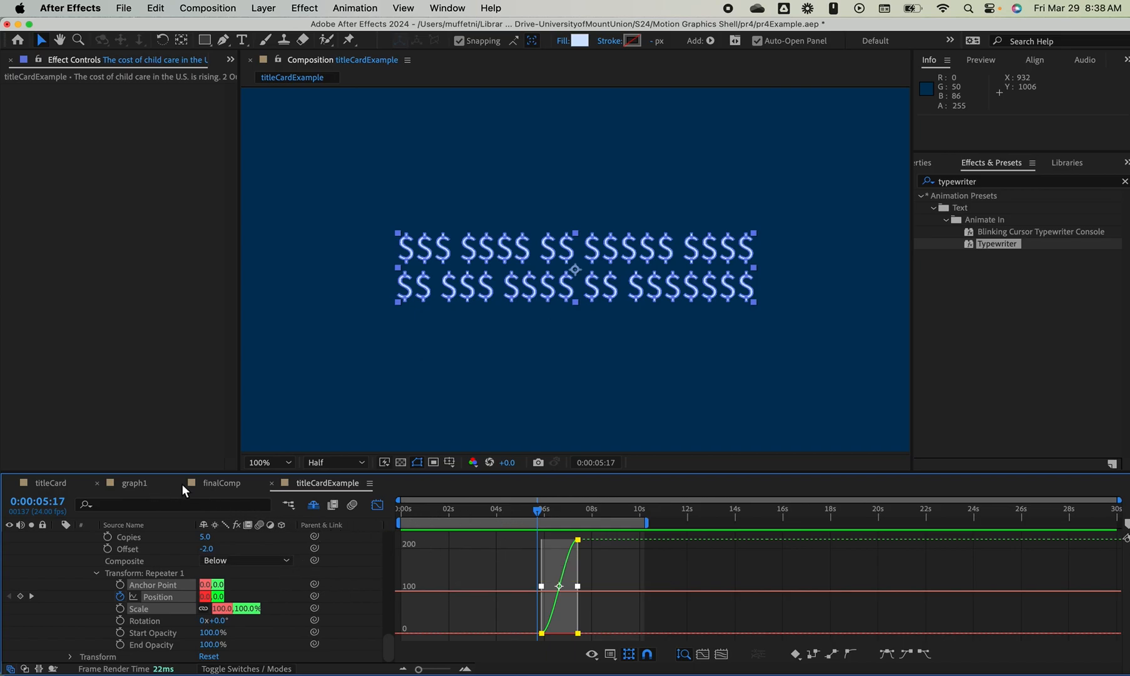
# Return to the layer-bar view with the outlines layer's properties collapsed, and show the hidden shy layers
pyautogui.click(374, 505)
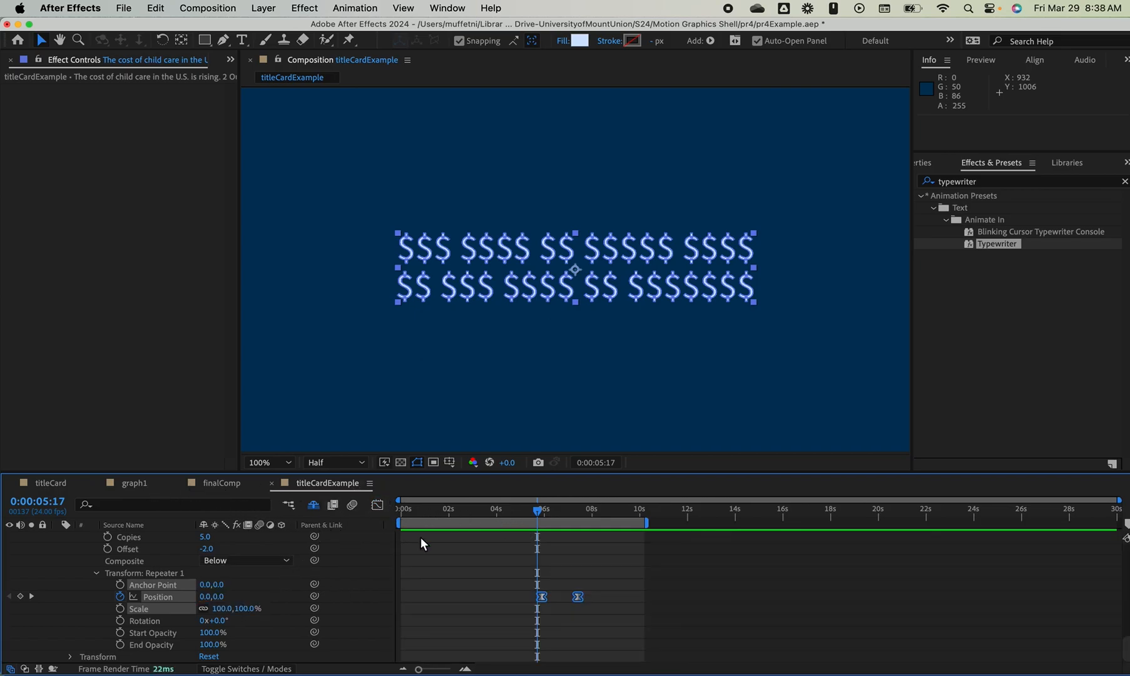
pyautogui.scroll(3, 87, 563)
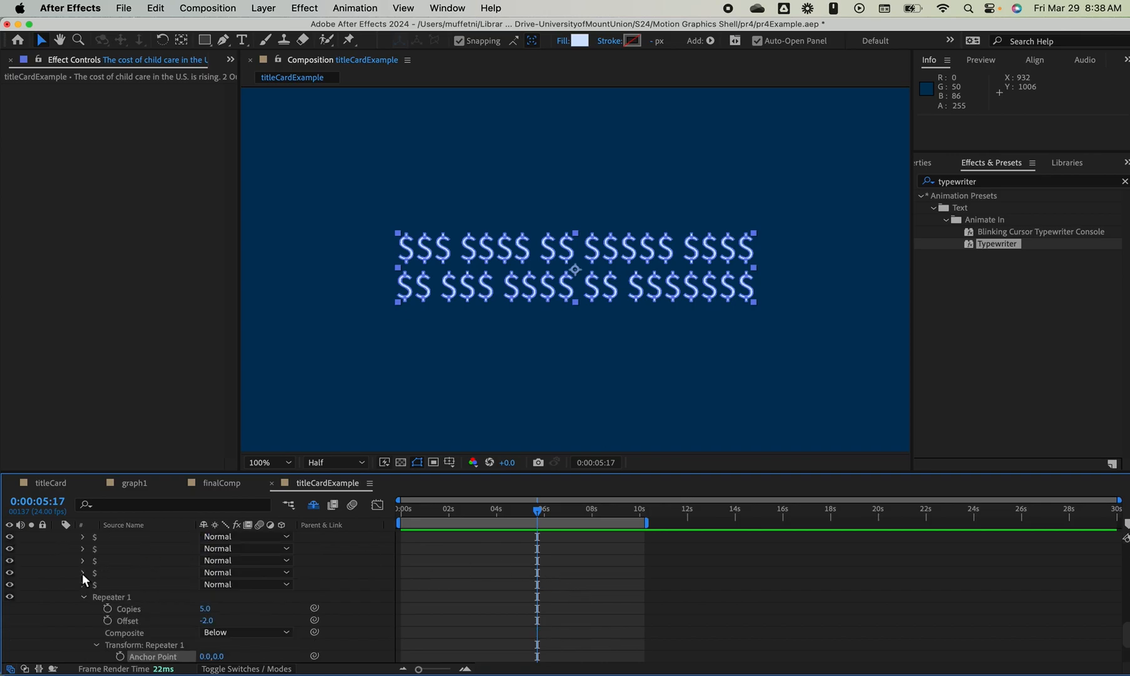
pyautogui.click(83, 596)
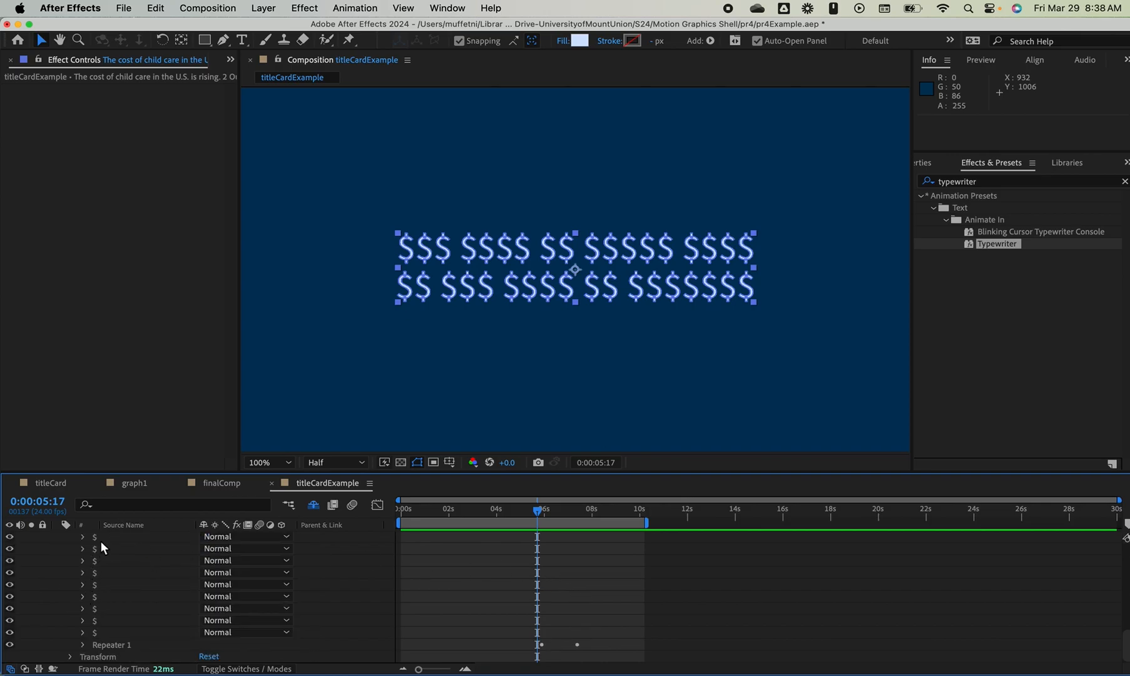
pyautogui.press('u')
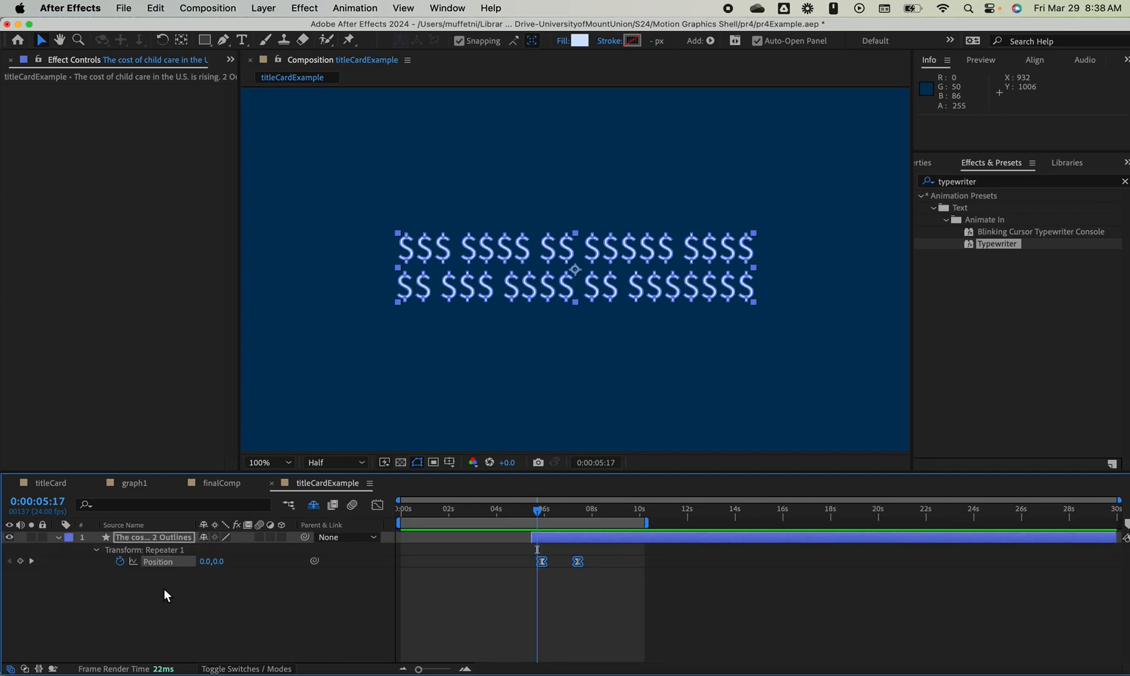
pyautogui.press('u')
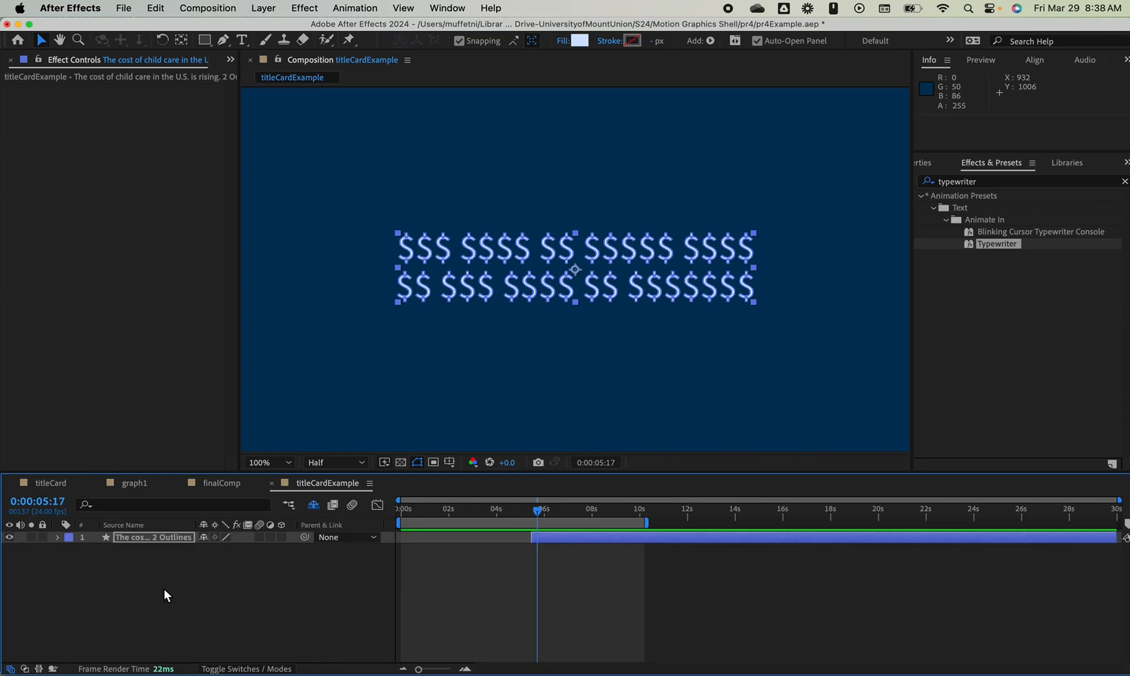
pyautogui.click(313, 507)
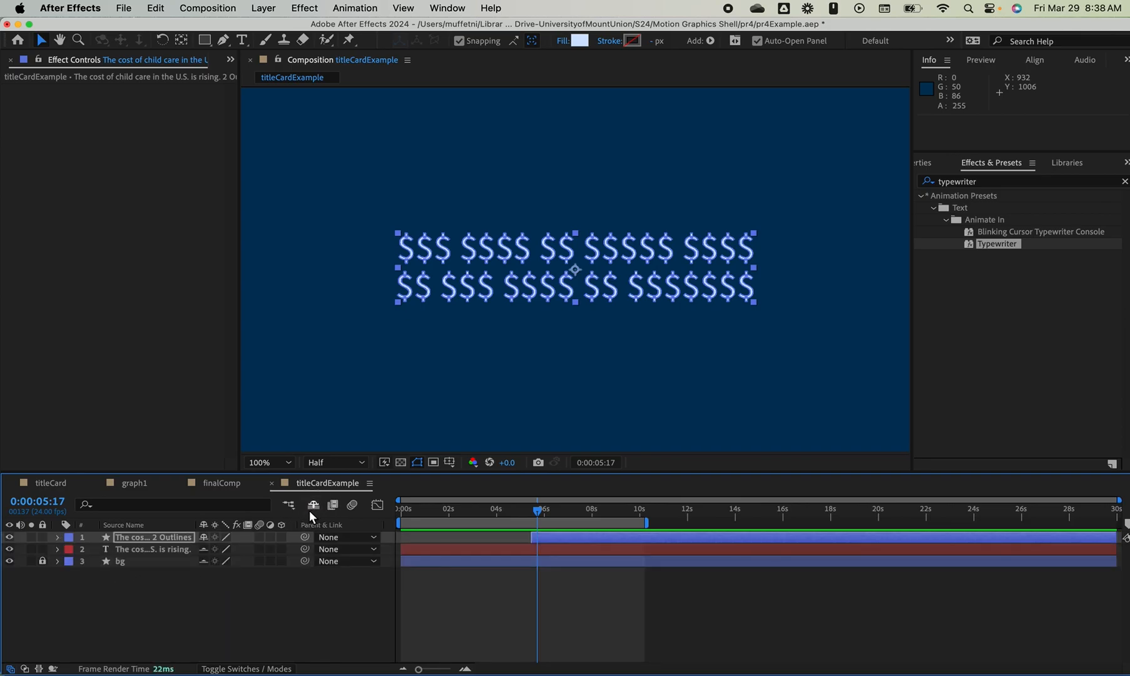
# Trim the end of the original text layer to where the outlines layer starts, and preview the transition
pyautogui.click(537, 553)
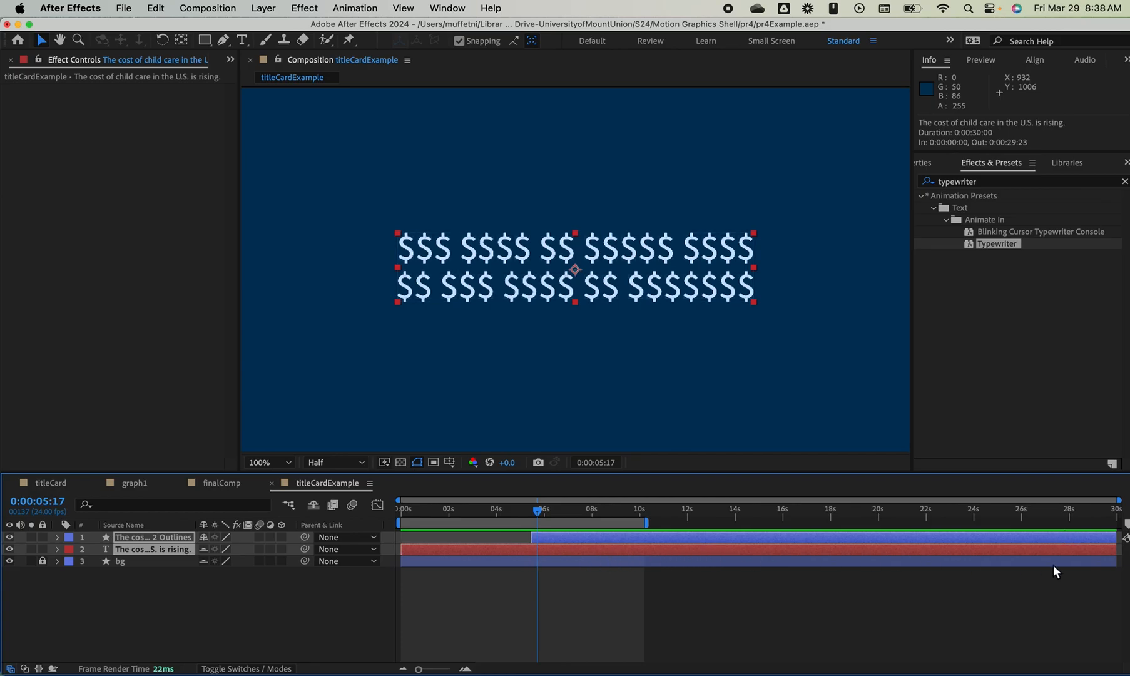
pyautogui.moveTo(1115, 549); pyautogui.dragTo(530, 571)
pyautogui.moveTo(537, 510); pyautogui.dragTo(511, 514)
pyautogui.click(550, 540)
pyautogui.press('space')
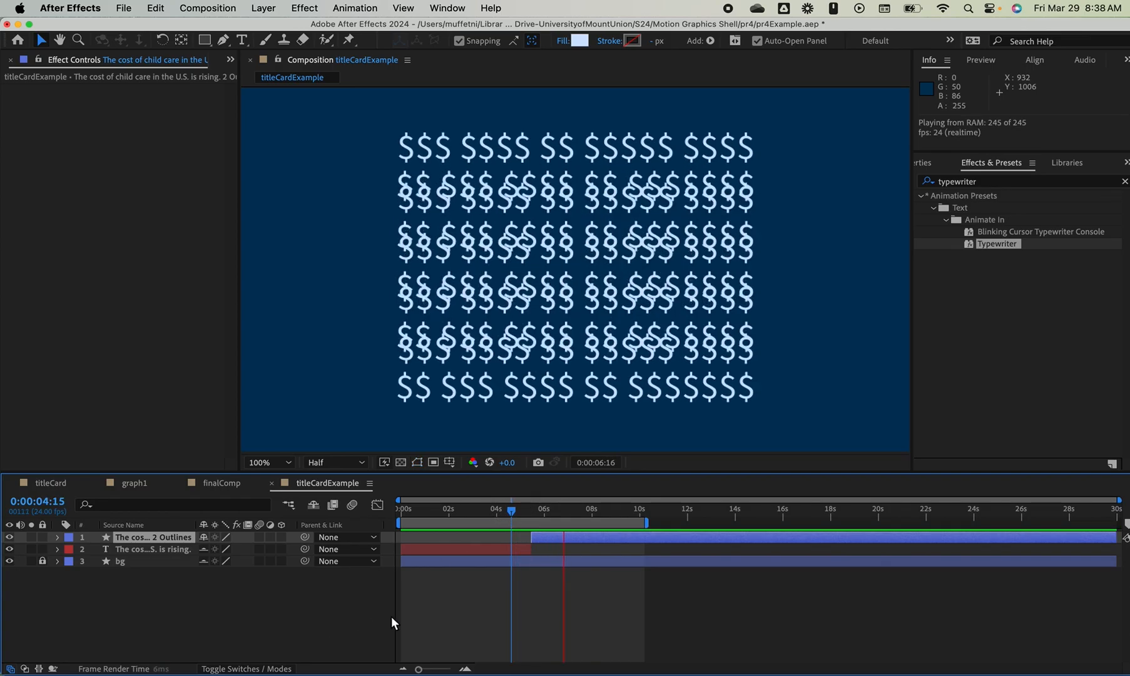
pyautogui.click(573, 512)
pyautogui.moveTo(575, 512); pyautogui.dragTo(535, 514)
pyautogui.press('space')
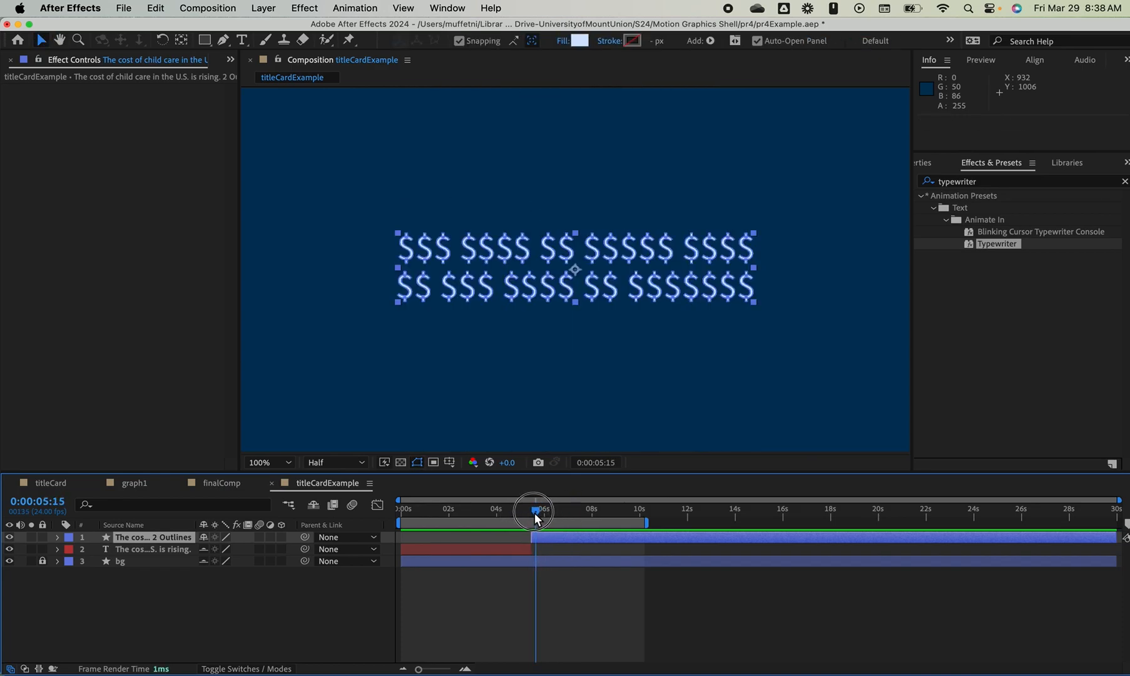
# Expand the outlines layer's contents down to the transform properties of Repeater 1
pyautogui.click(57, 537)
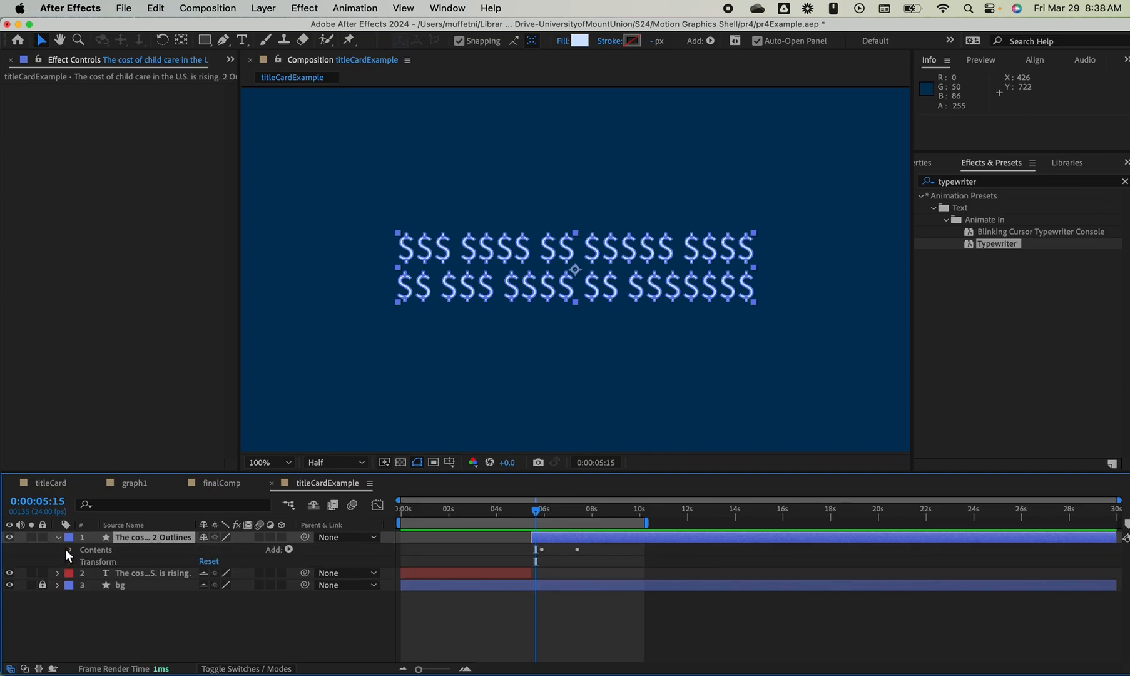
pyautogui.click(69, 550)
pyautogui.scroll(-2, 134, 595)
pyautogui.scroll(-3, 135, 603)
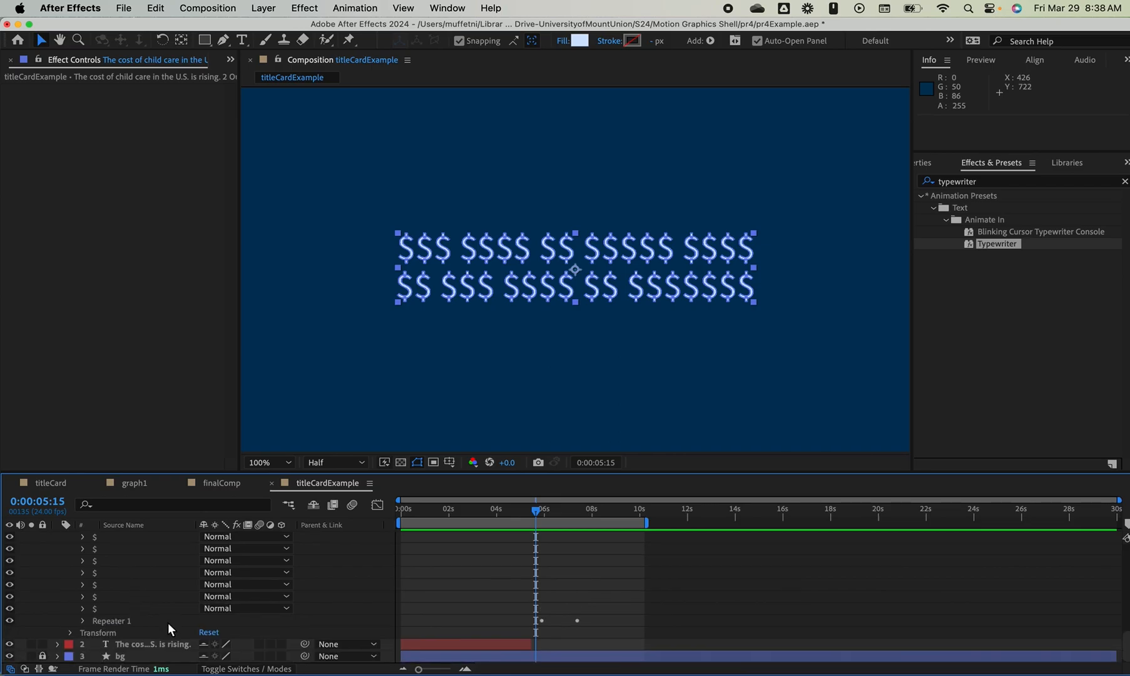
pyautogui.click(82, 621)
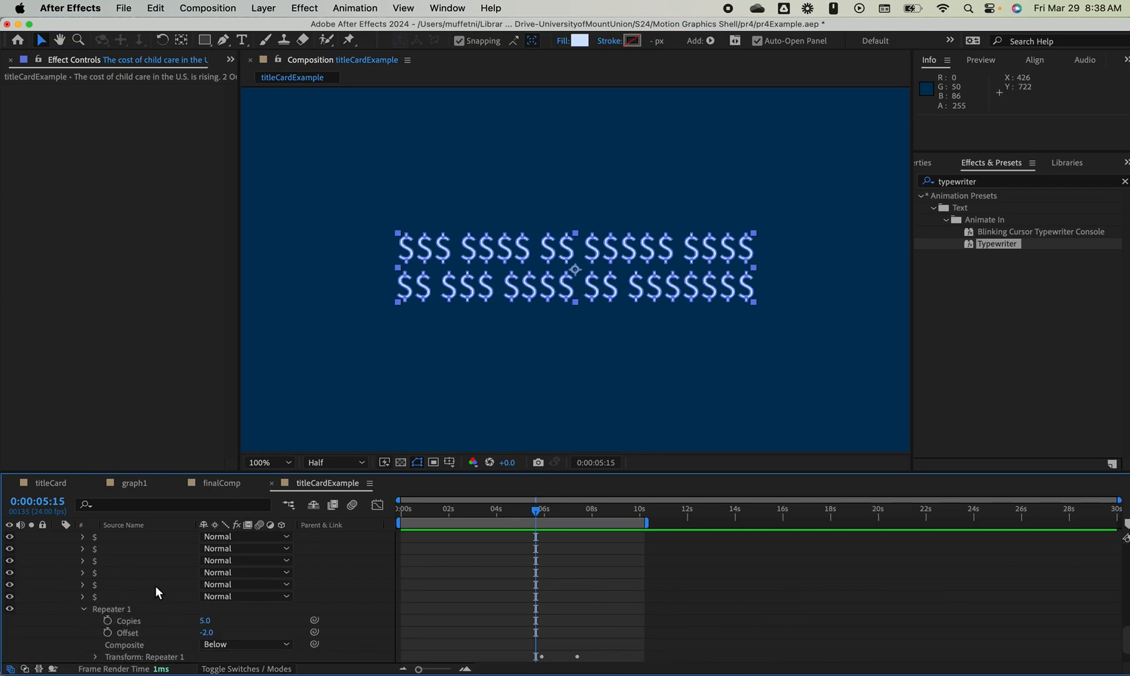
pyautogui.scroll(-1, 156, 588)
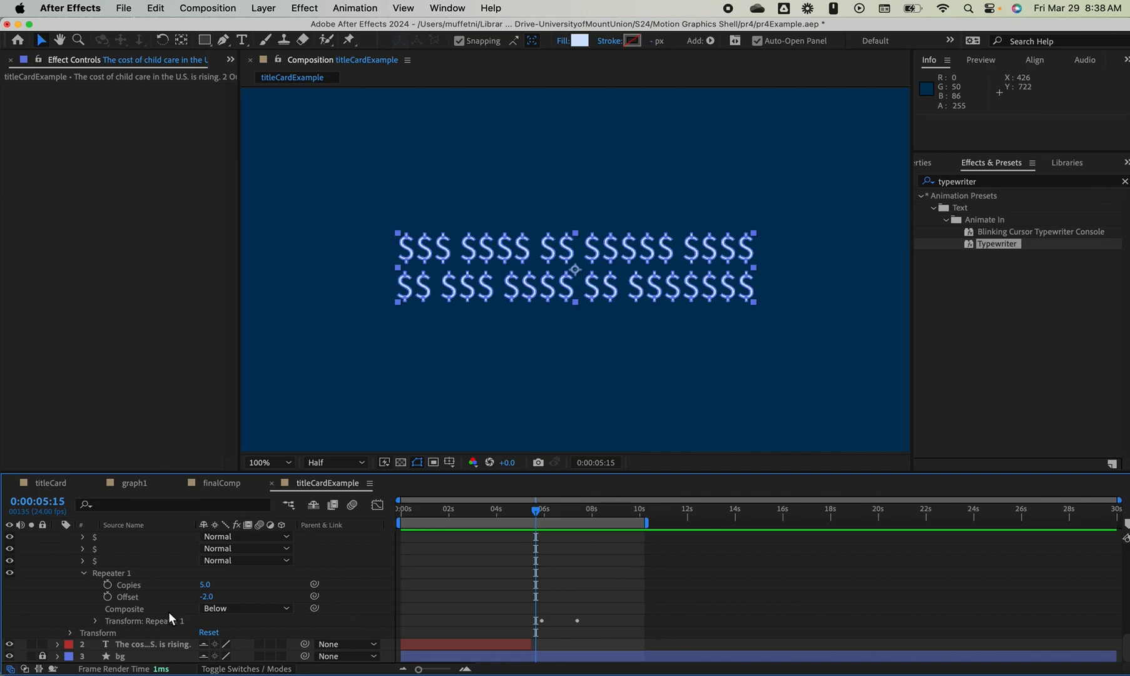
pyautogui.click(96, 620)
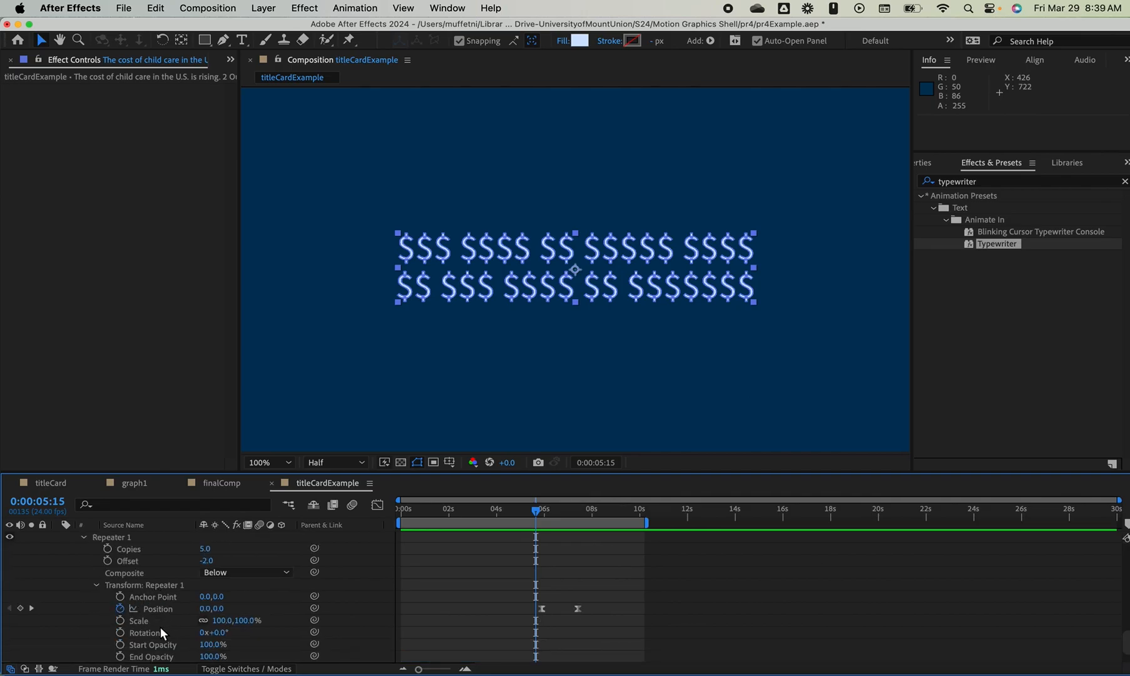
# Move the Repeater's second position keyframe earlier, to just before 7 seconds, and preview the faster expansion
pyautogui.scroll(-1, 159, 626)
pyautogui.scroll(1, 145, 616)
pyautogui.click(545, 511)
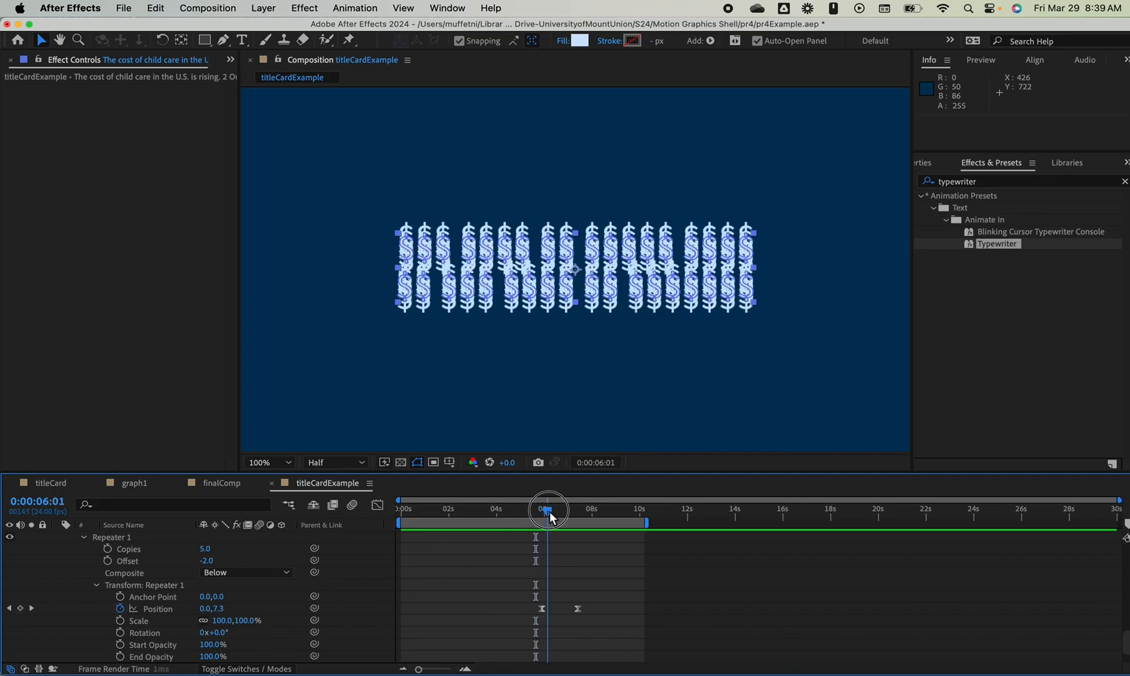
pyautogui.moveTo(546, 517)
pyautogui.mouseDown()
pyautogui.moveTo(568, 516)
pyautogui.moveTo(513, 513)
pyautogui.moveTo(577, 508)
pyautogui.moveTo(527, 496)
pyautogui.moveTo(584, 497)
pyautogui.moveTo(537, 498)
pyautogui.mouseUp()
pyautogui.click(585, 608)
pyautogui.moveTo(580, 608); pyautogui.dragTo(564, 607)
pyautogui.moveTo(536, 512); pyautogui.dragTo(523, 512)
pyautogui.press('space')
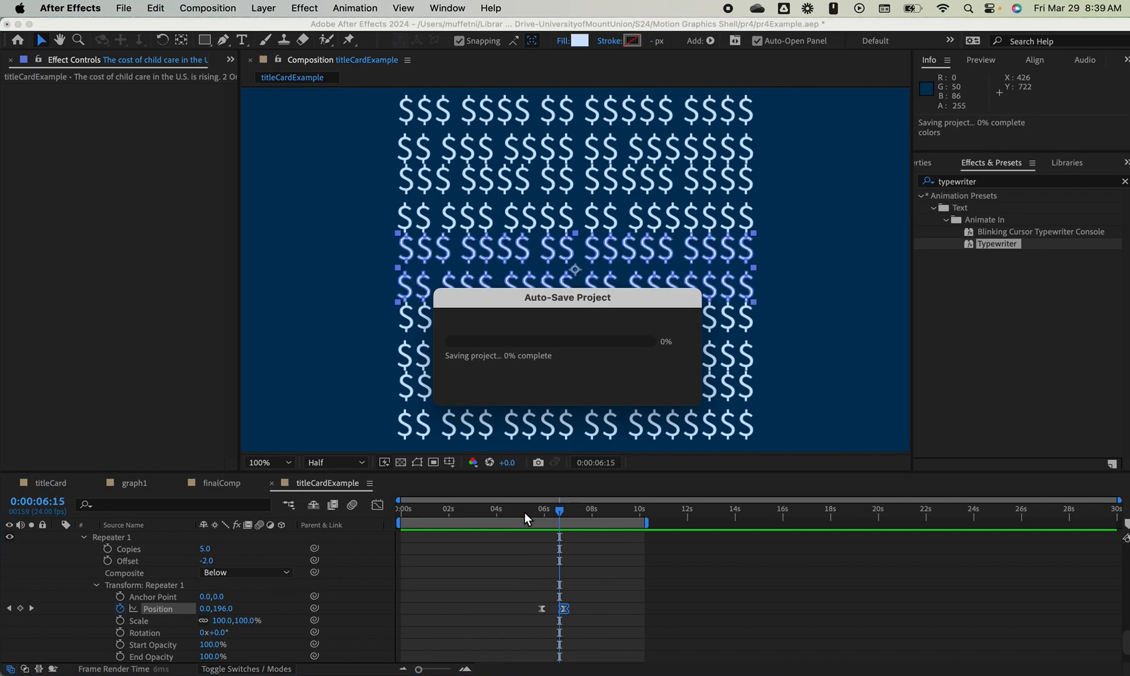
# Nudge the Repeater's second position keyframe slightly later, to about 7 seconds, and play back from 0:00:03:19
pyautogui.click(600, 603)
pyautogui.moveTo(564, 608); pyautogui.dragTo(567, 609)
pyautogui.click(542, 608)
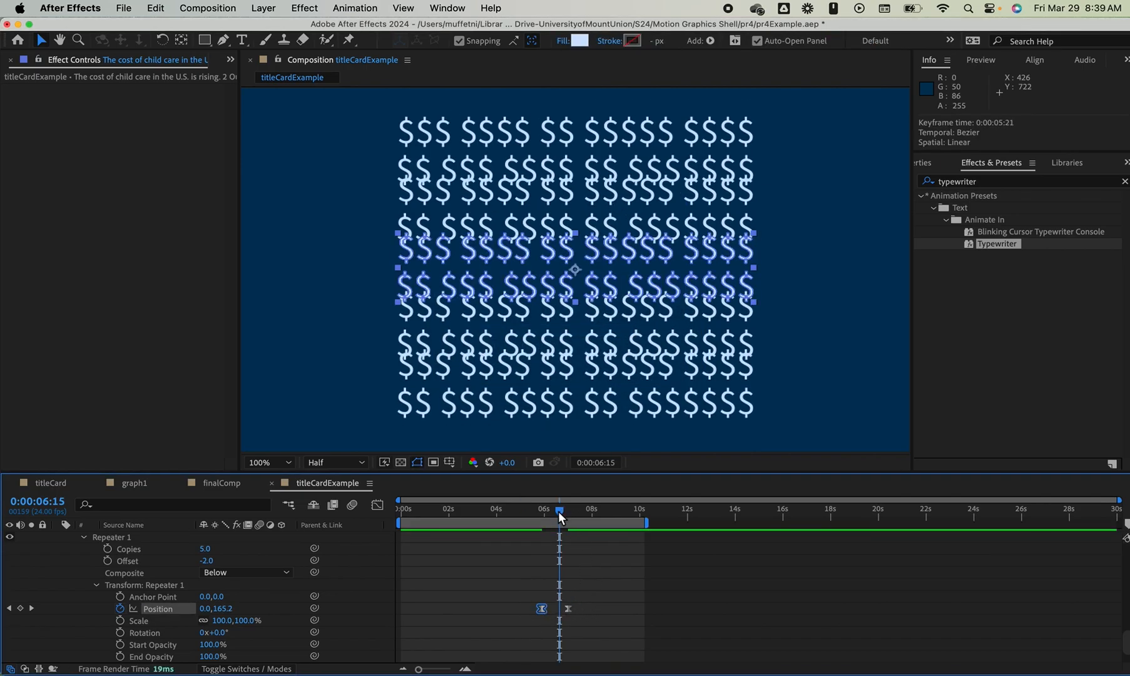
pyautogui.moveTo(559, 509); pyautogui.dragTo(492, 509)
pyautogui.press('space')
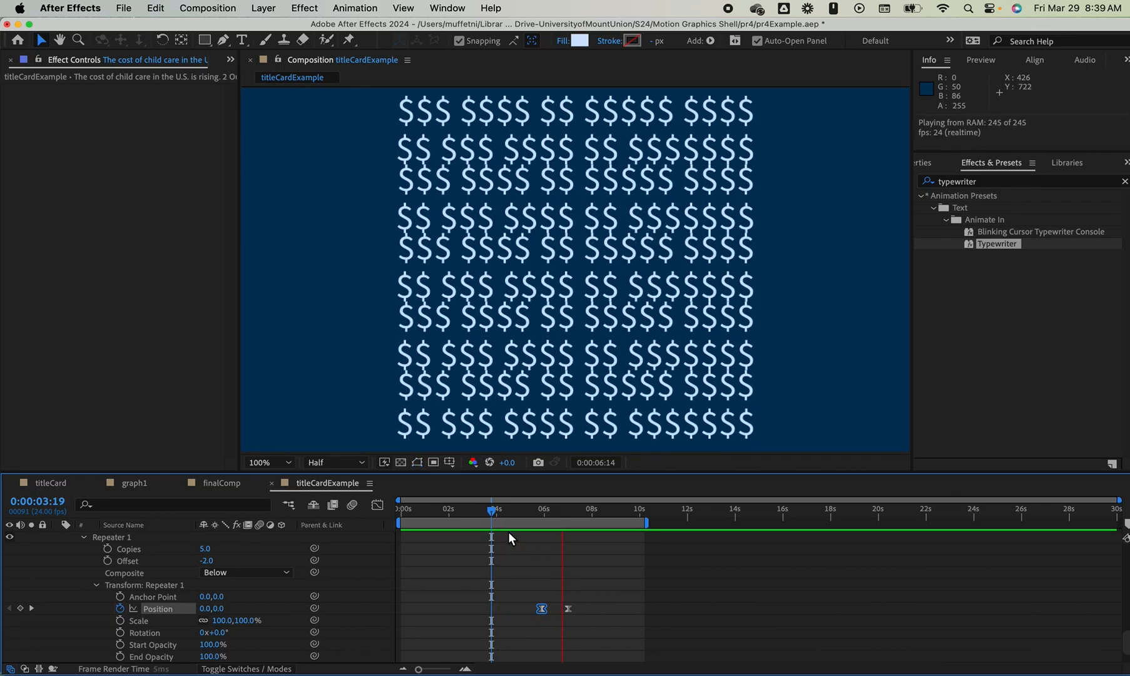
pyautogui.press('space')
# Show only the keyframed properties, move the Repeater's first position keyframe to 0:00:05:11, and dismiss the OneDrive reminder
pyautogui.moveTo(575, 512); pyautogui.dragTo(531, 513)
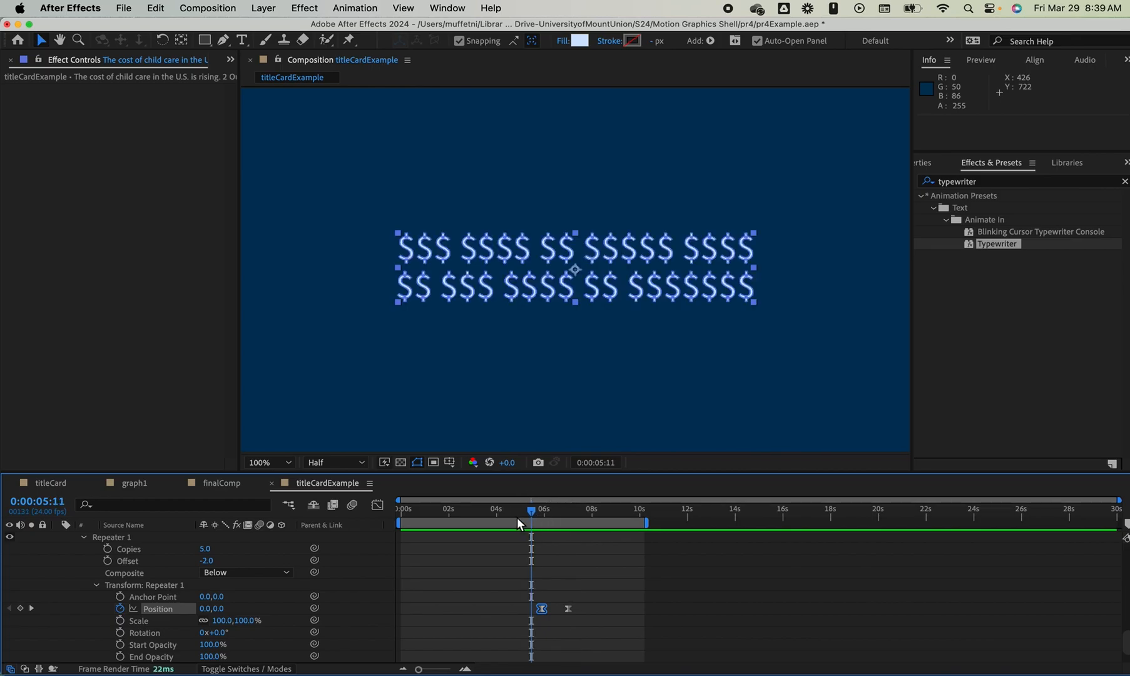
pyautogui.press('u')
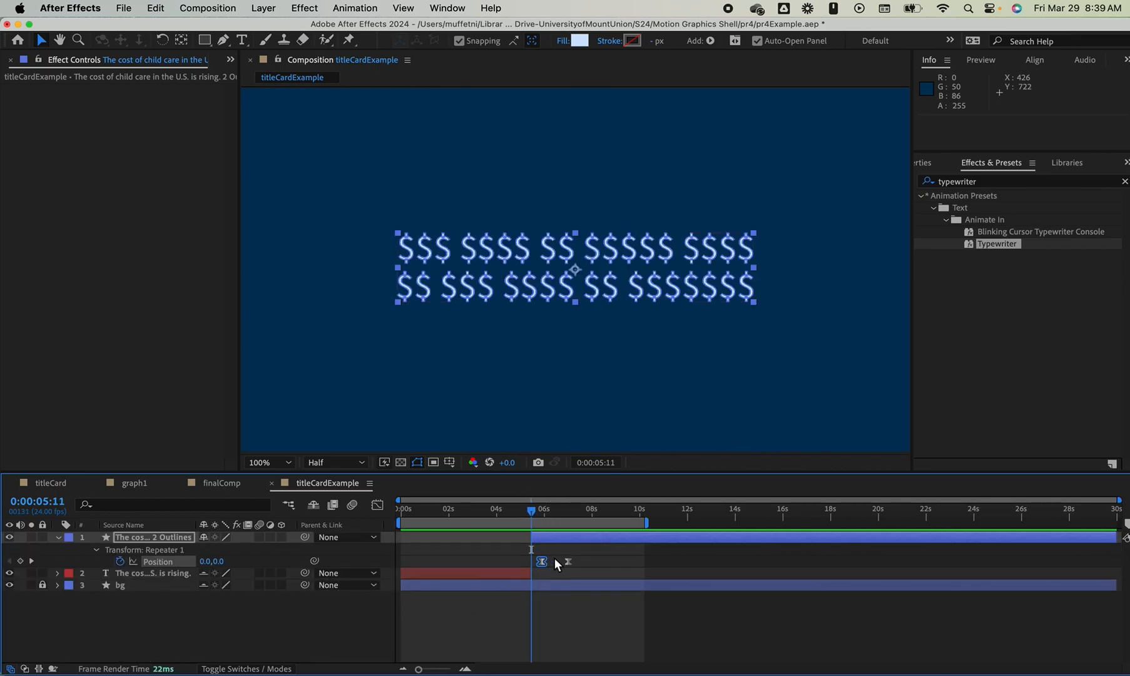
pyautogui.moveTo(542, 560); pyautogui.dragTo(501, 509)
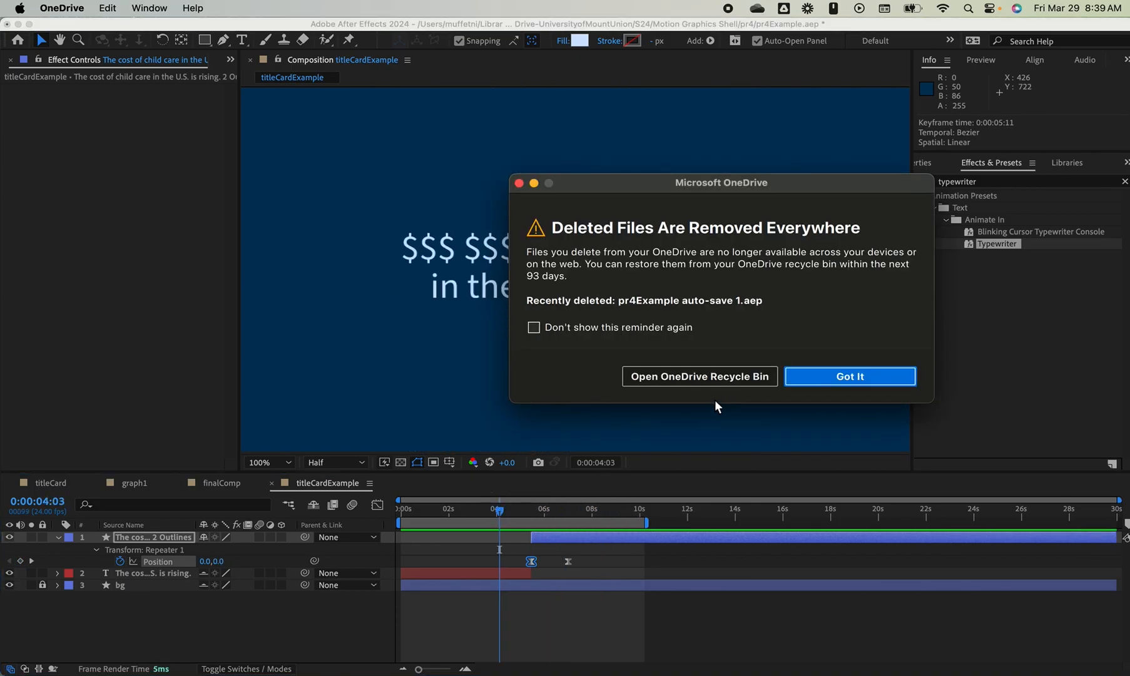
pyautogui.click(846, 376)
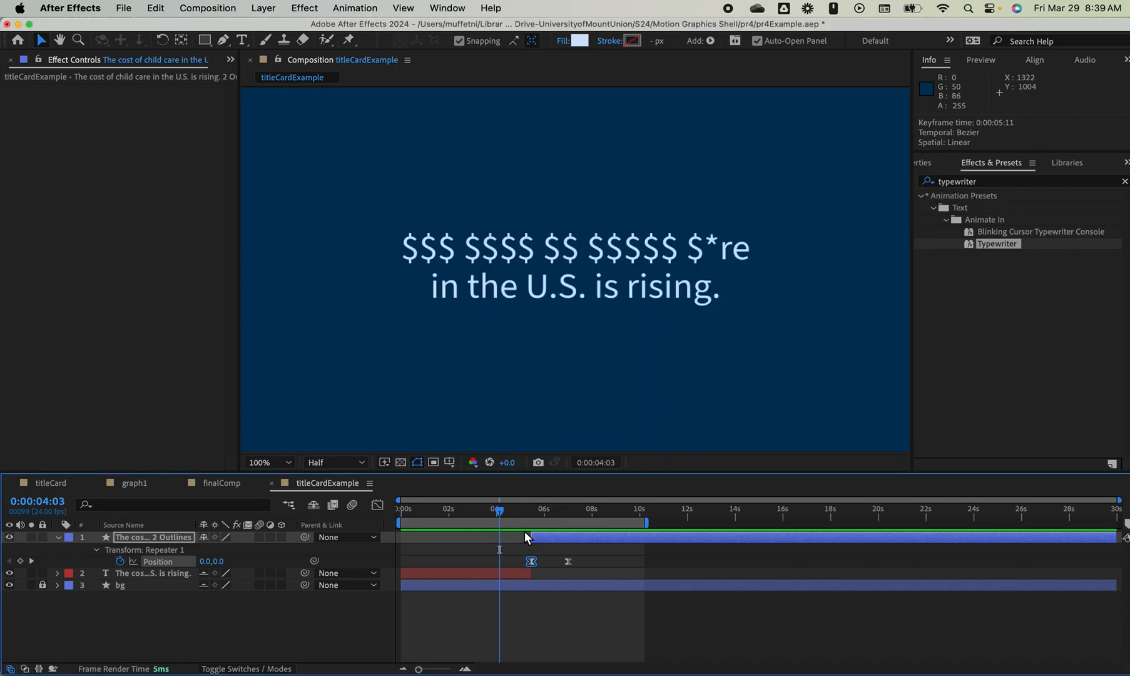
# Play back the transition from the text to the repeater expansion, starting at 0:00:03:15 and again at 0:00:04:16
pyautogui.moveTo(501, 510); pyautogui.dragTo(488, 513)
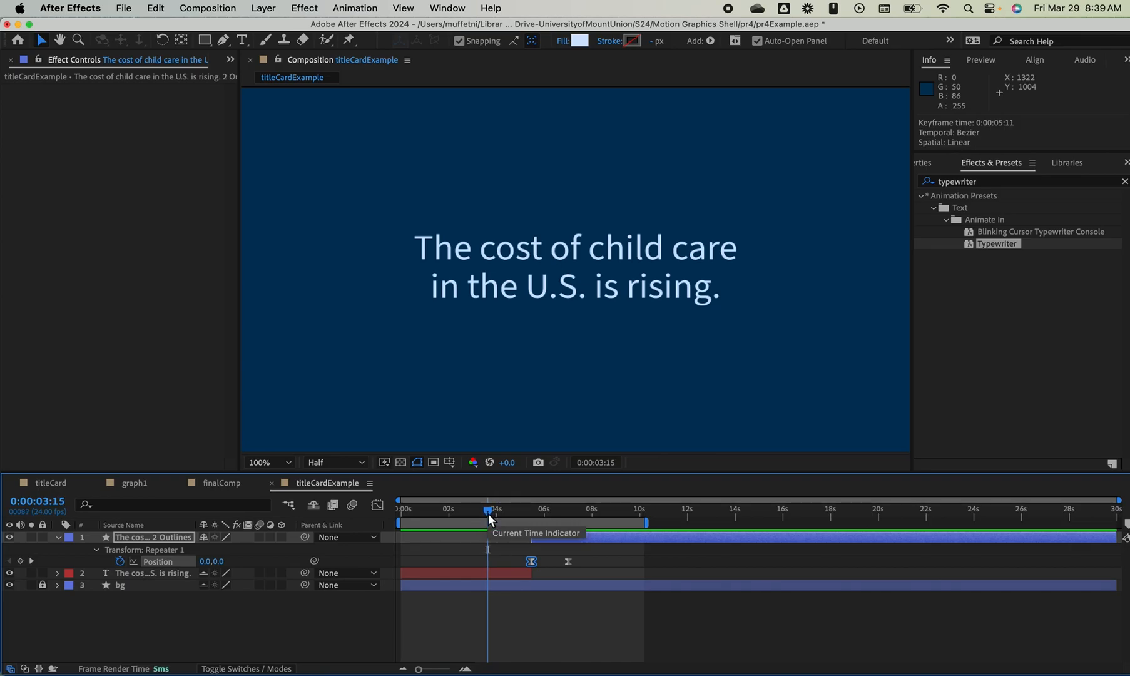
pyautogui.press('space')
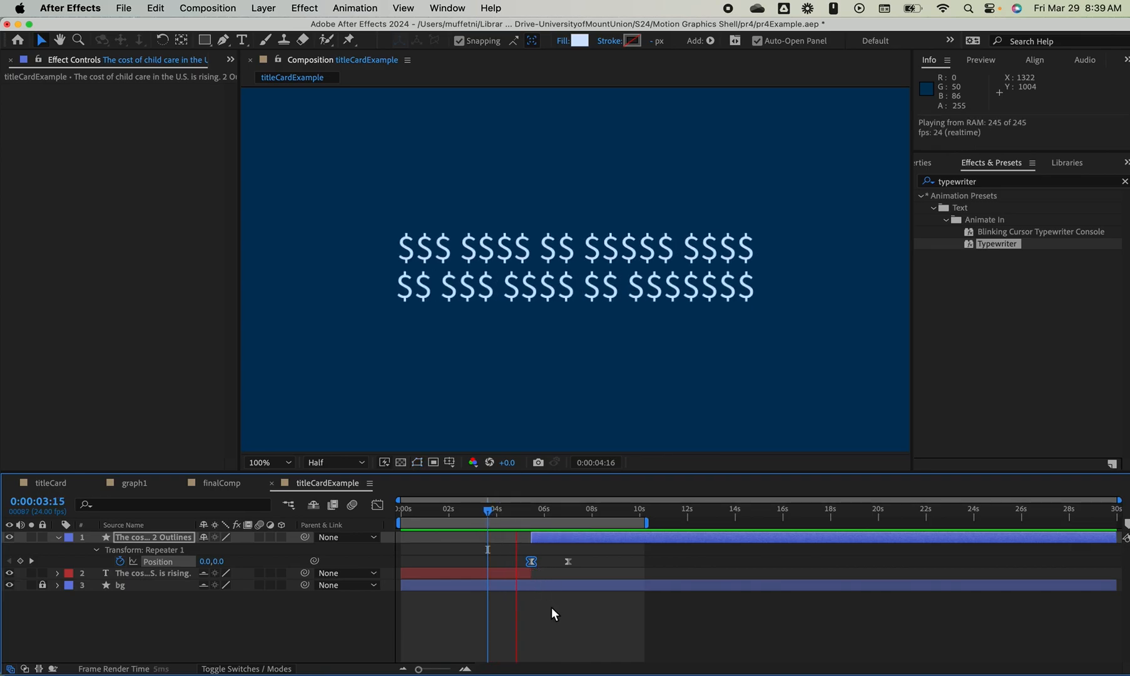
pyautogui.press('space')
pyautogui.moveTo(542, 515); pyautogui.dragTo(513, 511)
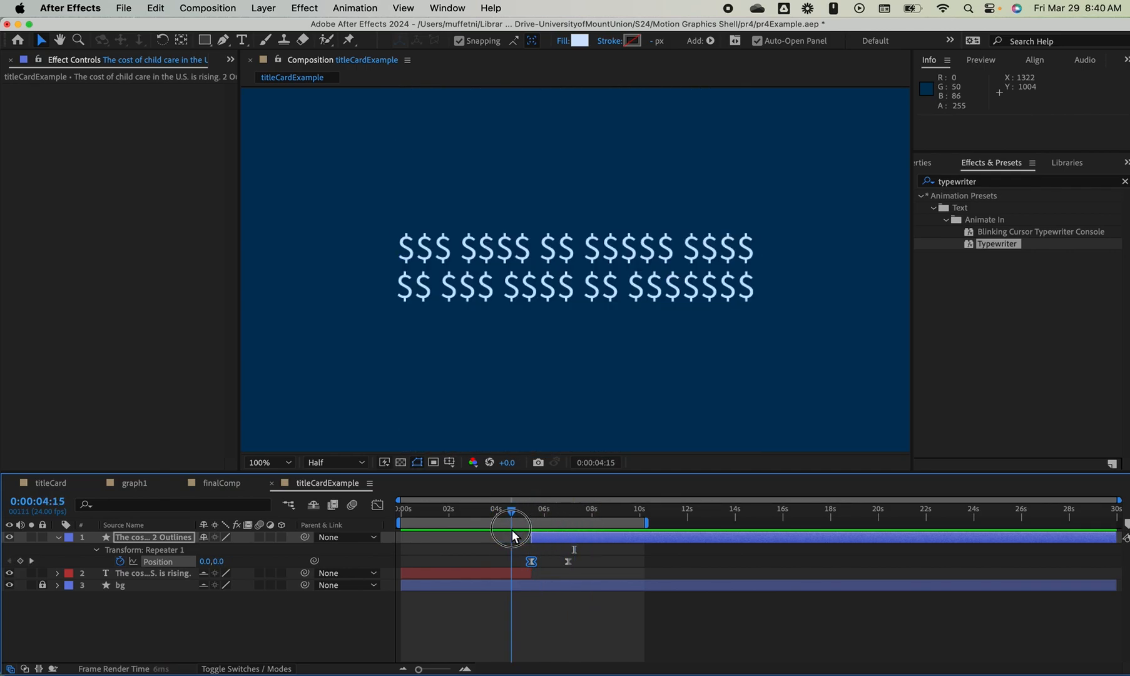
pyautogui.press('space')
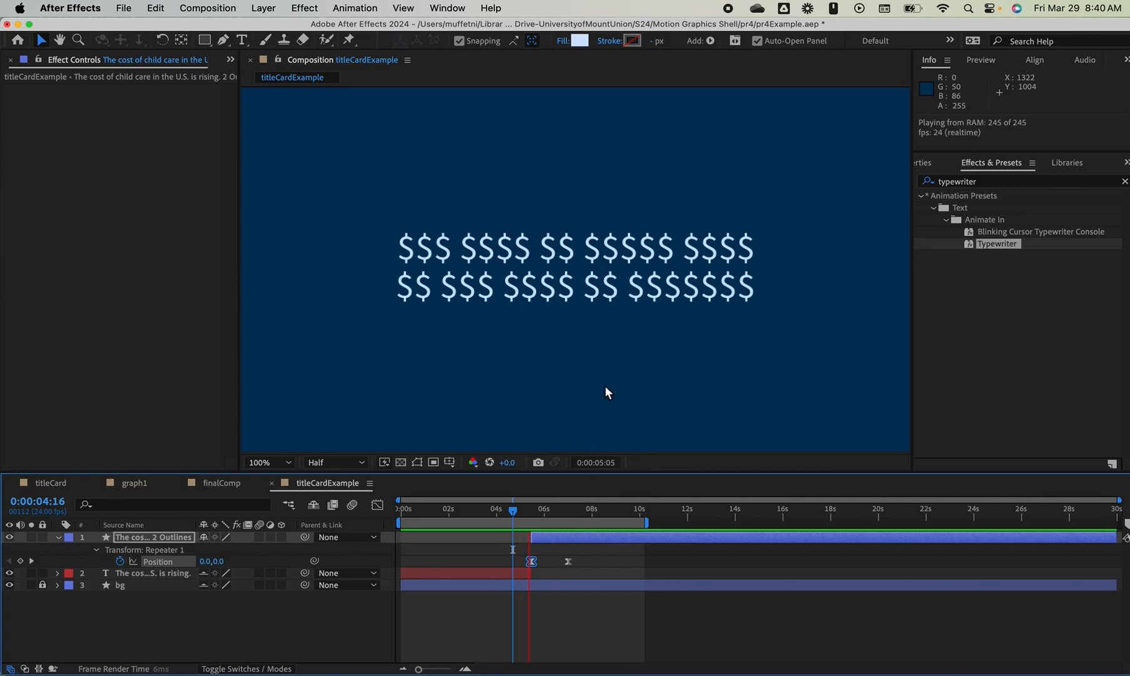
pyautogui.press('space')
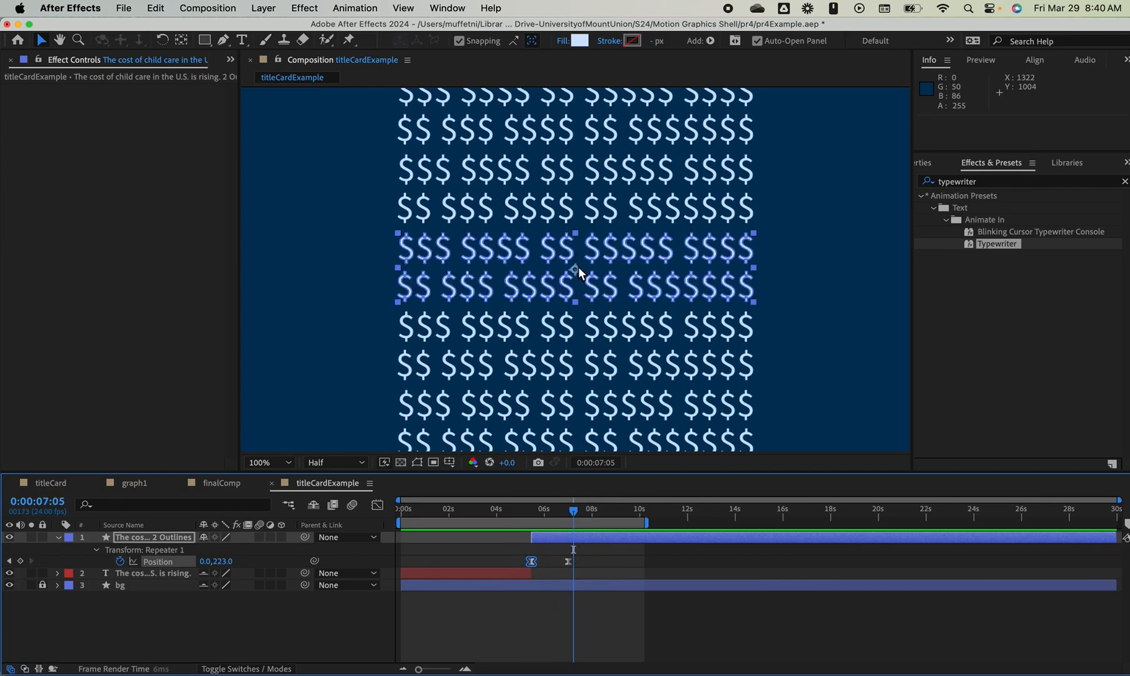
pyautogui.moveTo(578, 514); pyautogui.dragTo(531, 497)
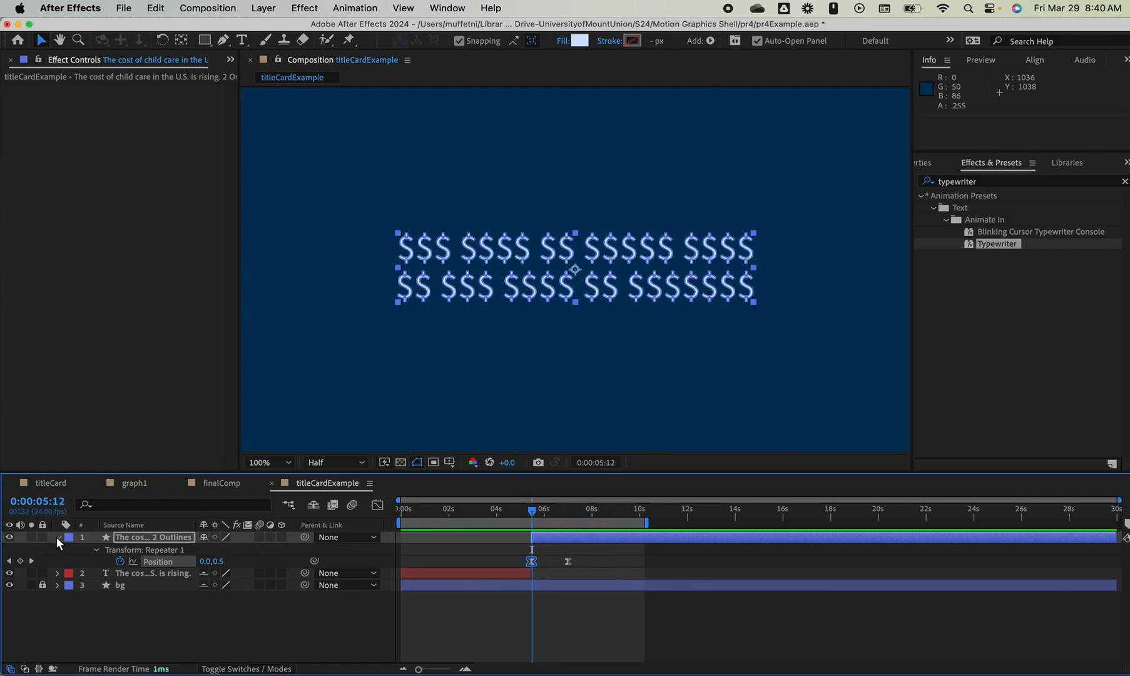
pyautogui.click(591, 348)
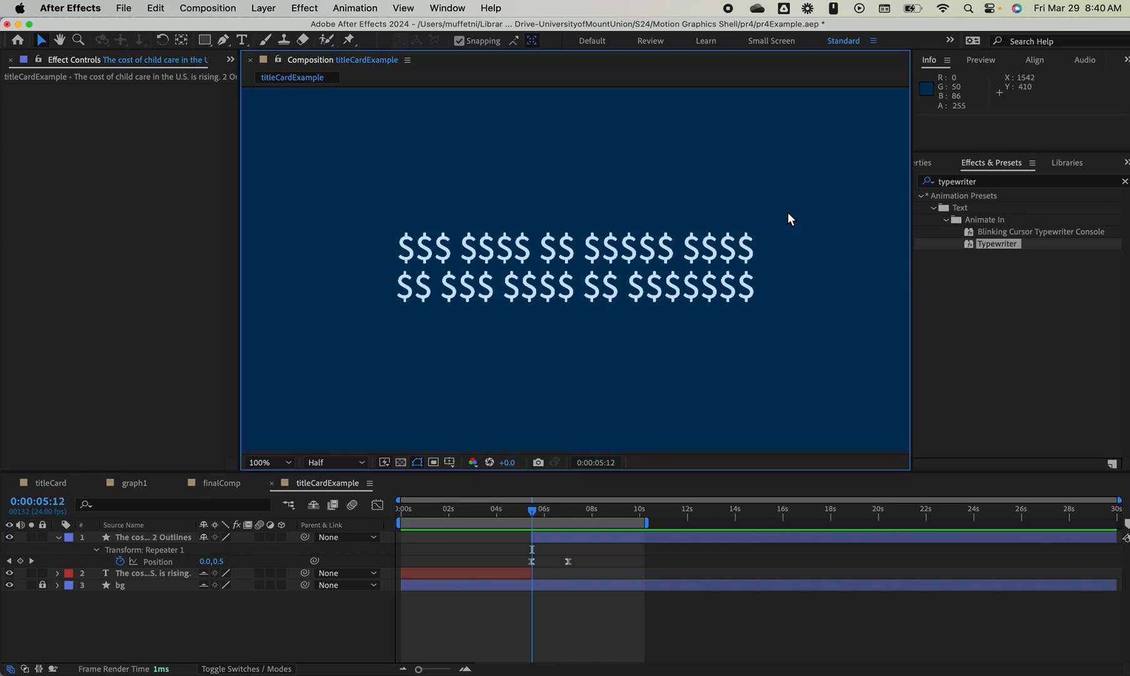
# Try extending the end of the original text layer to 0:00:07:01, and undo the layer time change
pyautogui.click(525, 574)
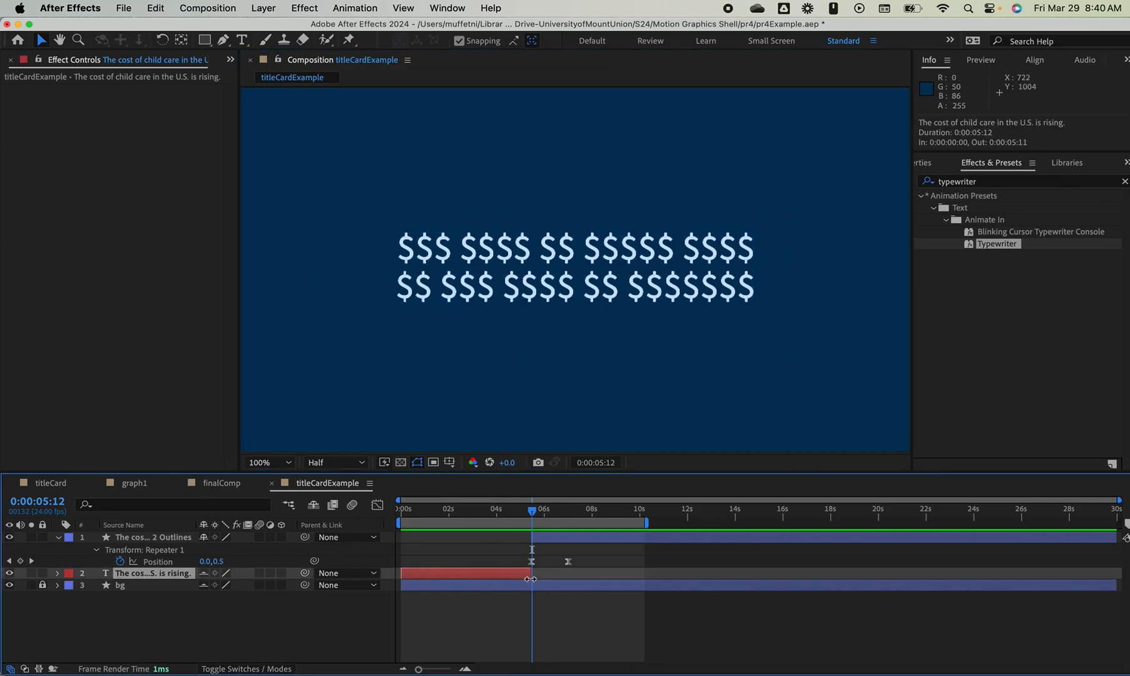
pyautogui.moveTo(531, 574); pyautogui.dragTo(570, 581)
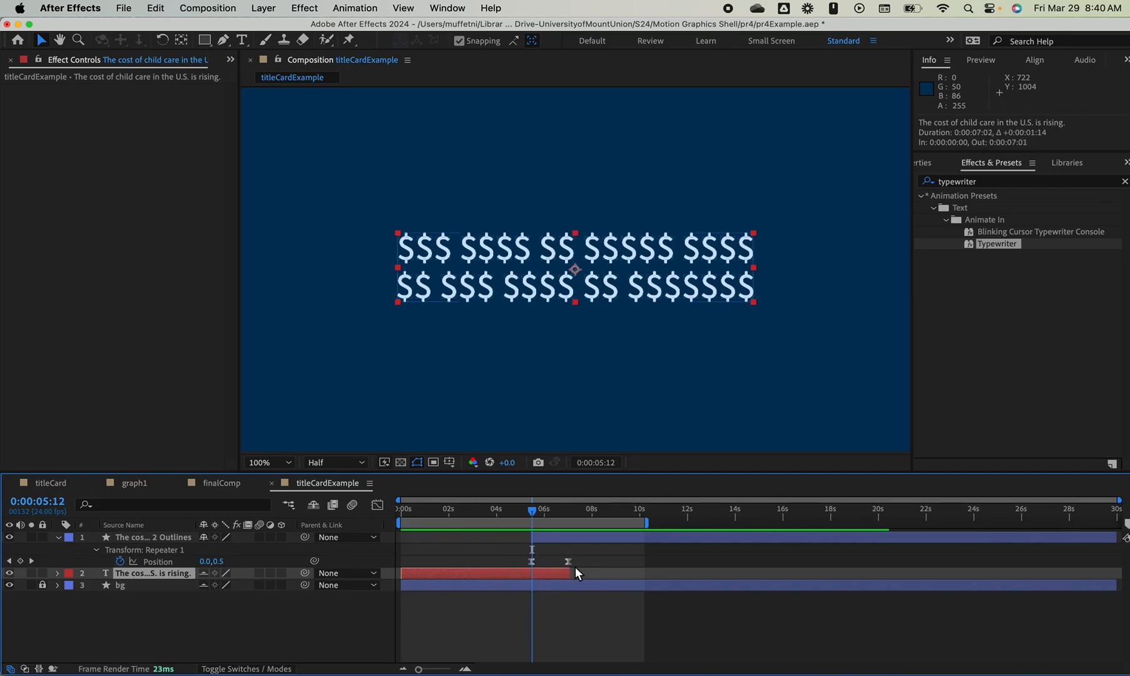
pyautogui.press('super+z')
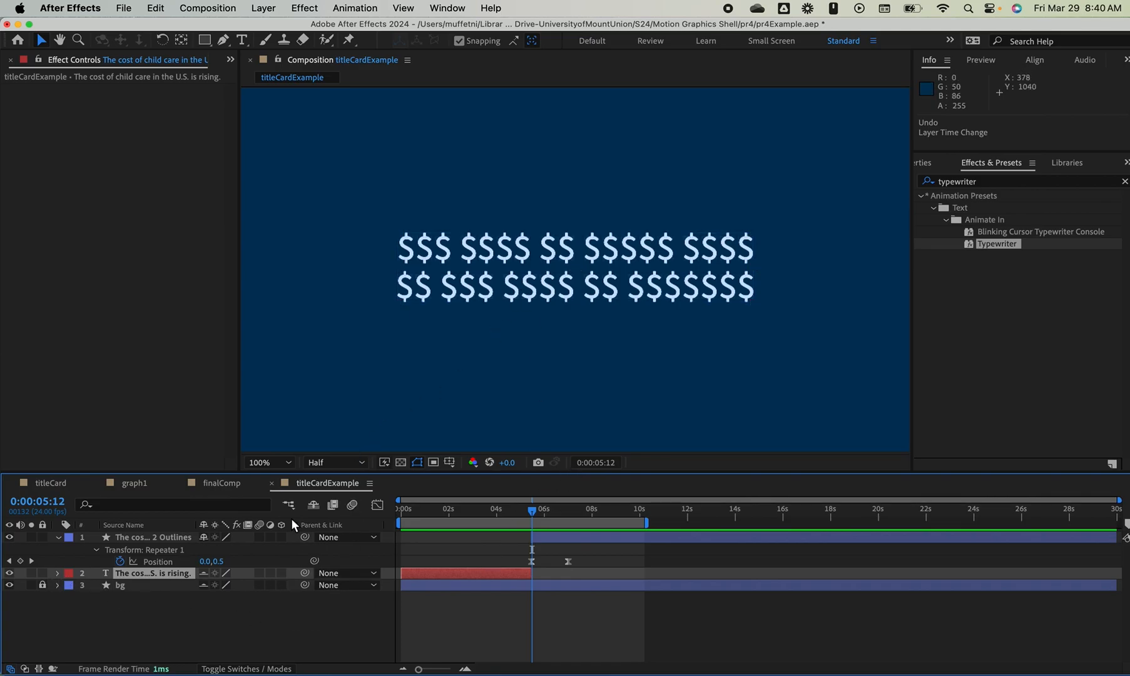
# Hide the shy layers and rename the outlines layer as duplicateText
pyautogui.click(312, 504)
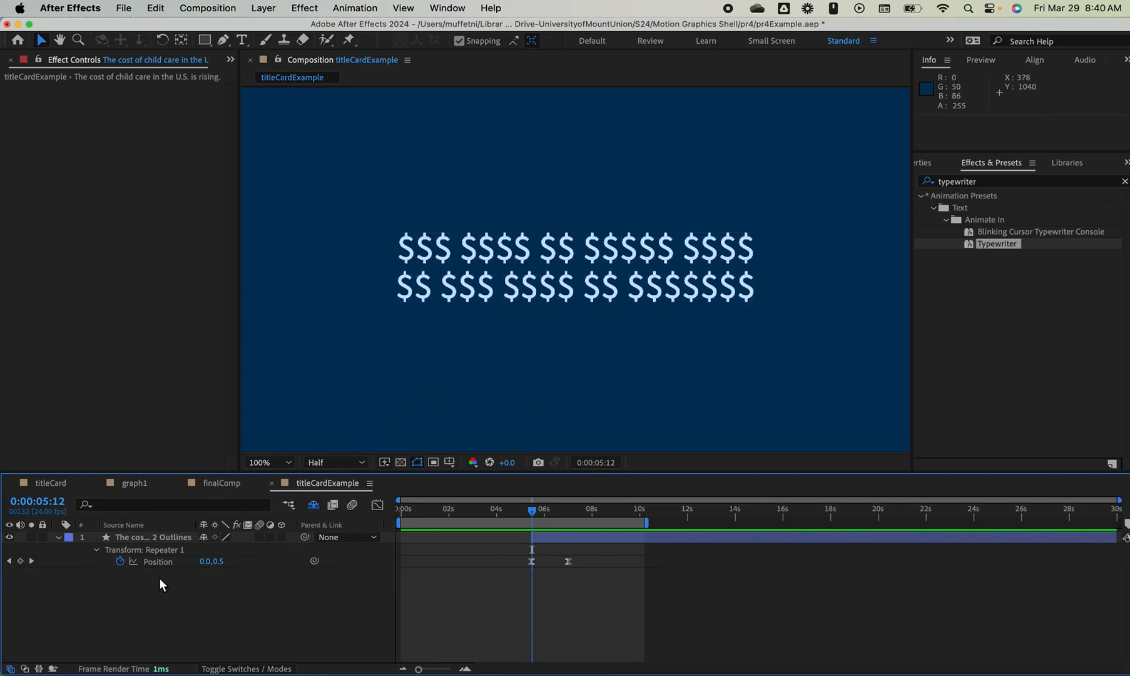
pyautogui.click(145, 538)
pyautogui.press('Return')
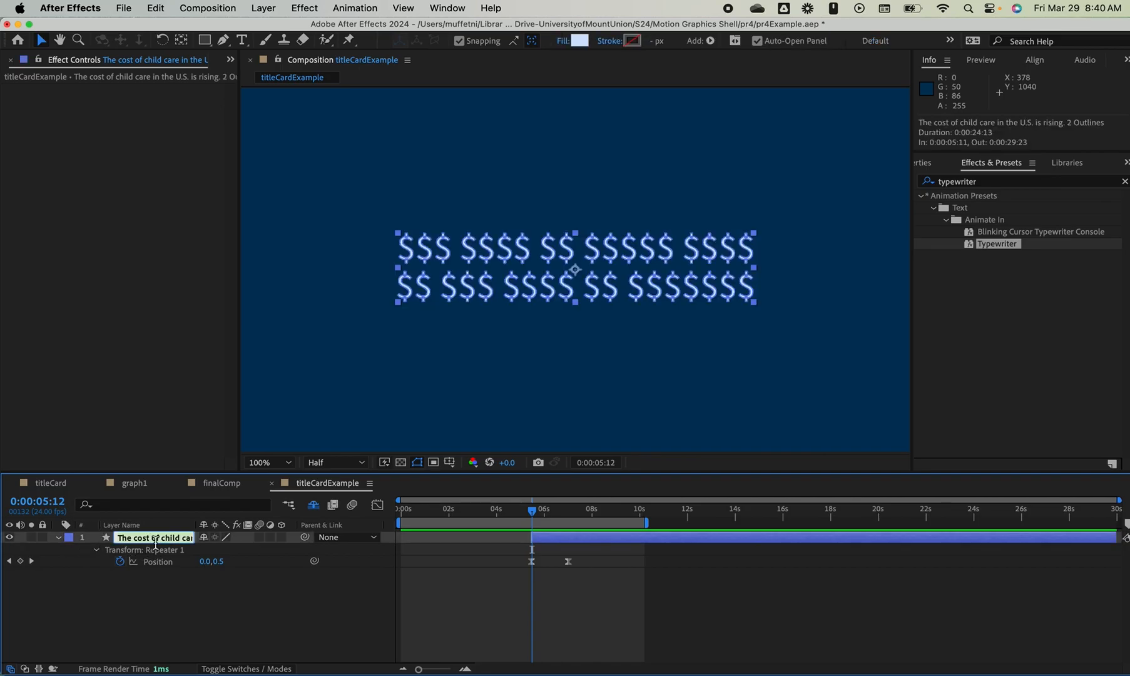
pyautogui.write('dup')
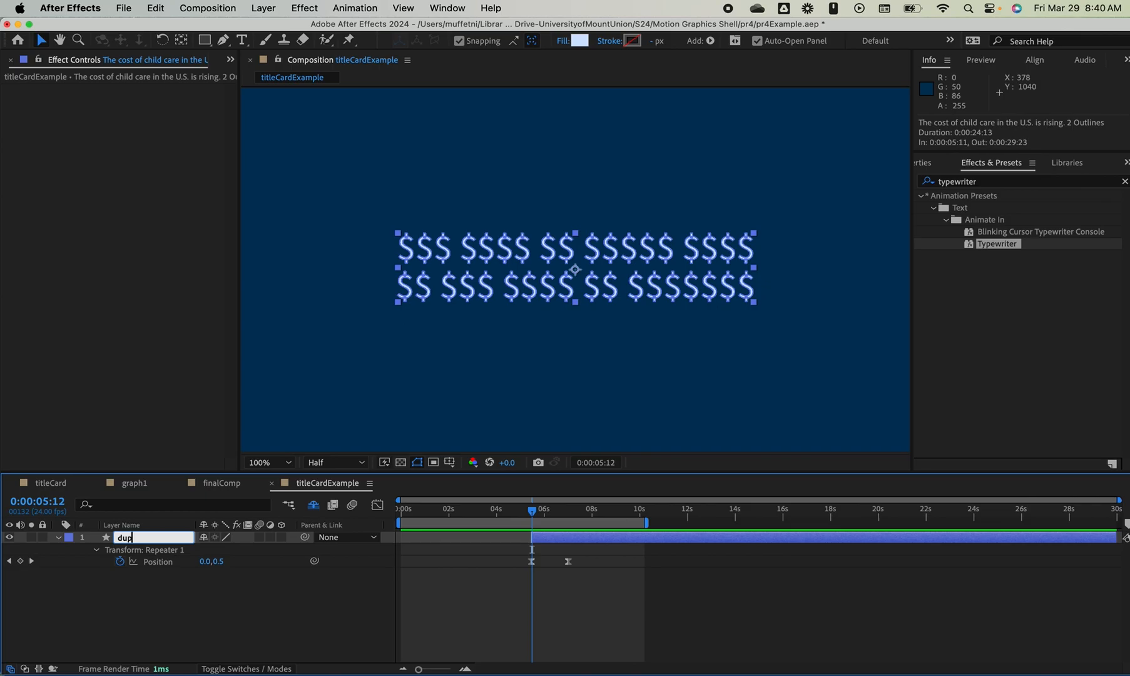
pyautogui.write('licateText')
pyautogui.press('Return')
pyautogui.click(196, 618)
# Draw a rectangular mask about 982 by 229 px on the duplicateText layer, enclosing the two central rows of dollar signs
pyautogui.click(163, 538)
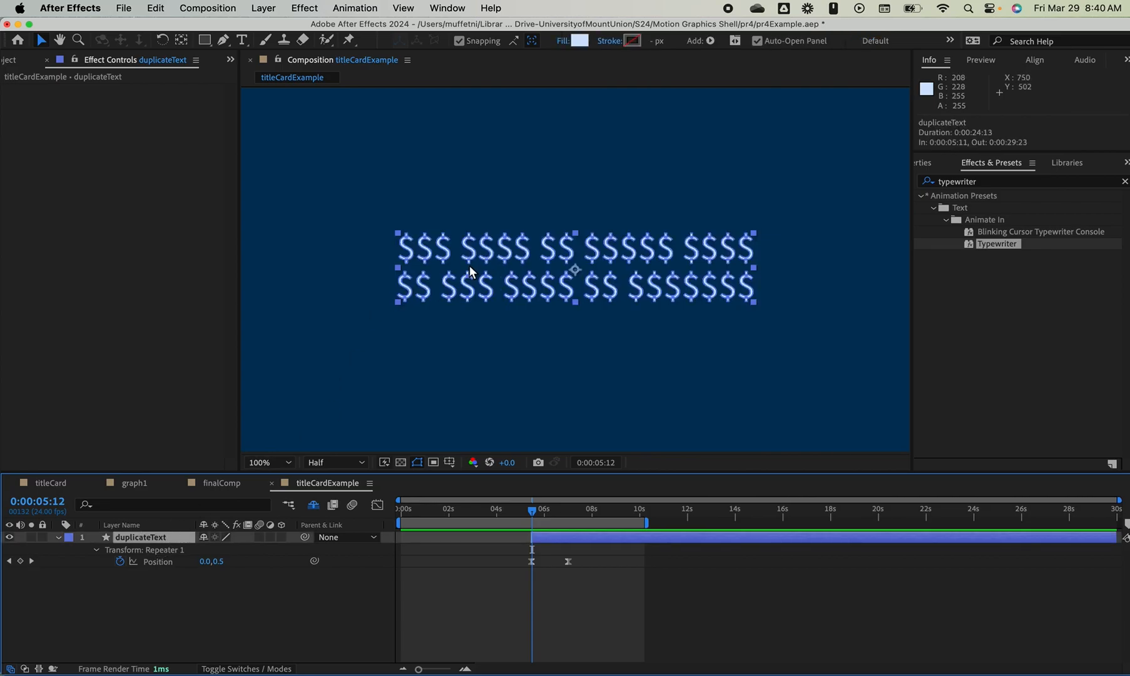
pyautogui.click(204, 43)
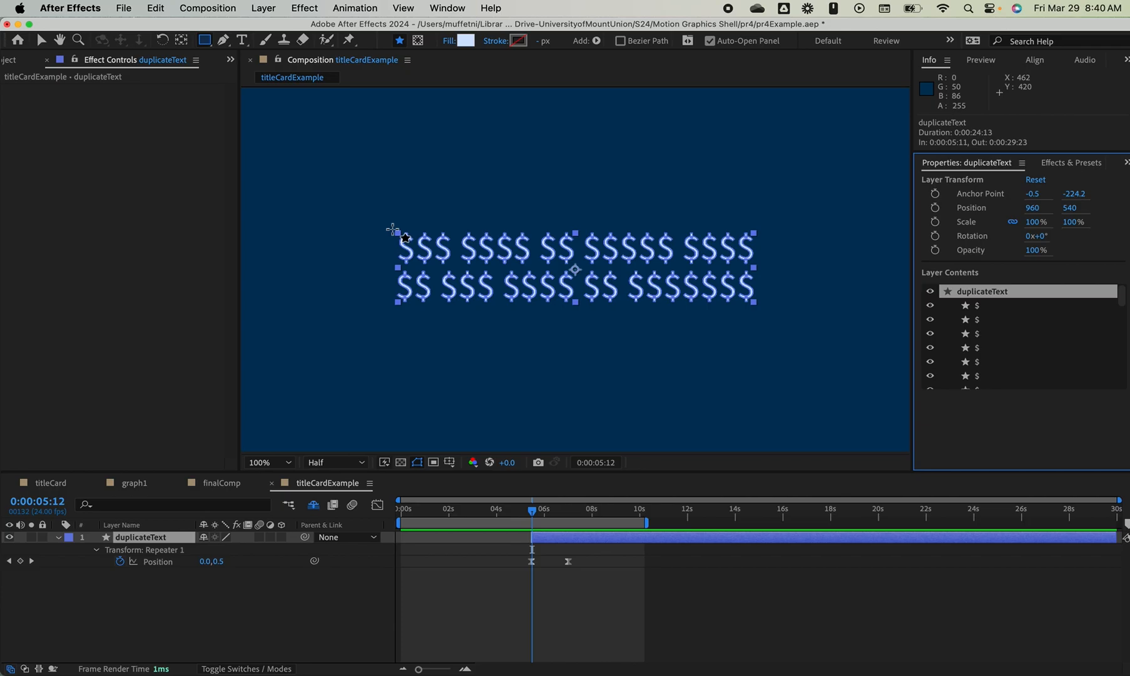
pyautogui.click(417, 42)
pyautogui.moveTo(394, 229)
pyautogui.mouseDown()
pyautogui.moveTo(411, 259)
pyautogui.moveTo(499, 303)
pyautogui.moveTo(758, 304)
pyautogui.mouseUp()
pyautogui.moveTo(760, 305); pyautogui.dragTo(758, 311)
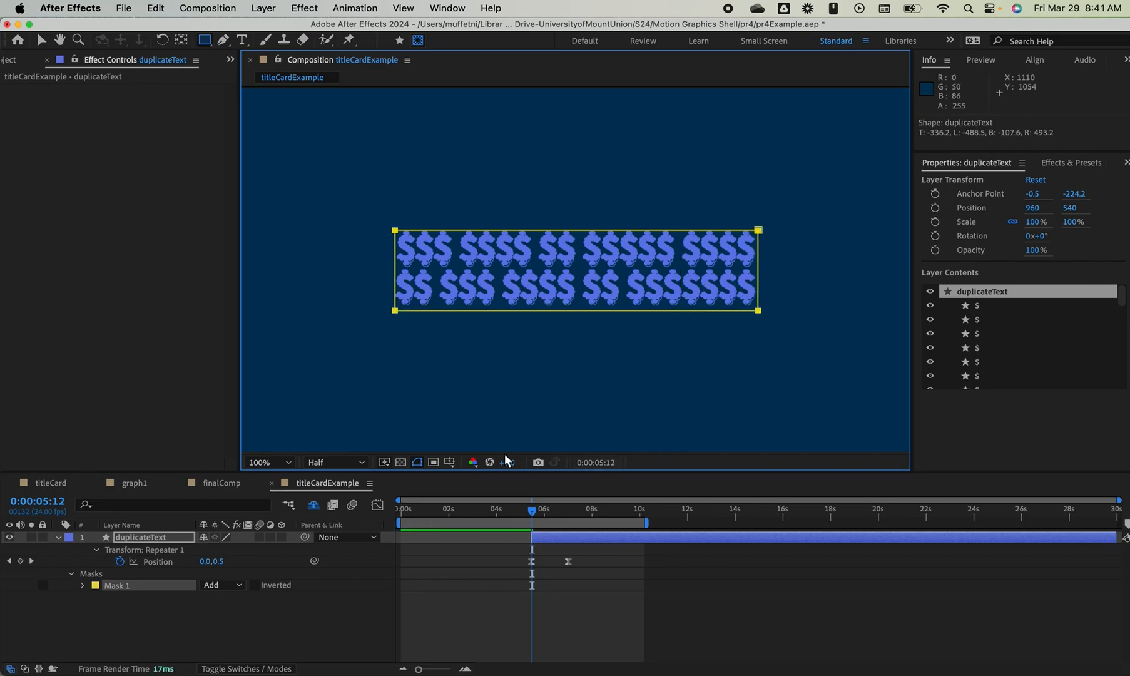
pyautogui.click(263, 635)
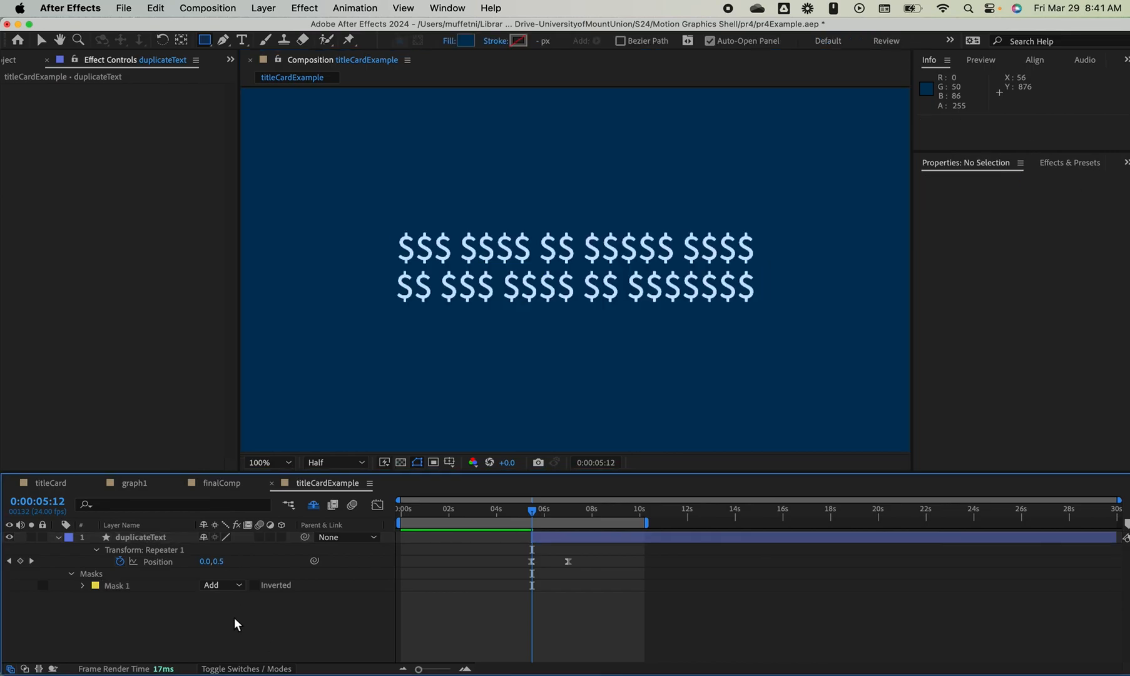
# Invert Mask 1 on the duplicateText layer, comparing the result with inversion turned off
pyautogui.click(130, 585)
pyautogui.click(258, 585)
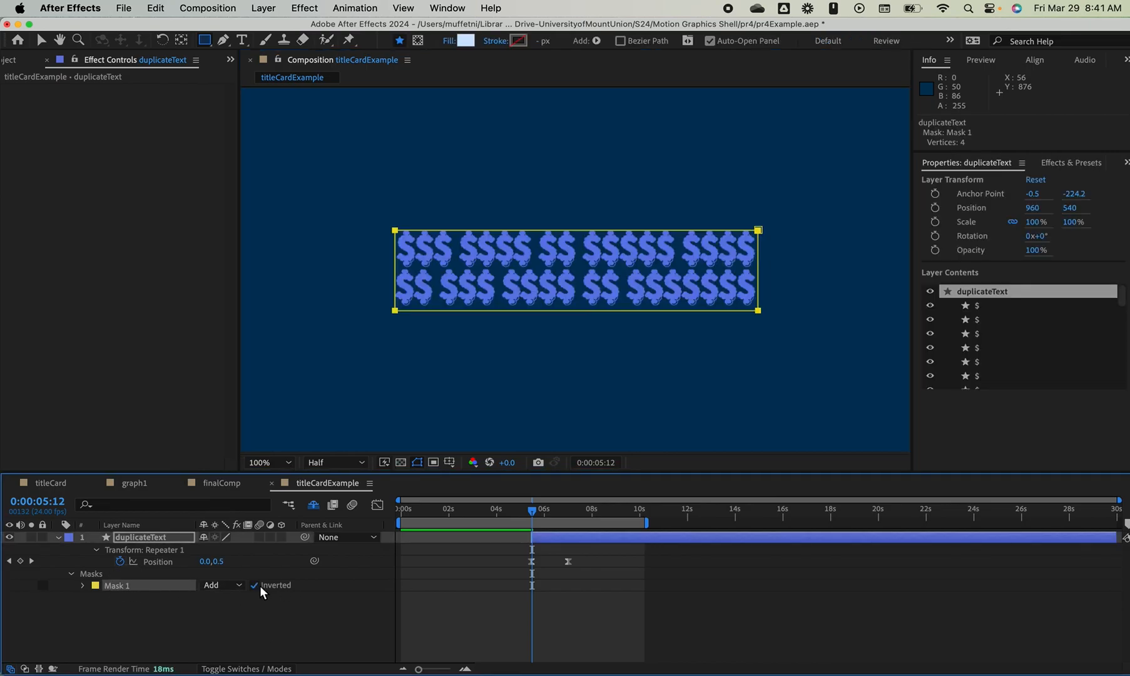
pyautogui.click(364, 621)
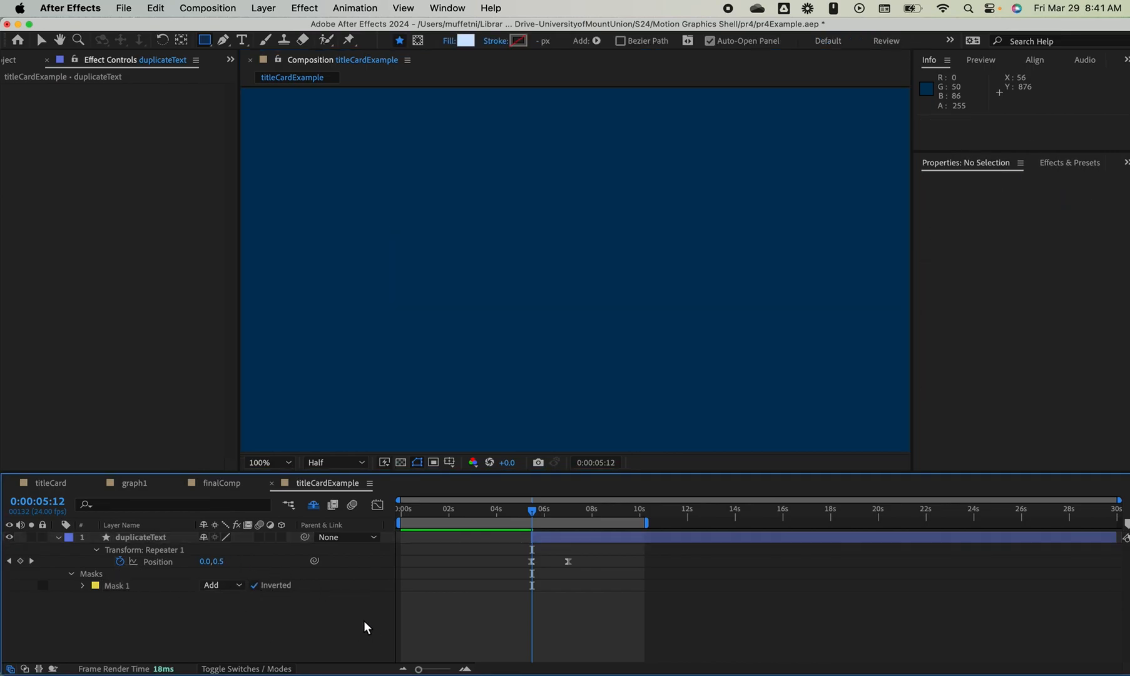
pyautogui.click(255, 586)
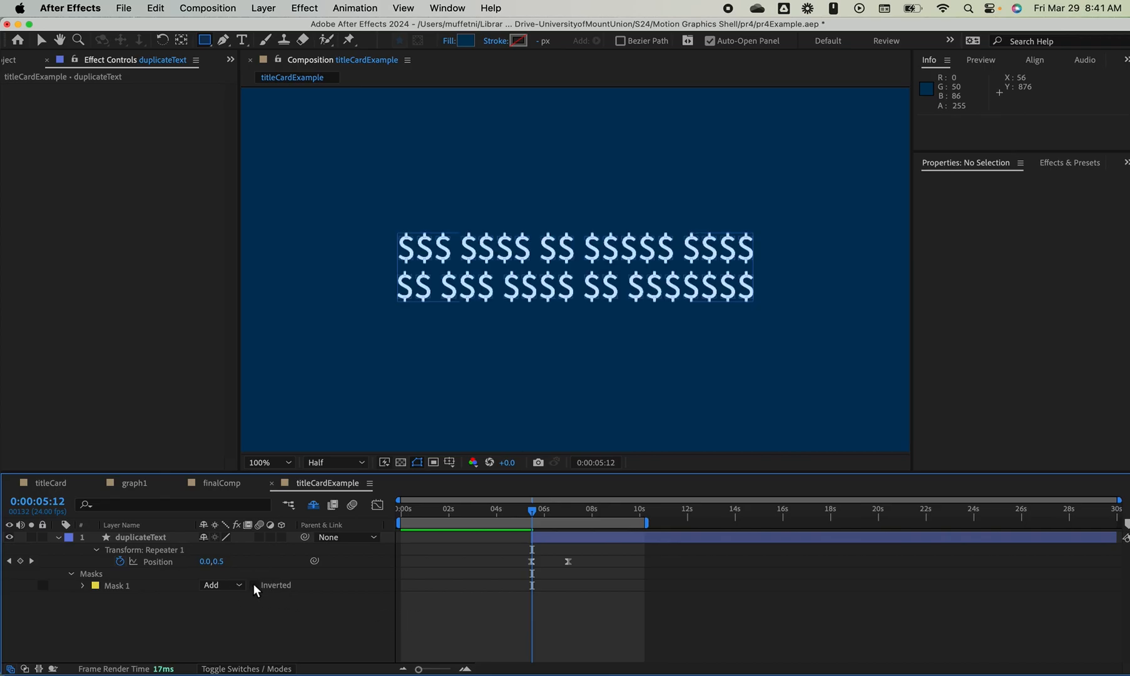
pyautogui.click(255, 585)
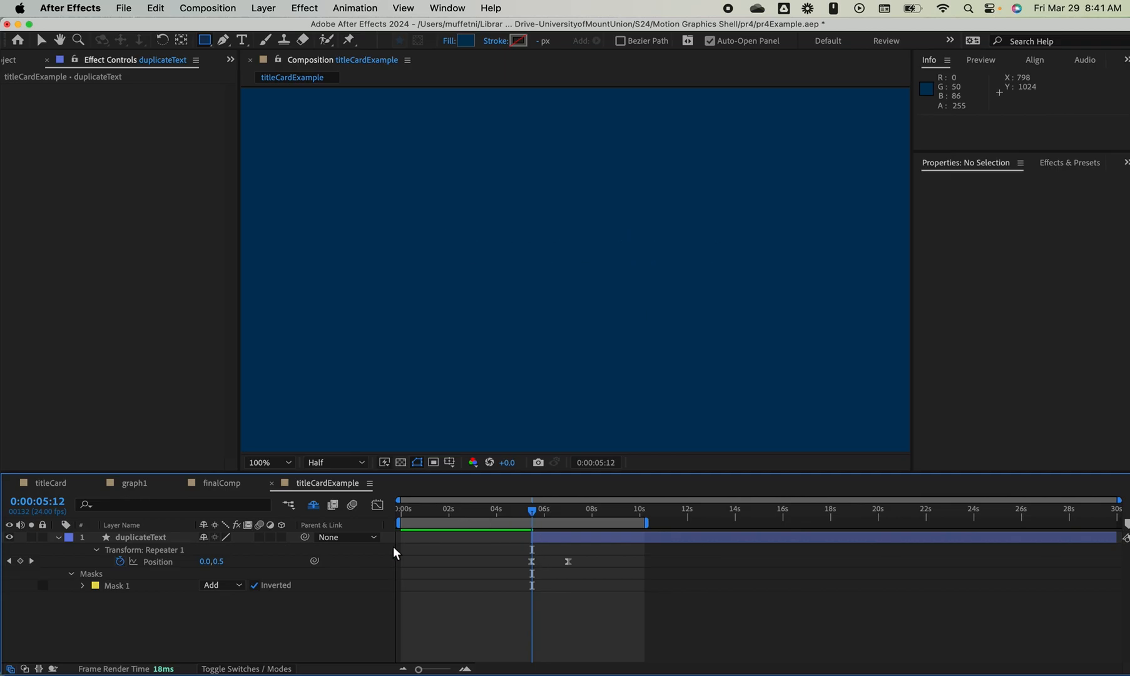
# Compare Mask 1 with inversion on and off at 0:00:06:11 and 0:00:06:08, and play back the inverted version from 0:00:04:21
pyautogui.moveTo(535, 514); pyautogui.dragTo(555, 515)
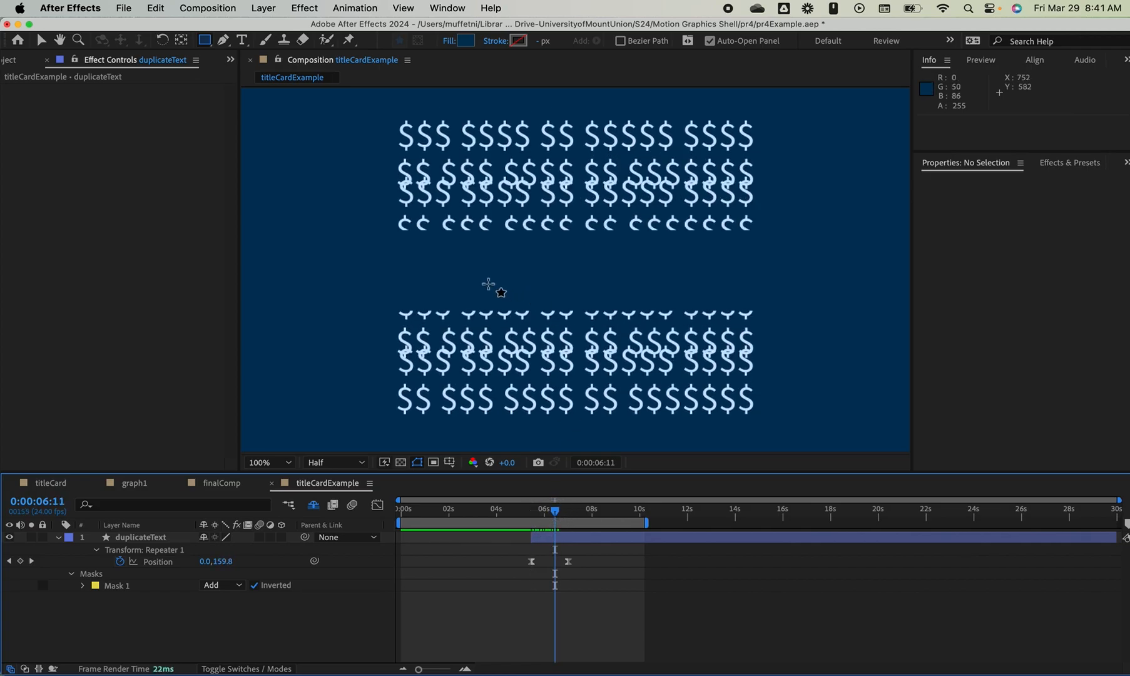
pyautogui.click(254, 584)
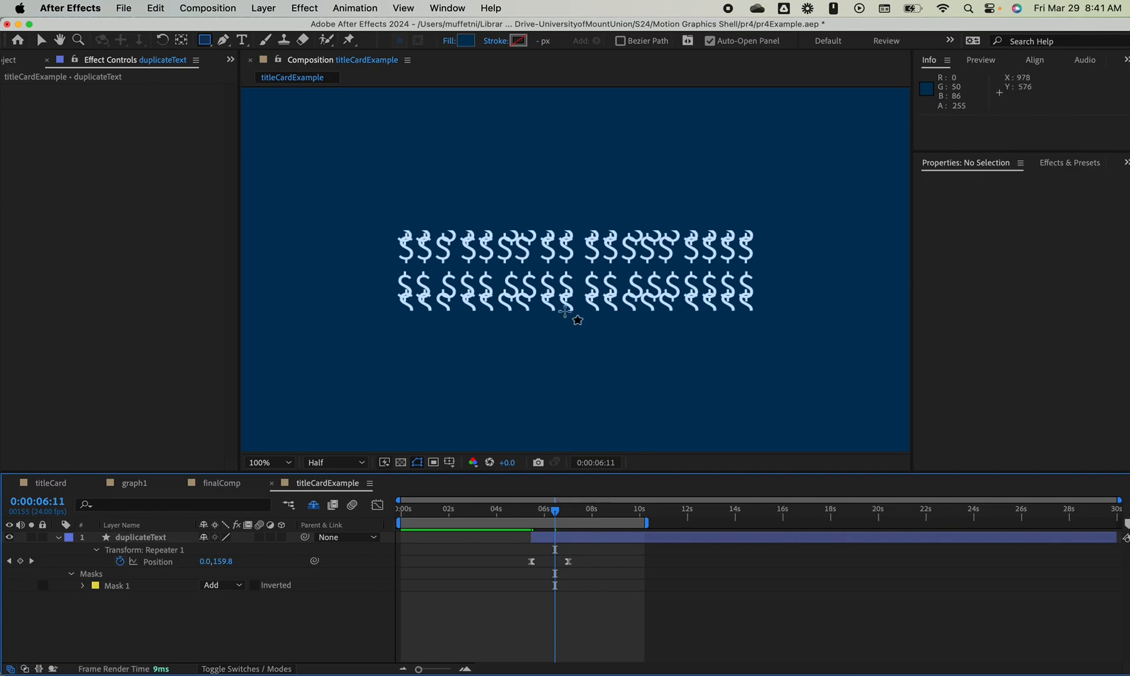
pyautogui.click(254, 584)
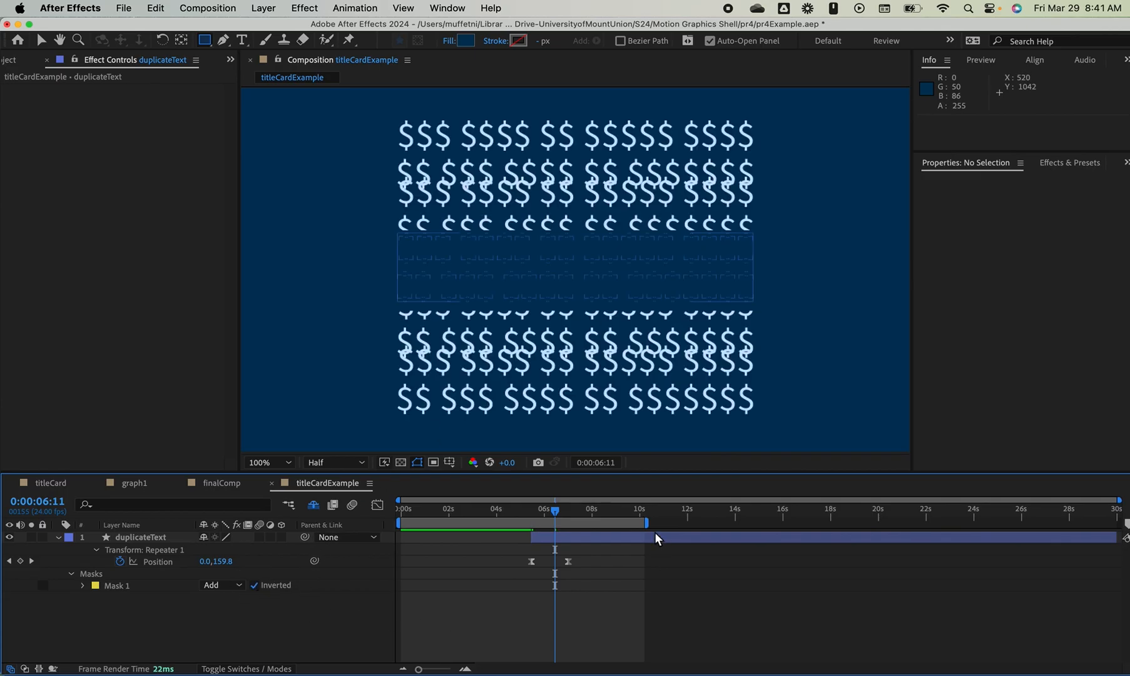
pyautogui.moveTo(556, 513); pyautogui.dragTo(551, 509)
pyautogui.click(254, 584)
pyautogui.click(254, 585)
pyautogui.click(254, 584)
pyautogui.click(254, 584)
pyautogui.click(254, 585)
pyautogui.click(255, 584)
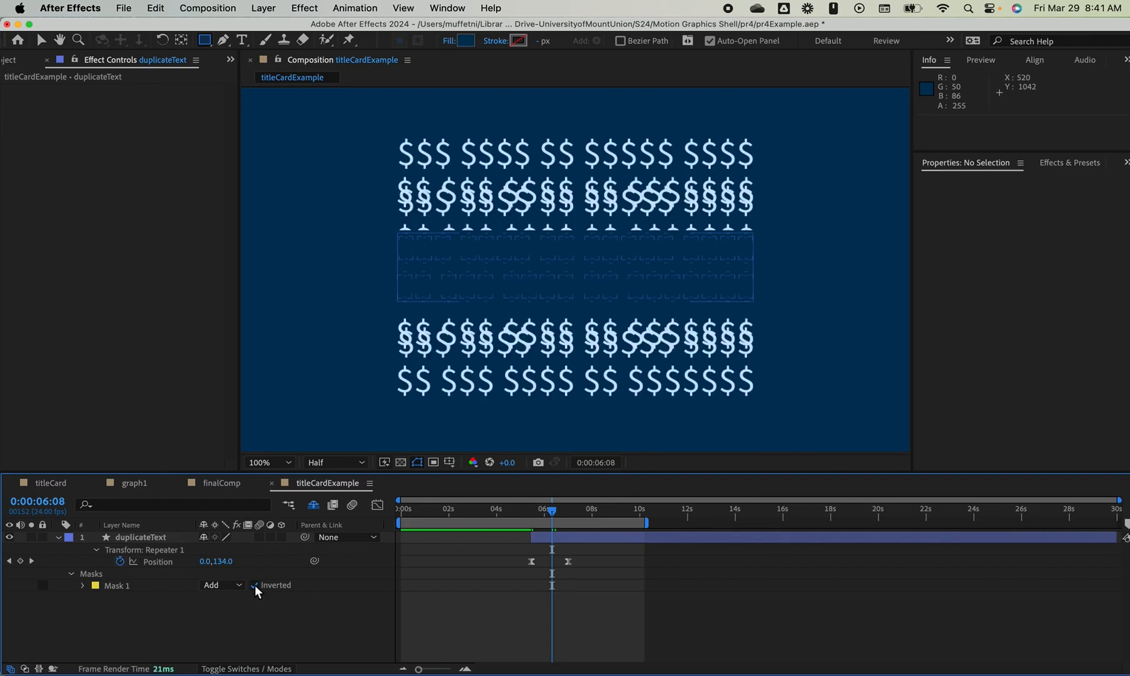
pyautogui.moveTo(553, 511); pyautogui.dragTo(518, 511)
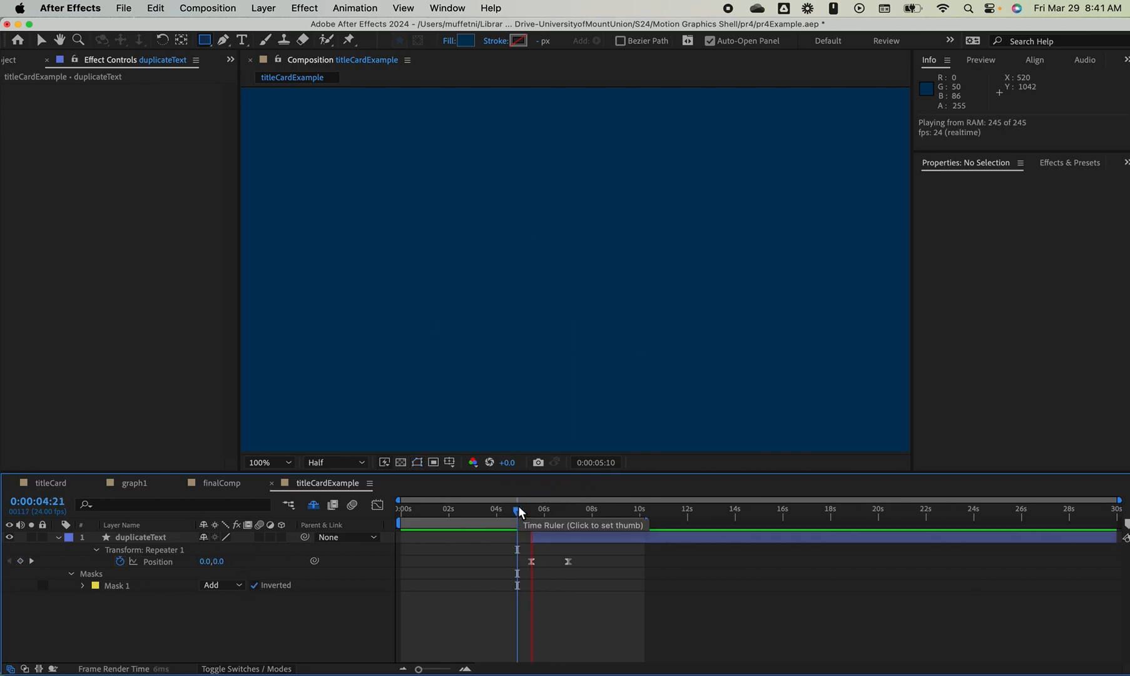
pyautogui.press('space')
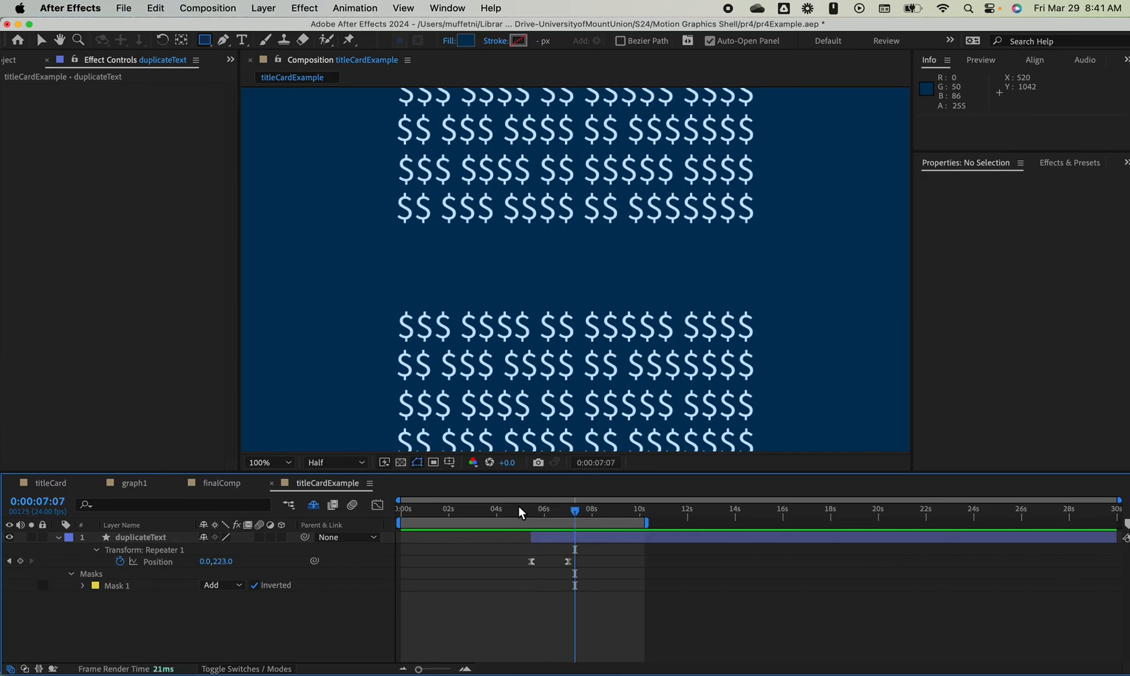
# Show the shy layers, extend the child care text layer's out point to 0:00:10:03, and play back from 0:00:03:22
pyautogui.click(313, 505)
pyautogui.moveTo(535, 599); pyautogui.dragTo(643, 605)
pyautogui.moveTo(574, 512); pyautogui.dragTo(494, 512)
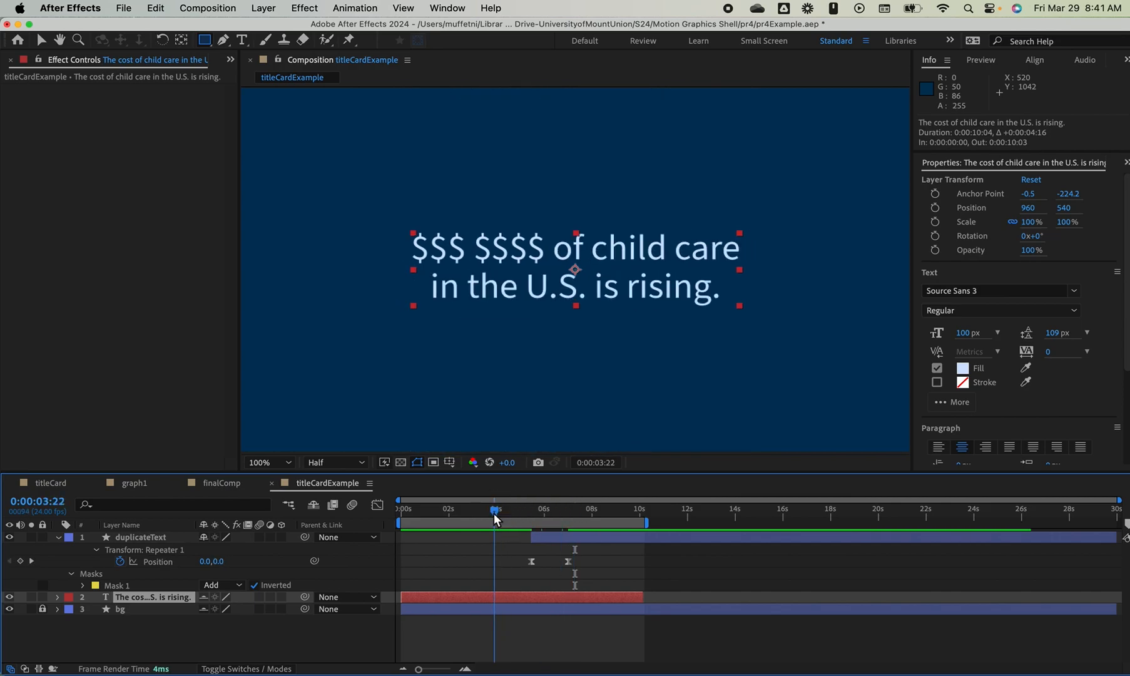
pyautogui.press('space')
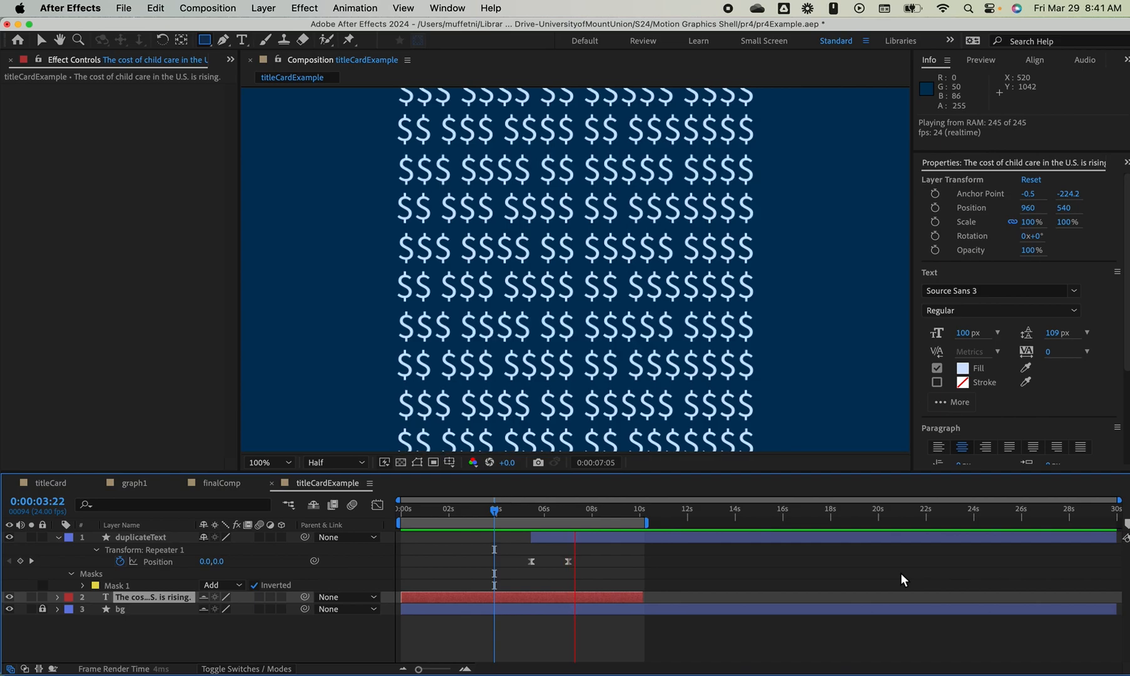
pyautogui.press('space')
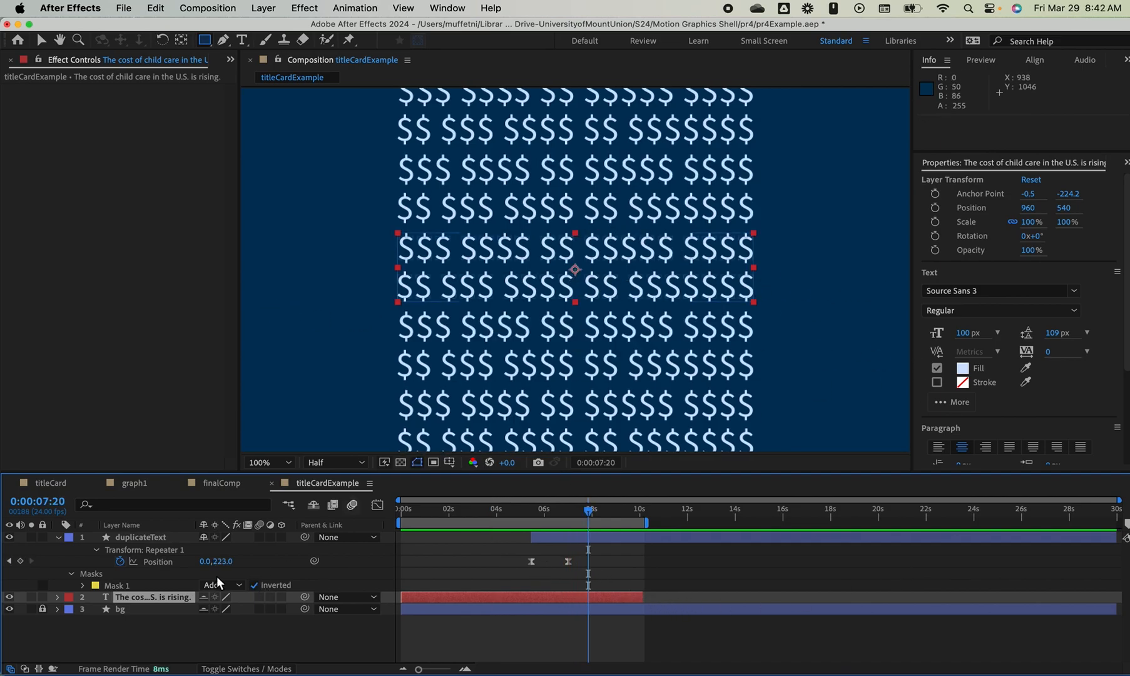
# Hide the shy layers and add a second Repeater to the duplicateText layer's contents with the current time at 0:00:06:23
pyautogui.click(318, 508)
pyautogui.click(70, 573)
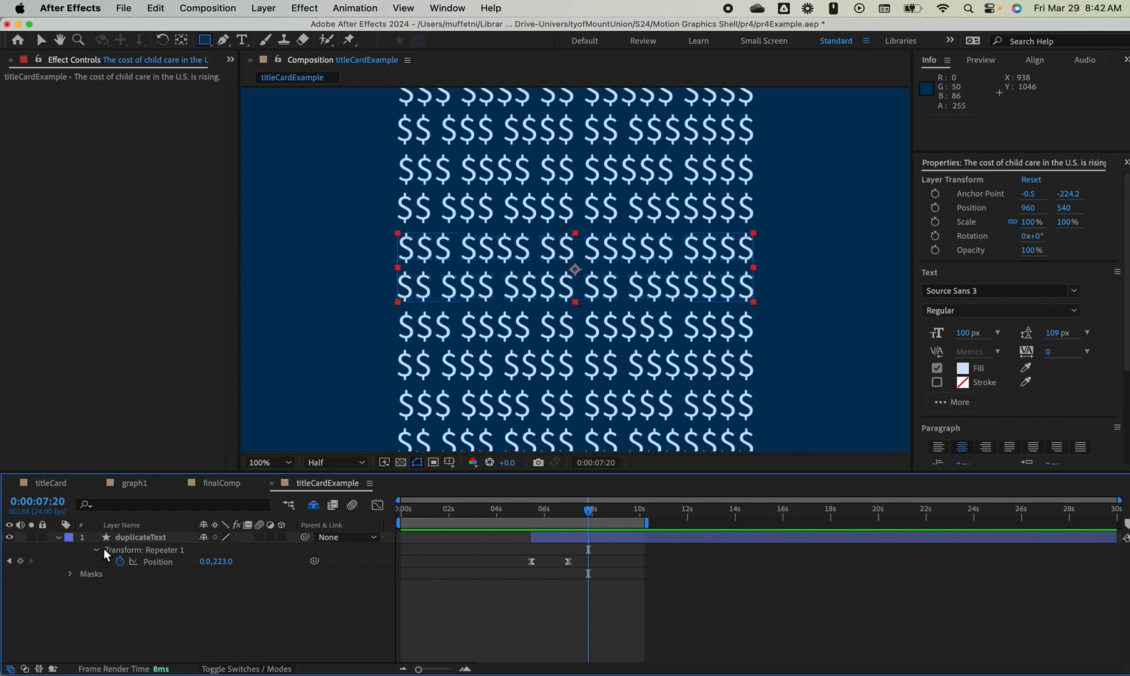
pyautogui.click(143, 538)
pyautogui.moveTo(582, 515)
pyautogui.mouseDown()
pyautogui.moveTo(543, 515)
pyautogui.moveTo(567, 515)
pyautogui.mouseUp()
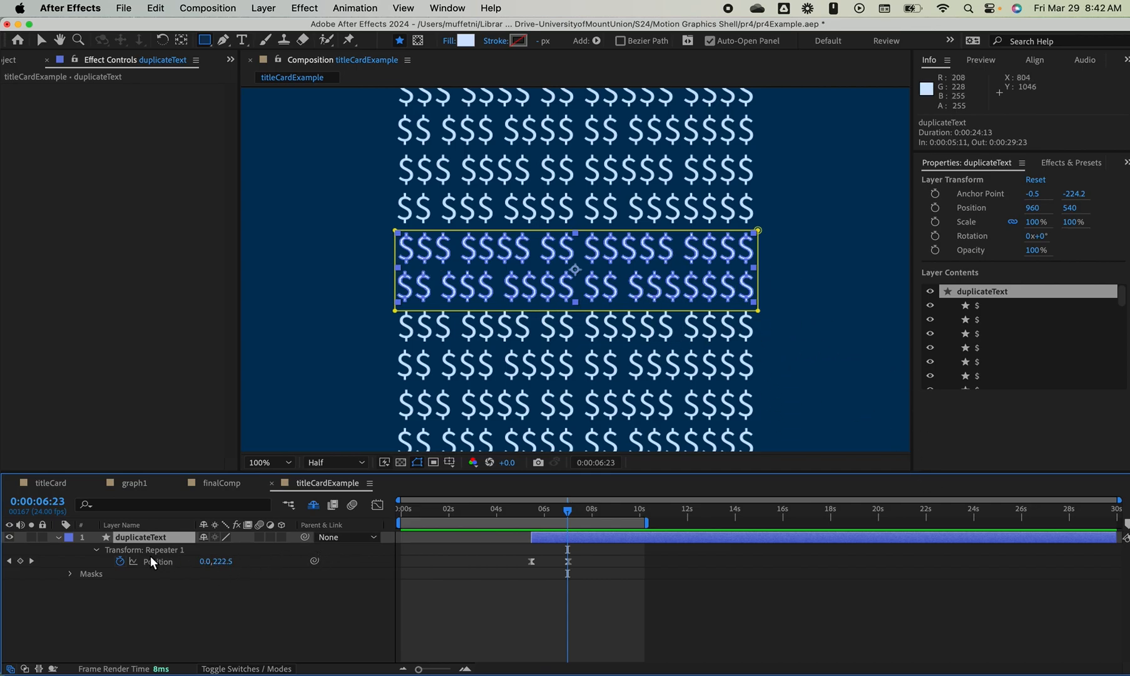
pyautogui.click(59, 537)
pyautogui.click(60, 538)
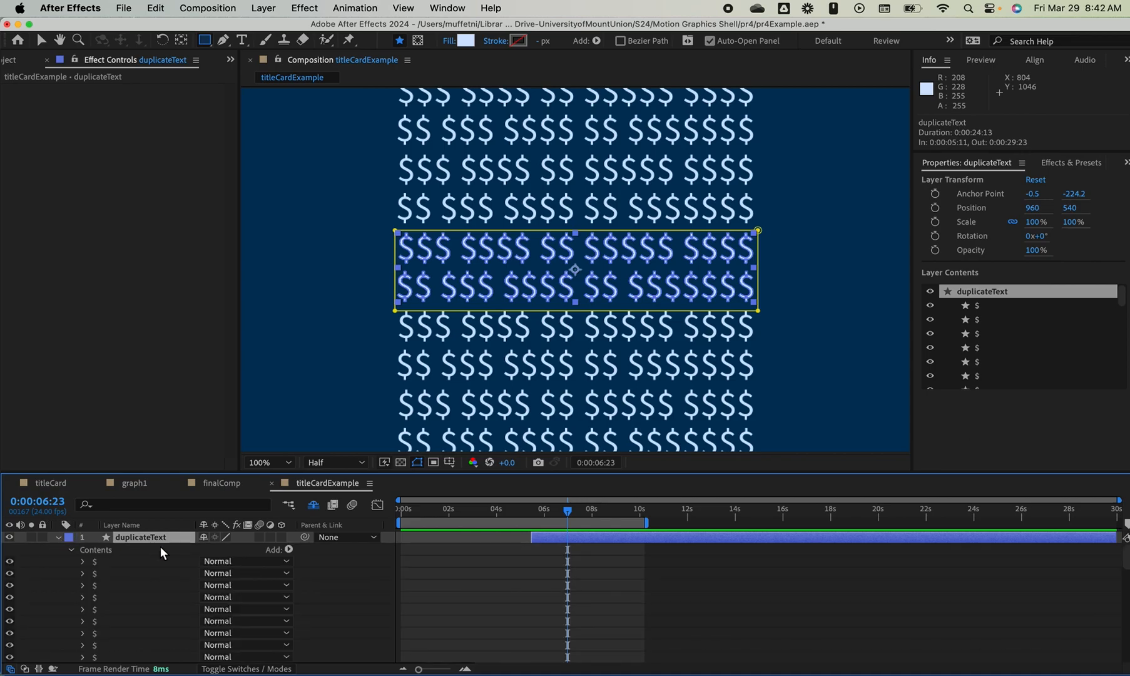
pyautogui.click(71, 549)
pyautogui.click(288, 550)
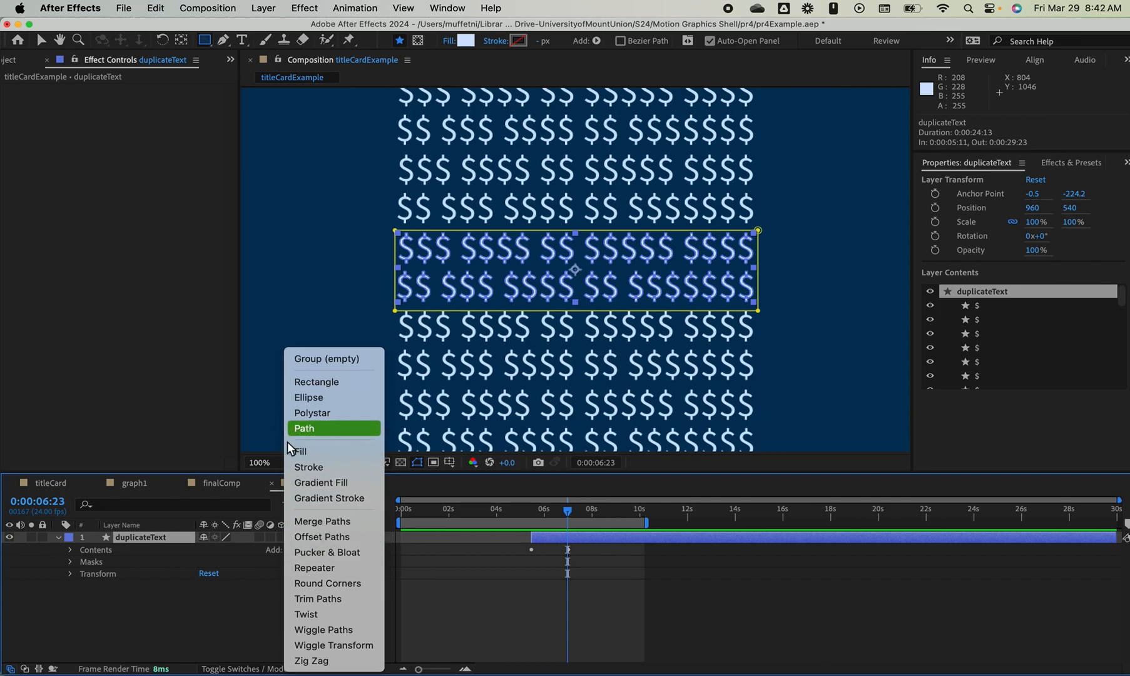
pyautogui.click(358, 568)
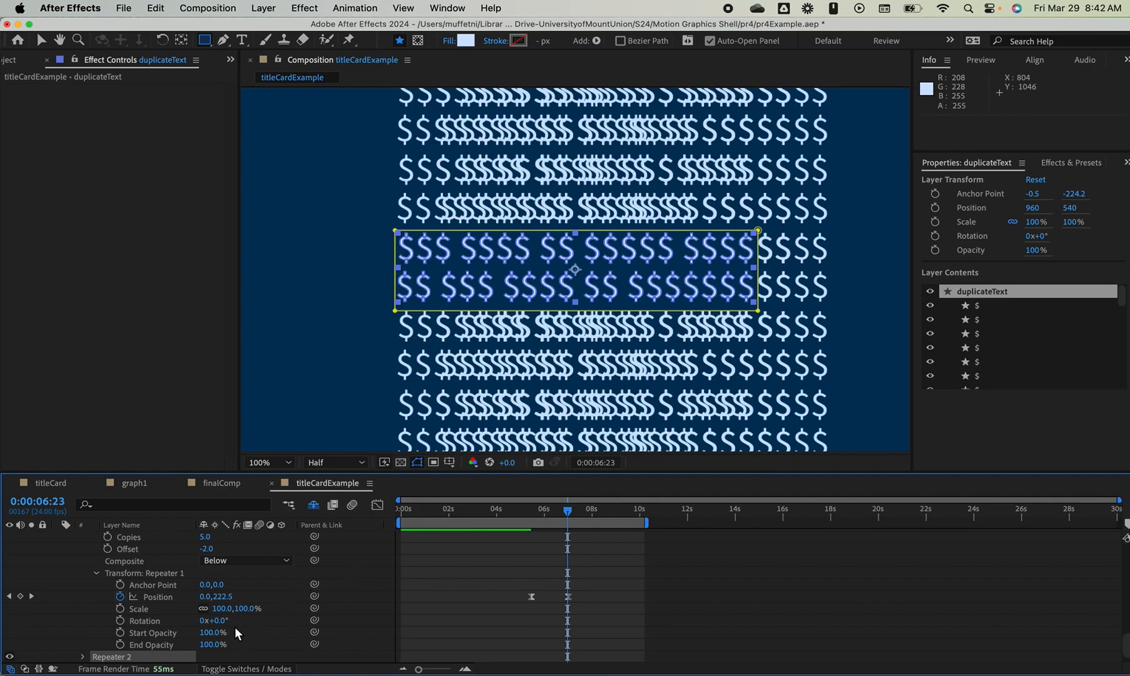
# Open the settings of Repeater 2 and set its number of copies to 5
pyautogui.scroll(-2, 172, 627)
pyautogui.scroll(5, 169, 614)
pyautogui.click(83, 573)
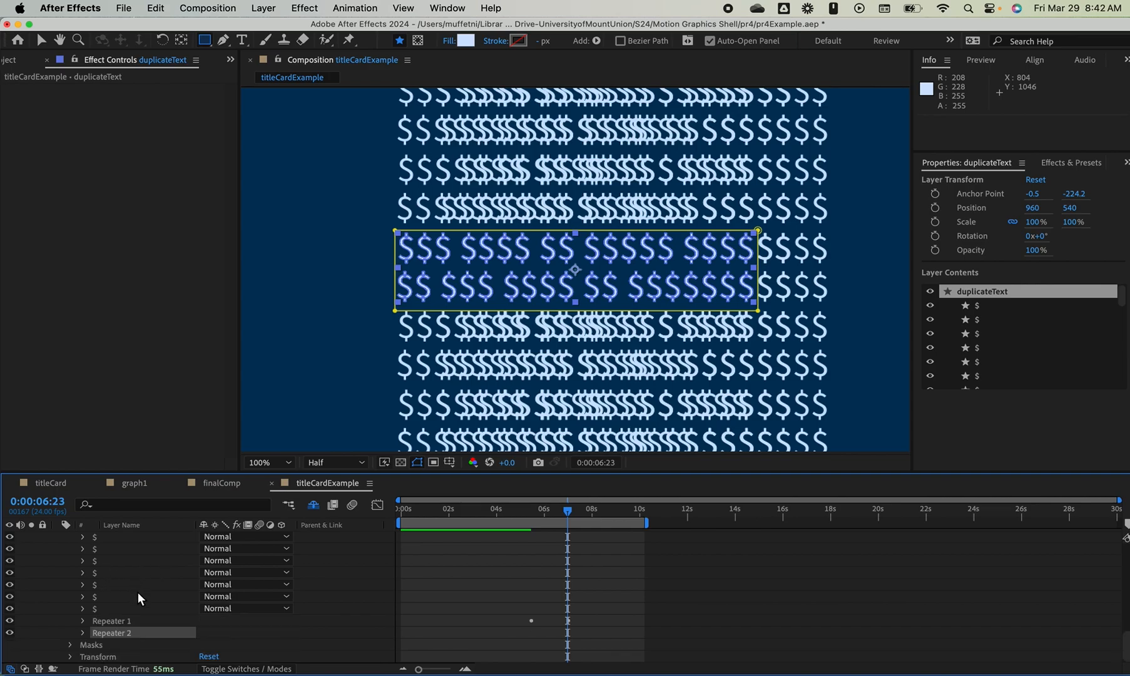
pyautogui.click(83, 632)
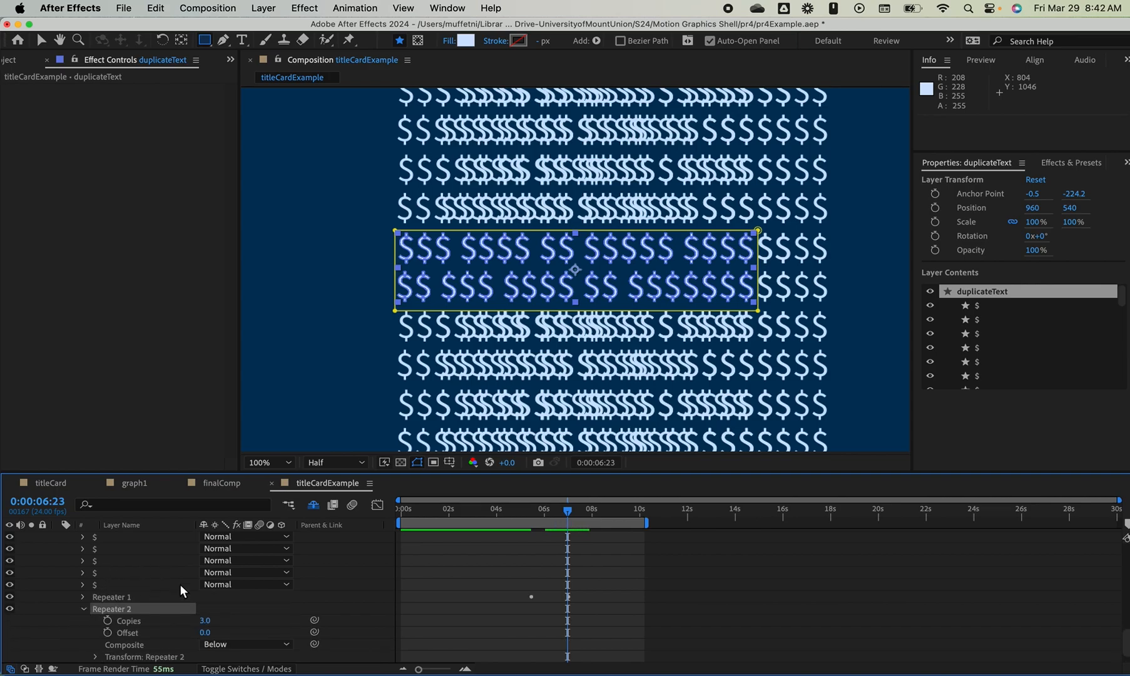
pyautogui.scroll(-3, 178, 584)
pyautogui.click(205, 597)
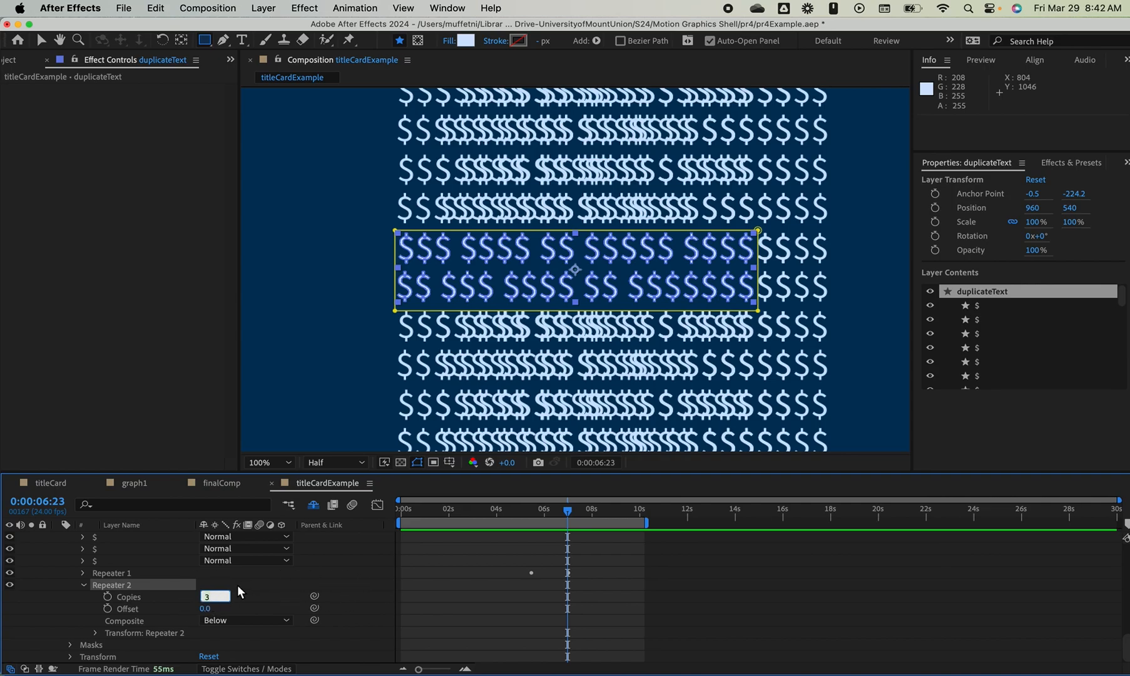
pyautogui.write('5')
pyautogui.press('Return')
# Try Repeater 2's horizontal position at 0 and 116, undoing a trial change of its vertical position in between
pyautogui.click(95, 633)
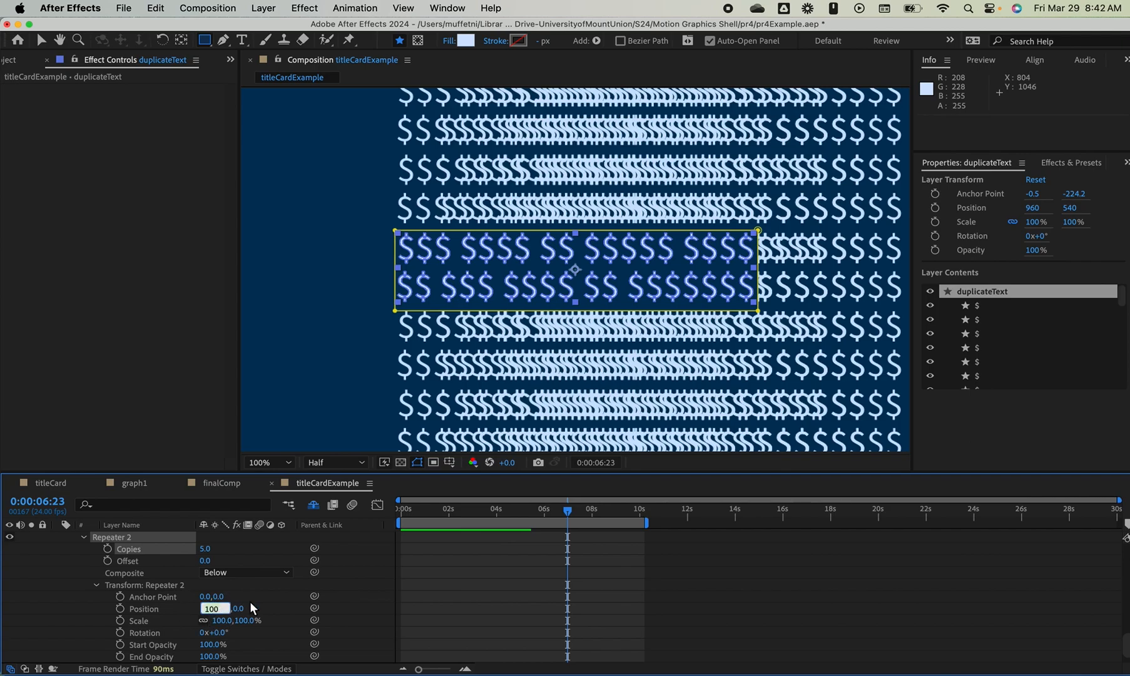
pyautogui.write('0')
pyautogui.press('Return')
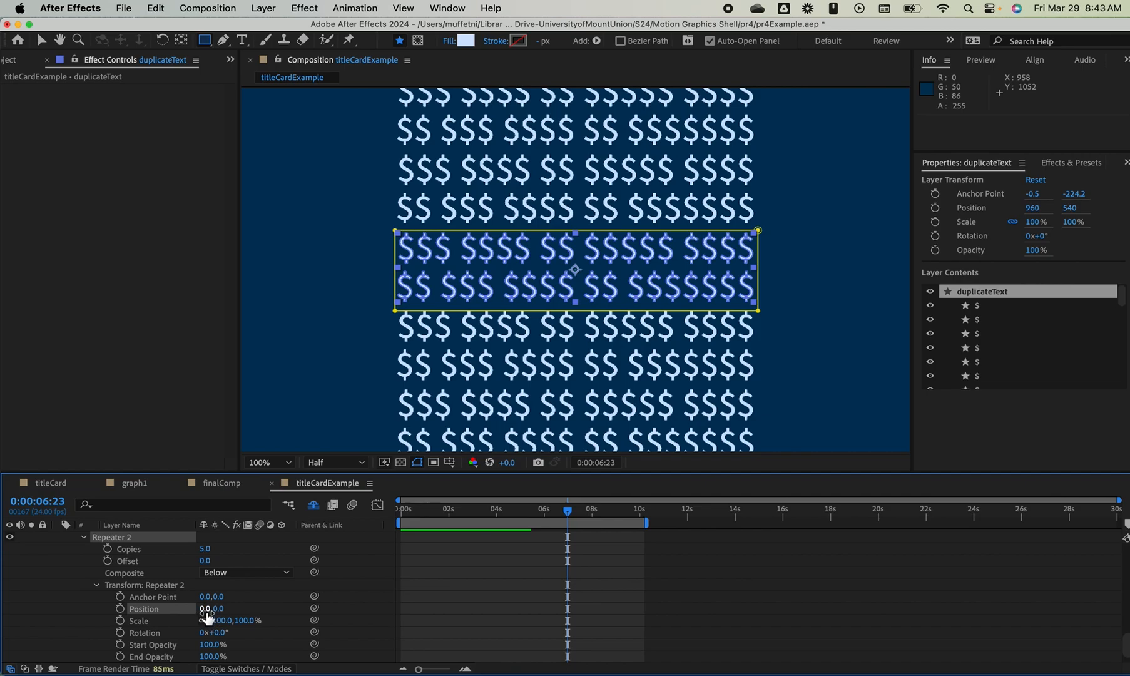
pyautogui.moveTo(220, 609); pyautogui.dragTo(325, 603)
pyautogui.press('super+z')
pyautogui.moveTo(204, 615); pyautogui.dragTo(300, 617)
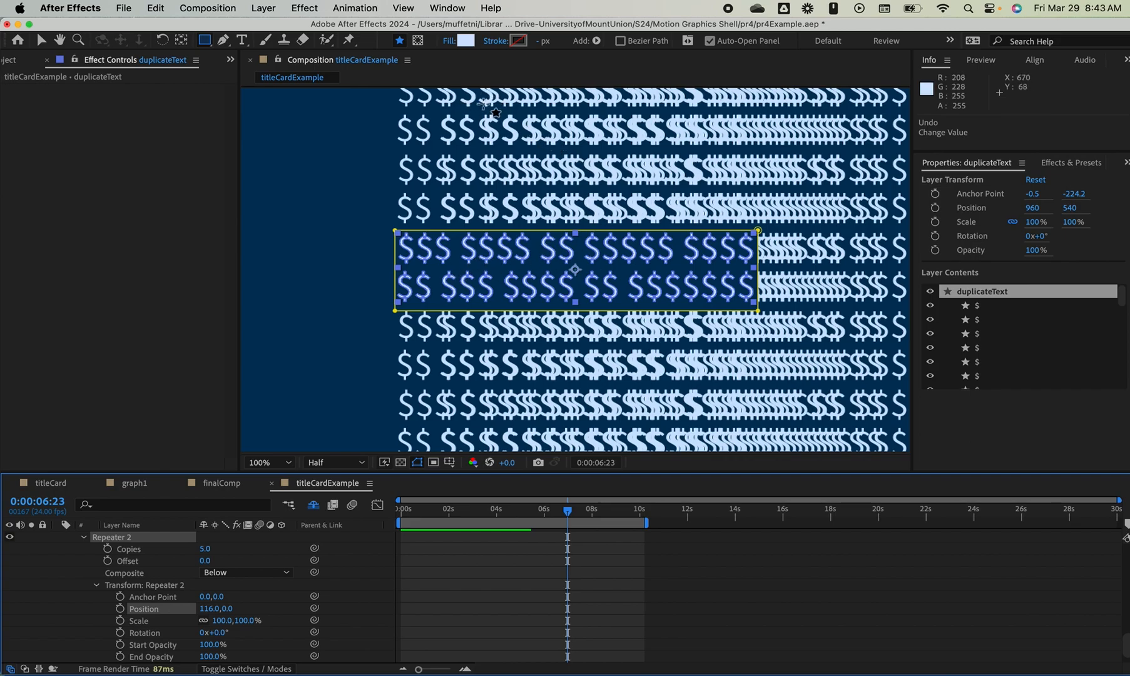
# Set Repeater 2's horizontal position to 981 so the dollar signs tile sideways, and its offset to -2
pyautogui.scroll(5, 143, 603)
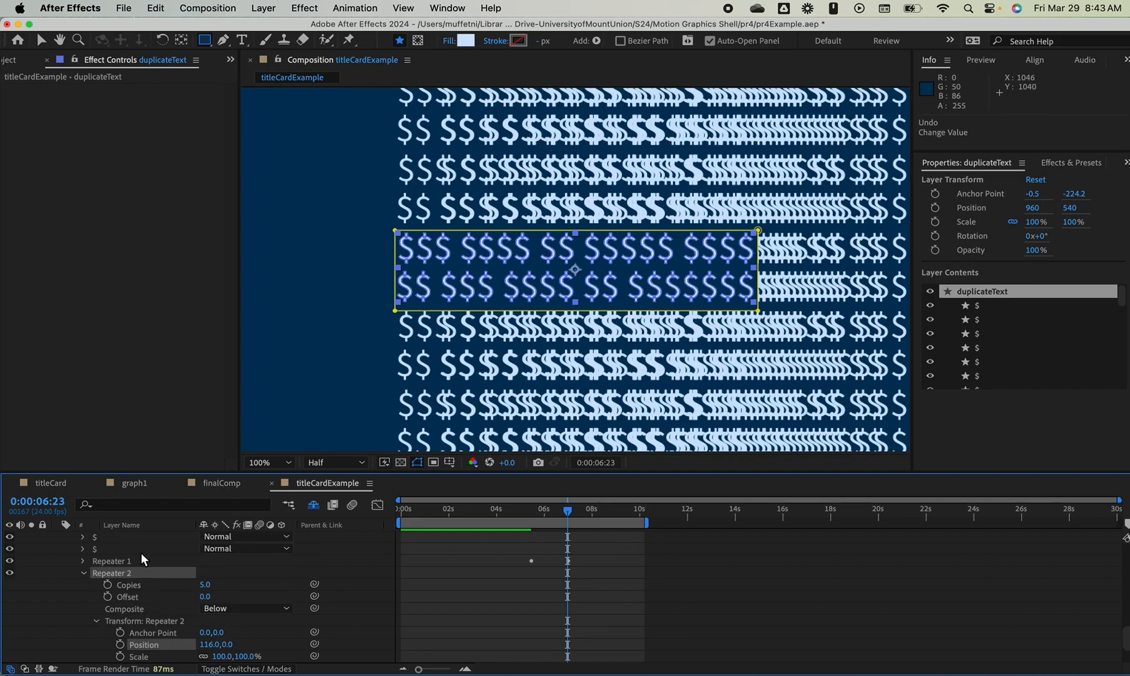
pyautogui.scroll(-2, 139, 582)
pyautogui.scroll(-2, 140, 583)
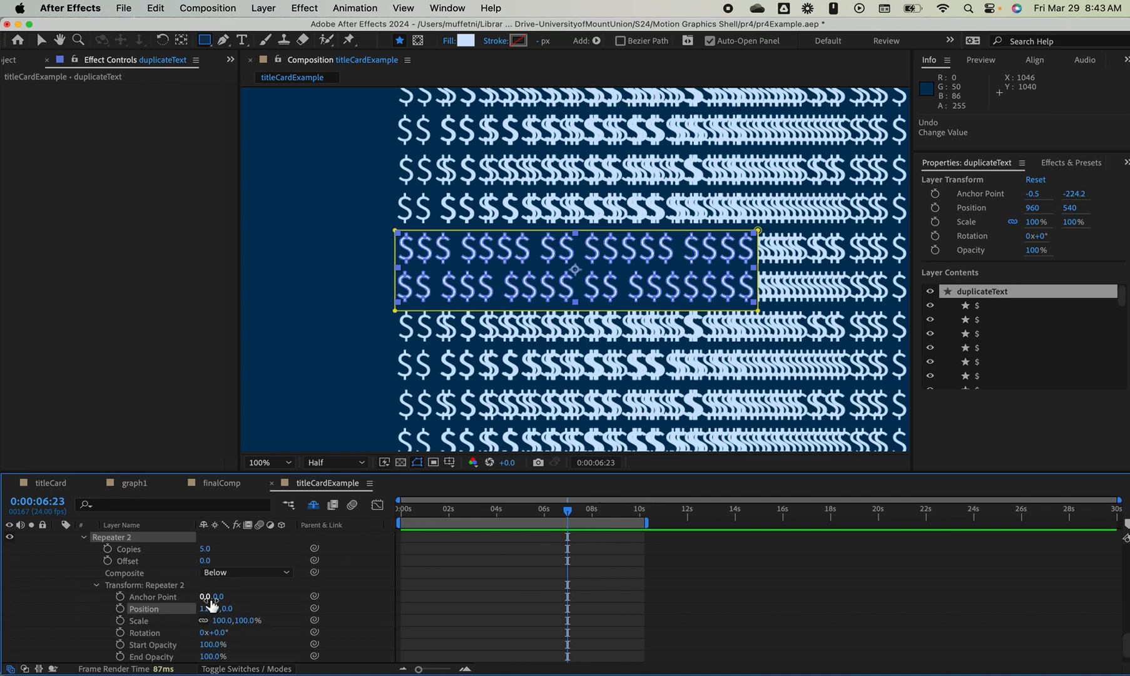
pyautogui.moveTo(213, 616); pyautogui.dragTo(807, 568)
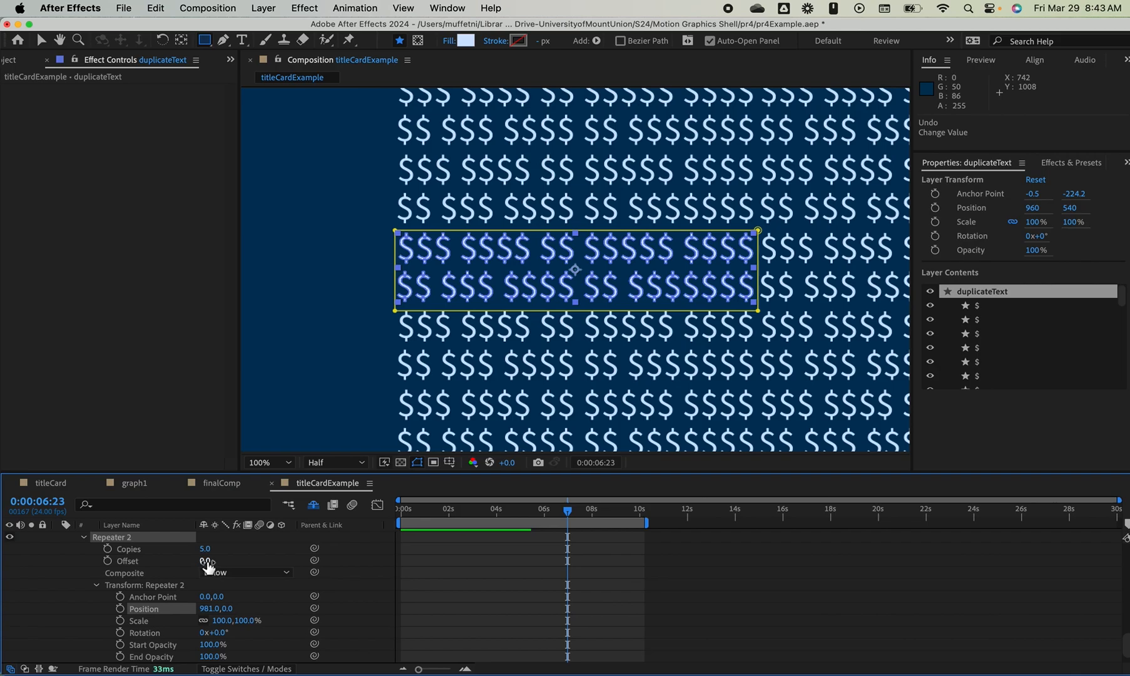
pyautogui.write('-2')
pyautogui.press('Return')
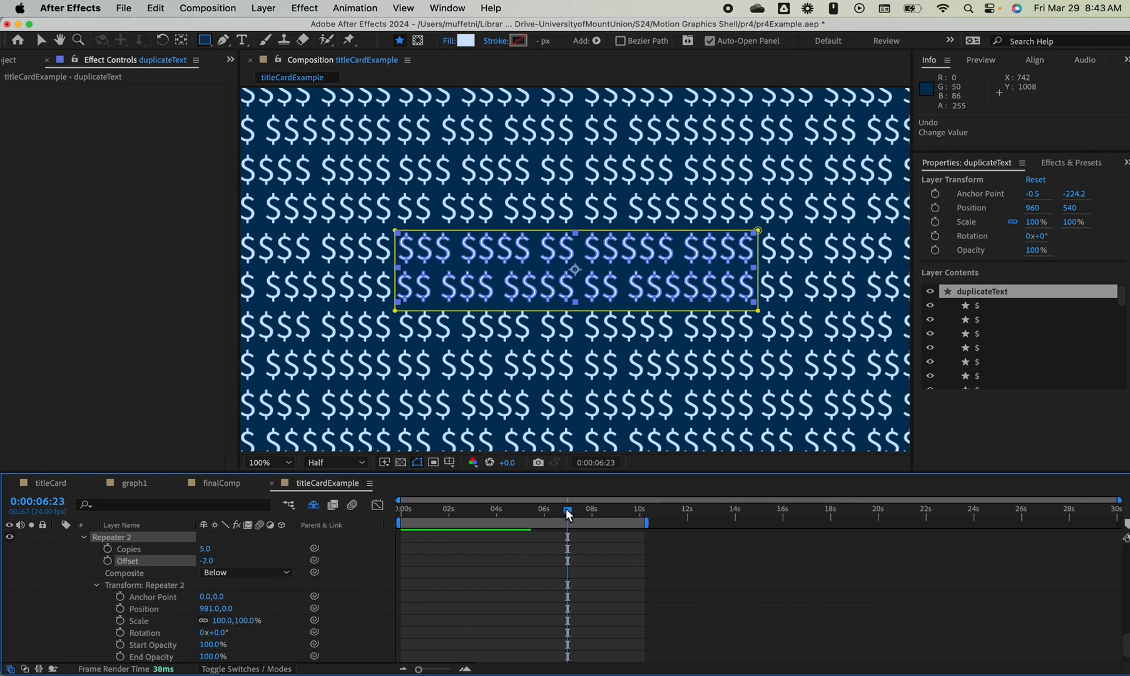
# Start keyframing Repeater 2's Position at 0:00:06:20 and add a second Position keyframe at 0:00:08:13
pyautogui.moveTo(565, 509)
pyautogui.mouseDown()
pyautogui.moveTo(514, 506)
pyautogui.moveTo(577, 509)
pyautogui.mouseUp()
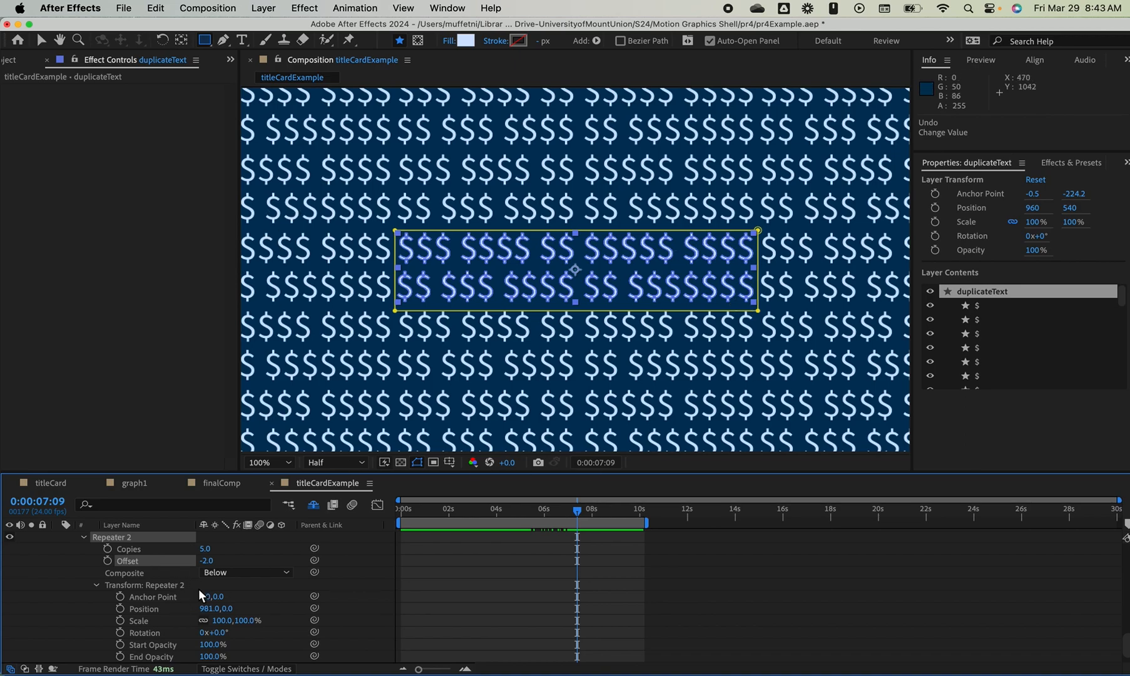
pyautogui.moveTo(577, 509)
pyautogui.mouseDown()
pyautogui.moveTo(468, 508)
pyautogui.moveTo(565, 497)
pyautogui.mouseUp()
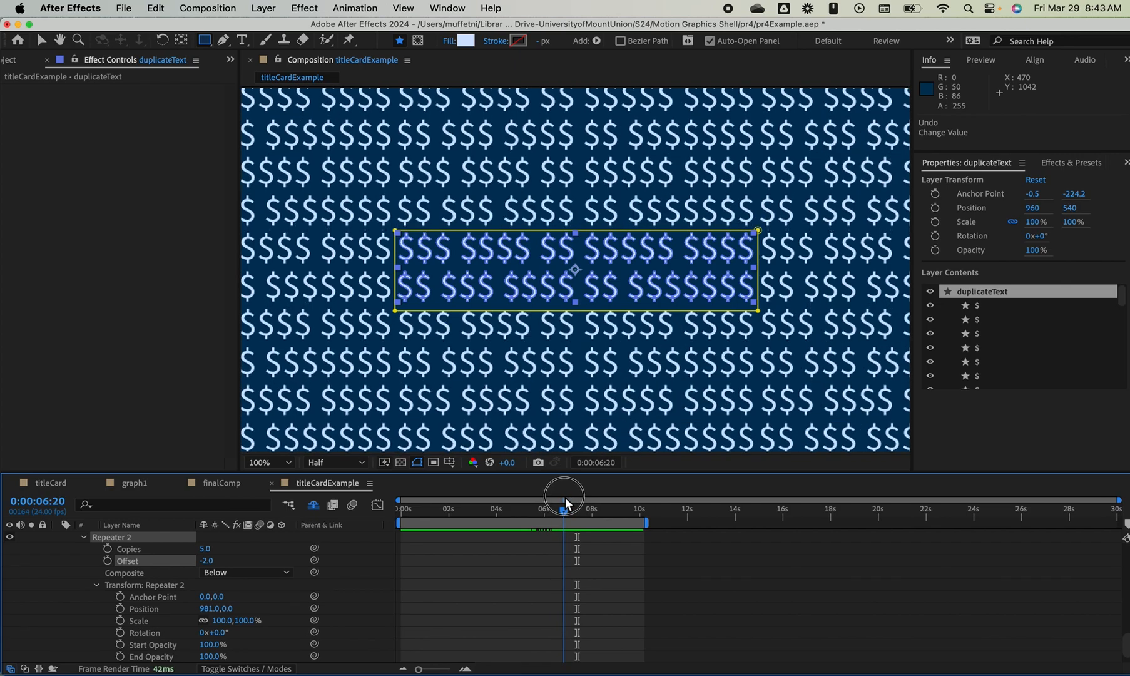
pyautogui.click(120, 608)
pyautogui.moveTo(566, 510); pyautogui.dragTo(606, 519)
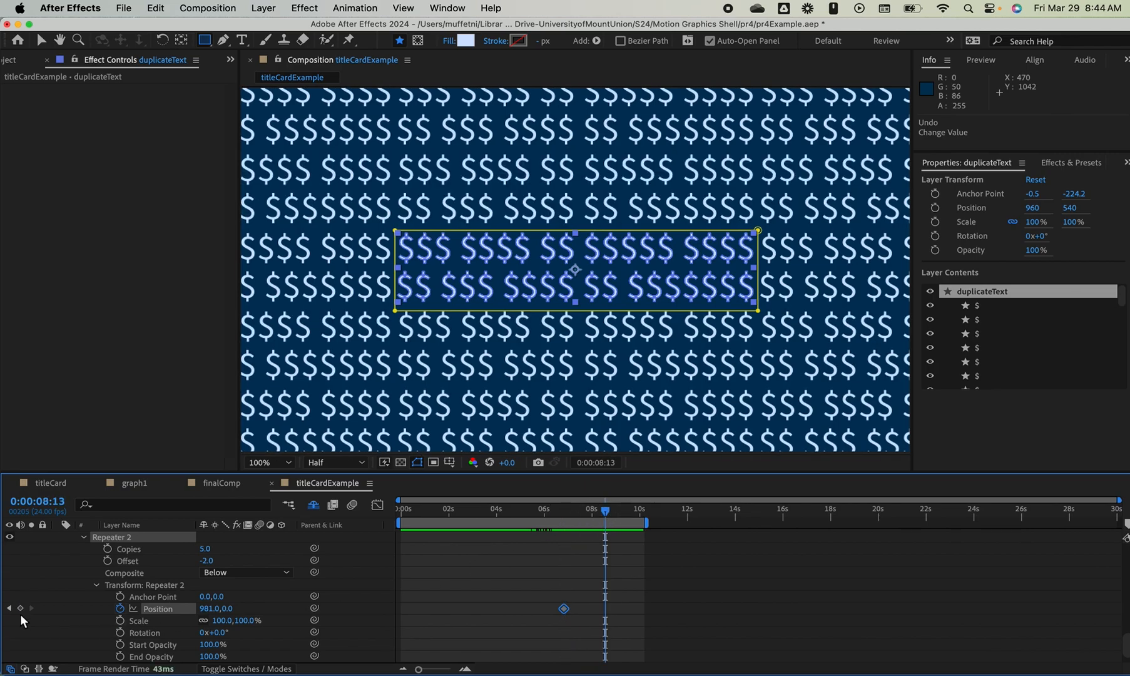
# Set Repeater 2's Position keyframe at 0:00:06:20 to 0, 0 and play the animation back from the start
pyautogui.moveTo(603, 511); pyautogui.dragTo(562, 511)
pyautogui.click(206, 609)
pyautogui.write('0')
pyautogui.press('Return')
pyautogui.moveTo(568, 509); pyautogui.dragTo(382, 531)
pyautogui.press('space')
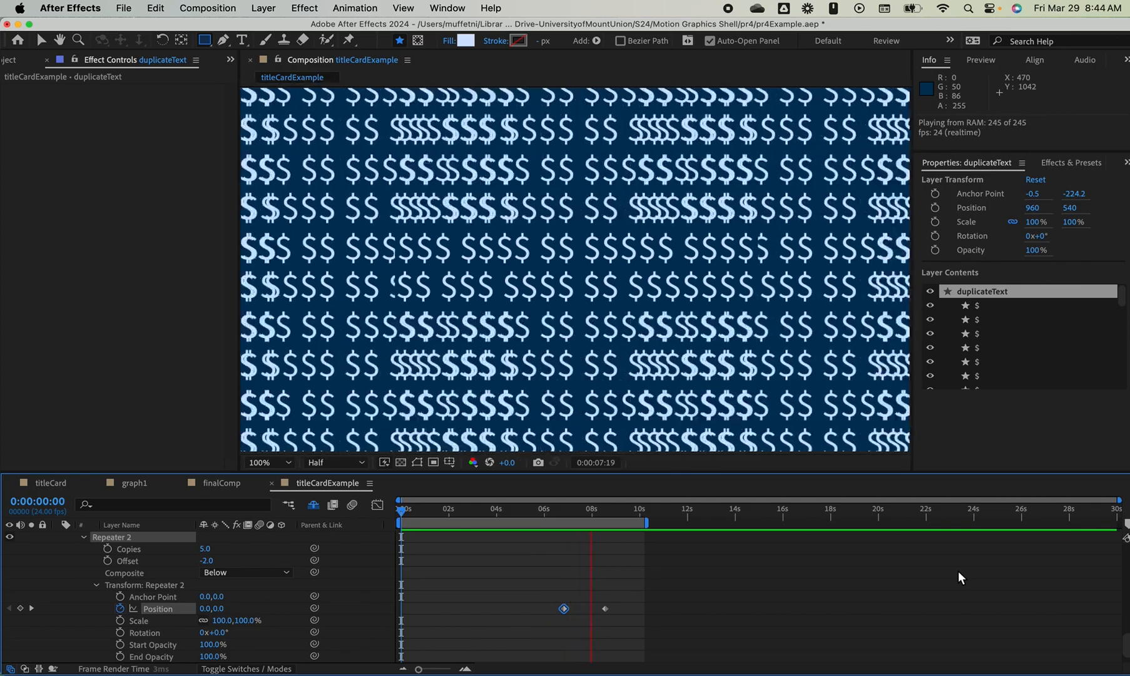
pyautogui.press('space')
# Apply Easy Ease to both Position keyframes of Repeater 2
pyautogui.moveTo(611, 614); pyautogui.dragTo(555, 605)
pyautogui.rightClick(565, 608)
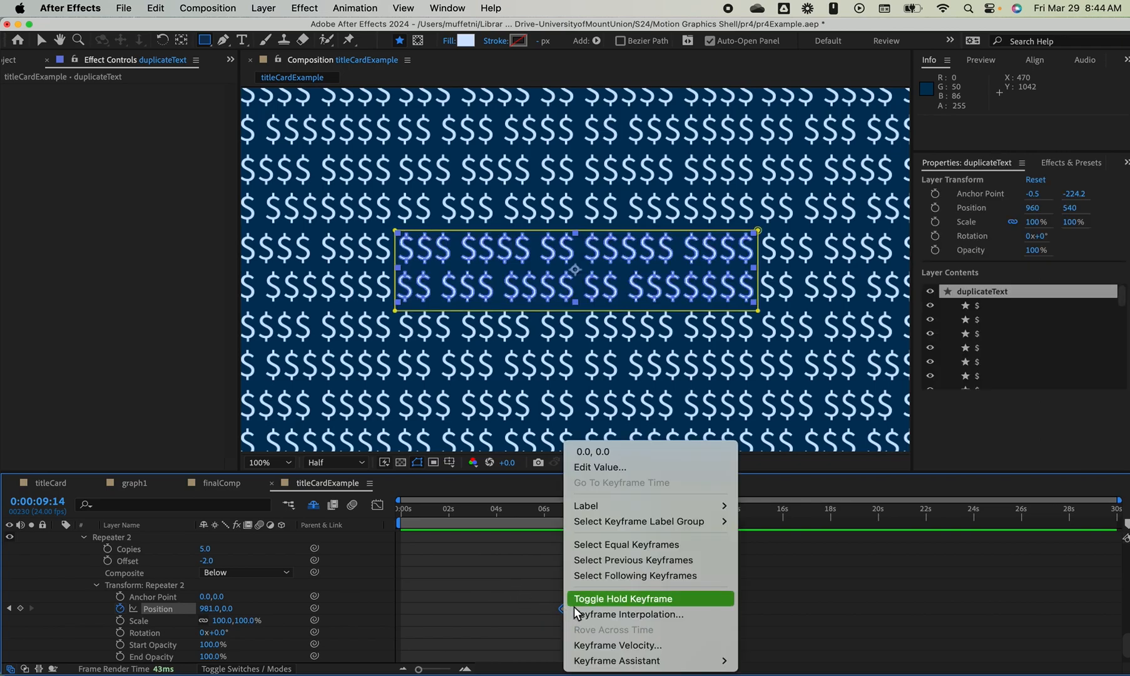
pyautogui.moveTo(650, 660)
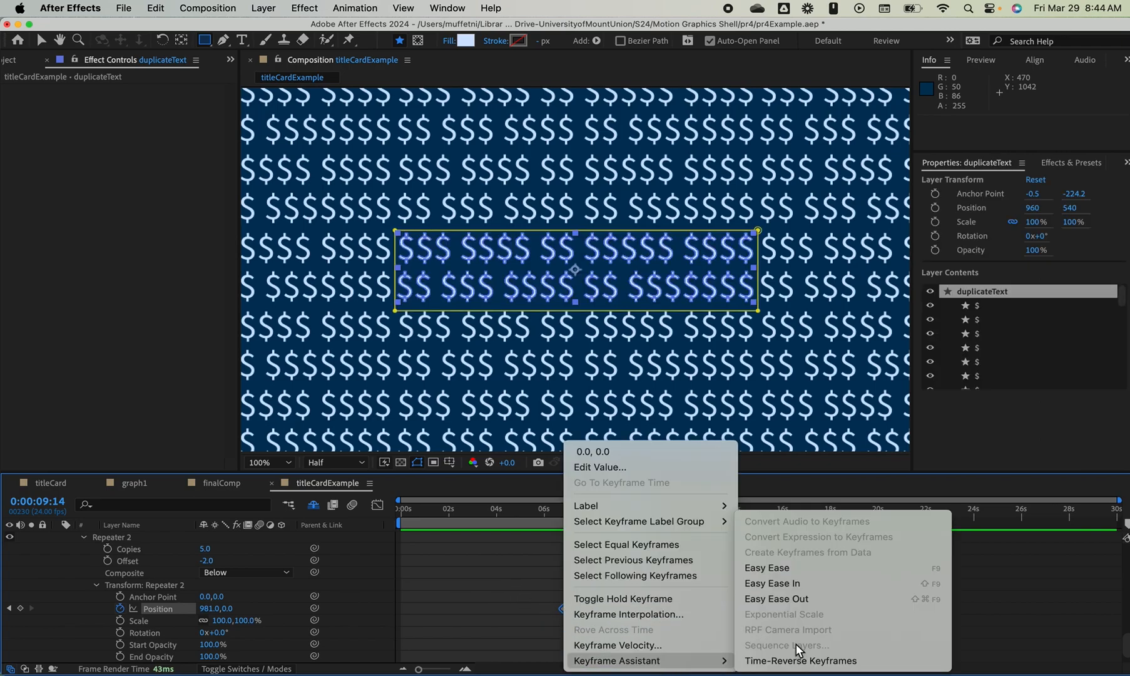
pyautogui.click(788, 568)
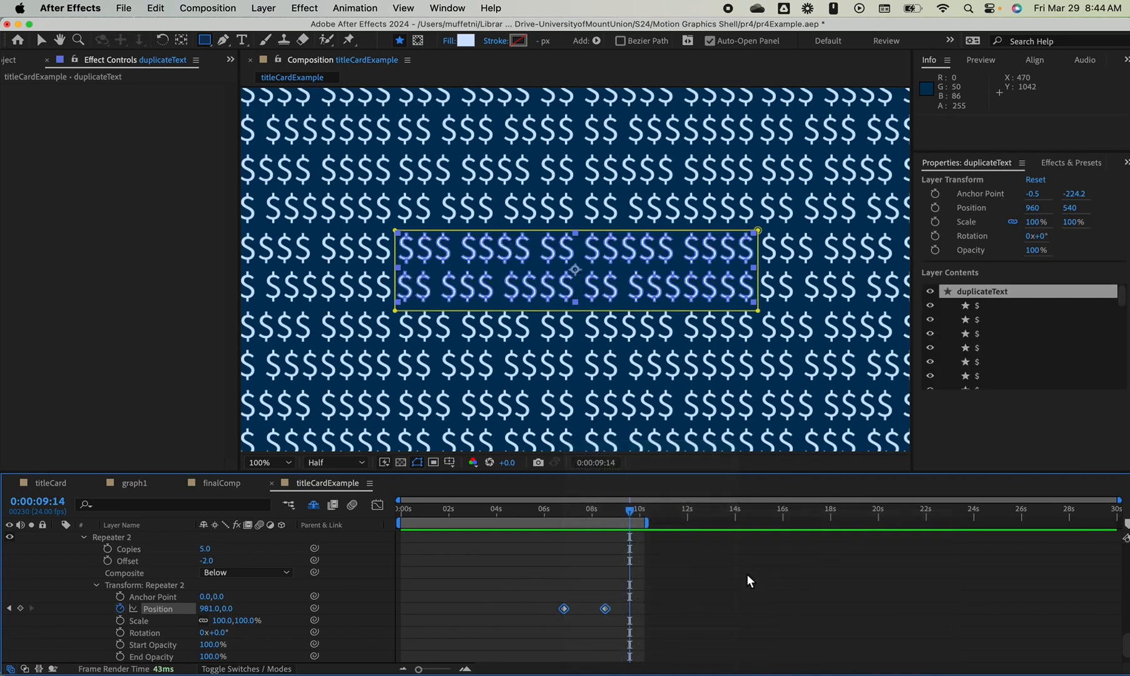
# Move Repeater 2's second Position keyframe to 0:00:08:00 and play back from 0:00:04:16
pyautogui.click(617, 623)
pyautogui.moveTo(605, 608); pyautogui.dragTo(596, 607)
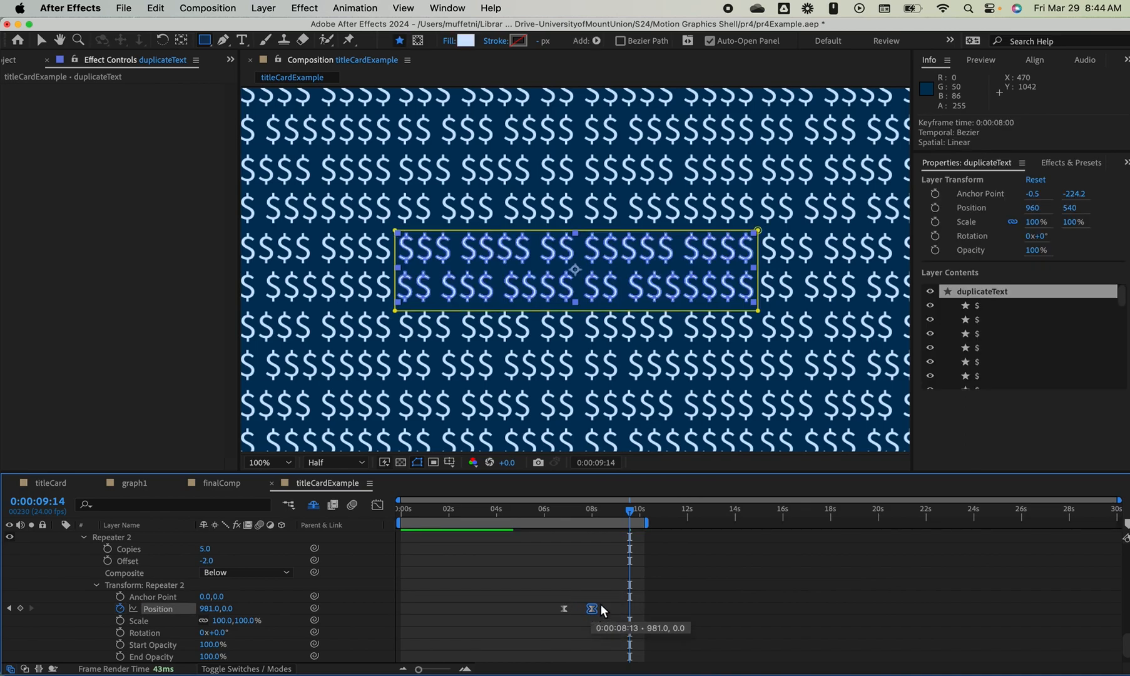
pyautogui.click(629, 513)
pyautogui.moveTo(628, 514); pyautogui.dragTo(513, 527)
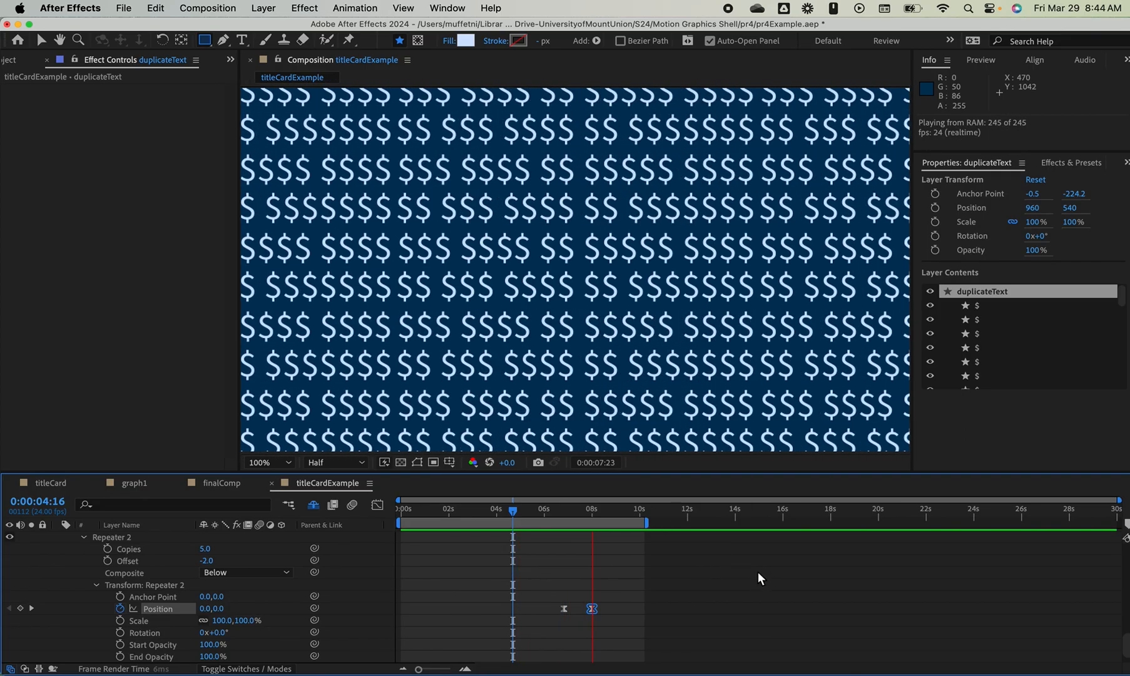
pyautogui.press('space')
# Set Repeater 2's copies to 3 and its offset to -1
pyautogui.moveTo(622, 509); pyautogui.dragTo(576, 515)
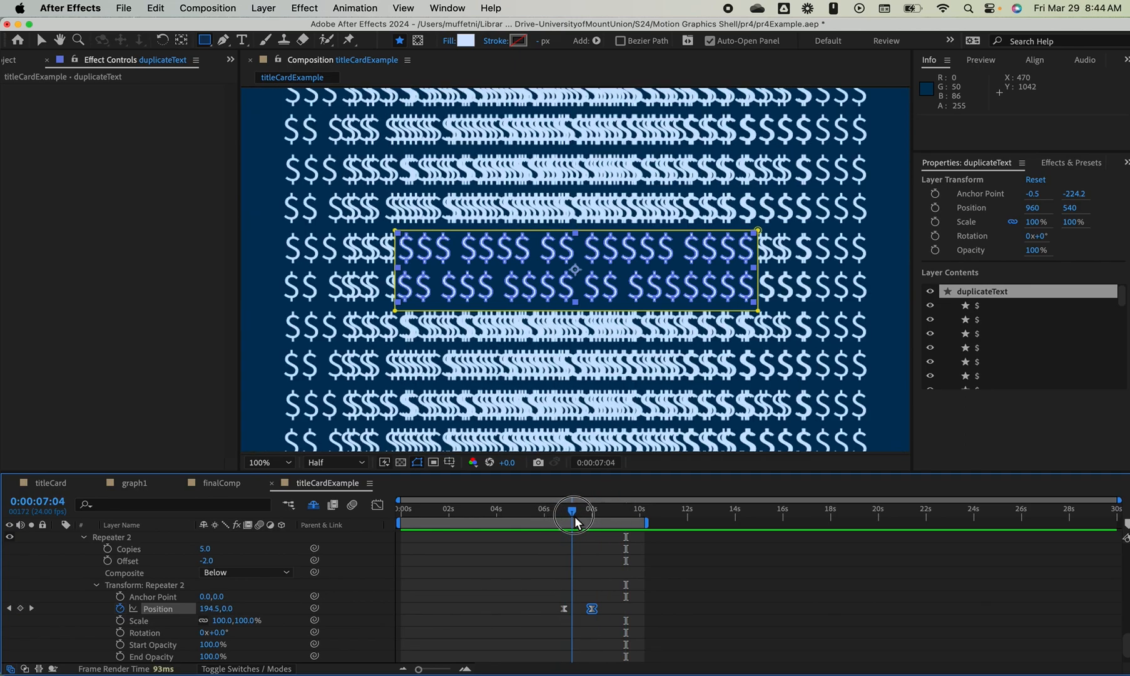
pyautogui.click(204, 549)
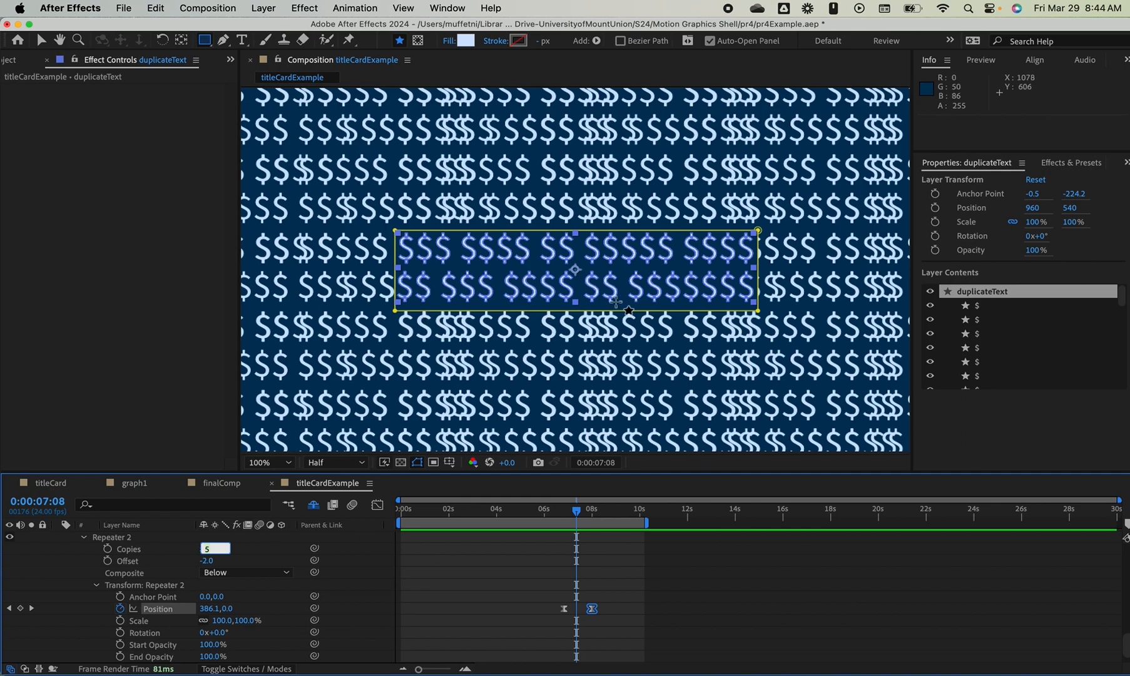
pyautogui.write('3')
pyautogui.press('Return')
pyautogui.click(207, 561)
pyautogui.write('-1')
pyautogui.press('Return')
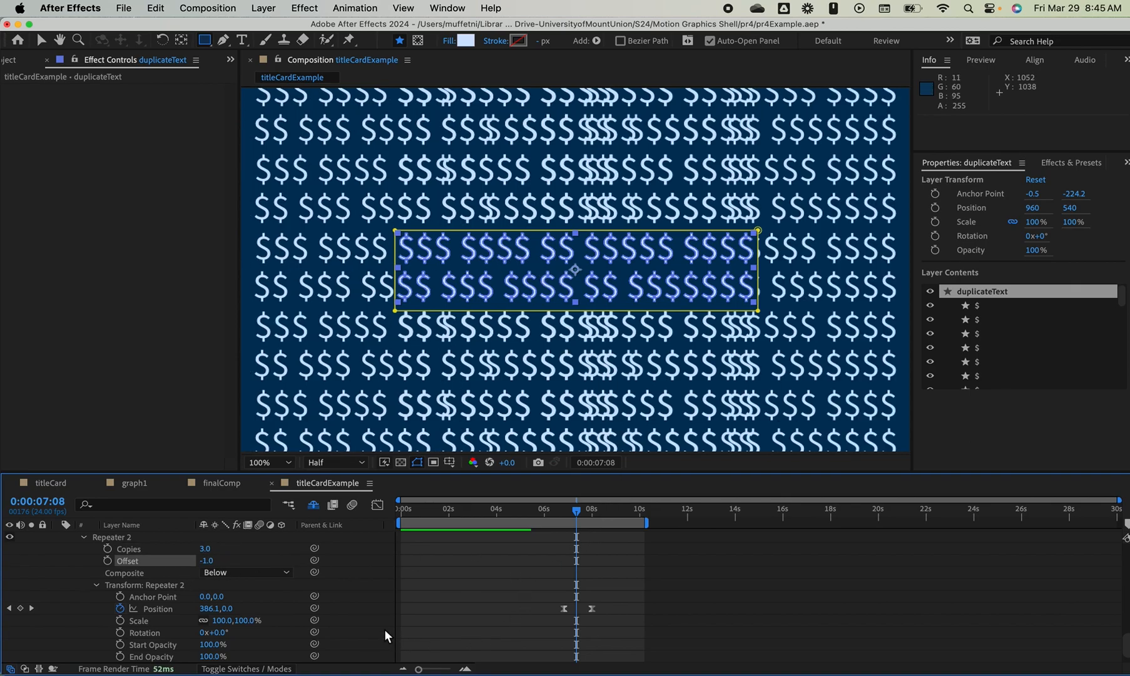
# Set the work area from 0:00:04:13 to 0:00:08:11 and play it back
pyautogui.moveTo(576, 513); pyautogui.dragTo(510, 508)
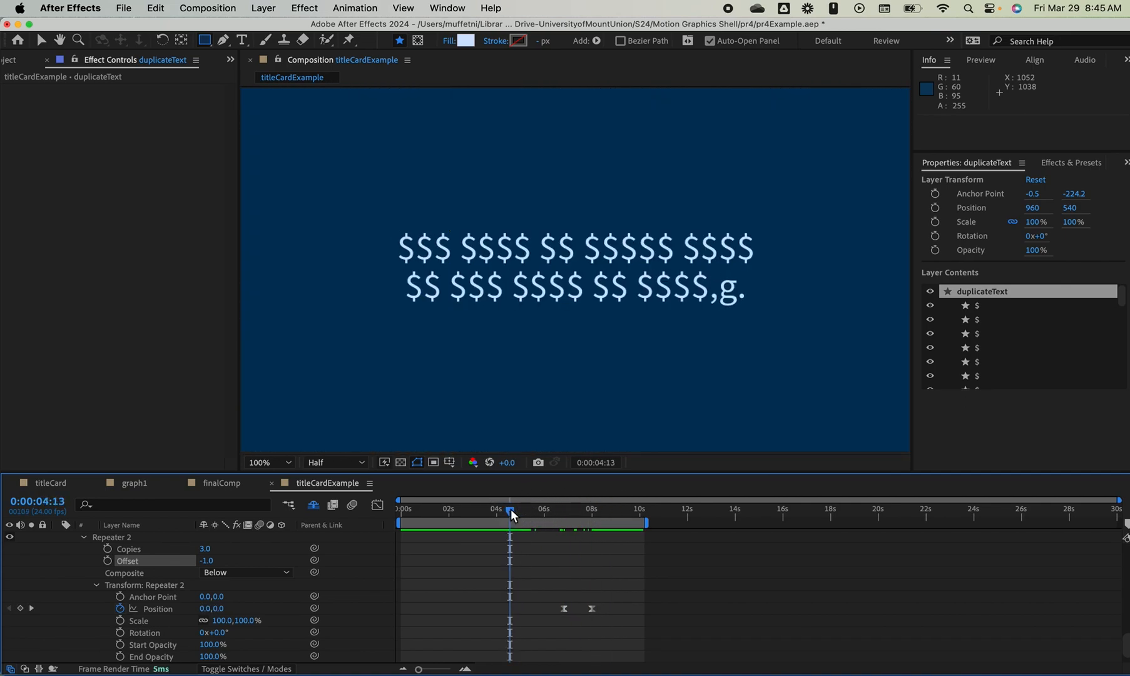
pyautogui.press('n')
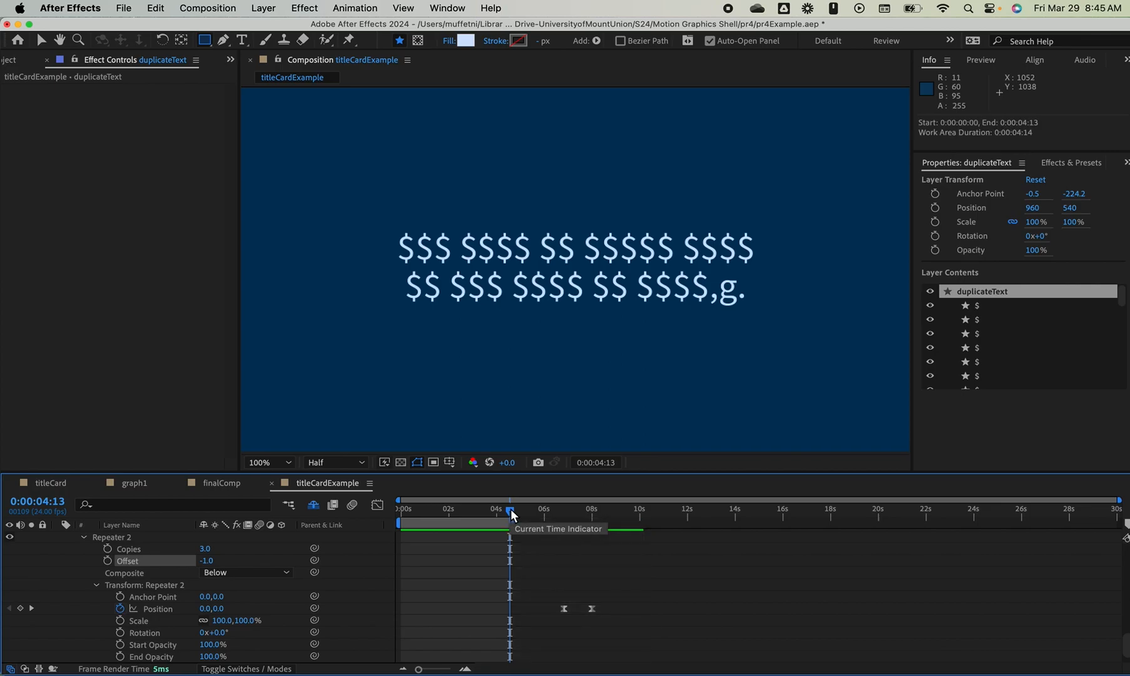
pyautogui.press('b')
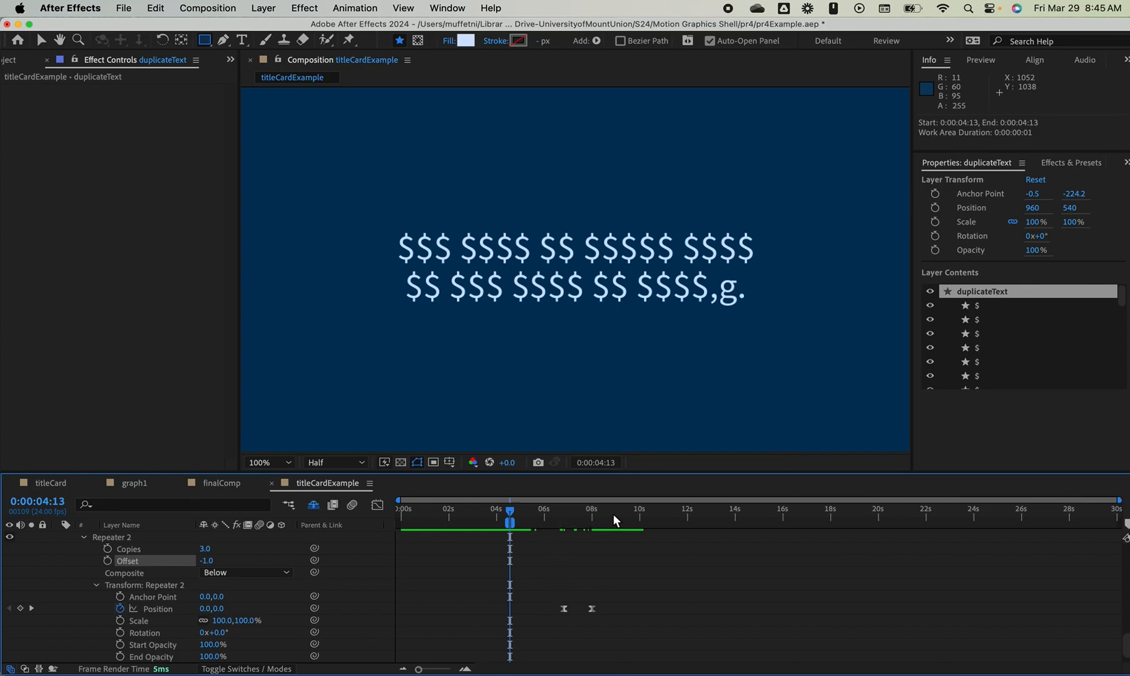
pyautogui.moveTo(613, 516); pyautogui.dragTo(603, 520)
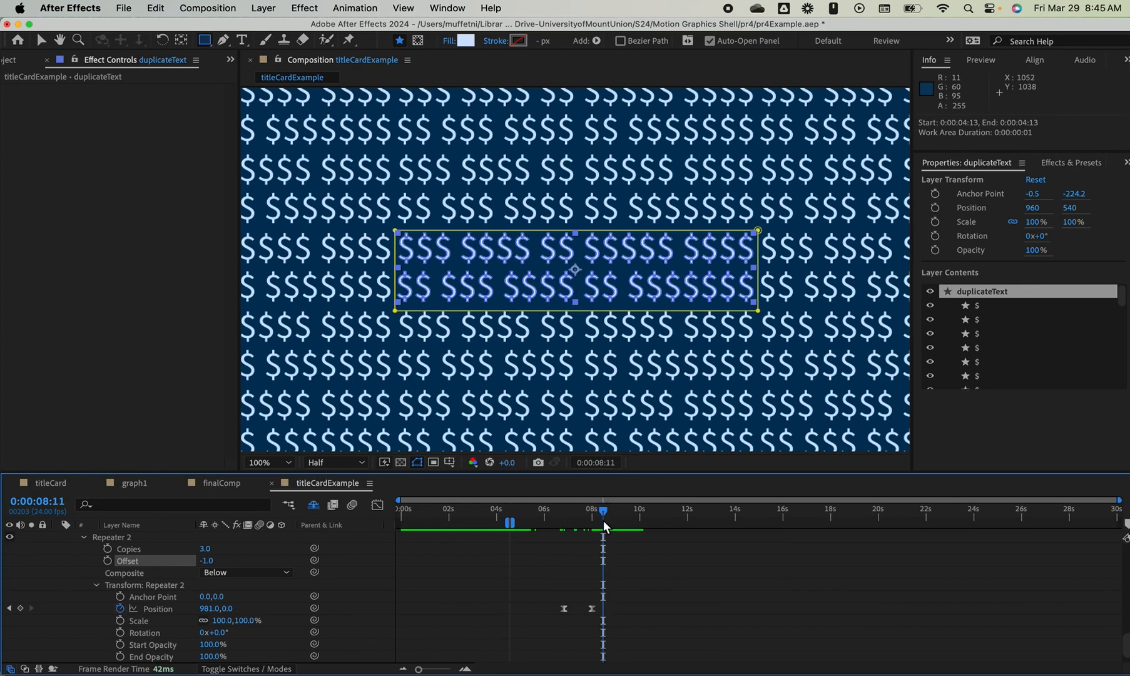
pyautogui.press('n')
pyautogui.press('space')
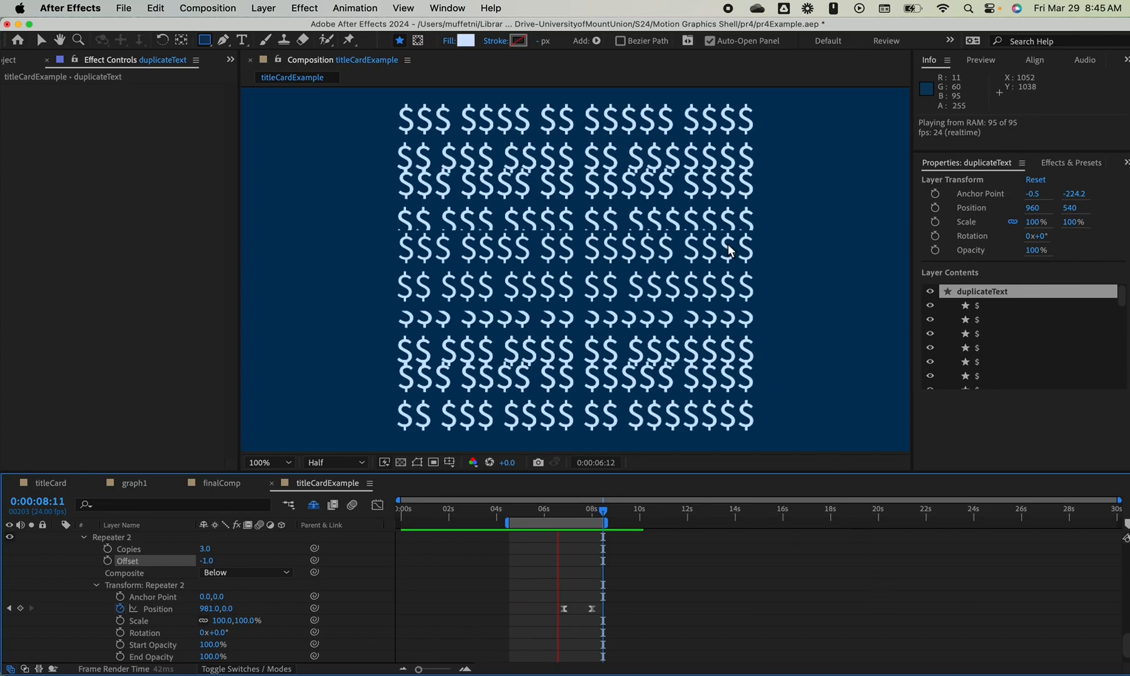
# Stop the preview, set the current time to 0:00:08:09, and collapse and deselect the duplicateText layer
pyautogui.press('space')
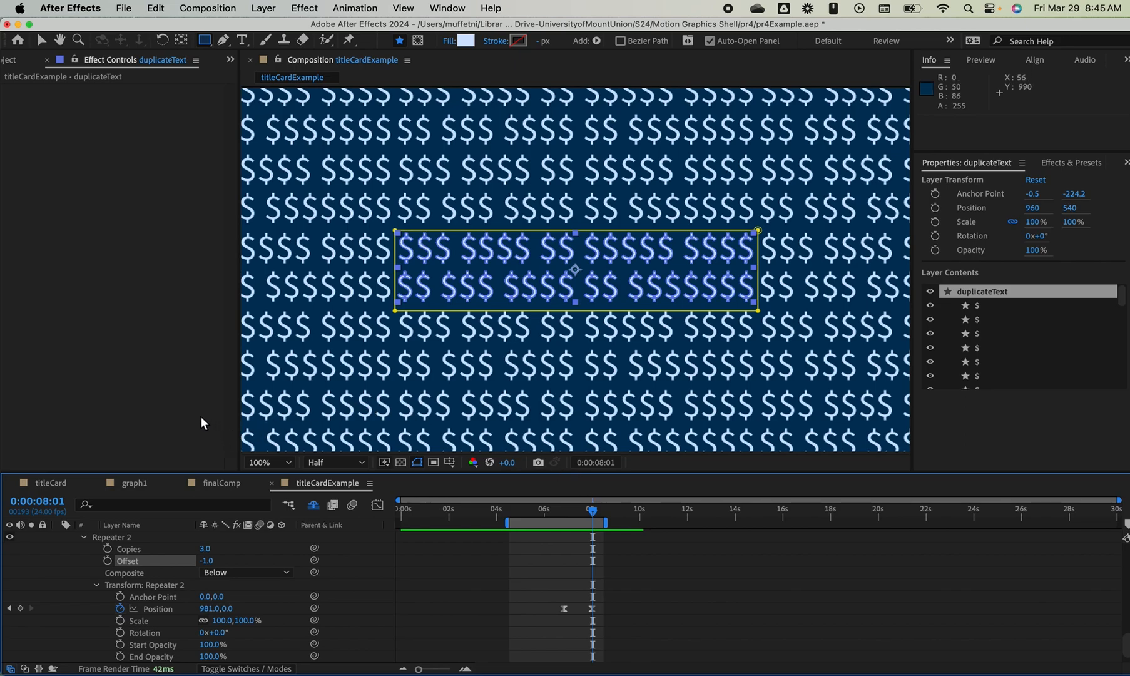
pyautogui.moveTo(591, 510)
pyautogui.mouseDown()
pyautogui.moveTo(483, 515)
pyautogui.moveTo(652, 517)
pyautogui.moveTo(586, 516)
pyautogui.moveTo(601, 517)
pyautogui.mouseUp()
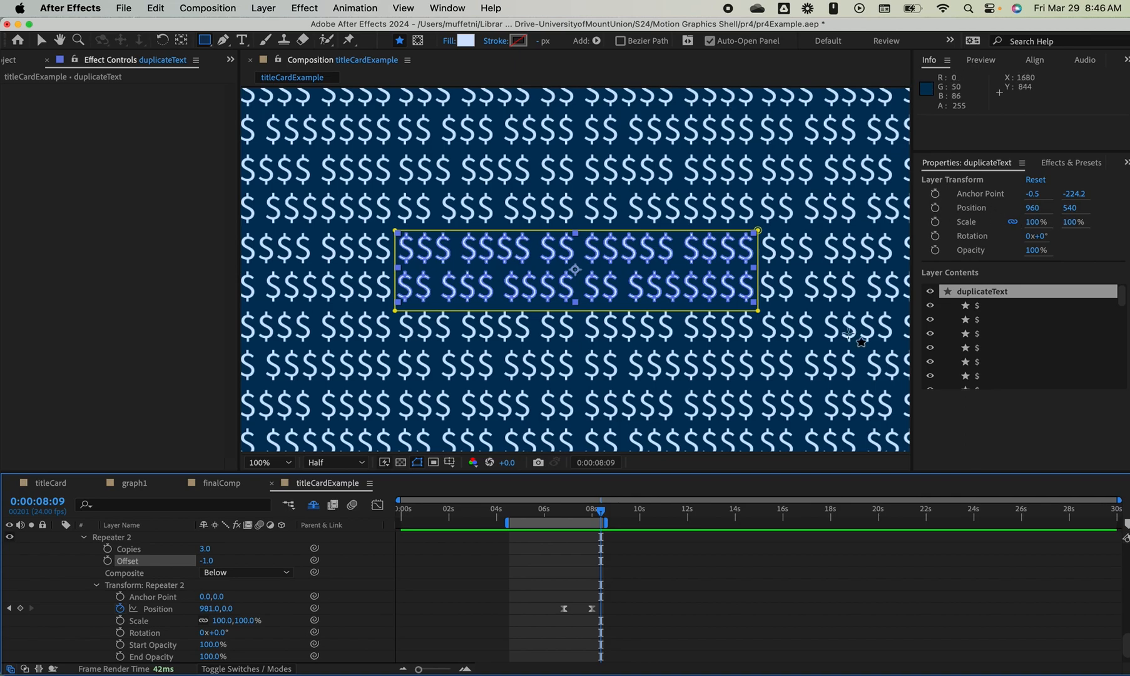
pyautogui.scroll(10, 77, 580)
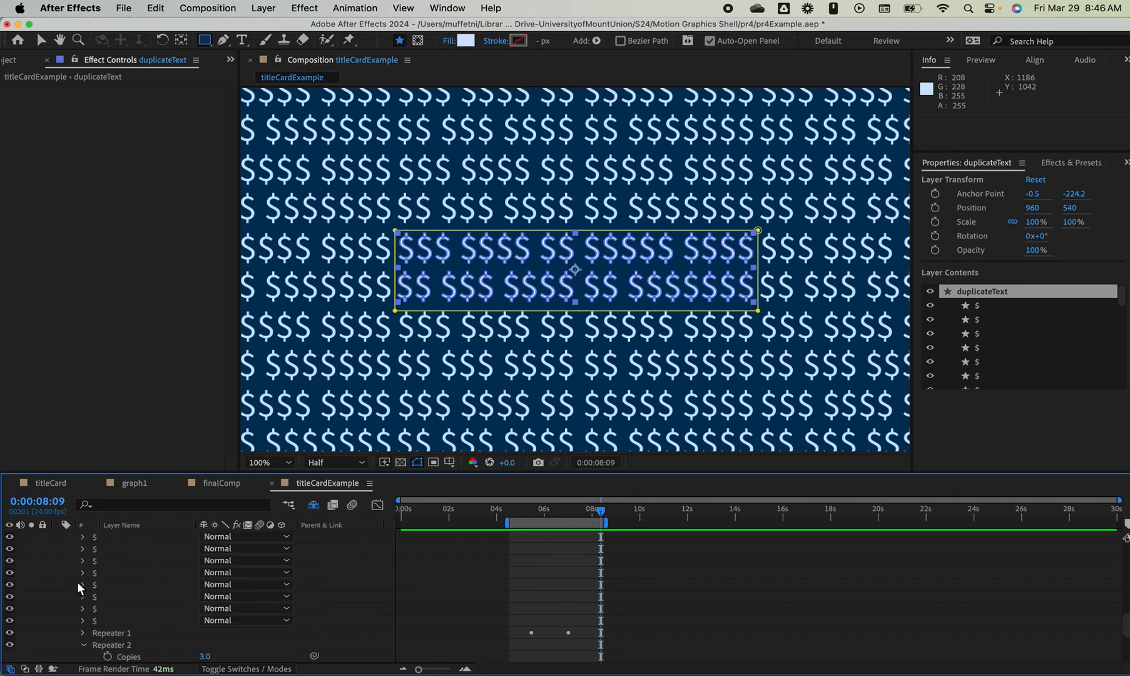
pyautogui.scroll(5, 85, 572)
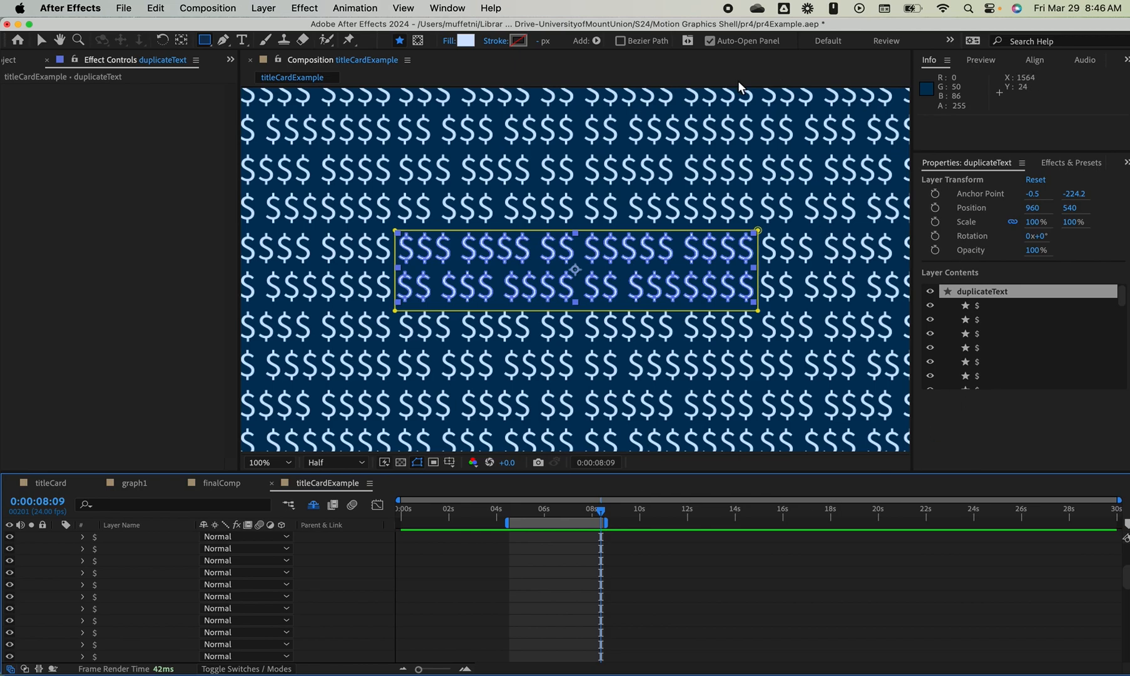
pyautogui.scroll(1, 178, 582)
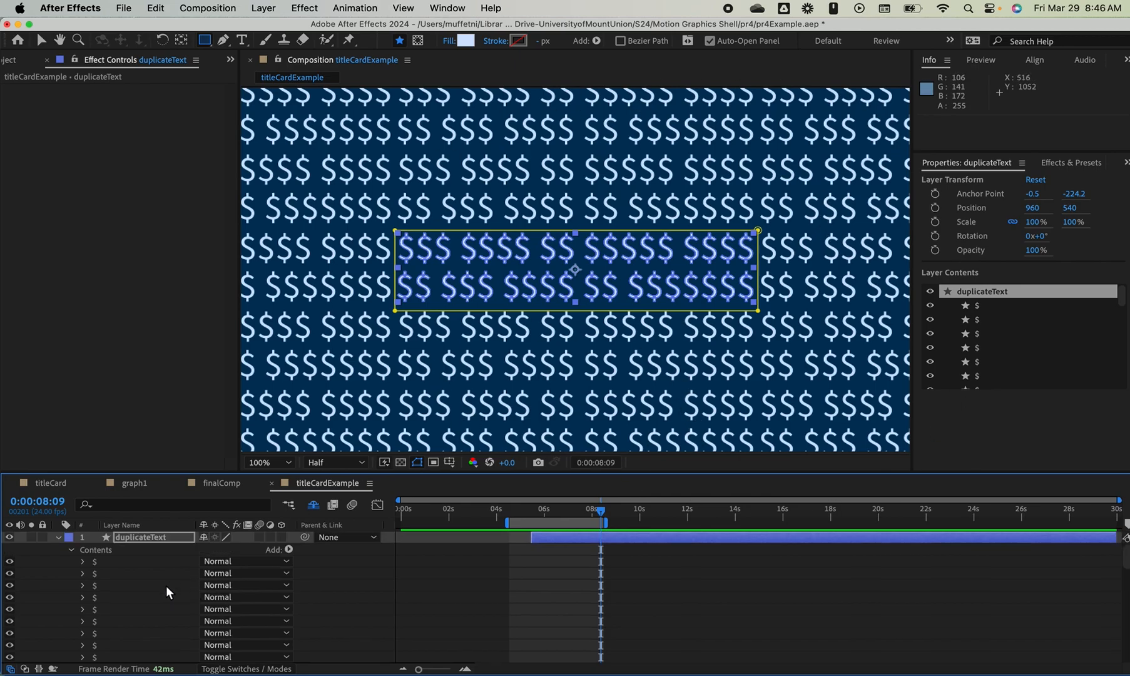
pyautogui.click(58, 537)
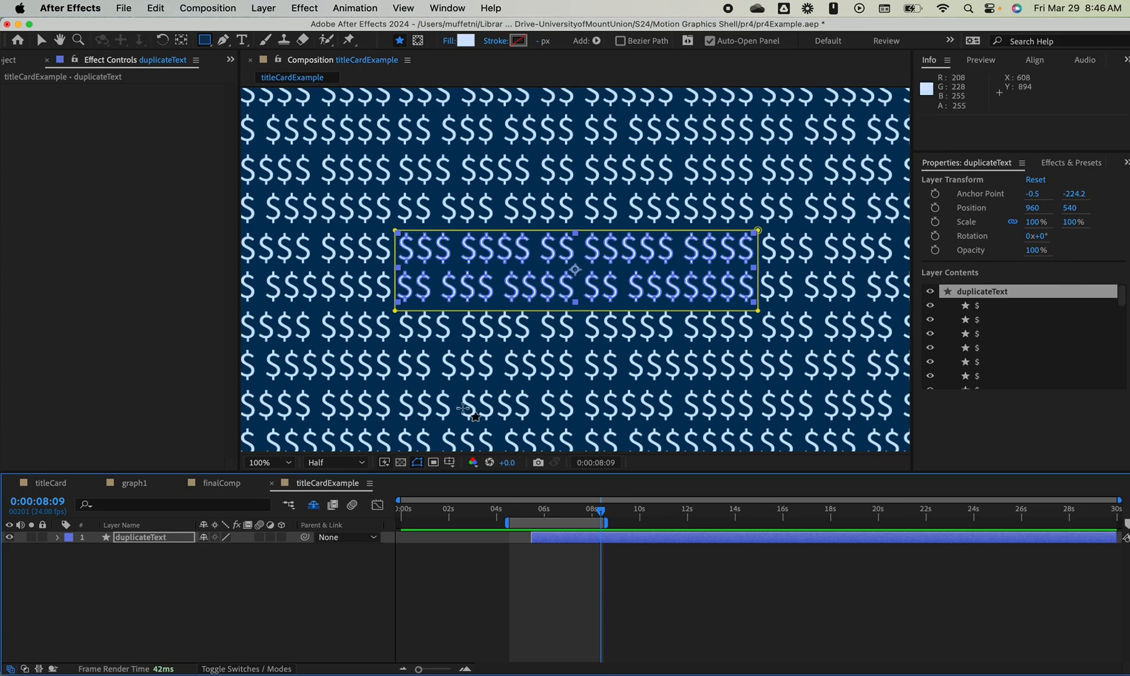
pyautogui.click(176, 584)
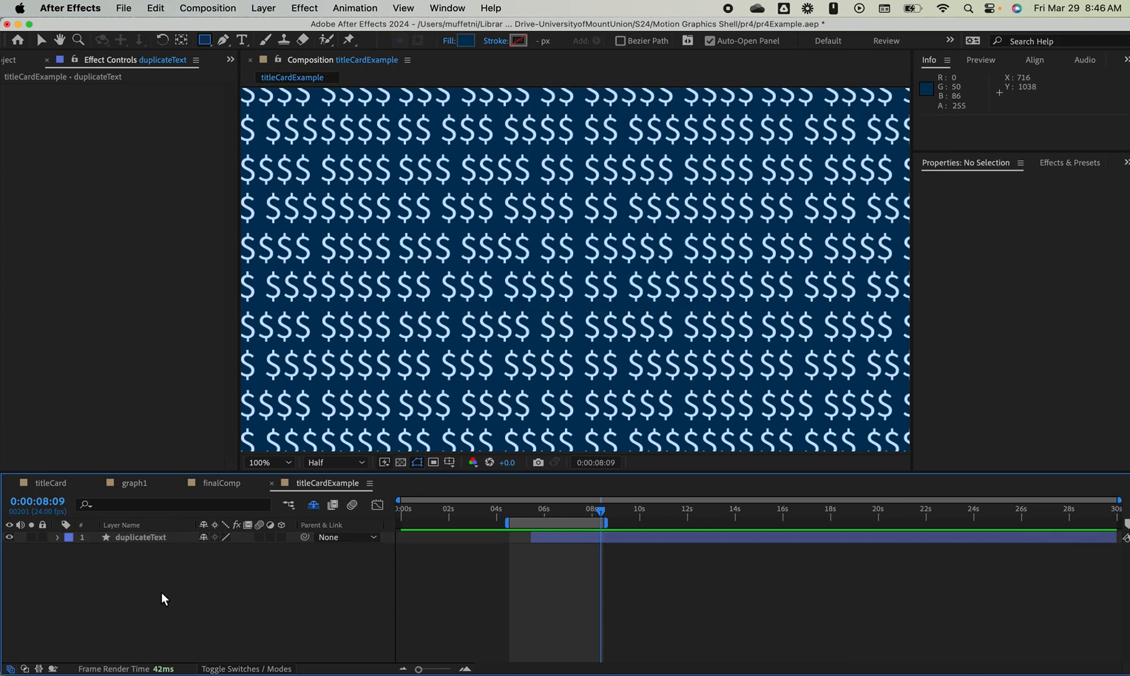
# Add a two-node camera with the 50mm preset named Camera 1 to the composition
pyautogui.rightClick(160, 592)
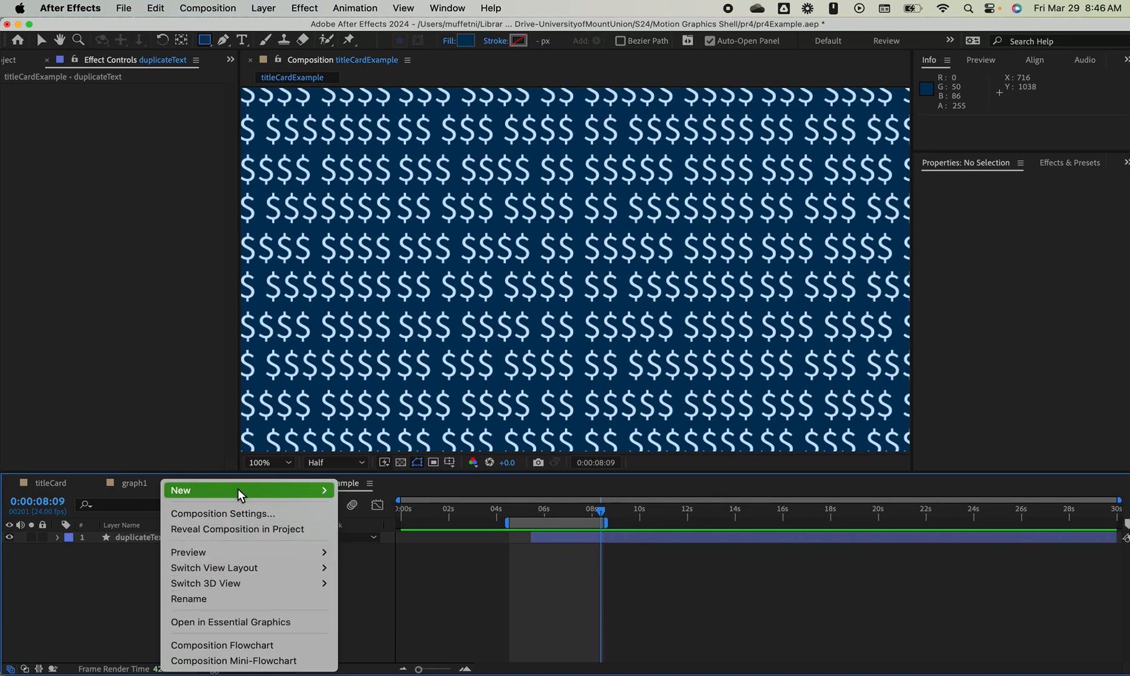
pyautogui.moveTo(262, 489)
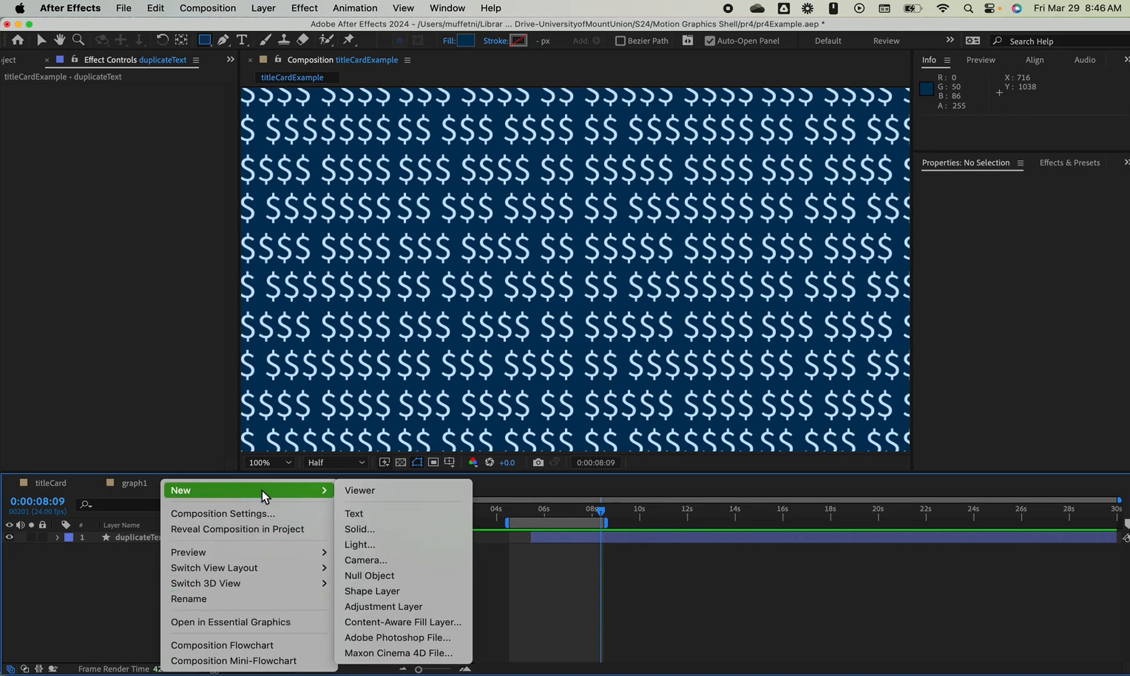
pyautogui.click(411, 559)
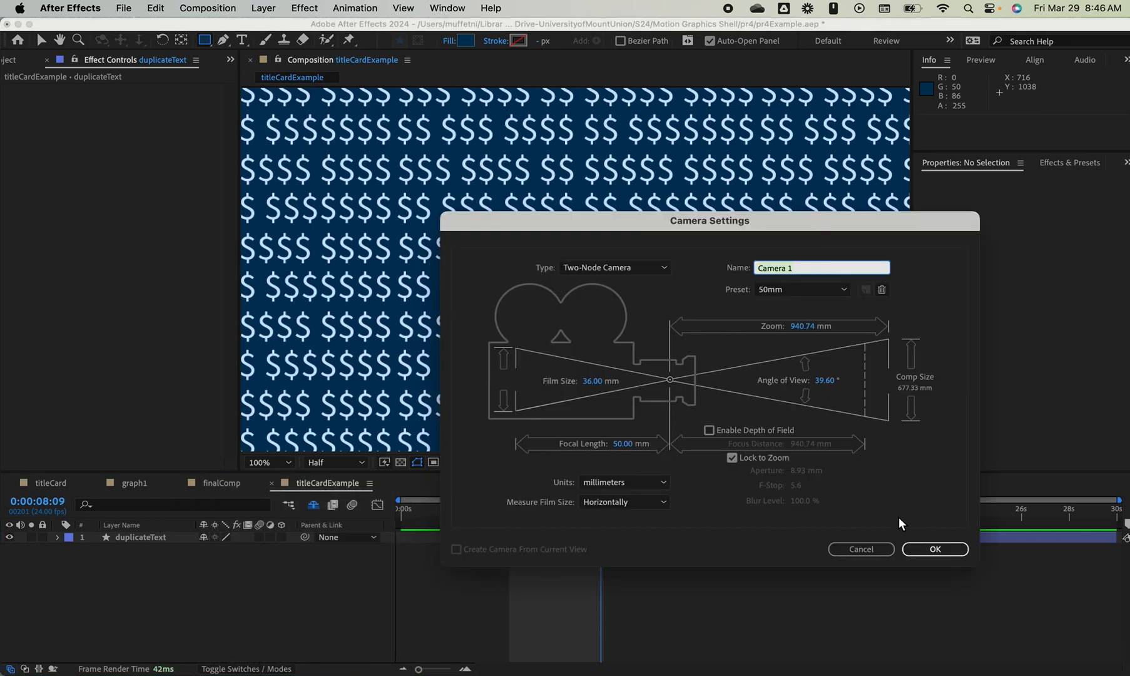
pyautogui.click(934, 550)
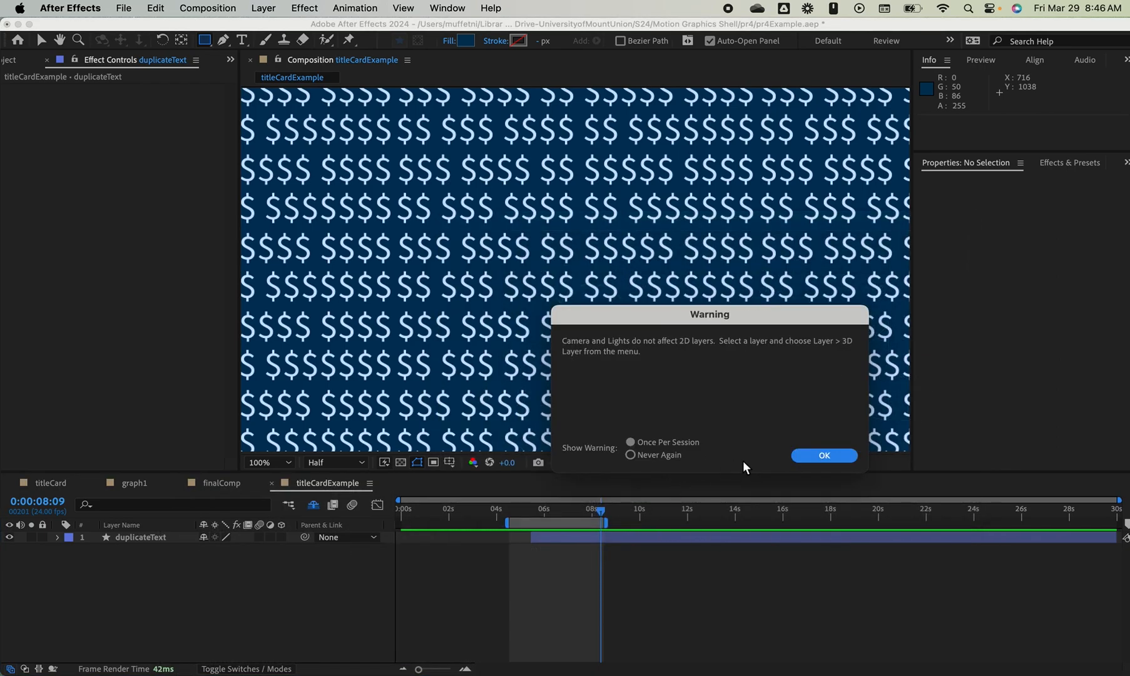
pyautogui.moveTo(717, 320); pyautogui.dragTo(573, 204)
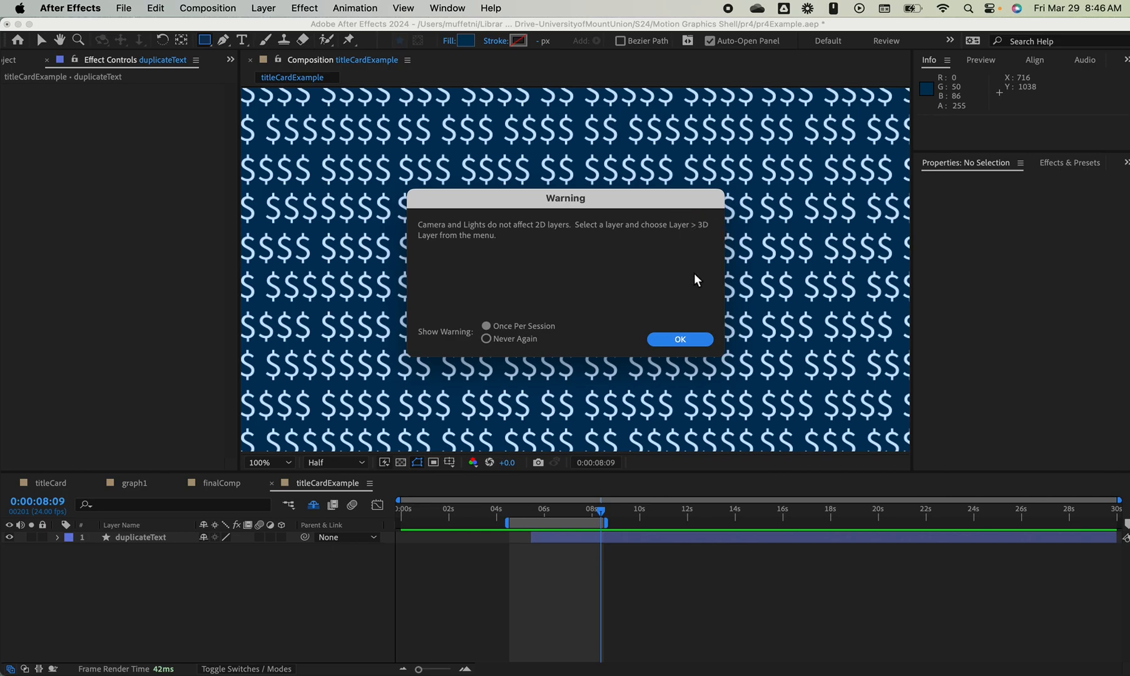
pyautogui.click(699, 338)
pyautogui.click(168, 580)
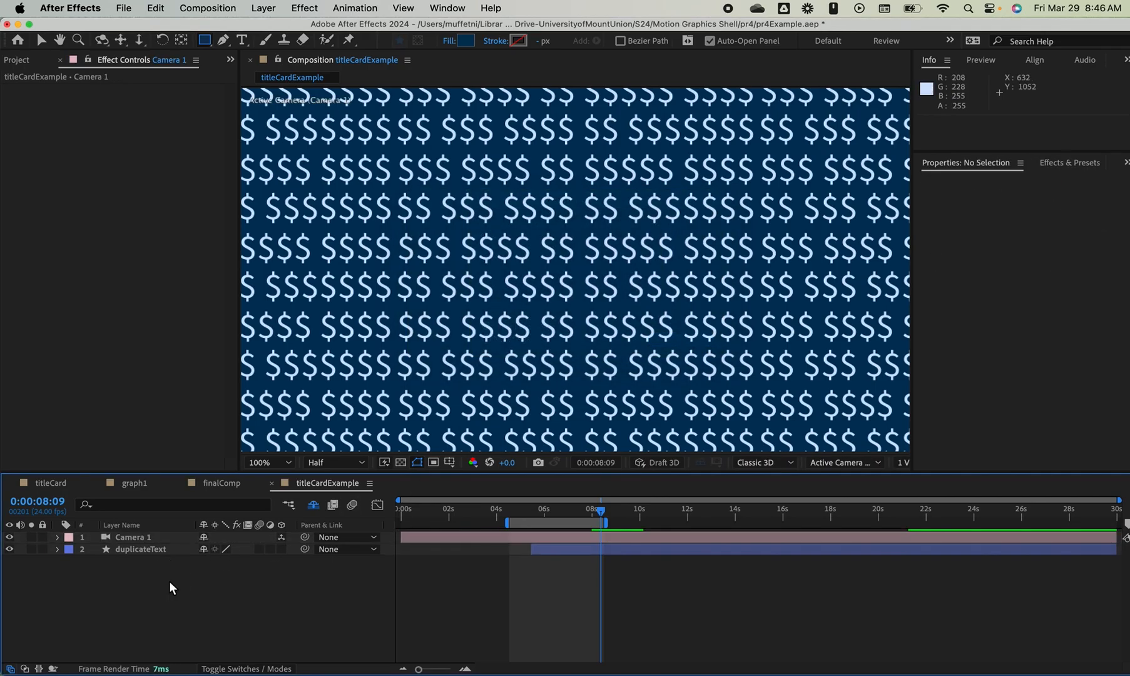
# Reveal the shy layers and make the duplicateText and title text layers 3D
pyautogui.click(315, 505)
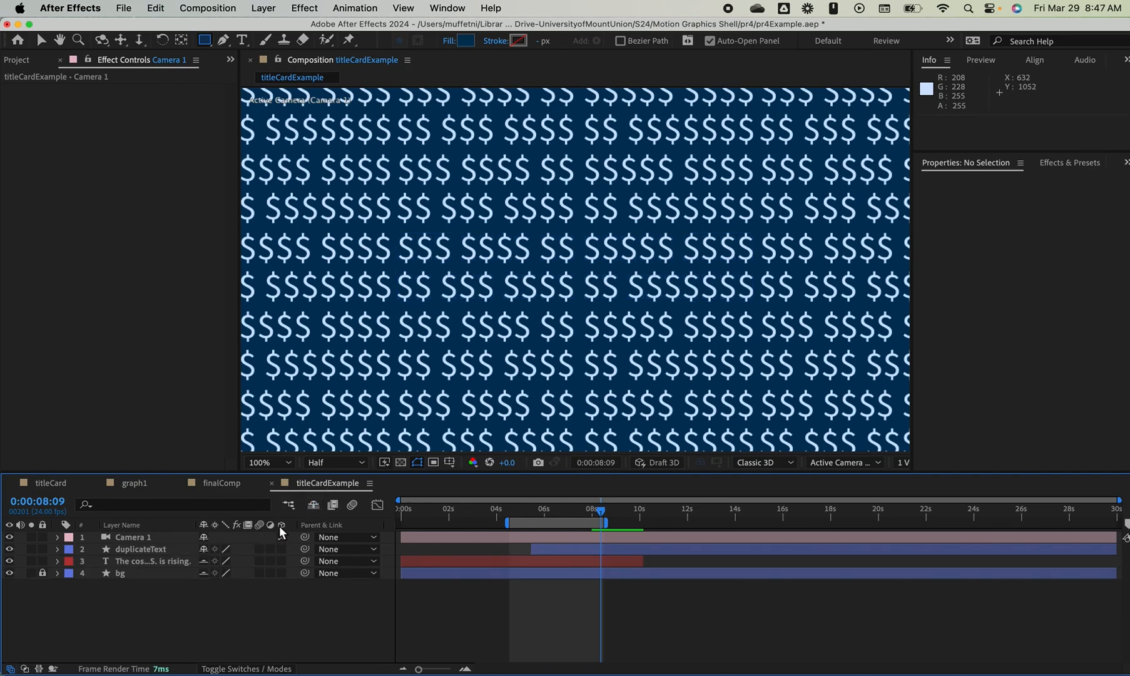
pyautogui.click(263, 669)
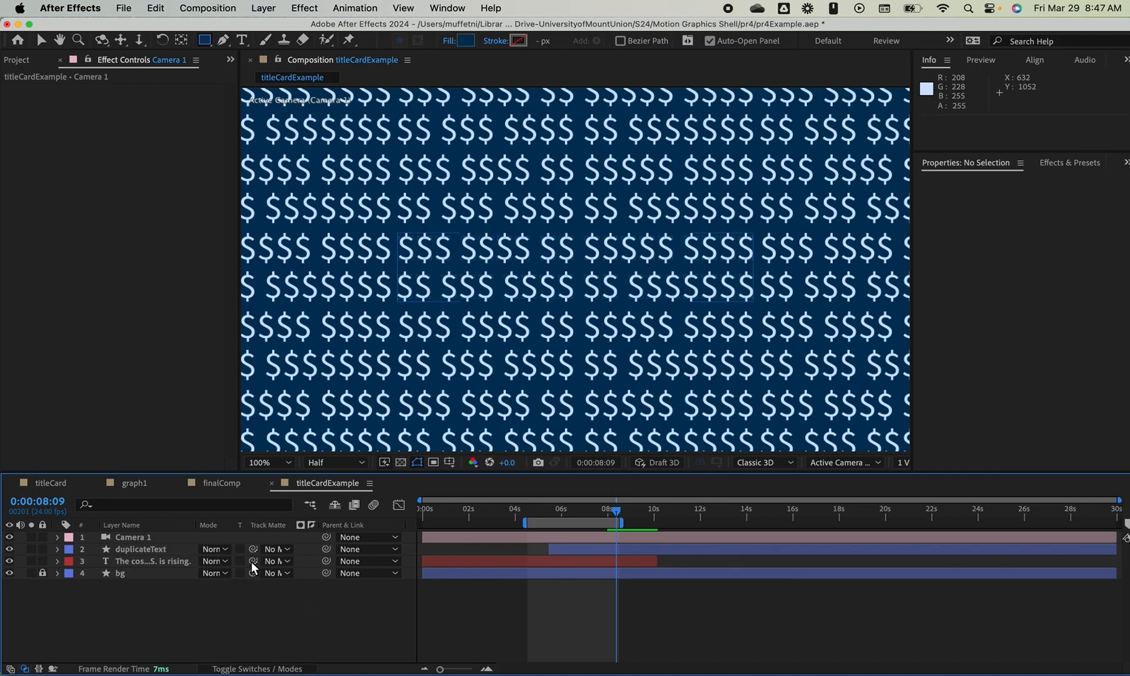
pyautogui.click(271, 668)
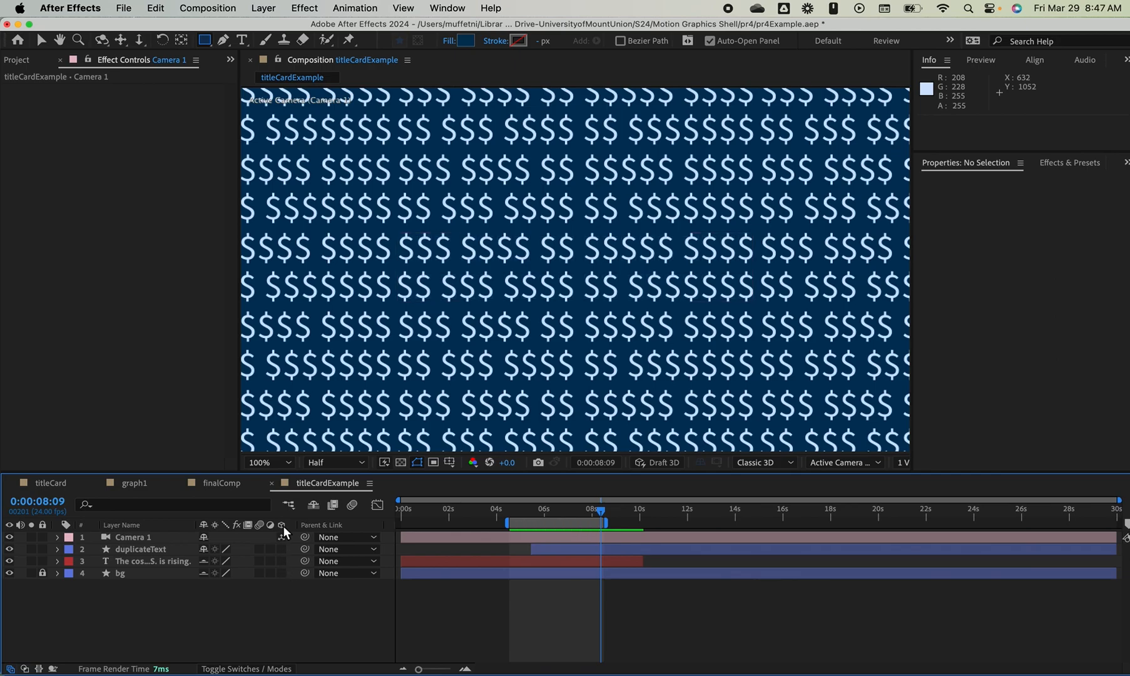
pyautogui.click(282, 549)
pyautogui.click(282, 560)
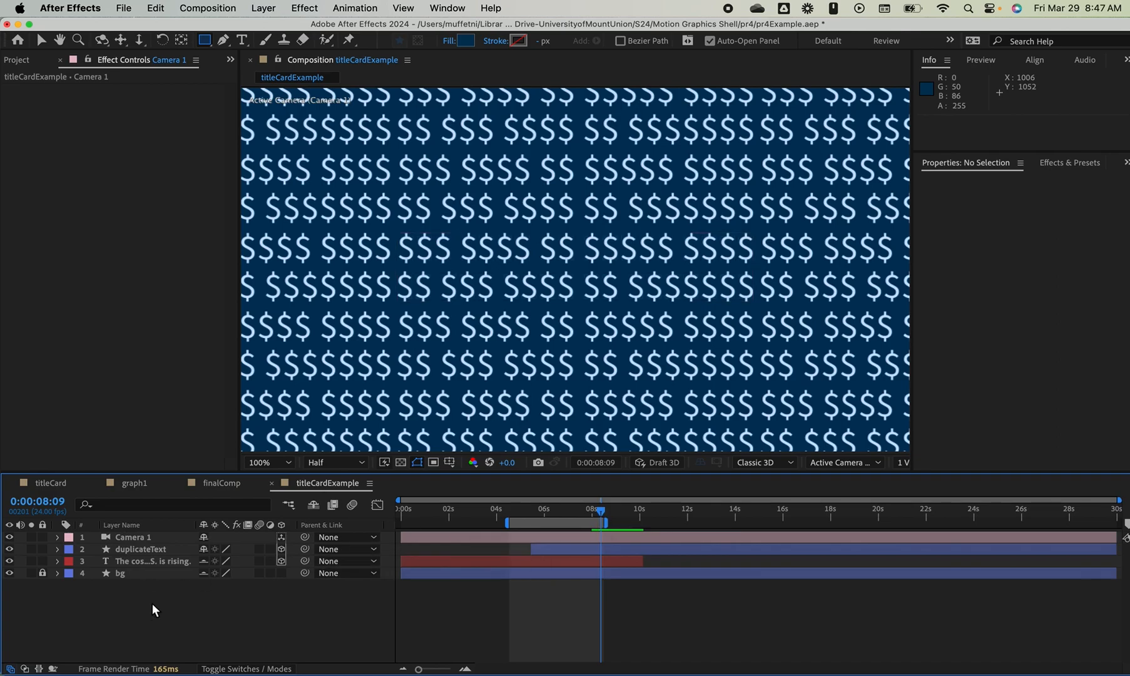
# Try shifting Camera 1's X position to 1107 and undo the change
pyautogui.click(128, 538)
pyautogui.click(58, 537)
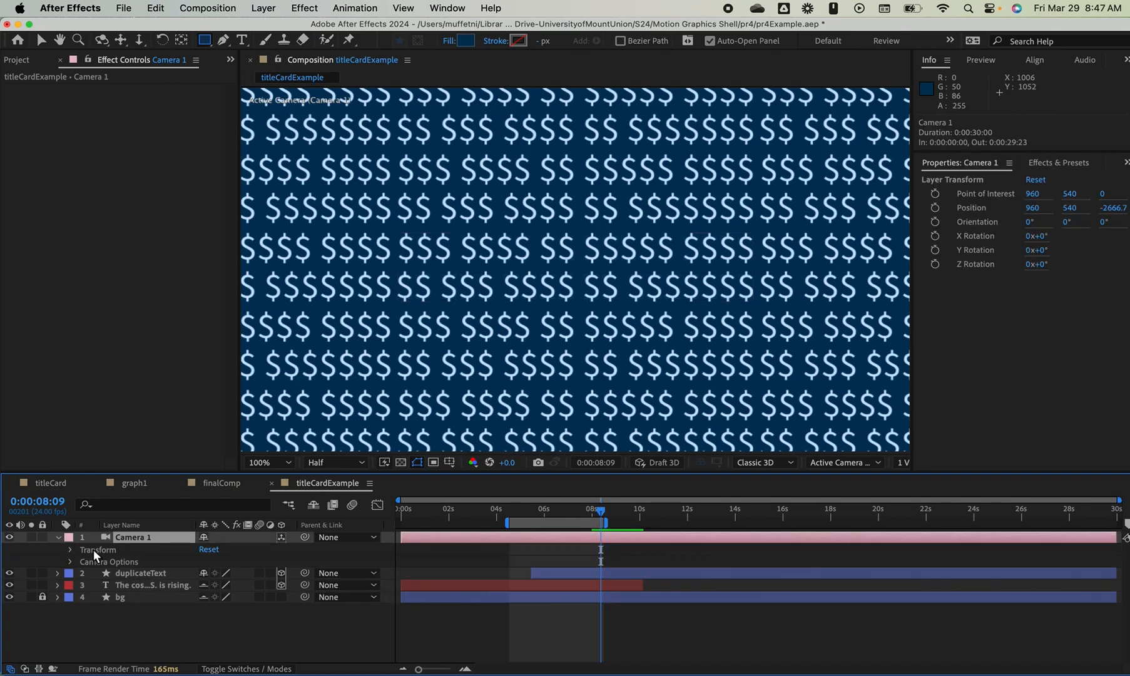
pyautogui.click(69, 549)
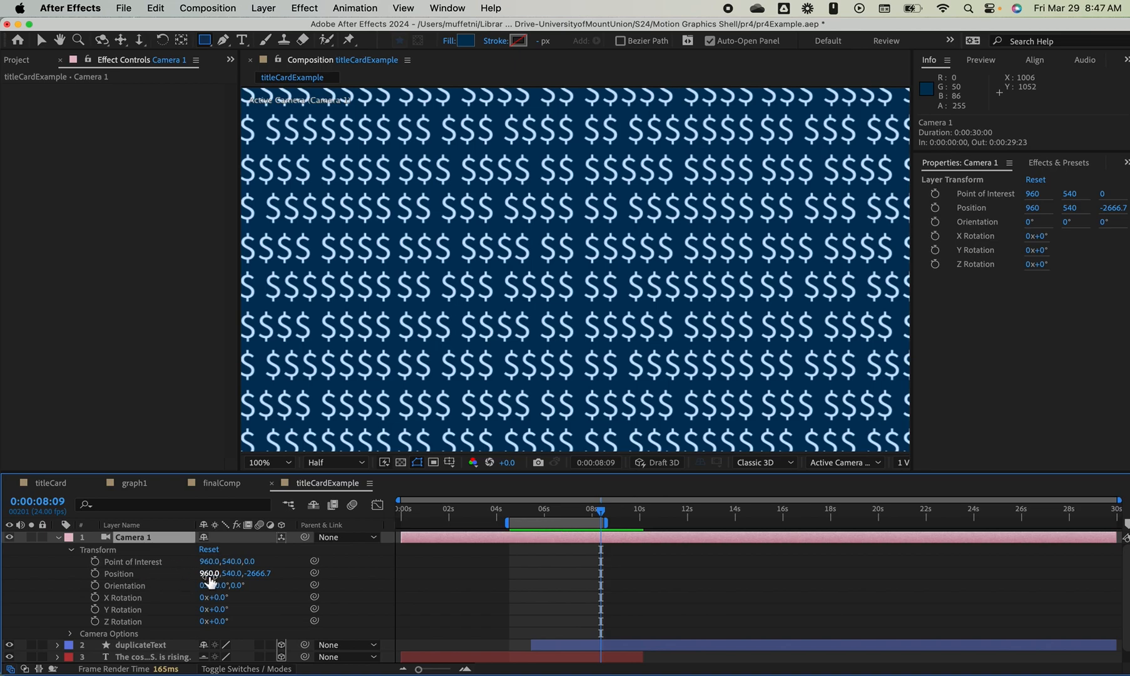
pyautogui.moveTo(209, 580); pyautogui.dragTo(320, 581)
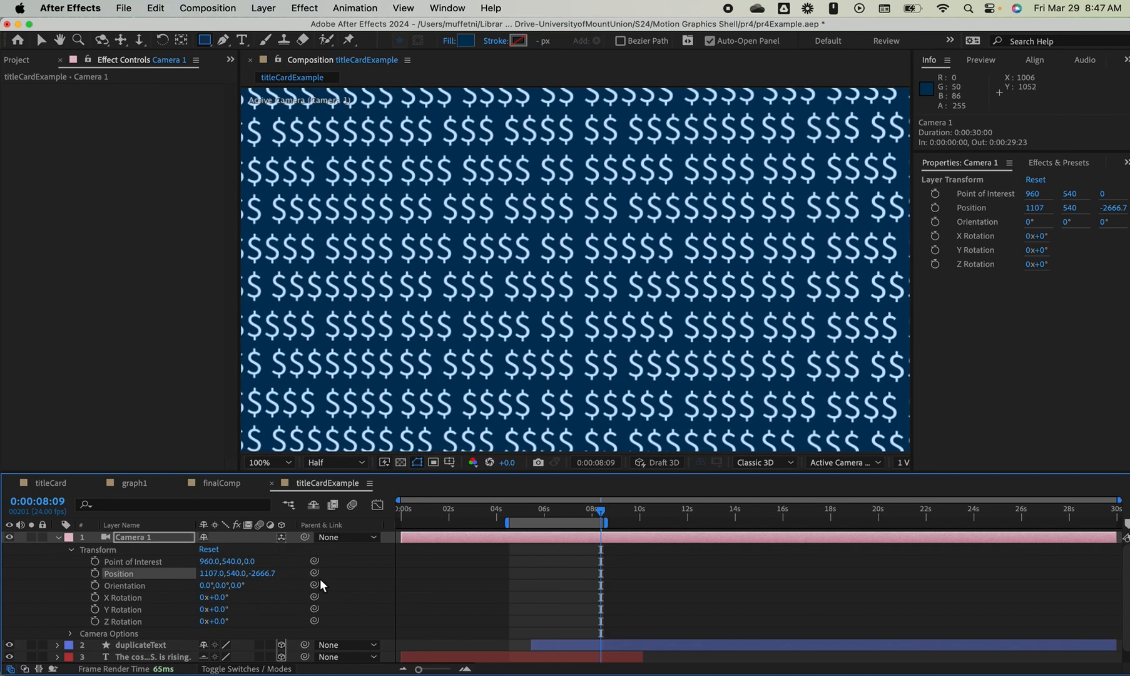
pyautogui.press('super+z')
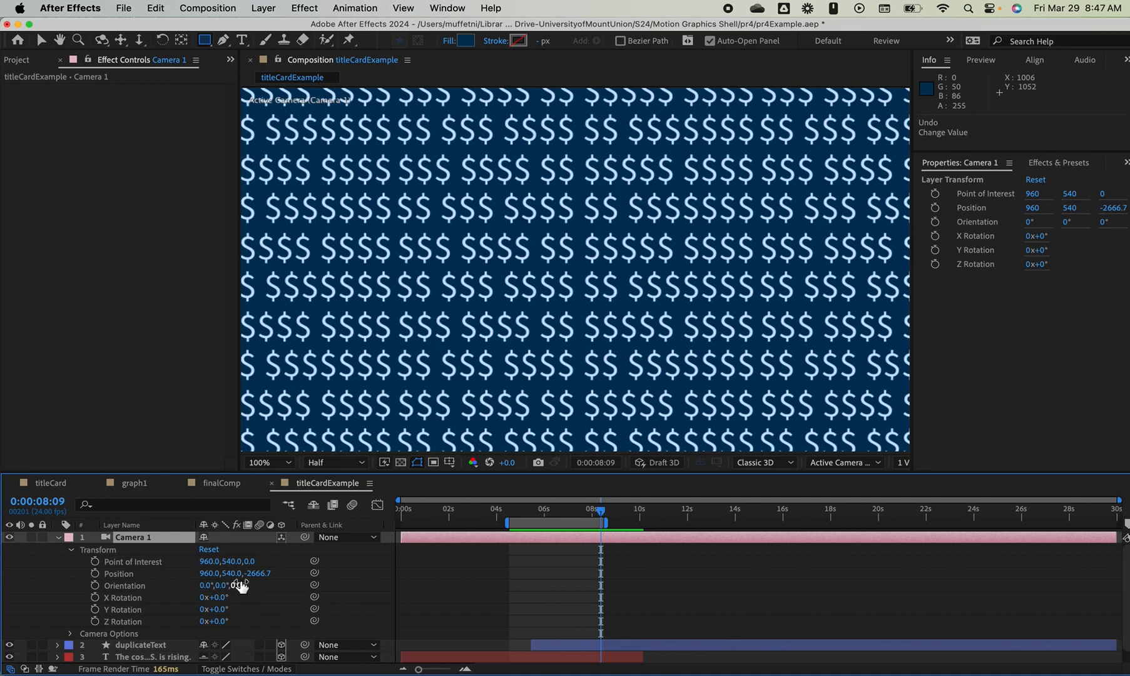
# Try changing Camera 1's Z position and rotating it to Y -5° and Z 7°, undoing back to before the 3D switches
pyautogui.moveTo(261, 581); pyautogui.dragTo(680, 557)
pyautogui.moveTo(1120, 567); pyautogui.dragTo(660, 585)
pyautogui.moveTo(217, 609); pyautogui.dragTo(189, 613)
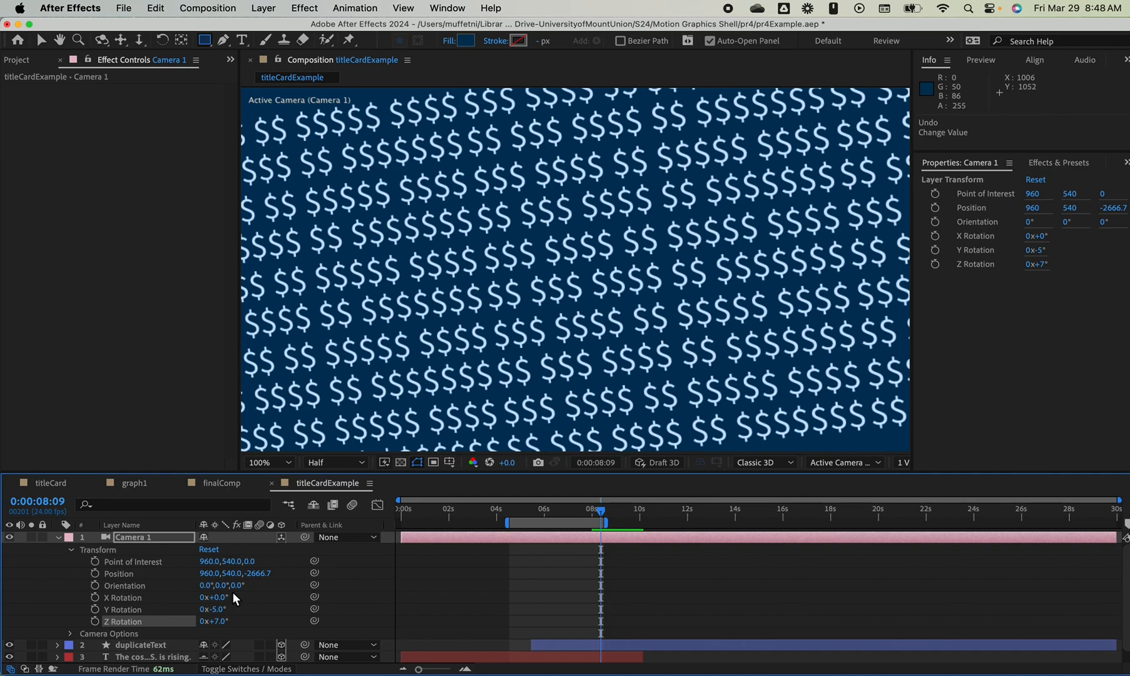
pyautogui.press('super+z')
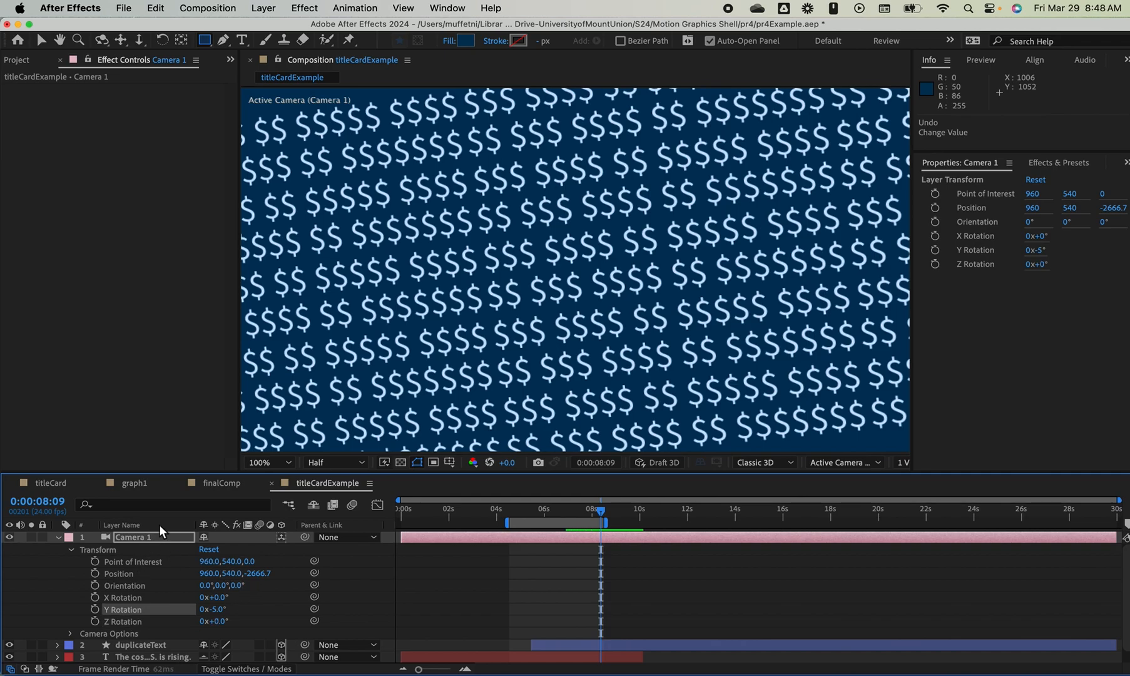
pyautogui.press('super+z')
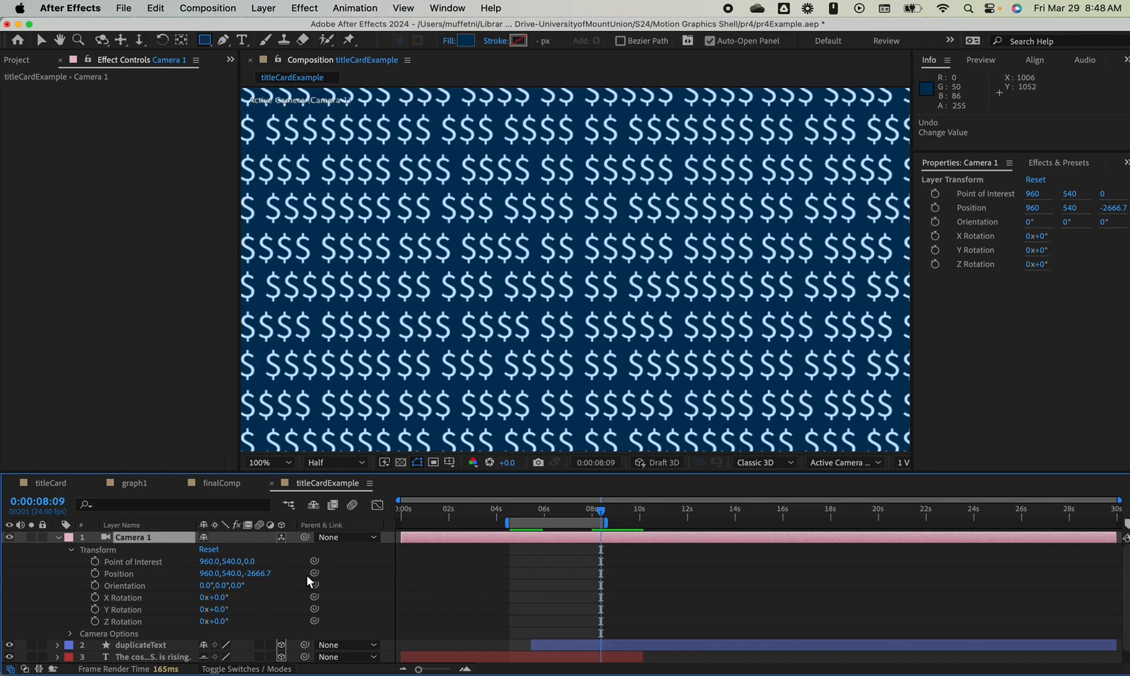
pyautogui.press('super+z')
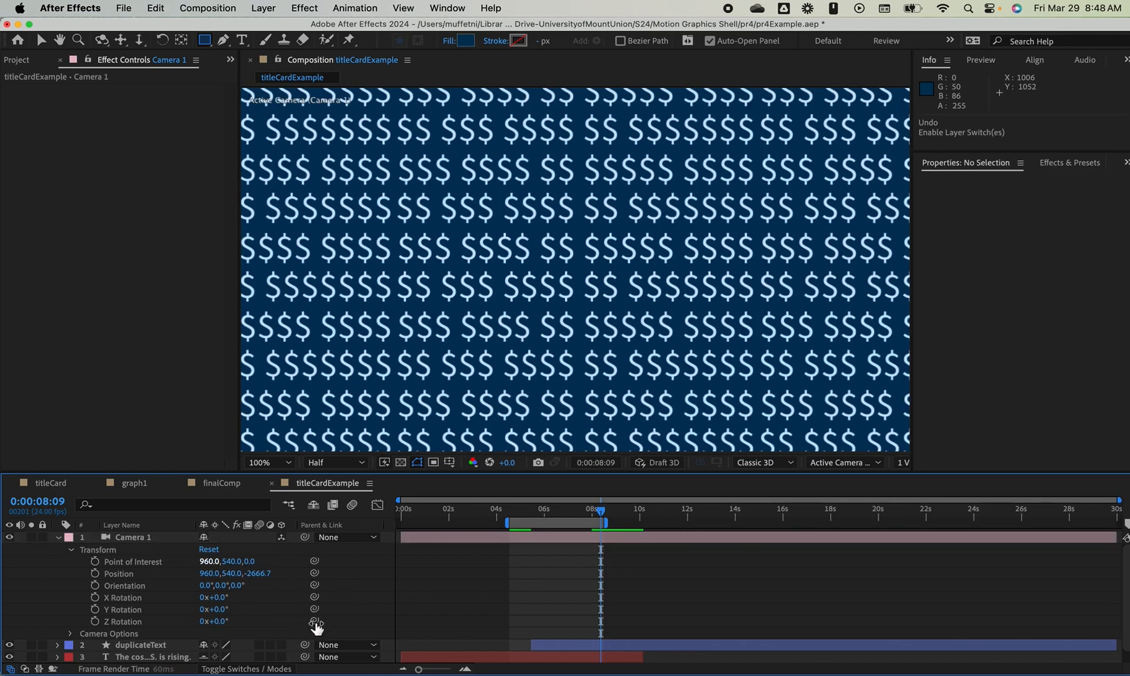
# Make the title text and duplicateText layers 3D again and hide both from the layer list as shy layers
pyautogui.click(58, 536)
pyautogui.moveTo(283, 563); pyautogui.dragTo(281, 549)
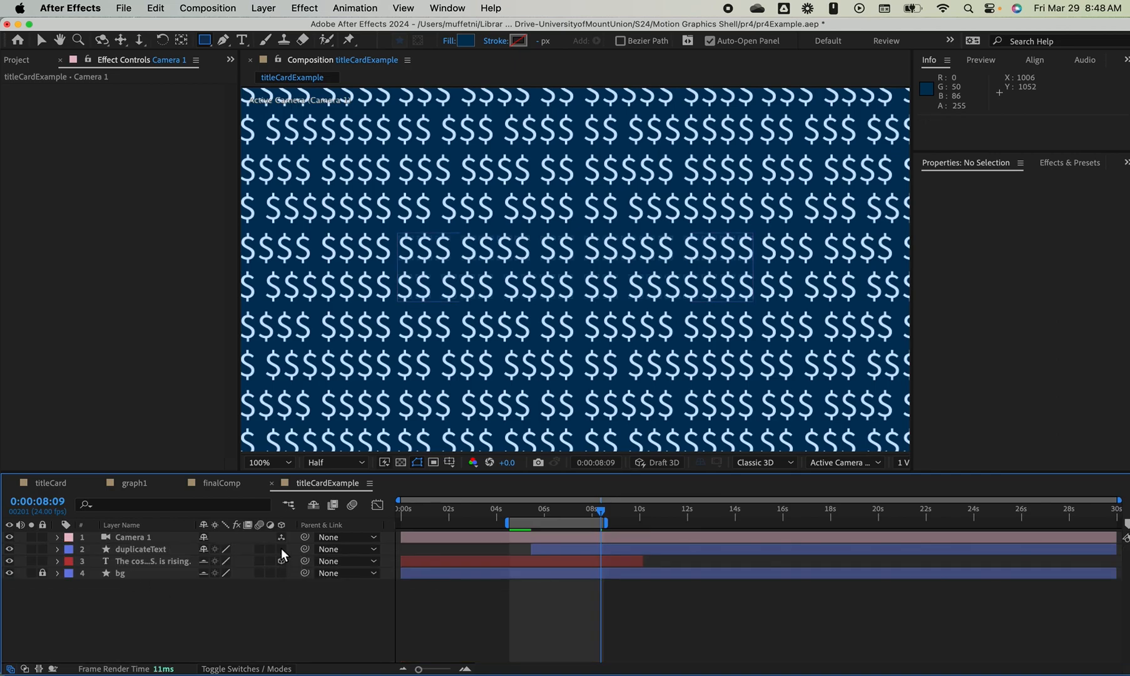
pyautogui.click(319, 509)
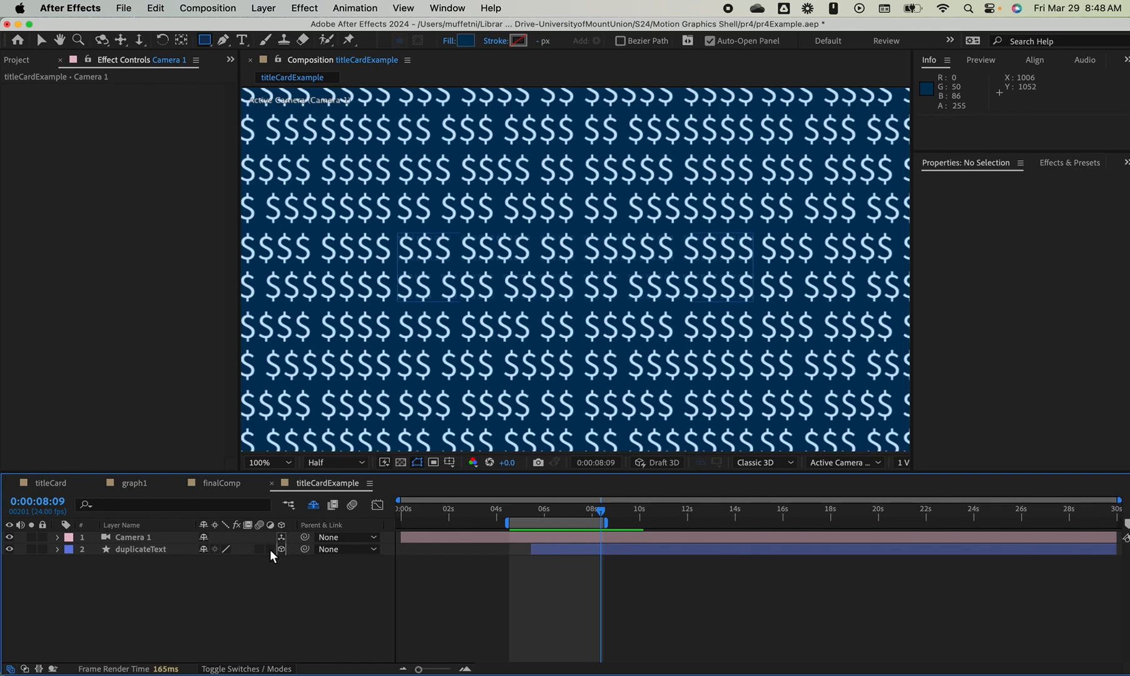
pyautogui.click(204, 548)
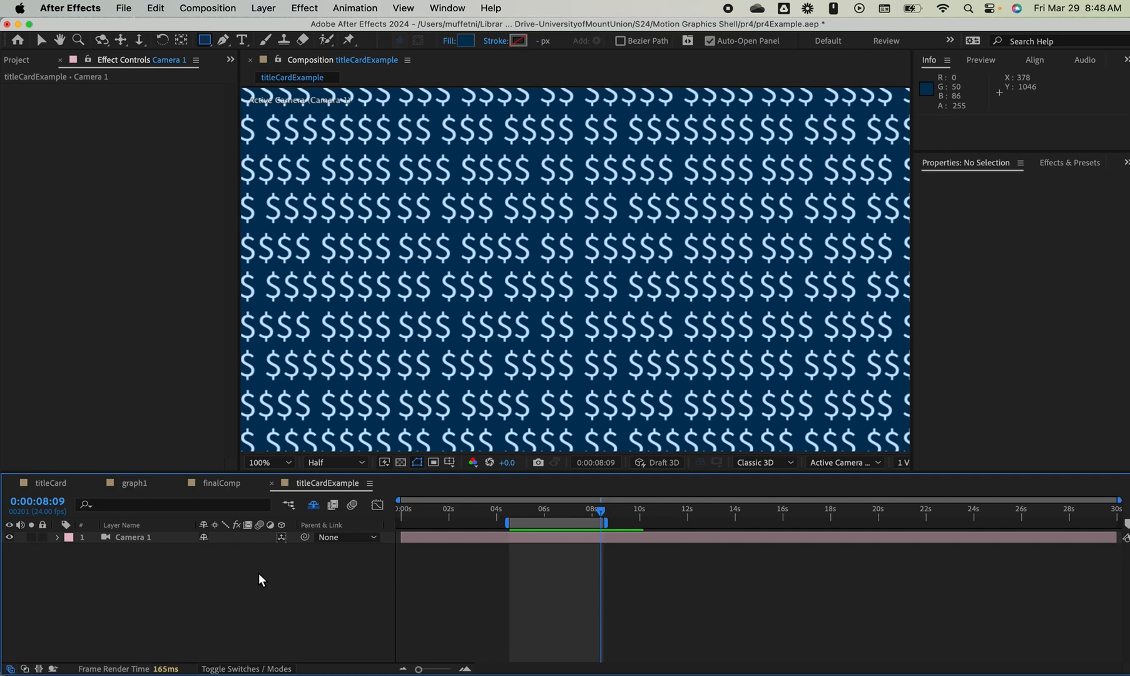
# Add a null object to the composition and rename it cameraMove
pyautogui.rightClick(183, 570)
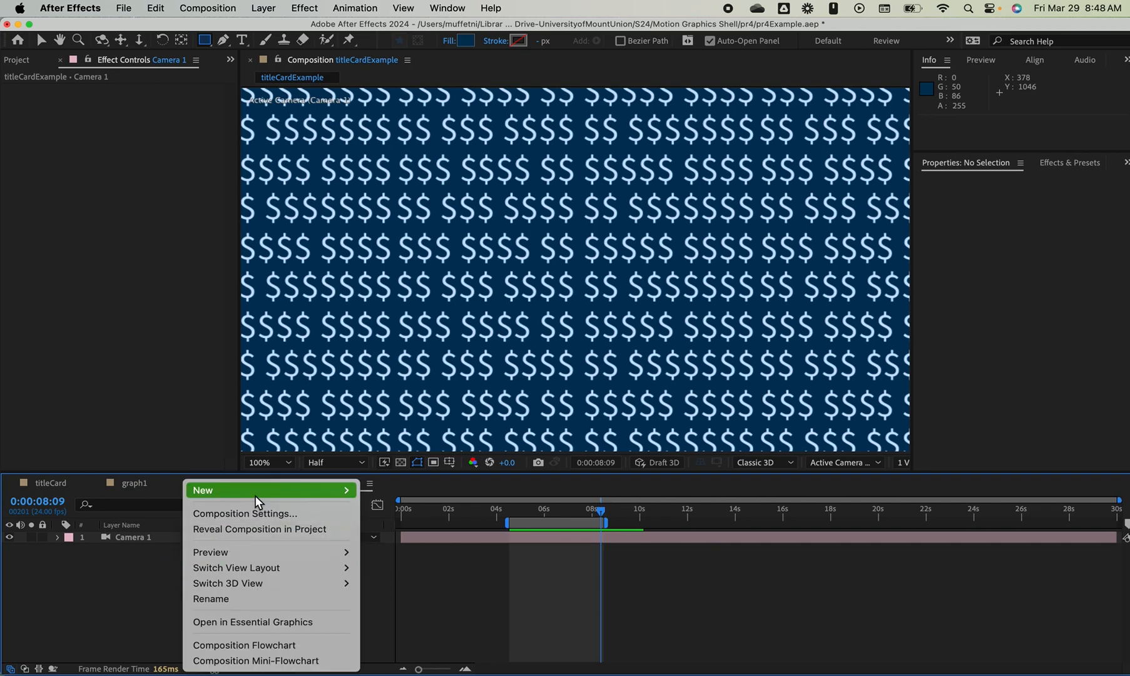
pyautogui.moveTo(254, 496)
pyautogui.click(403, 573)
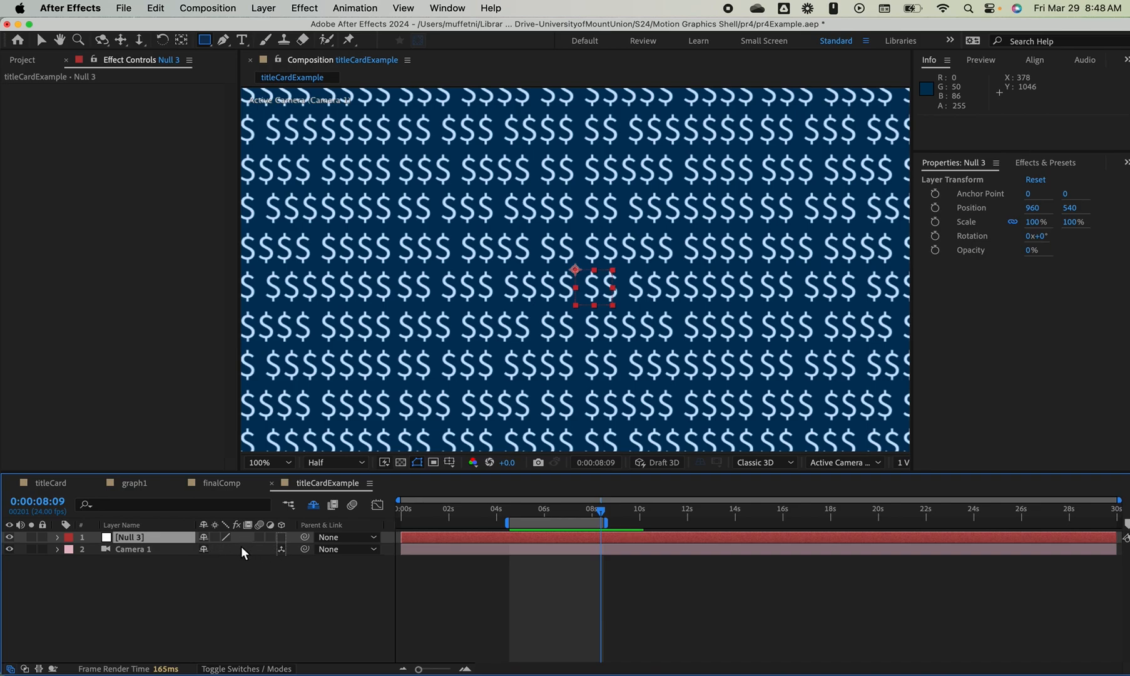
pyautogui.click(238, 669)
pyautogui.click(138, 535)
pyautogui.press('Return')
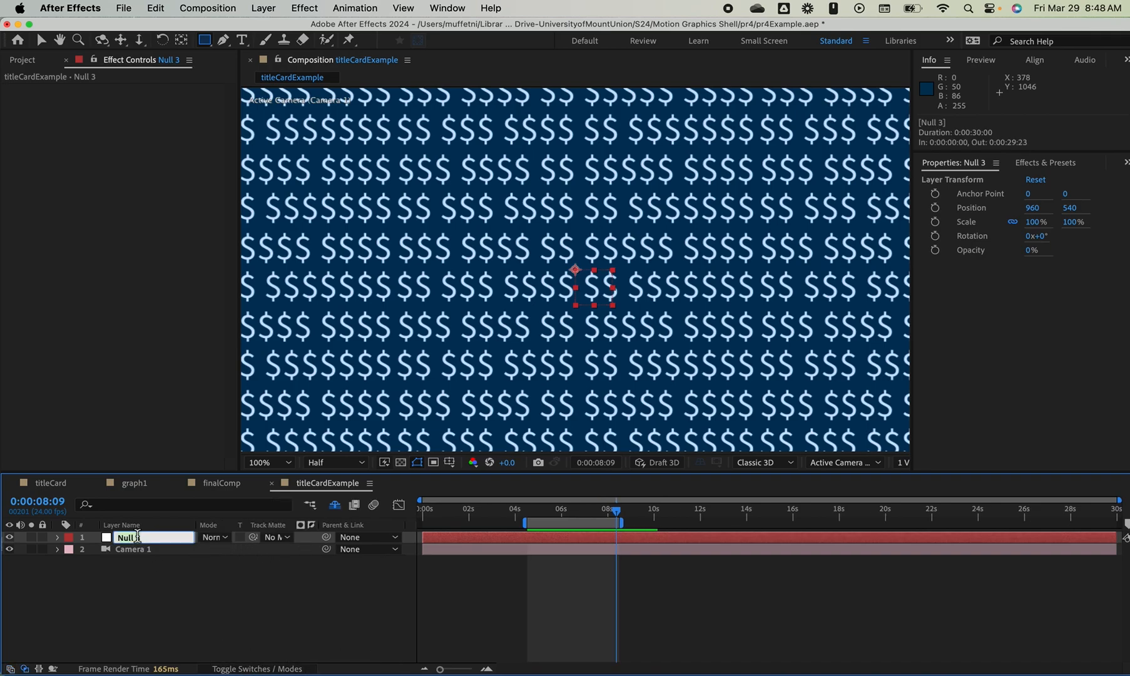
pyautogui.write('cameraMove')
pyautogui.press('Return')
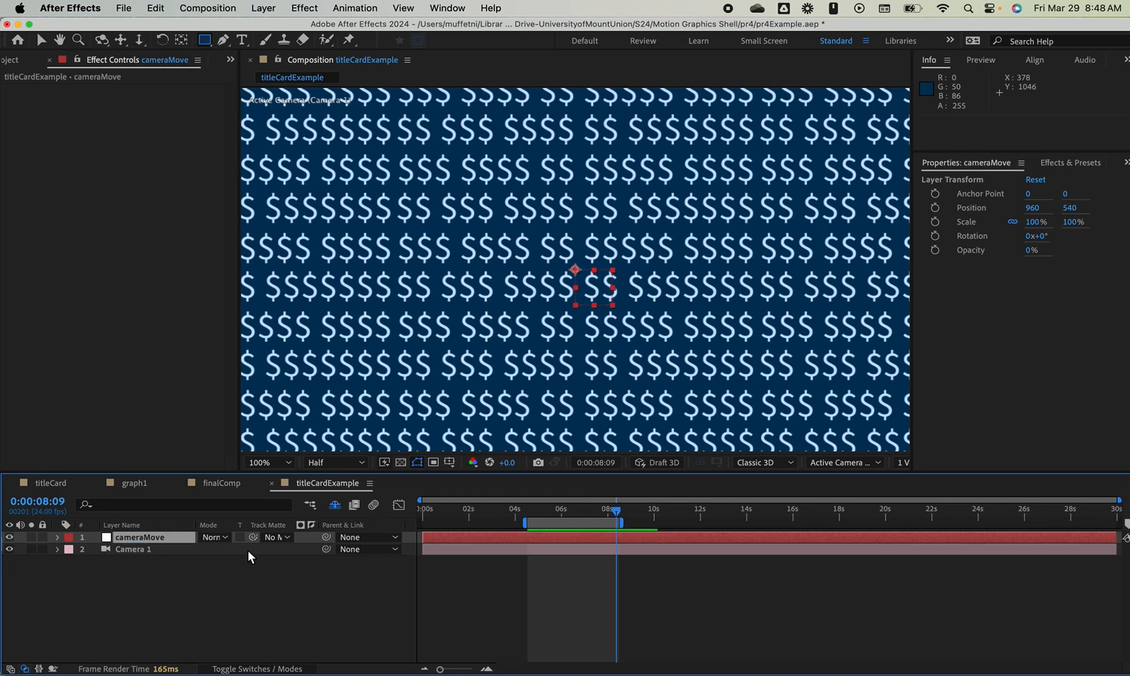
# Turn the cameraMove null into a 3D layer
pyautogui.click(153, 549)
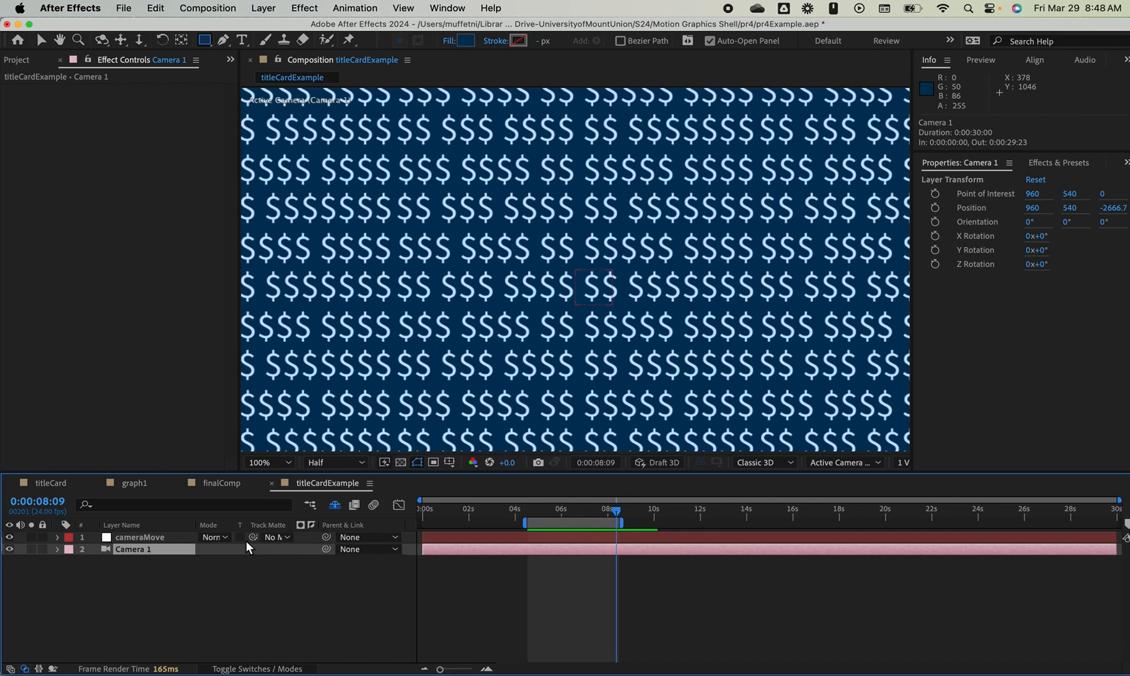
pyautogui.click(260, 660)
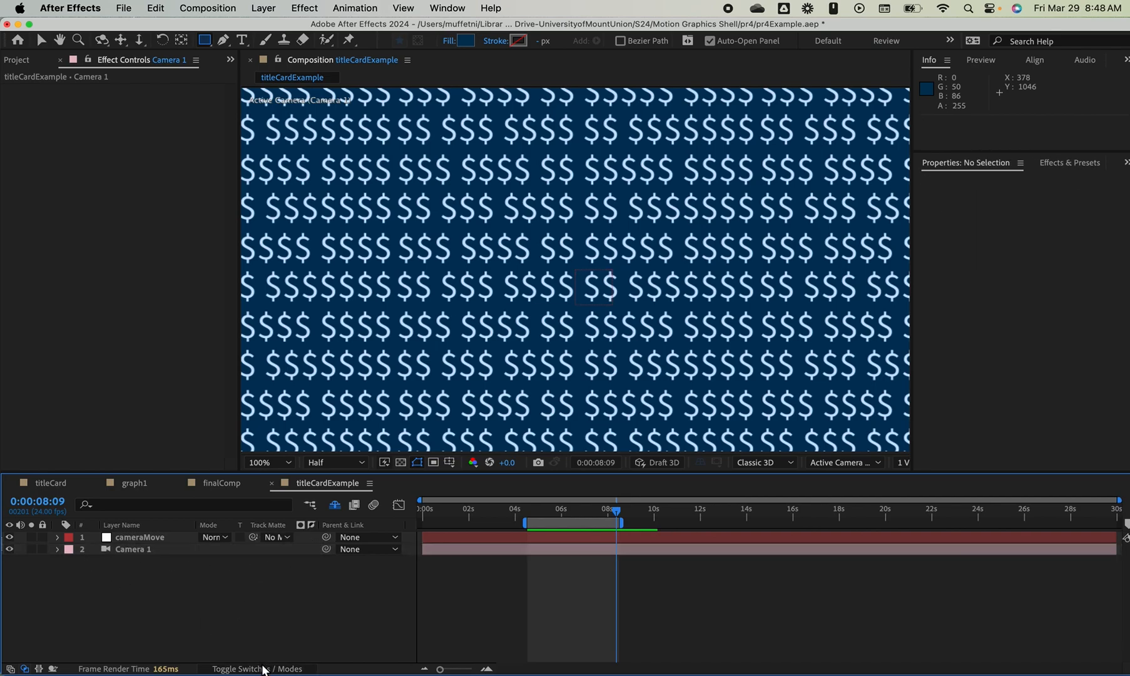
pyautogui.click(266, 668)
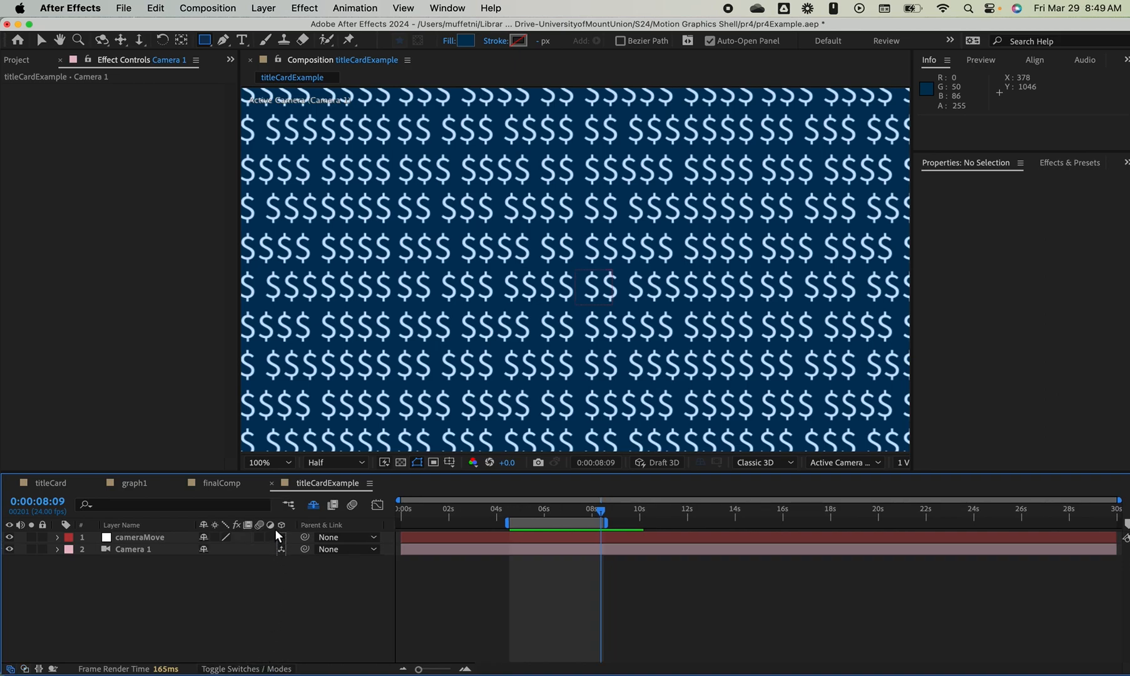
pyautogui.click(269, 668)
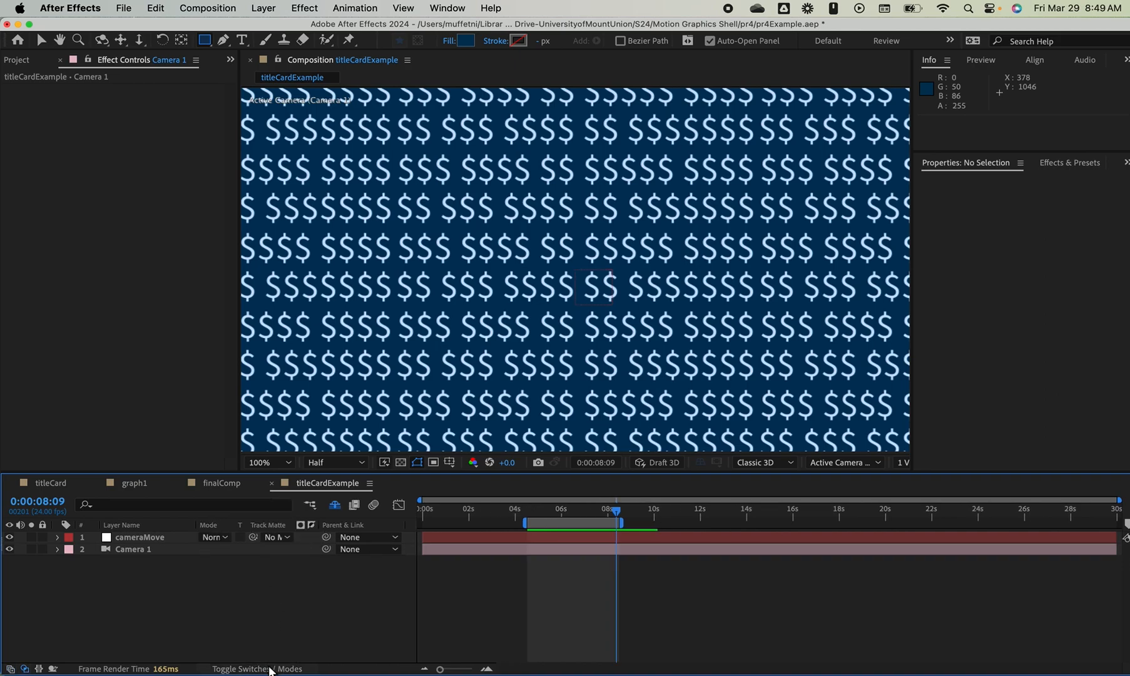
# Parent Camera 1 to the cameraMove null and expand the null's Transform properties
pyautogui.click(57, 549)
pyautogui.click(57, 549)
pyautogui.moveTo(326, 548); pyautogui.dragTo(146, 540)
pyautogui.click(319, 561)
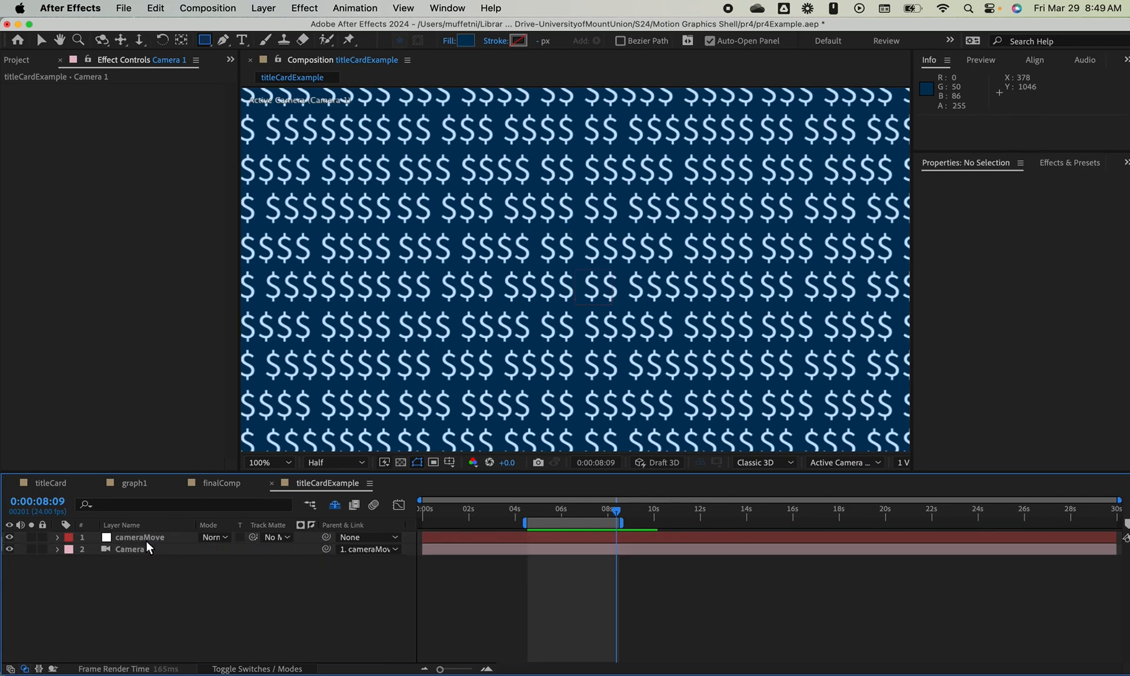
pyautogui.click(57, 537)
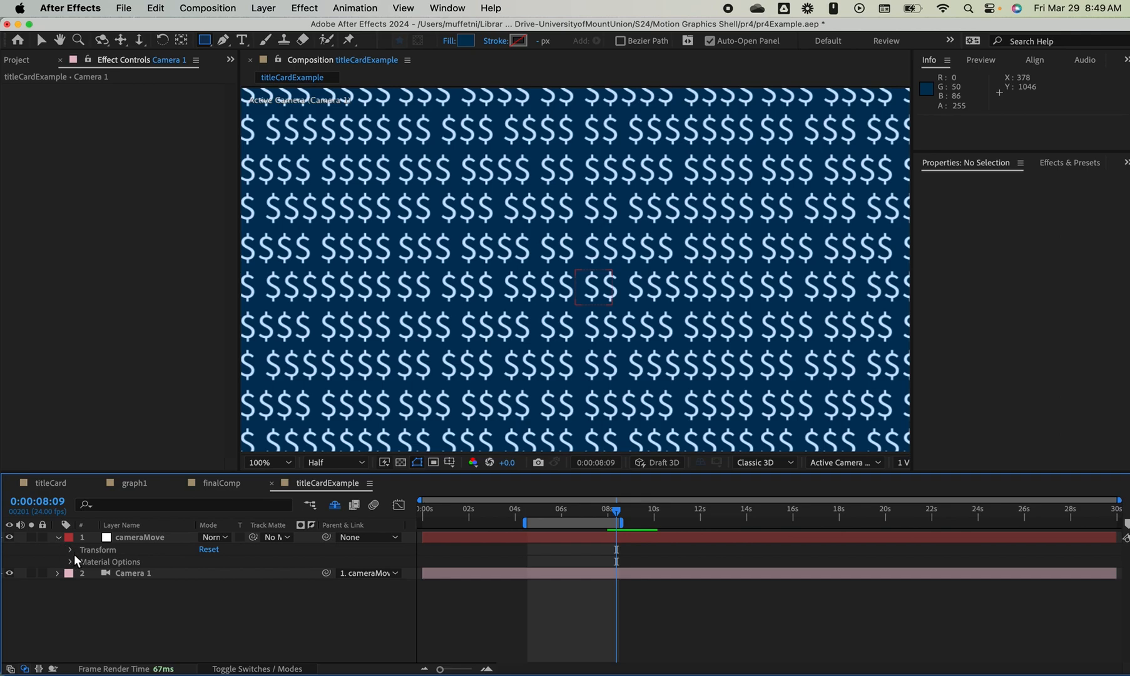
pyautogui.click(71, 549)
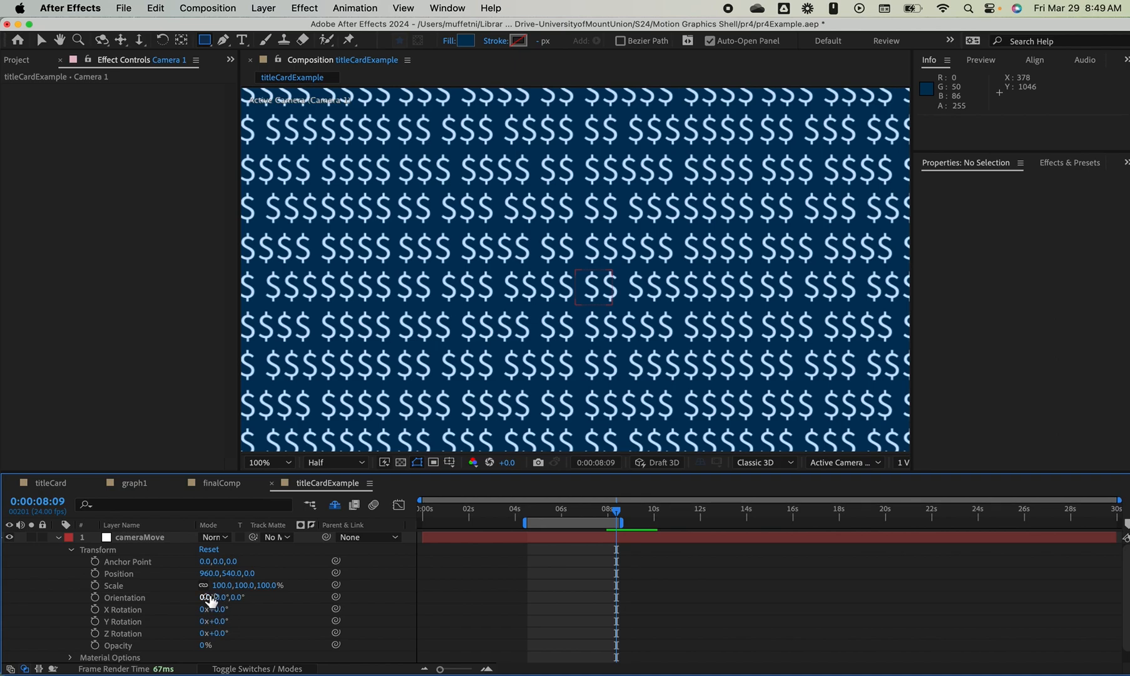
# Try moving the cameraMove null to X position 2153 and undo the change
pyautogui.moveTo(209, 574); pyautogui.dragTo(1105, 610)
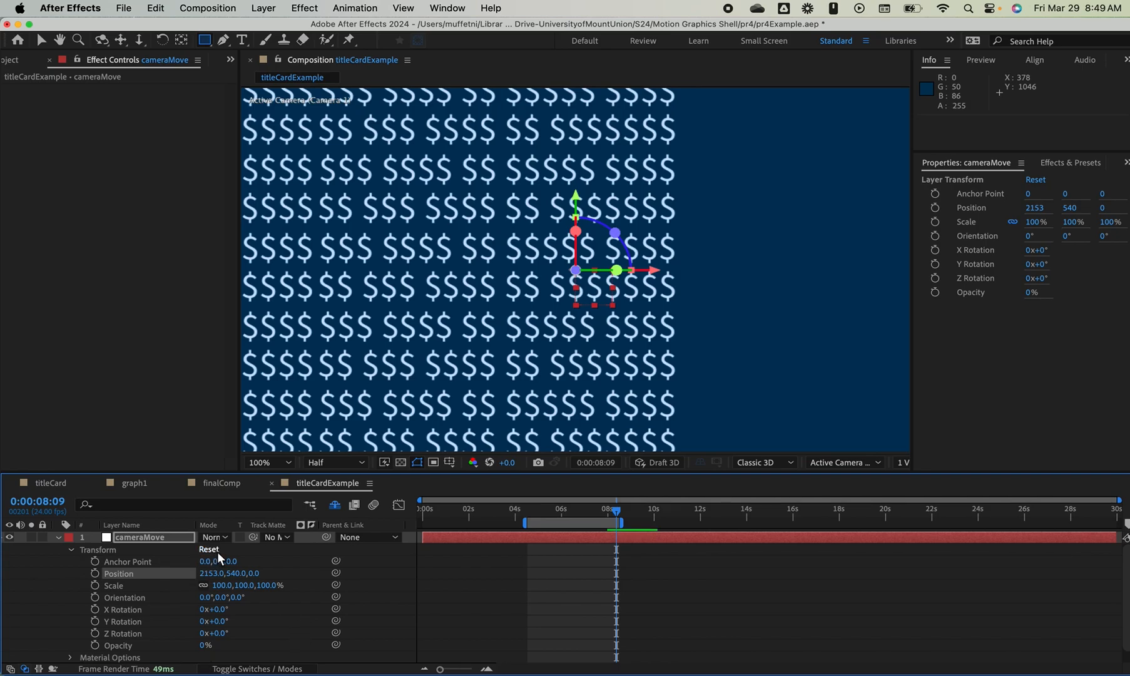
pyautogui.press('super+z')
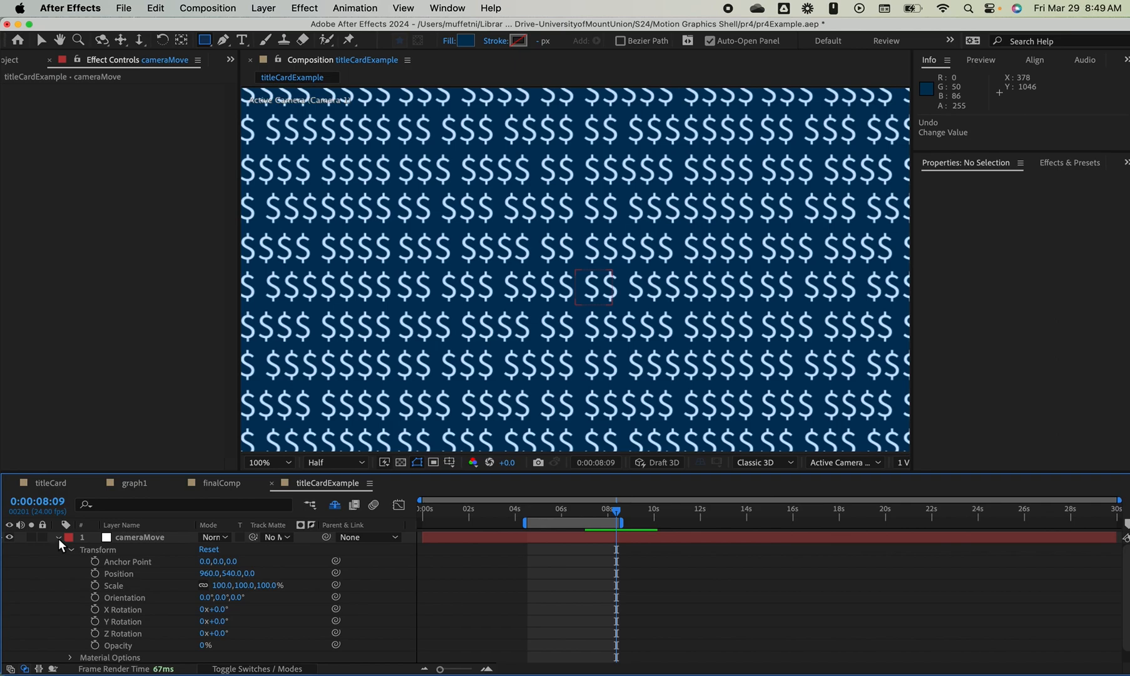
# Try rotating cameraMove to Z 72° with a 24% scale and undo both, and try Z -22° and undo it
pyautogui.moveTo(219, 635); pyautogui.dragTo(275, 635)
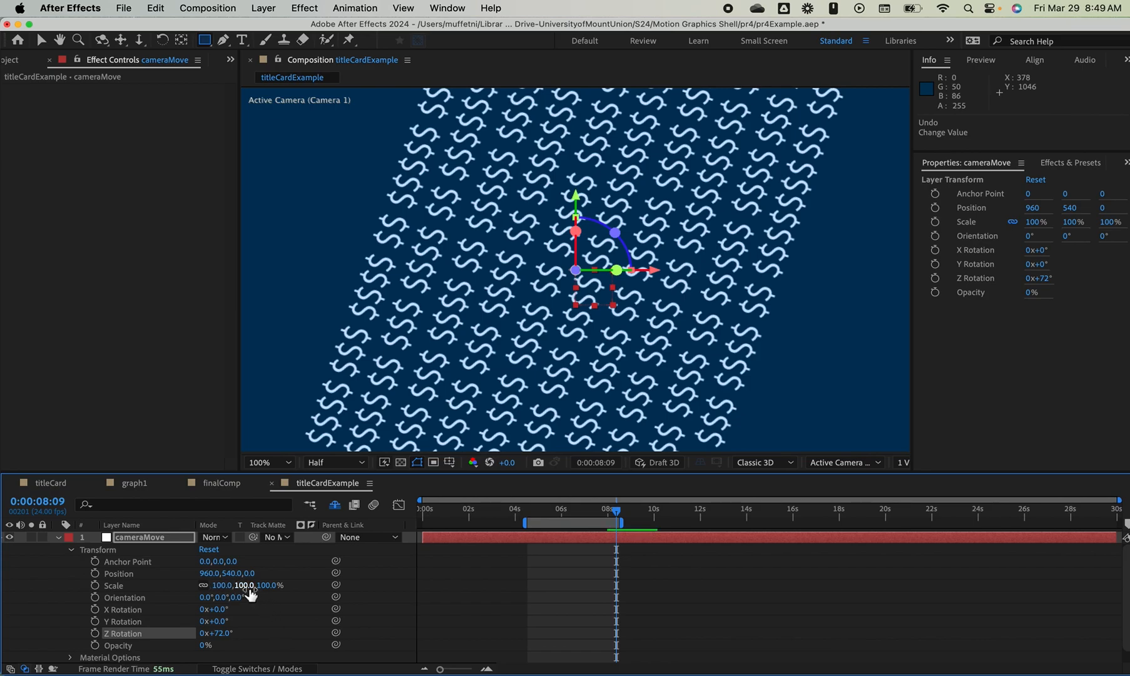
pyautogui.moveTo(249, 595); pyautogui.dragTo(222, 605)
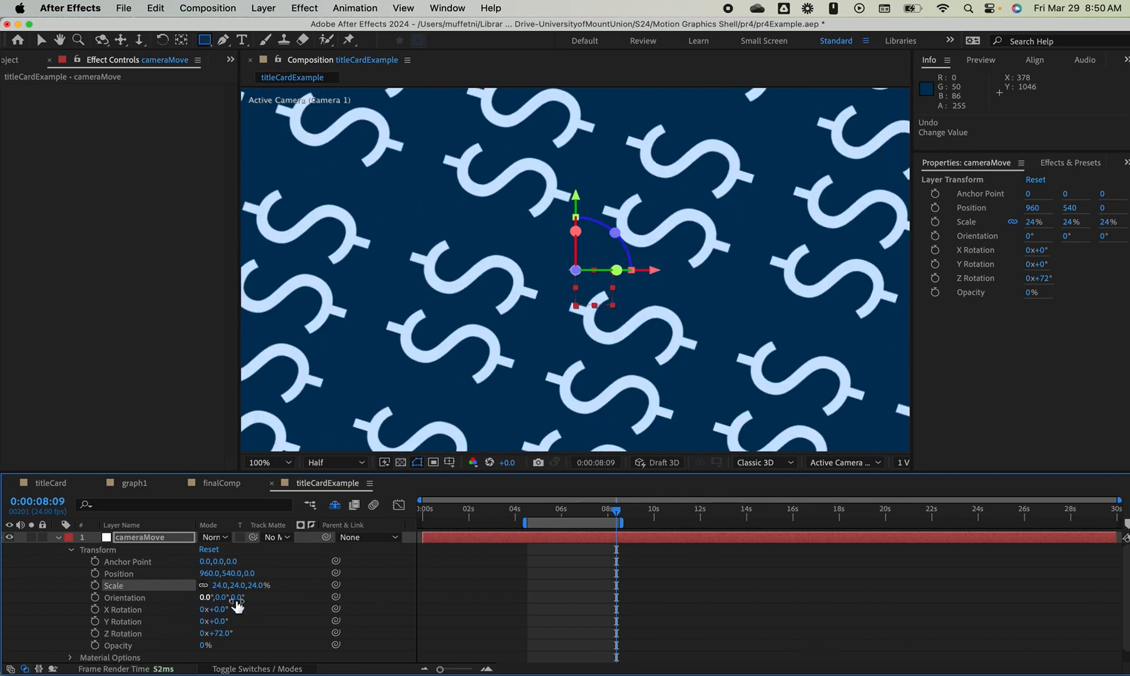
pyautogui.press('super+z')
pyautogui.press('super+z')
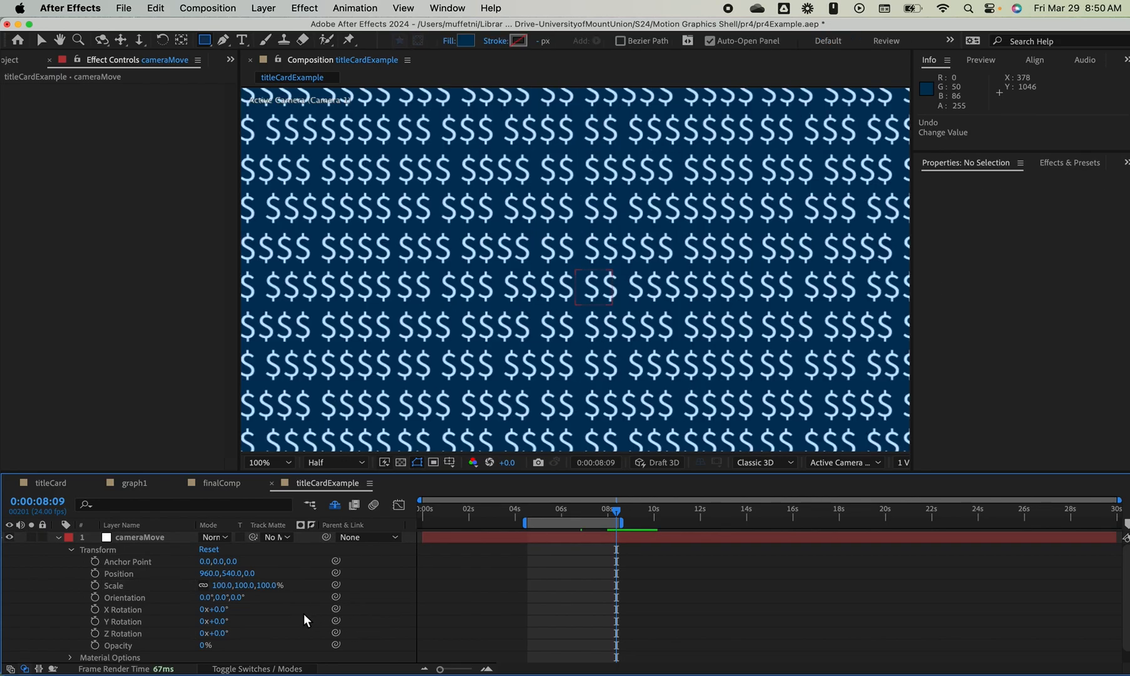
pyautogui.moveTo(227, 633); pyautogui.dragTo(201, 629)
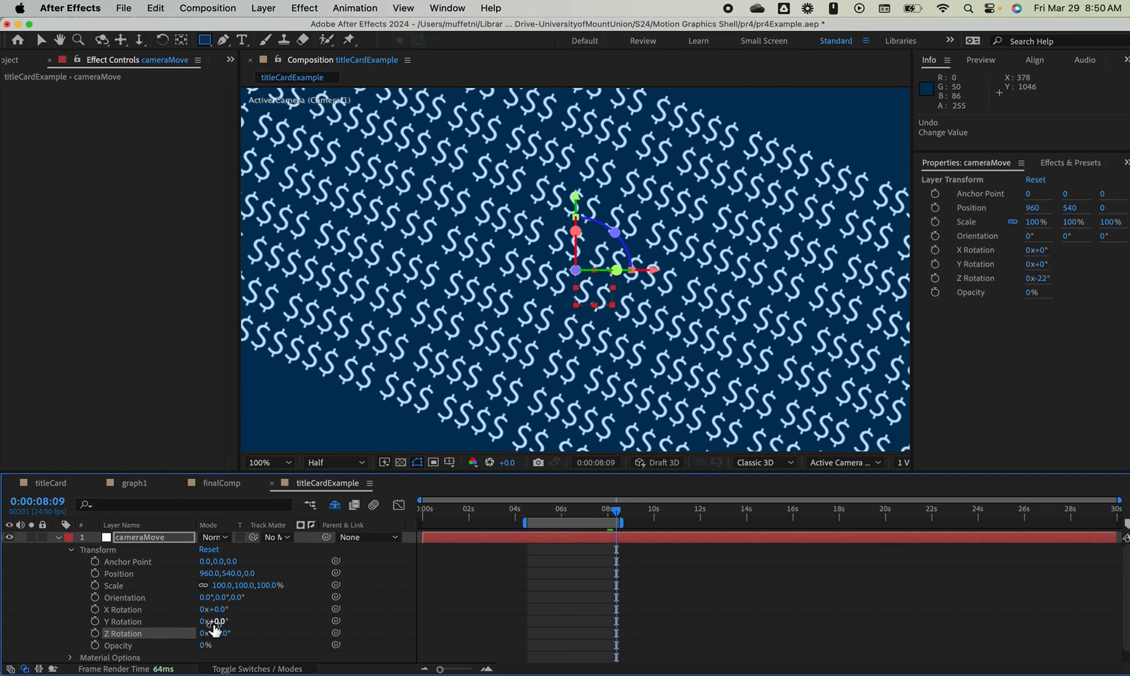
pyautogui.press('super+z')
# Extend the work area to end at 0:00:20:03 and start Z Rotation and Scale keyframes on cameraMove at 0:00:08:13
pyautogui.moveTo(616, 516); pyautogui.dragTo(891, 542)
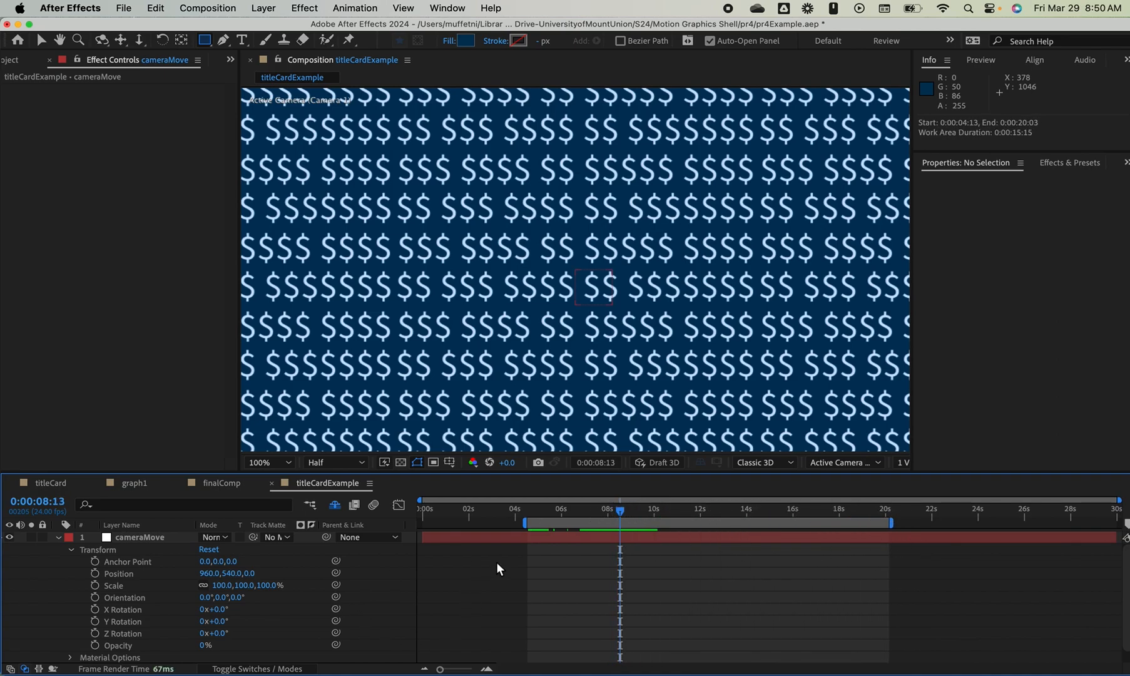
pyautogui.click(94, 633)
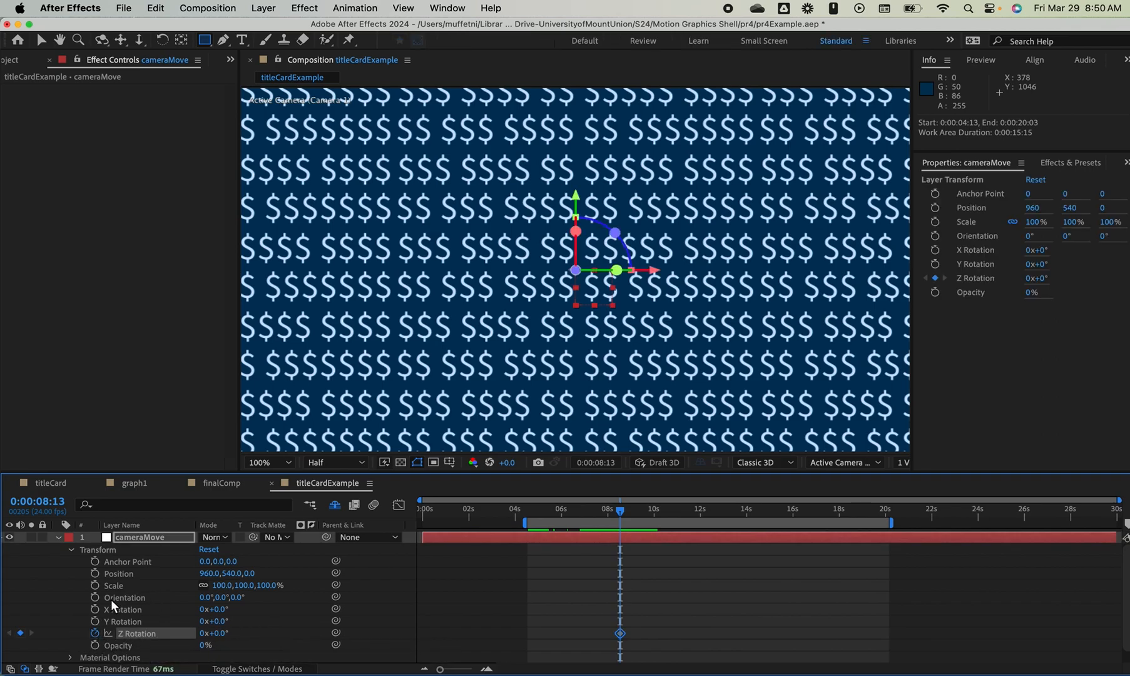
pyautogui.click(94, 584)
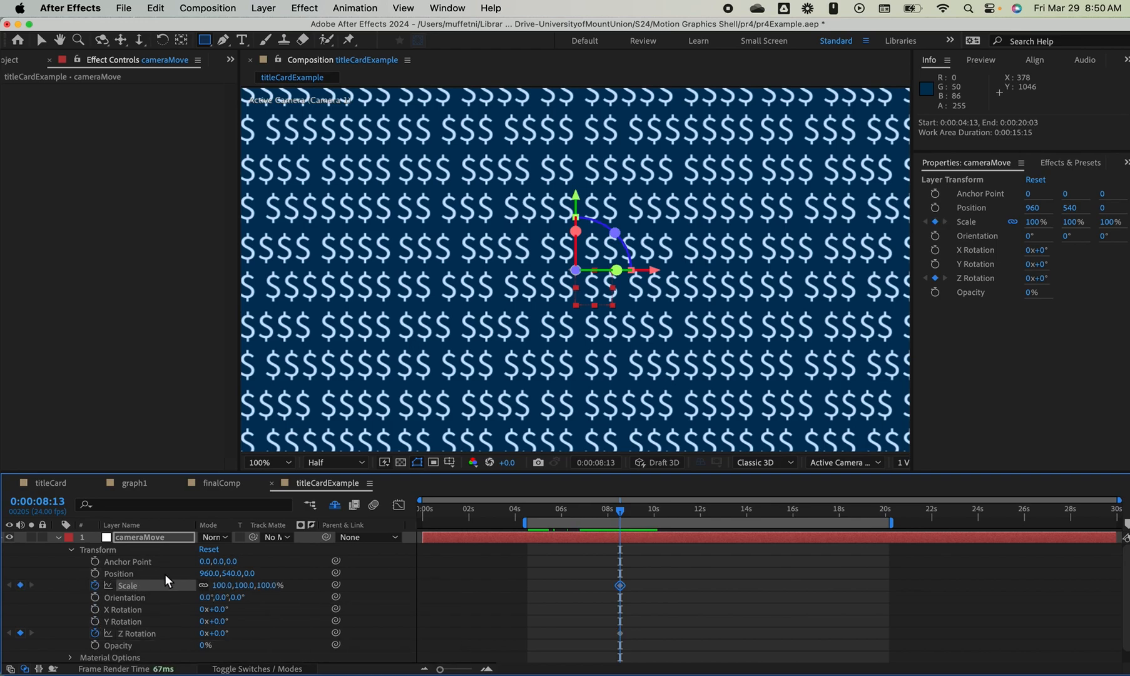
# Separate the dimensions of cameraMove's Position and keyframe only X Position at 0:00:08:13, leaving Y and Z without keyframes
pyautogui.rightClick(206, 574)
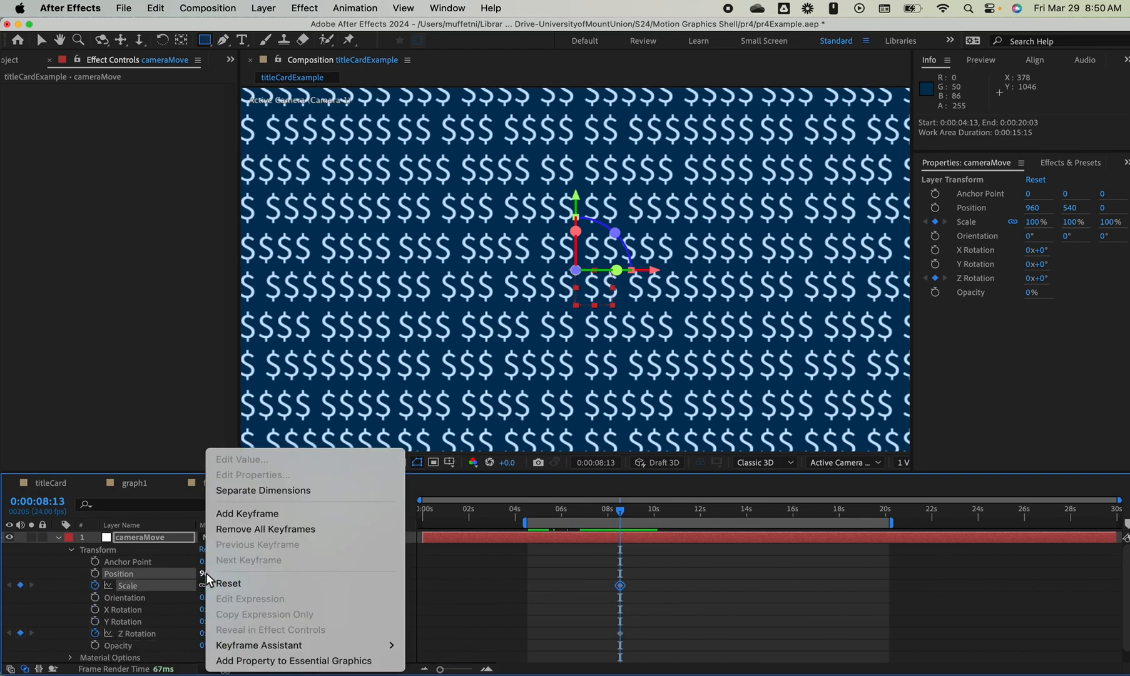
pyautogui.click(255, 490)
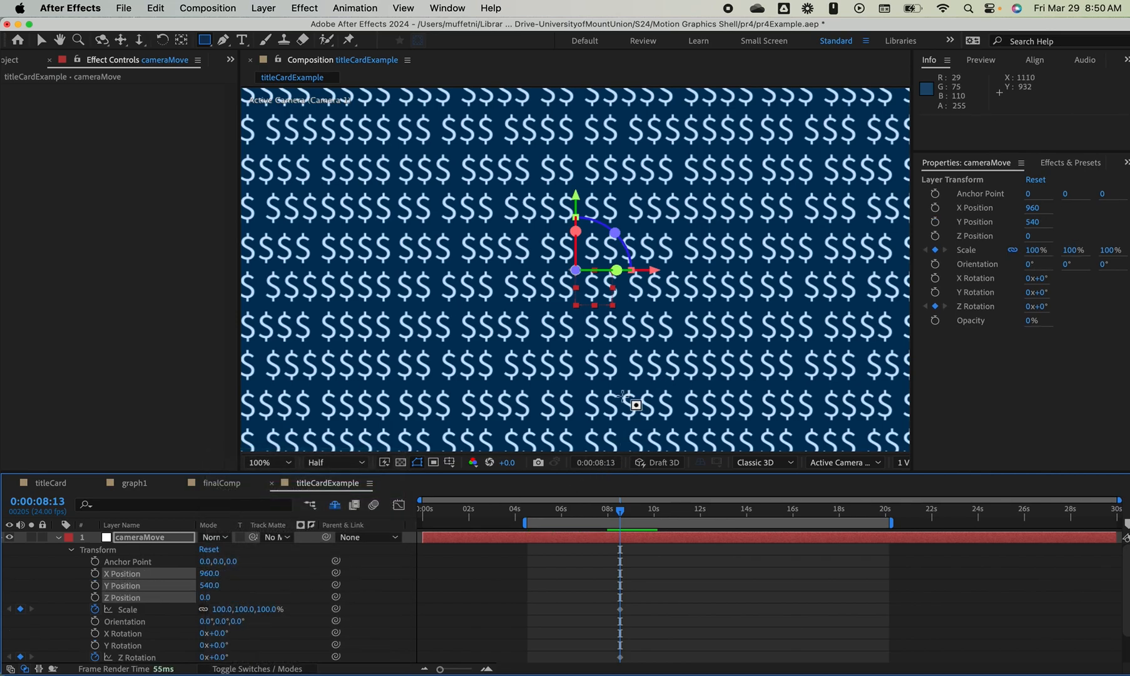
pyautogui.click(95, 574)
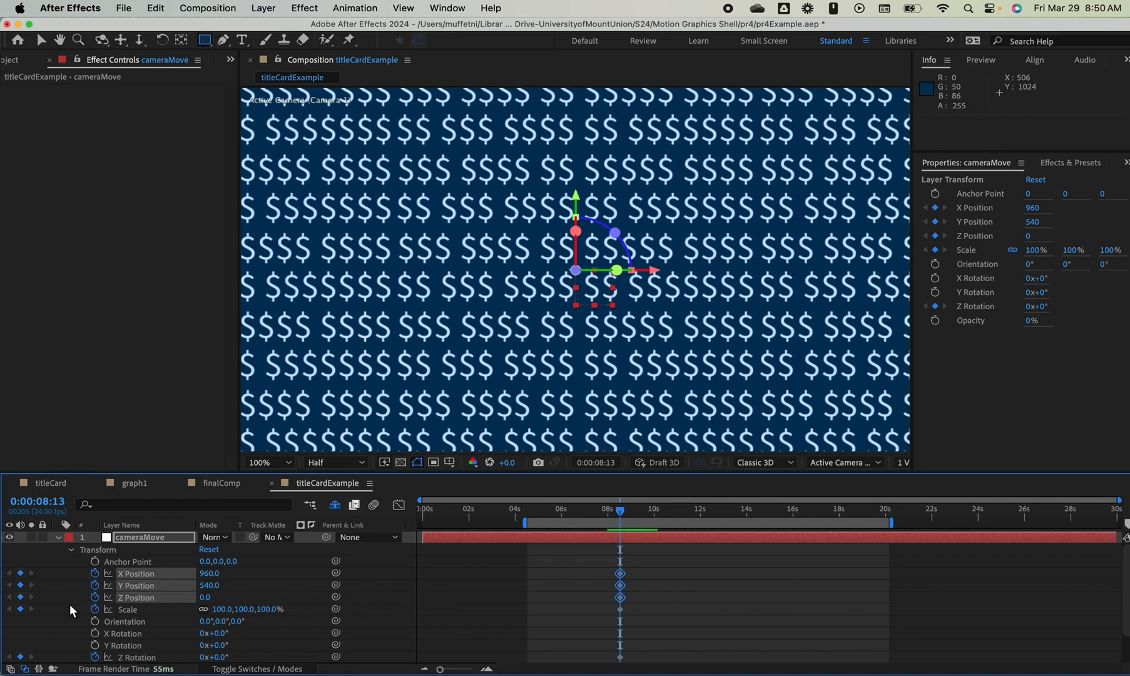
pyautogui.click(374, 599)
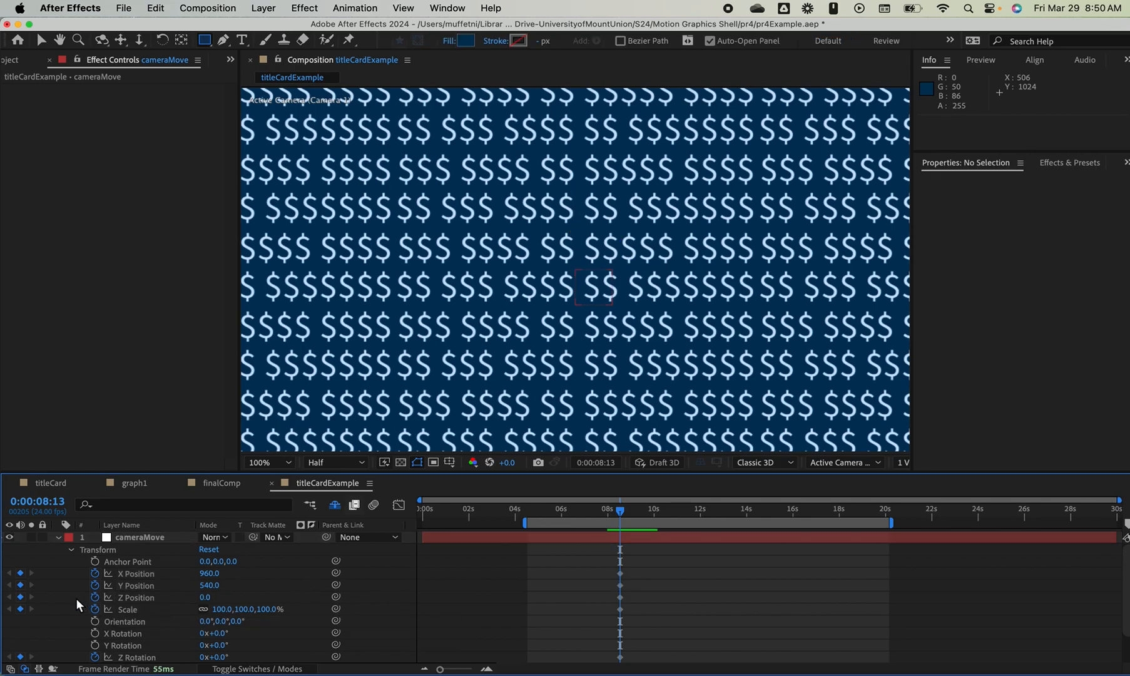
pyautogui.click(94, 597)
pyautogui.click(94, 585)
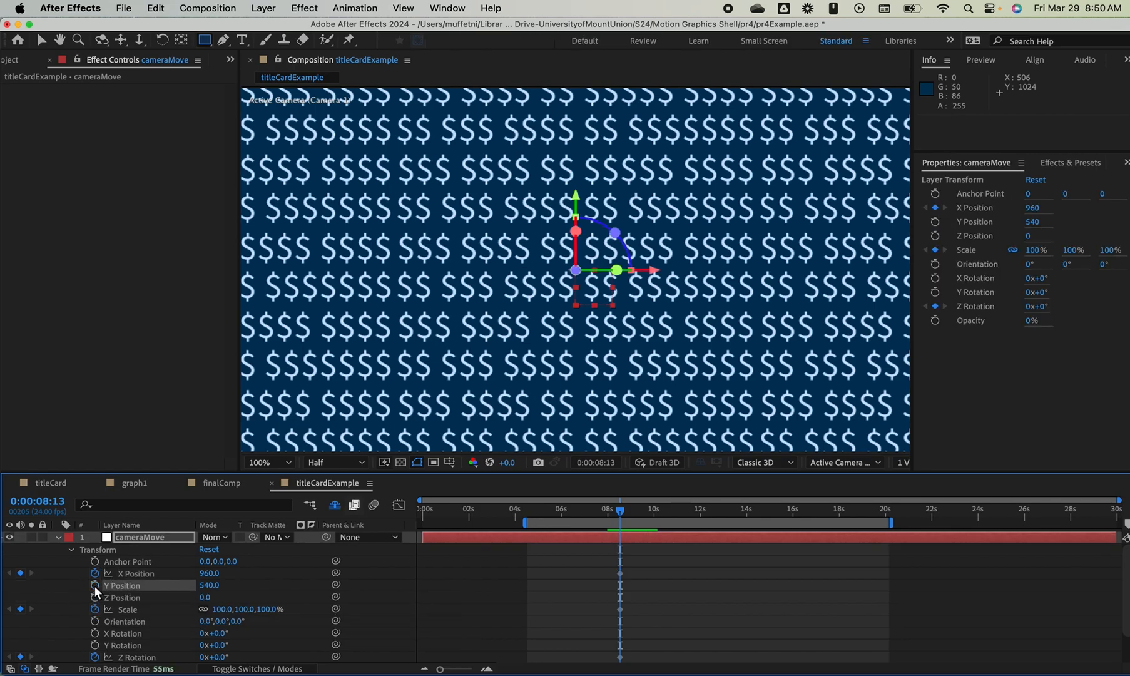
# Keyframe cameraMove's Scale at 24% at 0:00:09:08 to zoom in on the dollar signs
pyautogui.moveTo(620, 510); pyautogui.dragTo(600, 510)
pyautogui.click(620, 513)
pyautogui.click(635, 516)
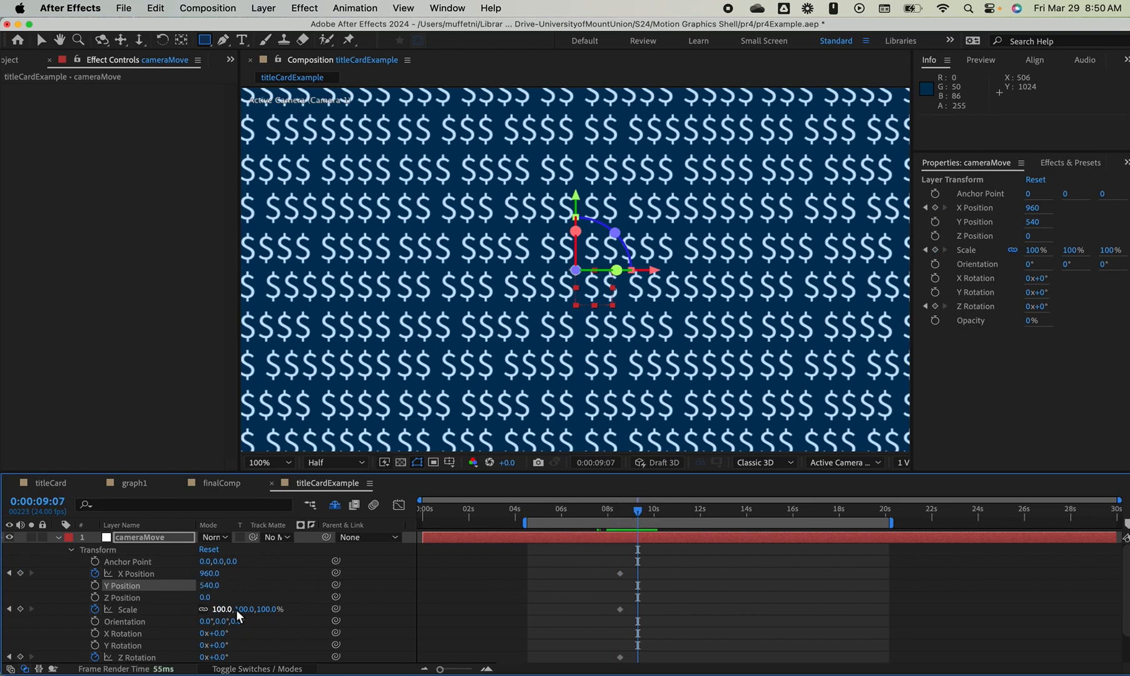
pyautogui.moveTo(245, 609); pyautogui.dragTo(188, 594)
pyautogui.moveTo(188, 593); pyautogui.dragTo(112, 625)
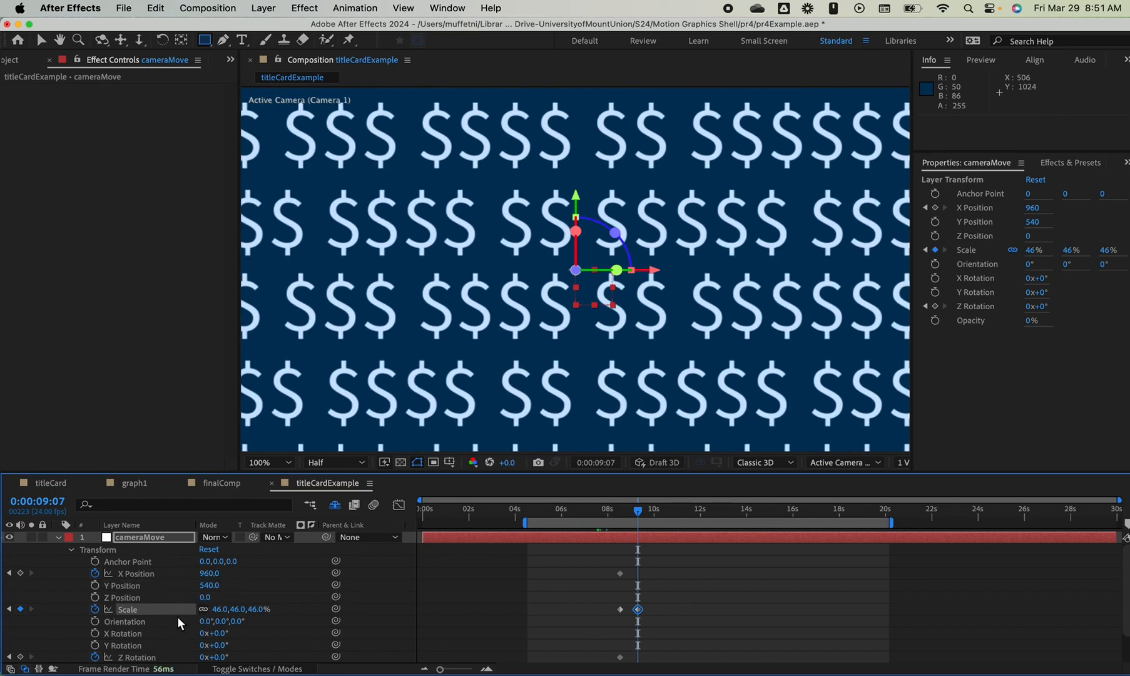
pyautogui.moveTo(240, 612)
pyautogui.mouseDown()
pyautogui.moveTo(222, 608)
pyautogui.moveTo(232, 608)
pyautogui.mouseUp()
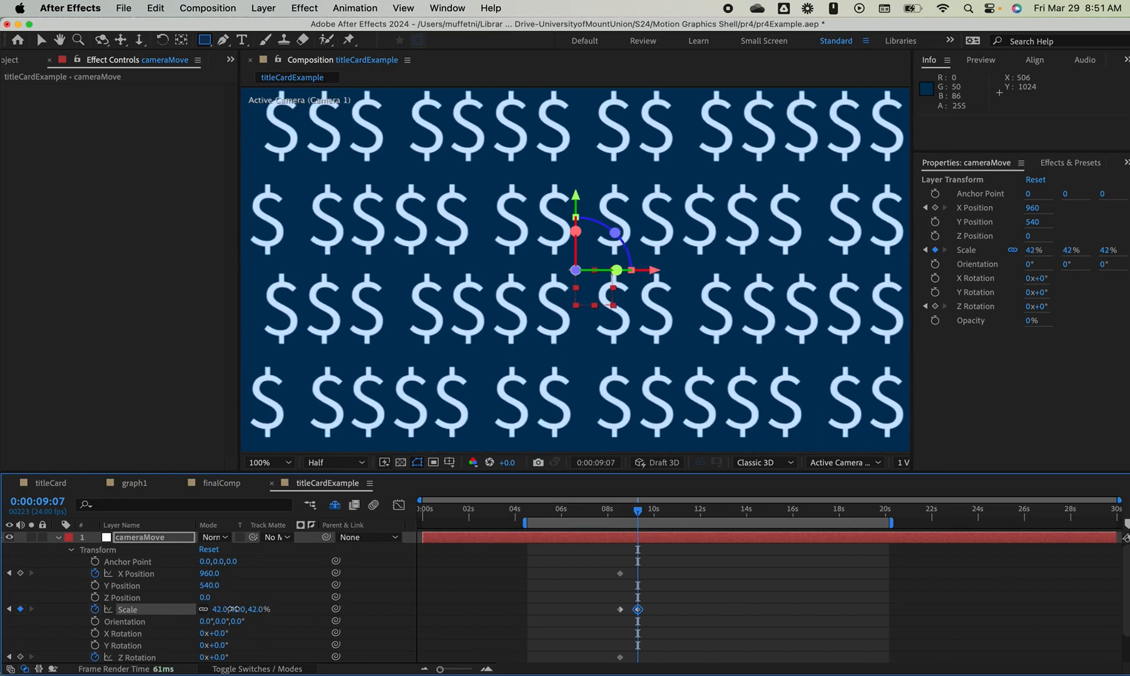
pyautogui.moveTo(638, 513)
pyautogui.mouseDown()
pyautogui.moveTo(617, 514)
pyautogui.moveTo(638, 516)
pyautogui.mouseUp()
pyautogui.moveTo(215, 609); pyautogui.dragTo(185, 608)
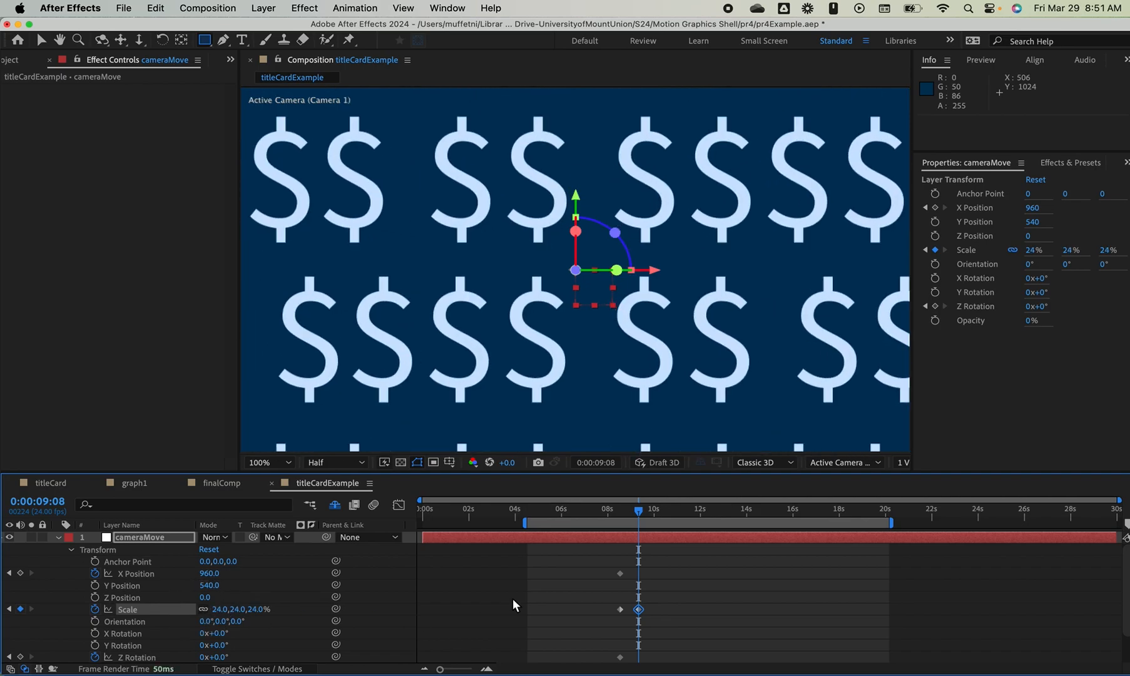
# Keyframe cameraMove's Z Rotation at 90° at 0:00:09:08 and preview the move
pyautogui.click(218, 658)
pyautogui.press('Return')
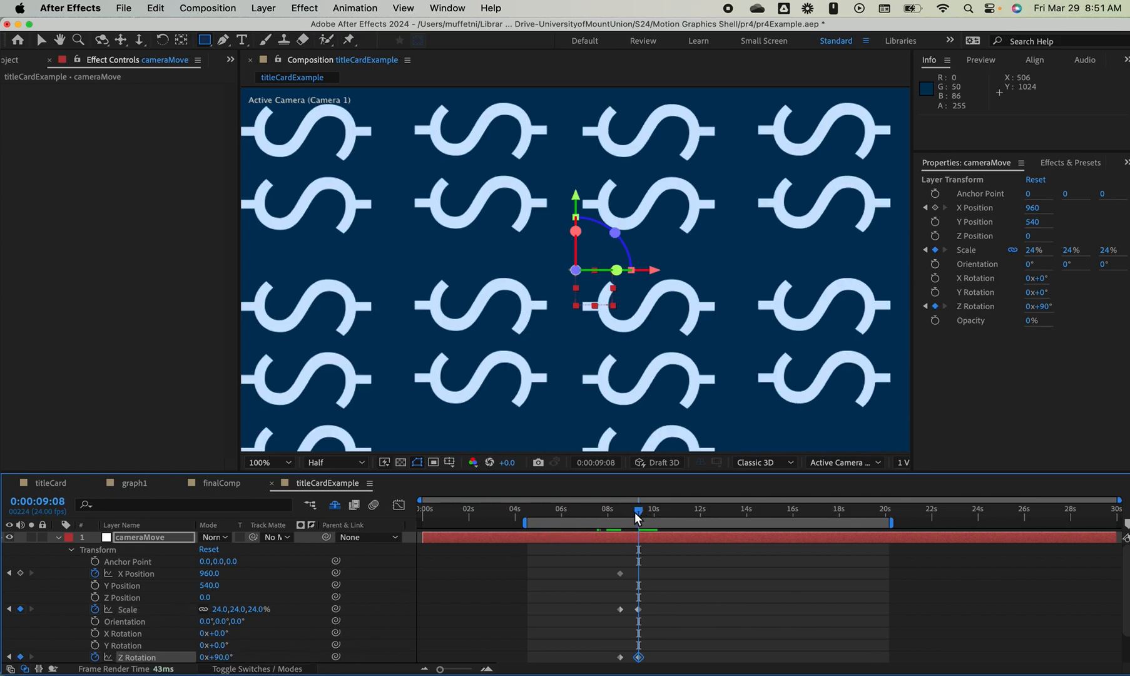
pyautogui.moveTo(634, 517)
pyautogui.mouseDown()
pyautogui.moveTo(646, 512)
pyautogui.moveTo(610, 509)
pyautogui.moveTo(638, 508)
pyautogui.mouseUp()
# Keyframe cameraMove's X Position at 1106 at 0:00:09:03
pyautogui.moveTo(638, 514); pyautogui.dragTo(636, 512)
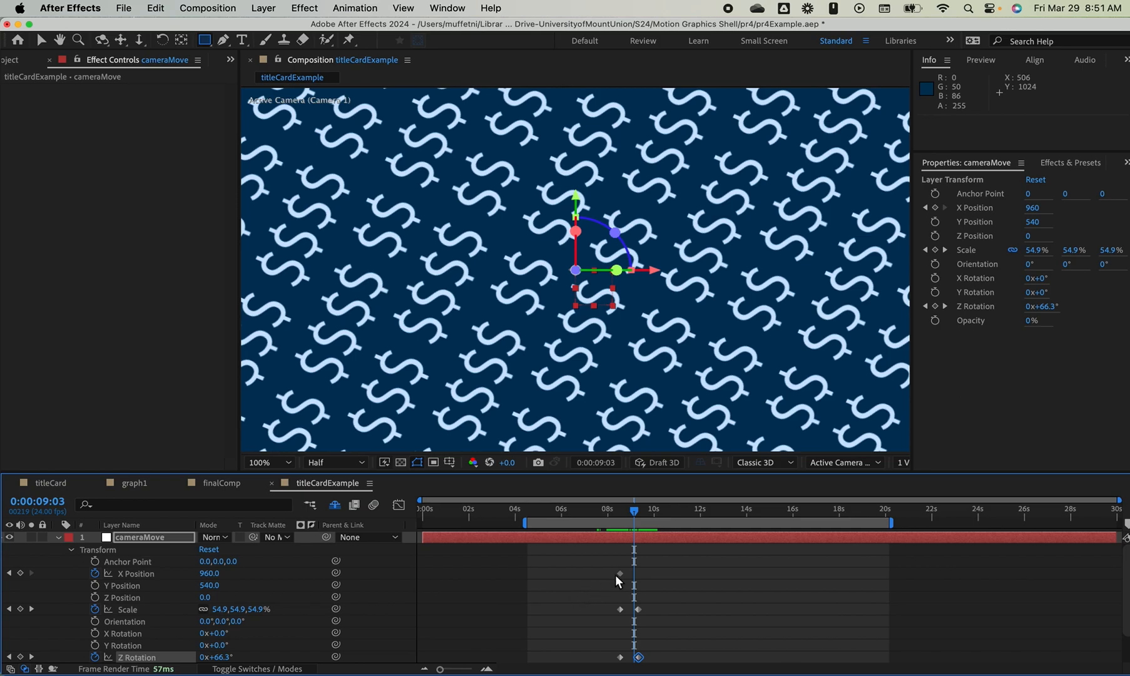
pyautogui.moveTo(209, 575); pyautogui.dragTo(321, 576)
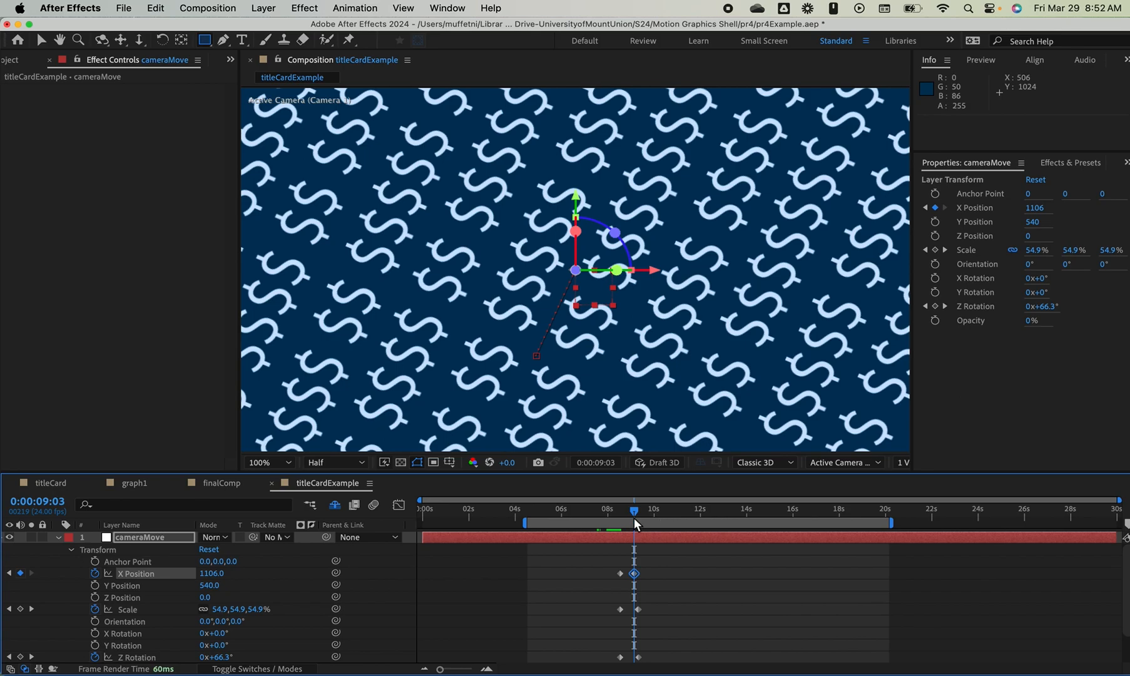
# At 0:00:09:09, set cameraMove's Z Rotation to 0° and its X Position to 1837
pyautogui.moveTo(635, 512); pyautogui.dragTo(639, 511)
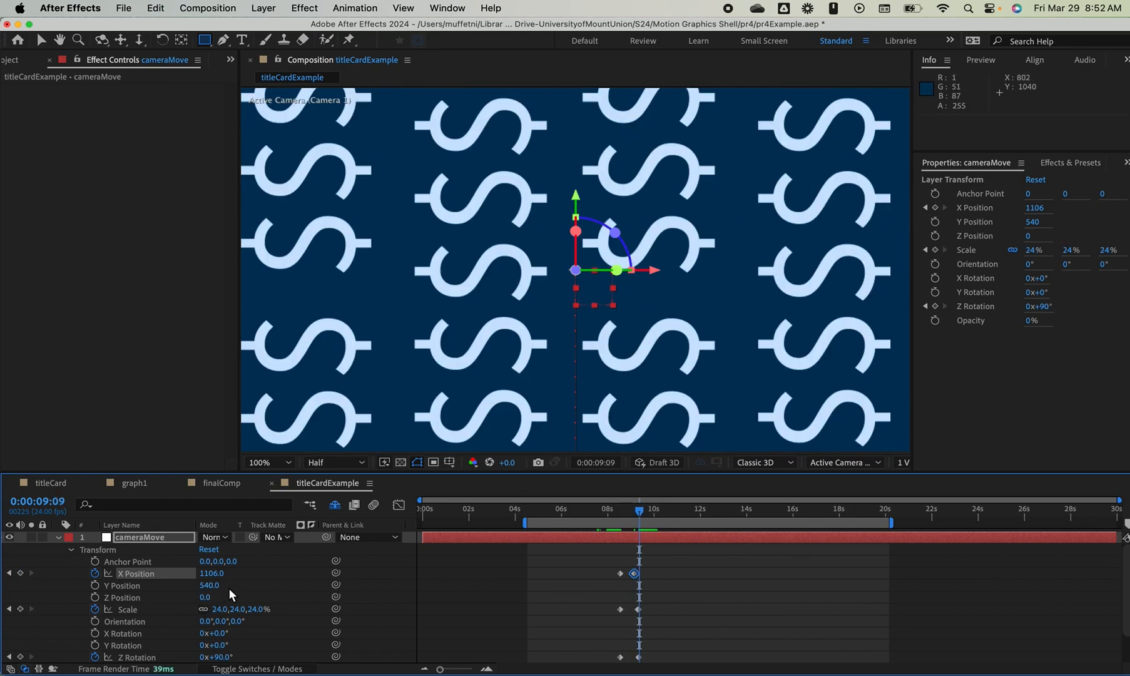
pyautogui.click(219, 657)
pyautogui.write('0')
pyautogui.press('Return')
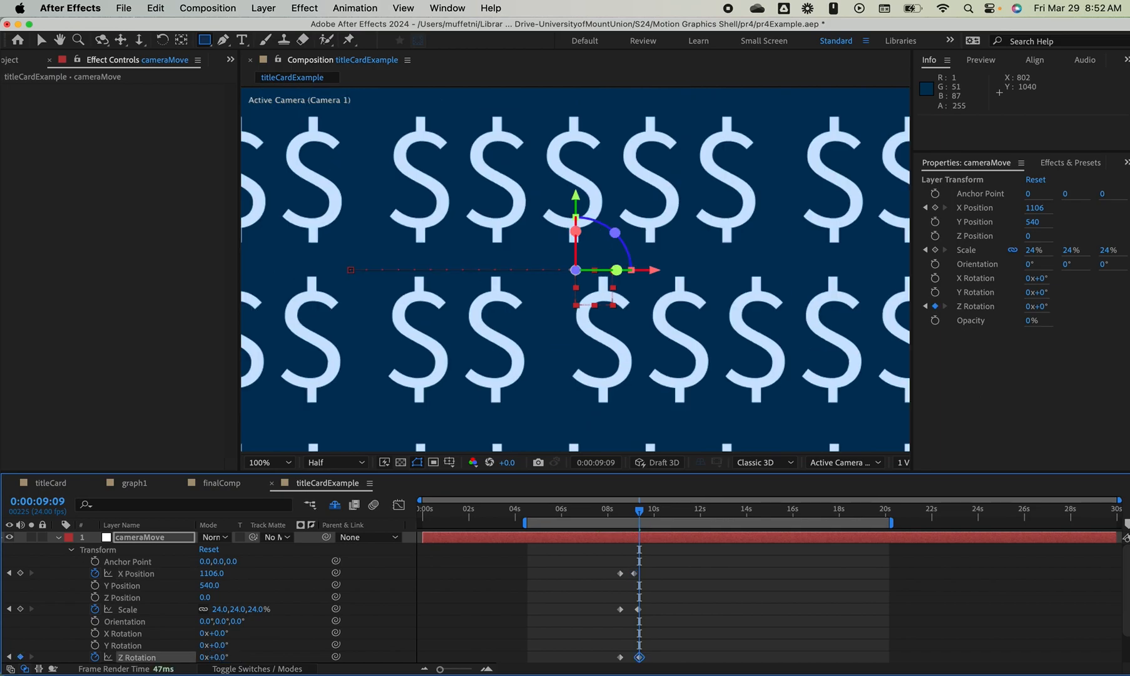
pyautogui.moveTo(216, 574); pyautogui.dragTo(740, 566)
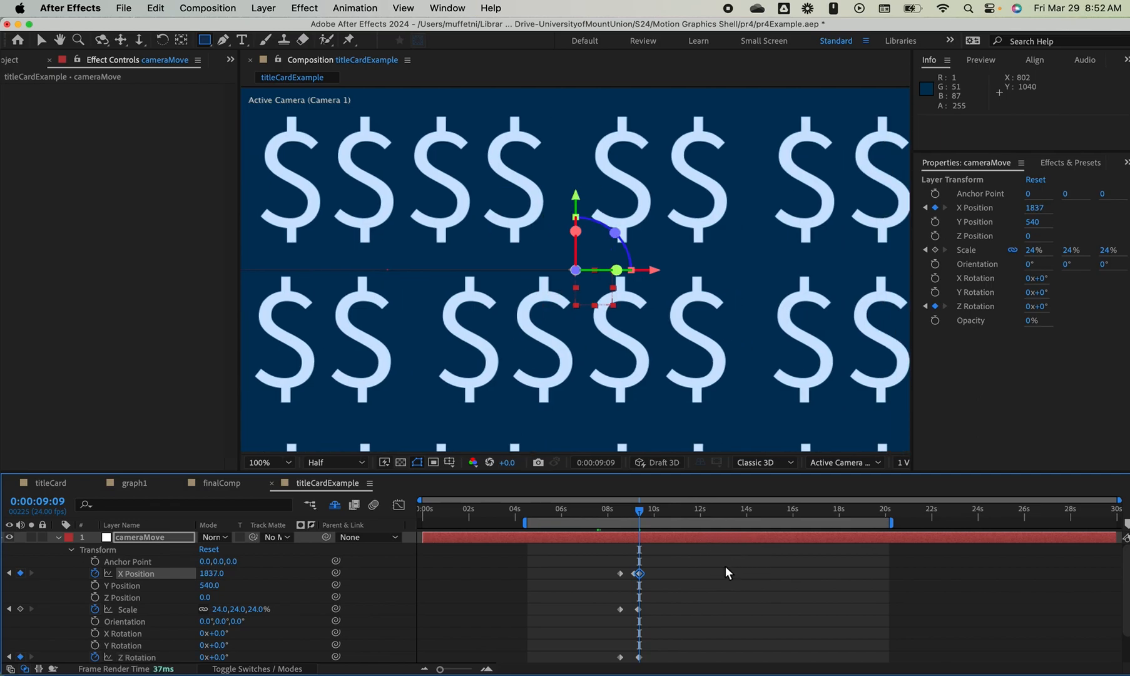
# Set cameraMove's Z Rotation back to 90° at 0:00:09:09
pyautogui.click(223, 656)
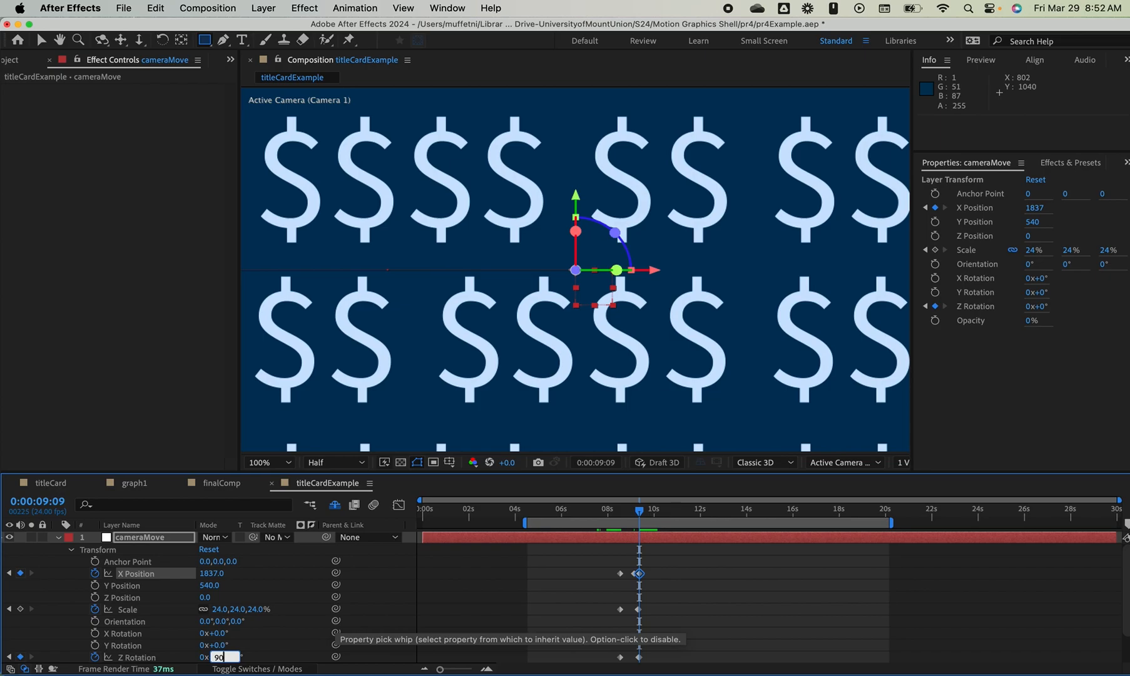
pyautogui.write('90')
pyautogui.press('Return')
# Delete cameraMove's middle X Position keyframe at 0:00:09:03 and set X Position to 2568 at 0:00:09:09
pyautogui.click(636, 578)
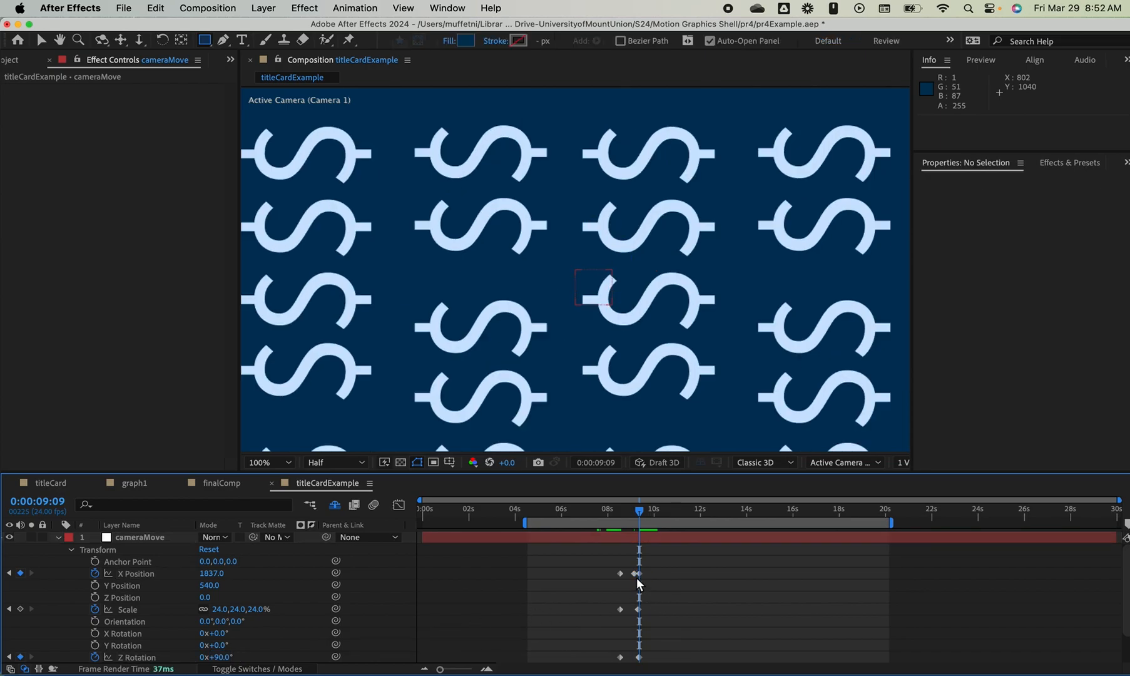
pyautogui.click(635, 573)
pyautogui.click(674, 564)
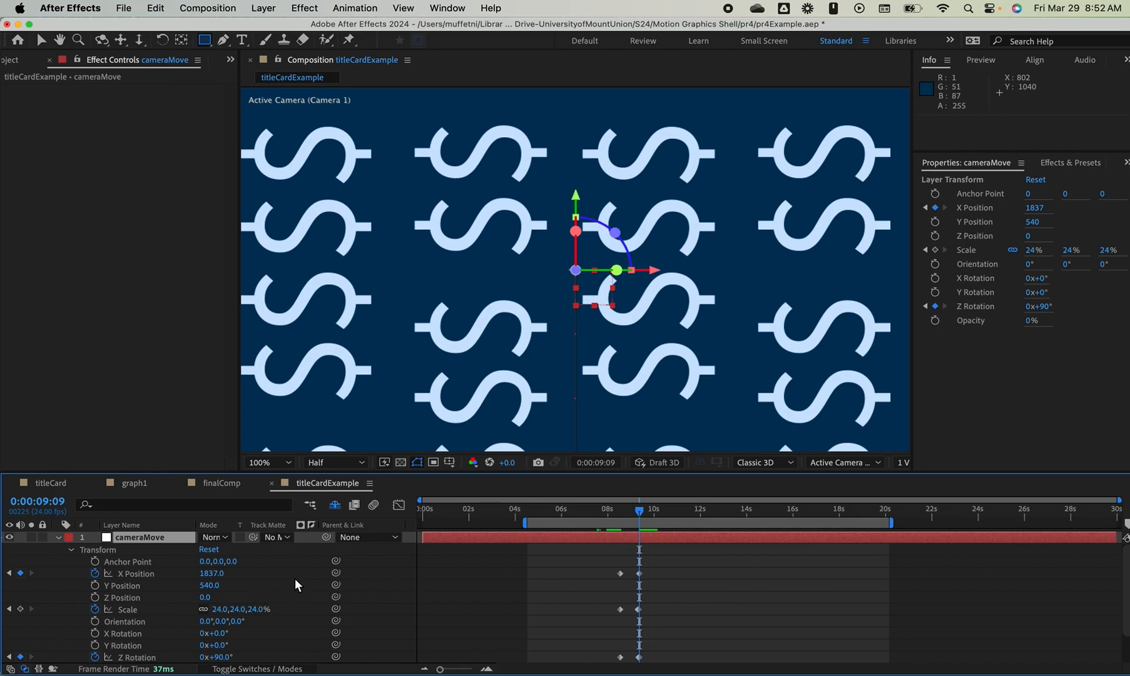
pyautogui.moveTo(217, 579); pyautogui.dragTo(790, 606)
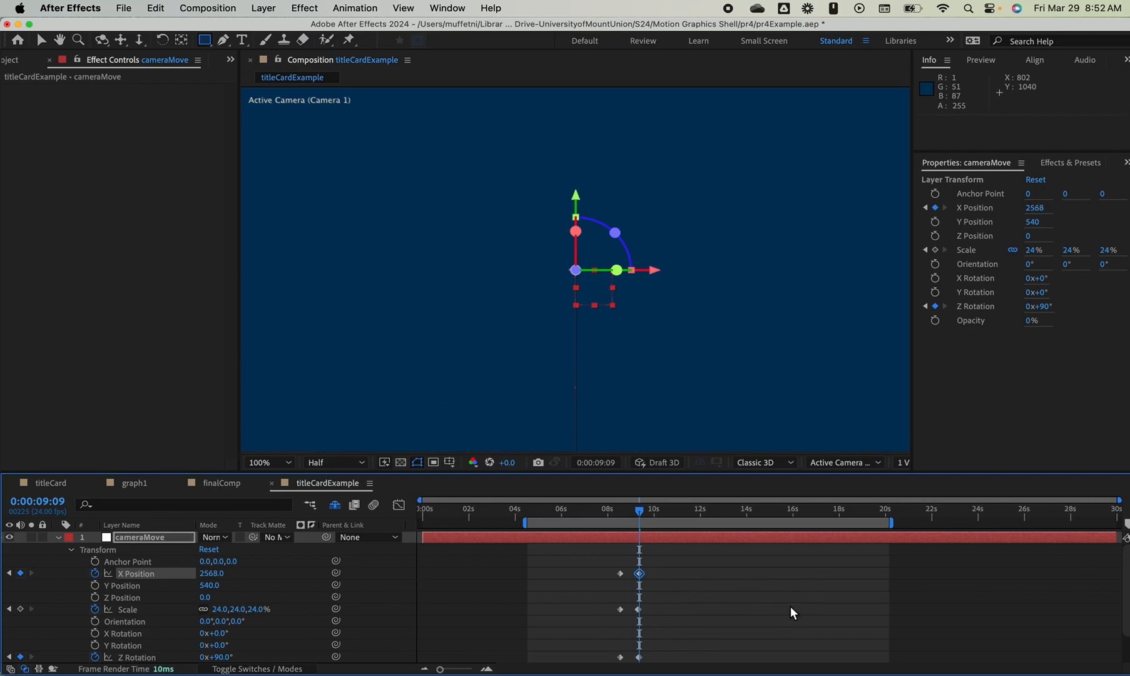
# Preview the camera move over its keyframes, starting at 0:00:08:05 and again from 0:00:07:21
pyautogui.click(956, 602)
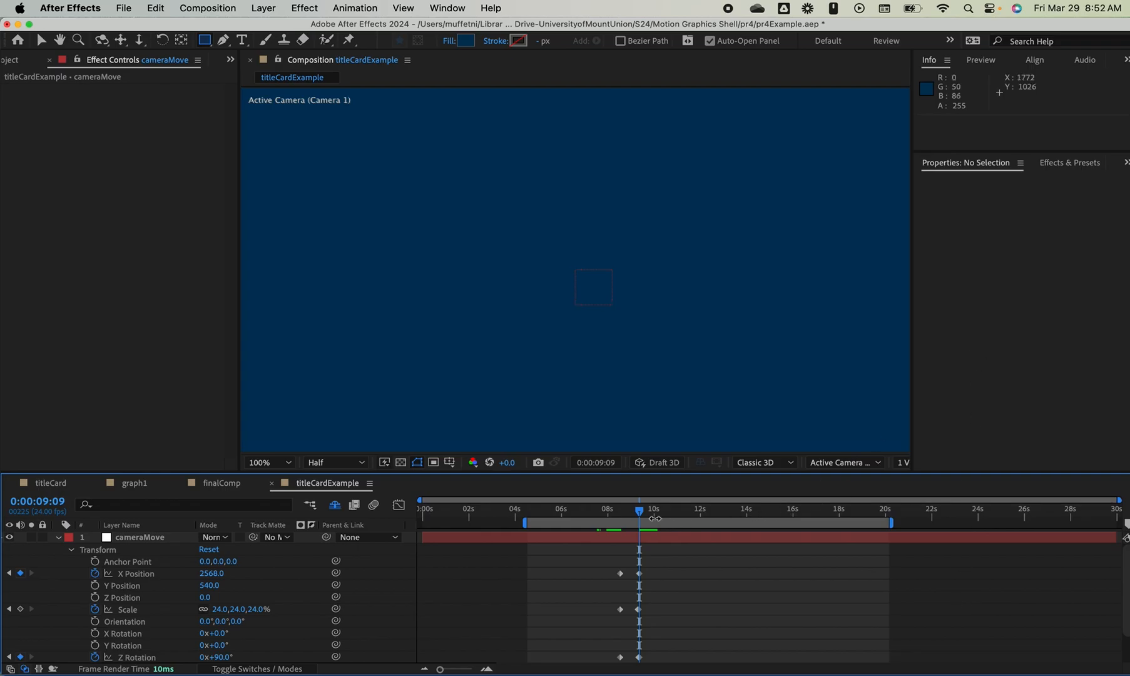
pyautogui.moveTo(638, 511); pyautogui.dragTo(610, 511)
pyautogui.press('space')
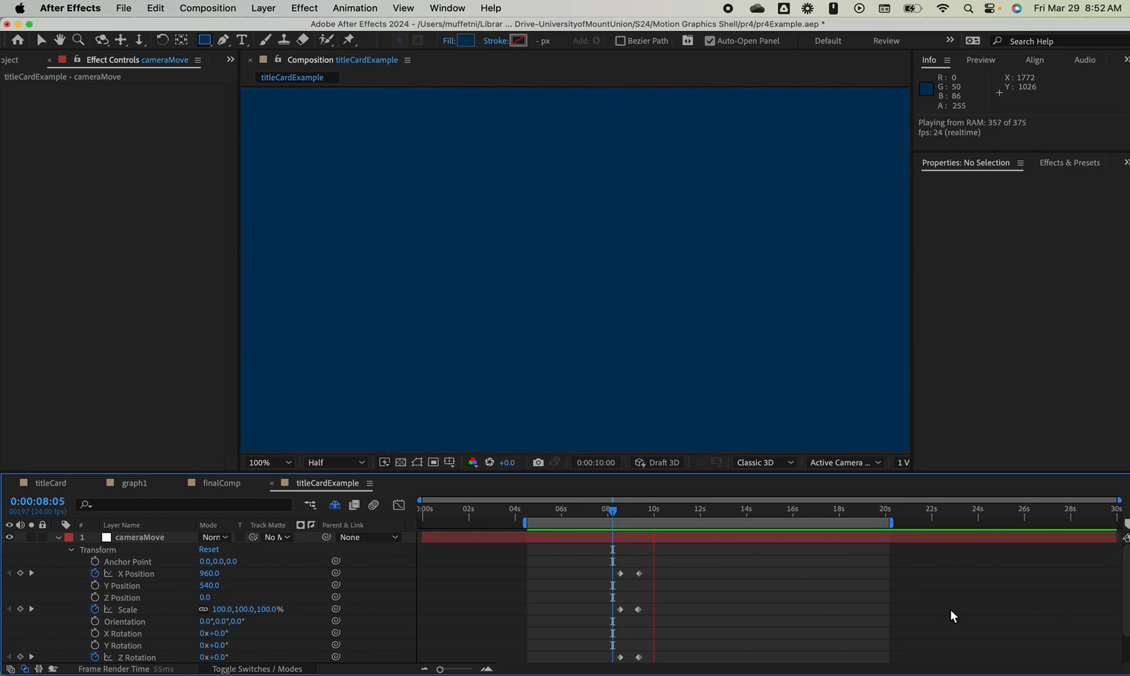
pyautogui.press('space')
pyautogui.click(604, 512)
pyautogui.press('space')
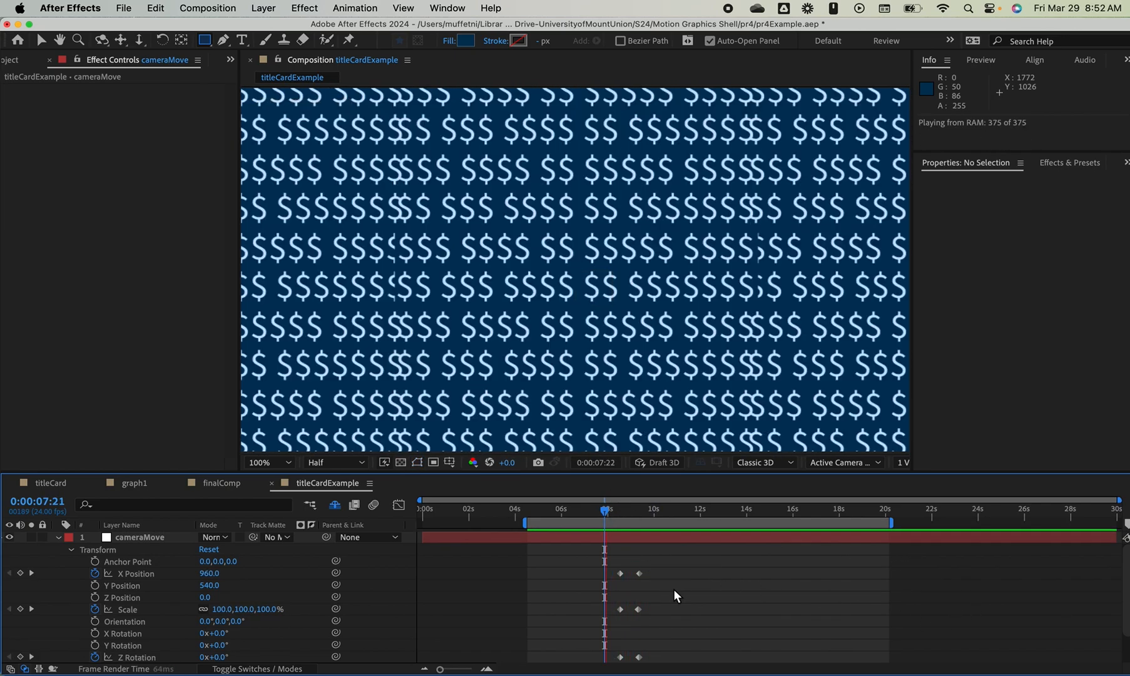
pyautogui.press('space')
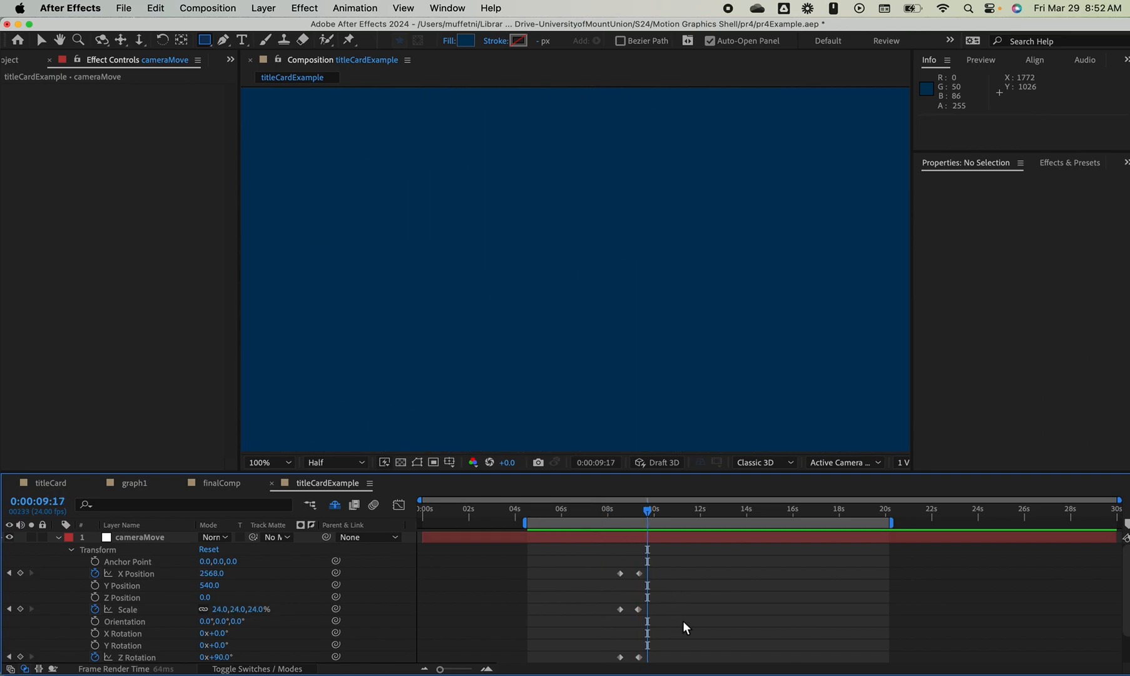
# Apply Easy Ease Out to all of cameraMove's X Position, Scale and Z Rotation keyframes, and preview the move from 0:00:07:21
pyautogui.moveTo(604, 562); pyautogui.dragTo(657, 662)
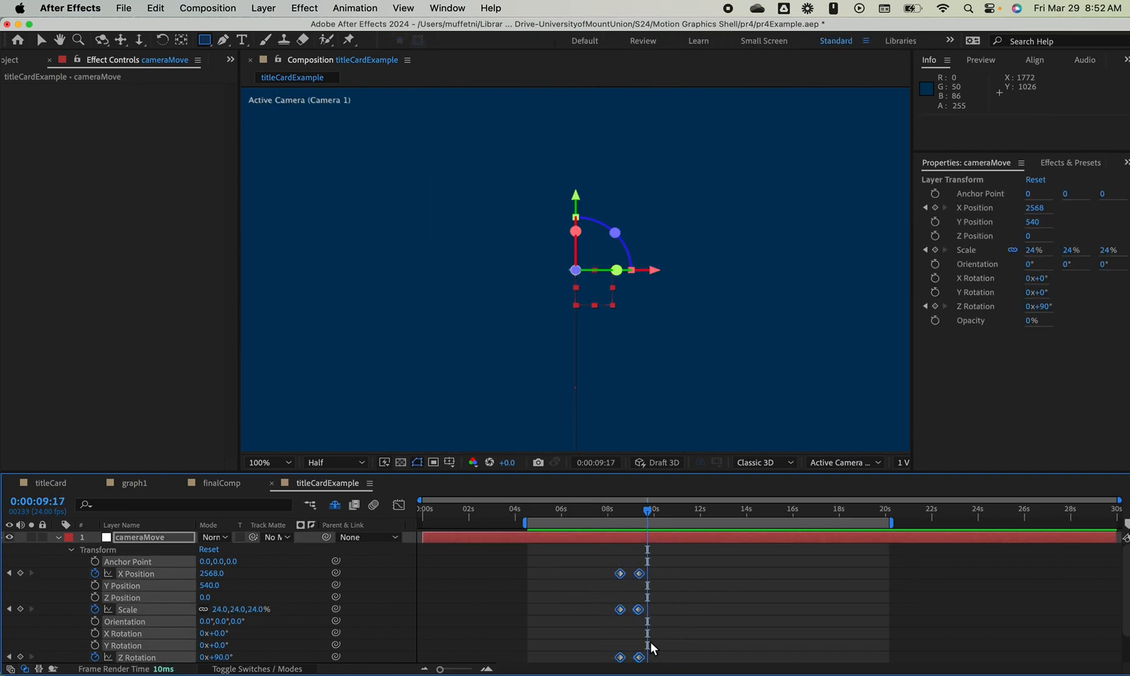
pyautogui.rightClick(623, 573)
pyautogui.moveTo(751, 660)
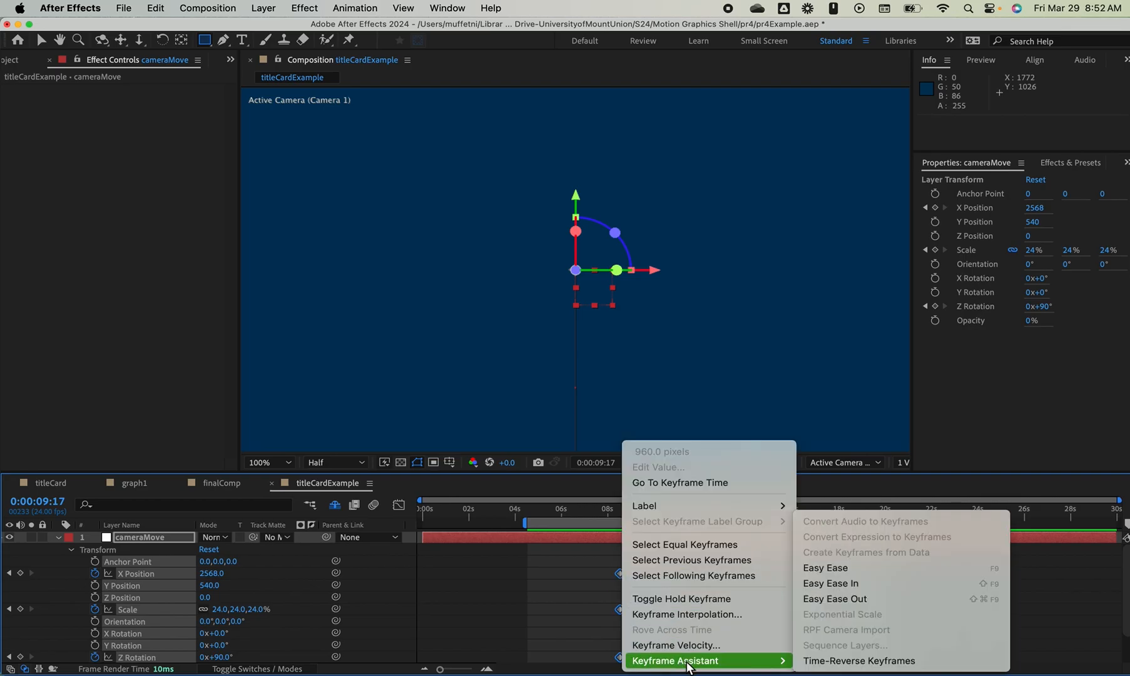
pyautogui.click(876, 599)
pyautogui.moveTo(631, 512); pyautogui.dragTo(605, 514)
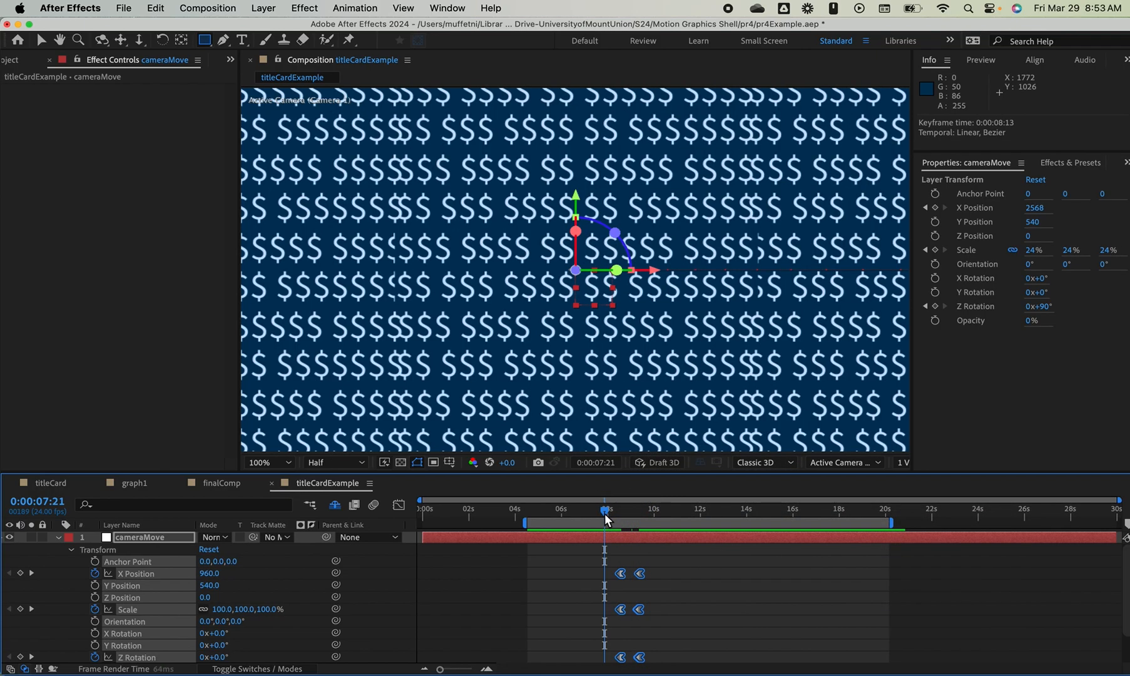
pyautogui.press('space')
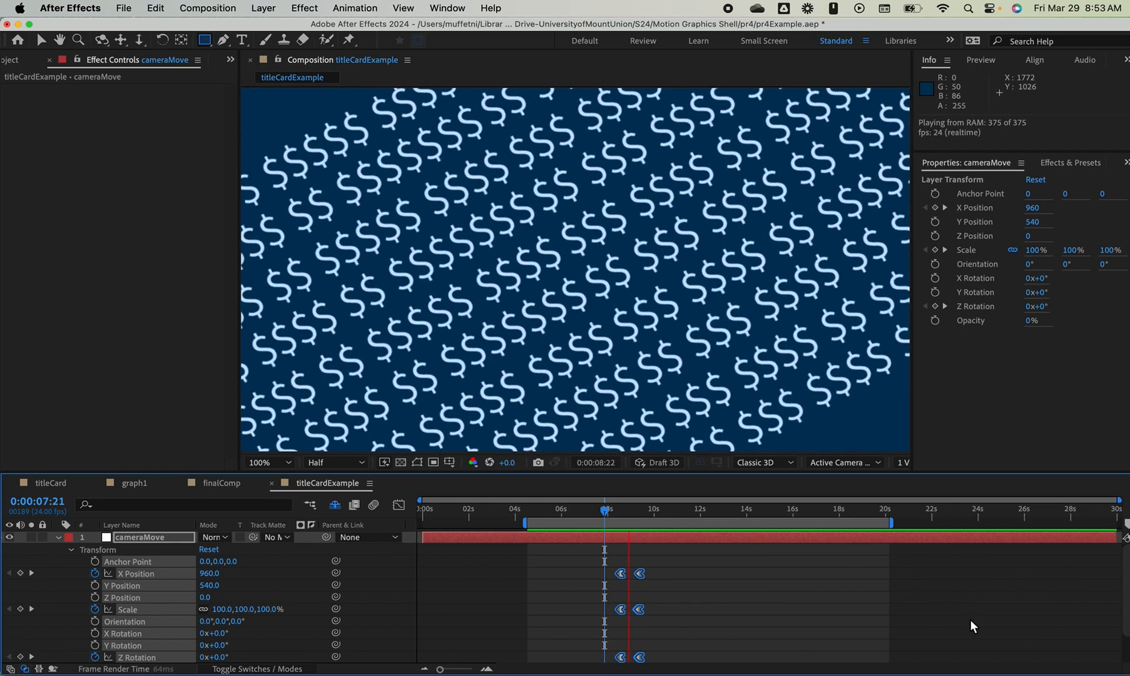
pyautogui.press('space')
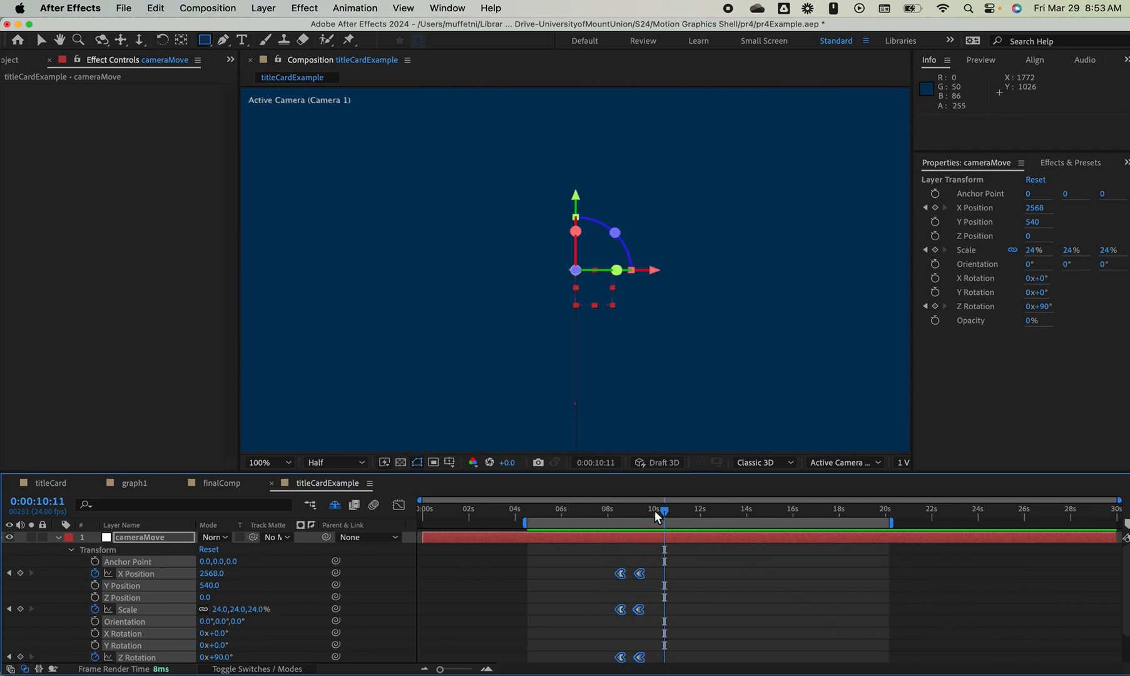
# Set the work area from 0:00:00:00 to 0:00:10:01 and preview the title card from the beginning
pyautogui.moveTo(523, 522); pyautogui.dragTo(422, 523)
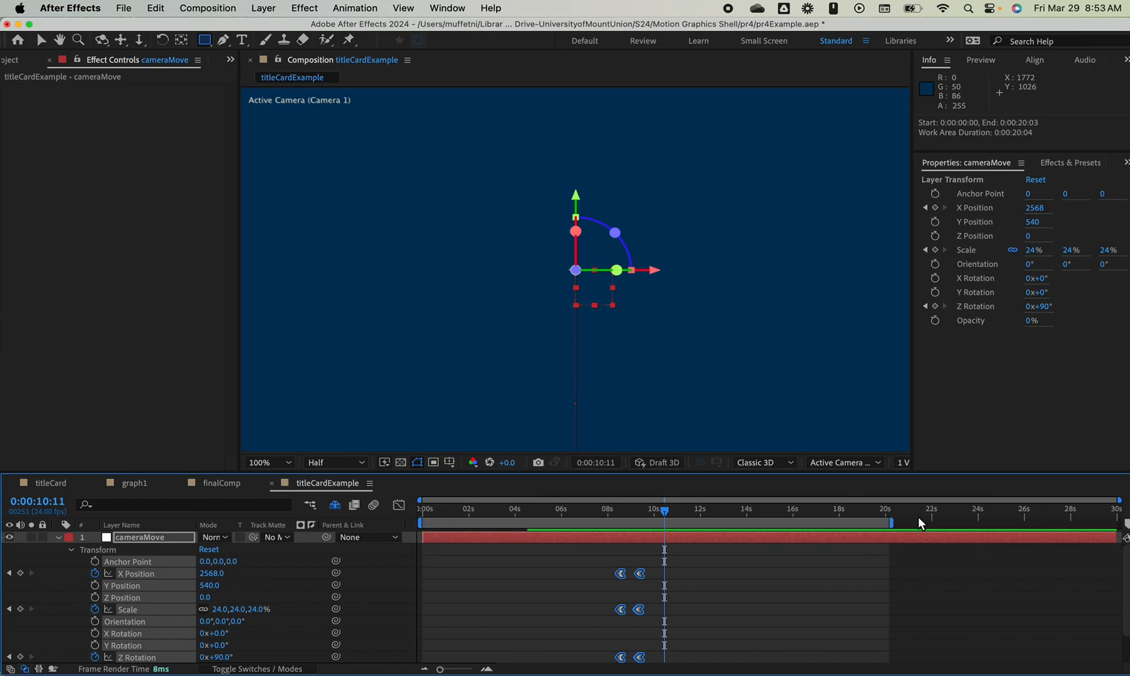
pyautogui.moveTo(893, 523); pyautogui.dragTo(662, 532)
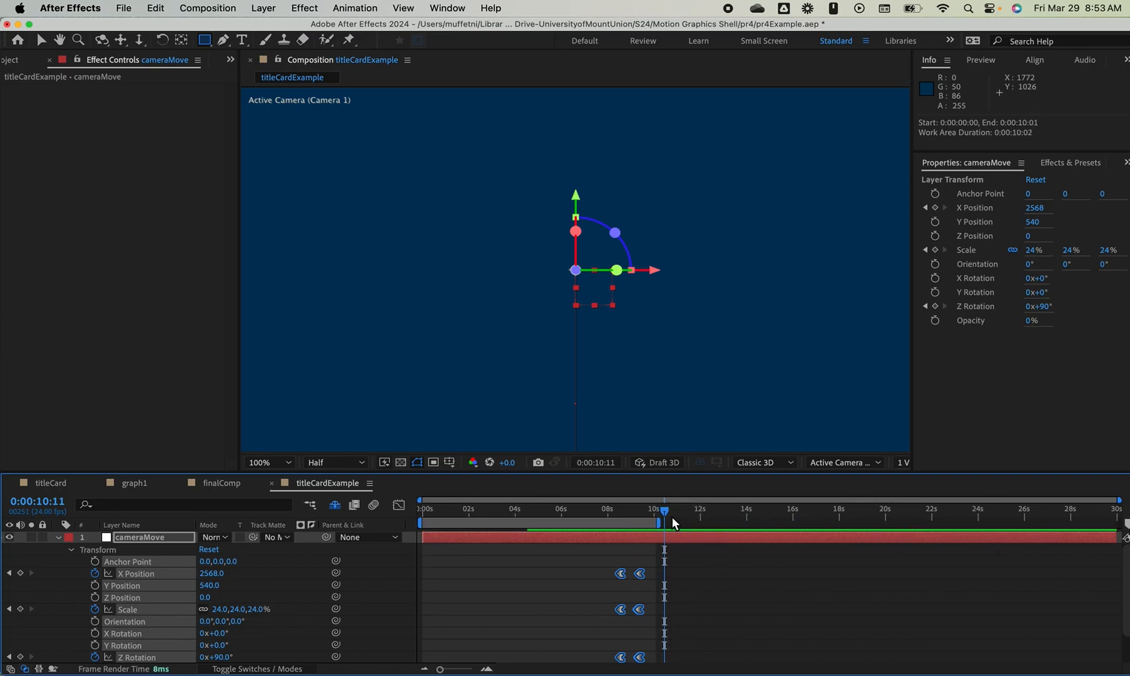
pyautogui.press('space')
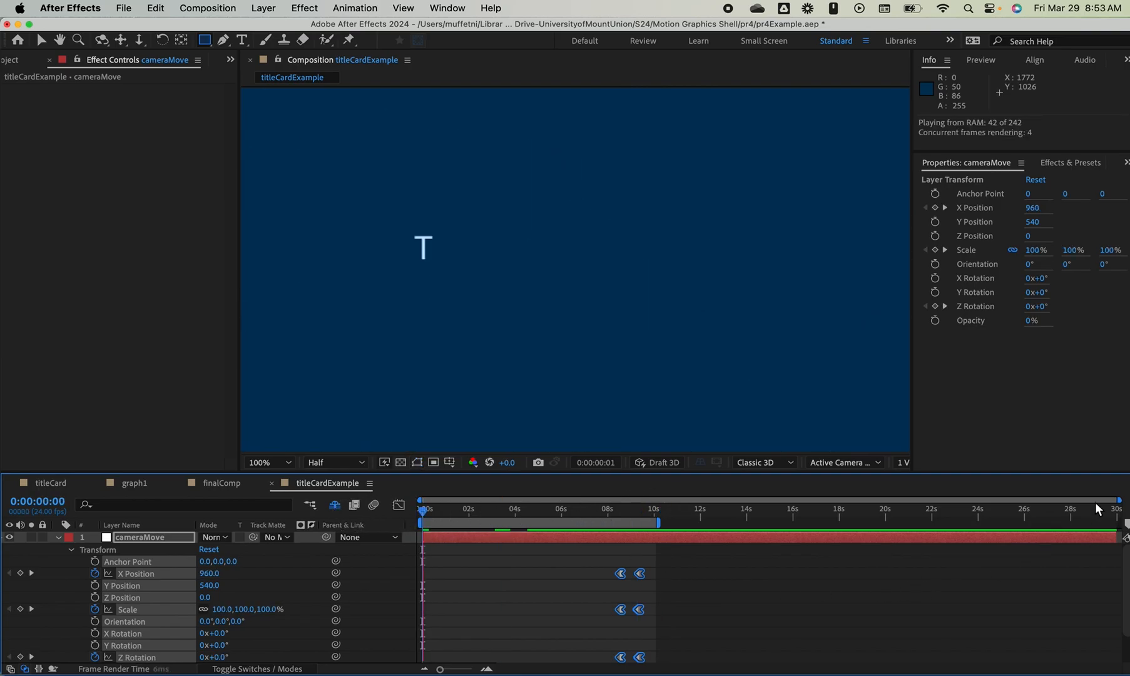